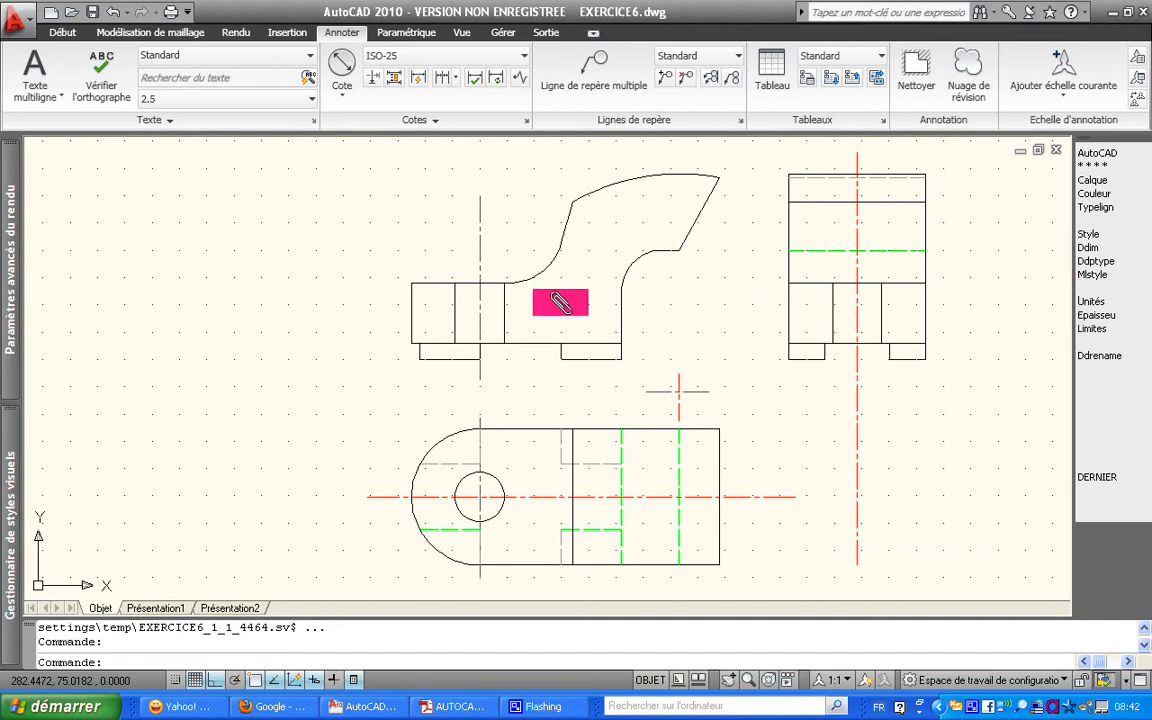
Consult the dimensioned Bride exercise drawing in Adobe Reader and return to AutoCAD
click(462, 706)
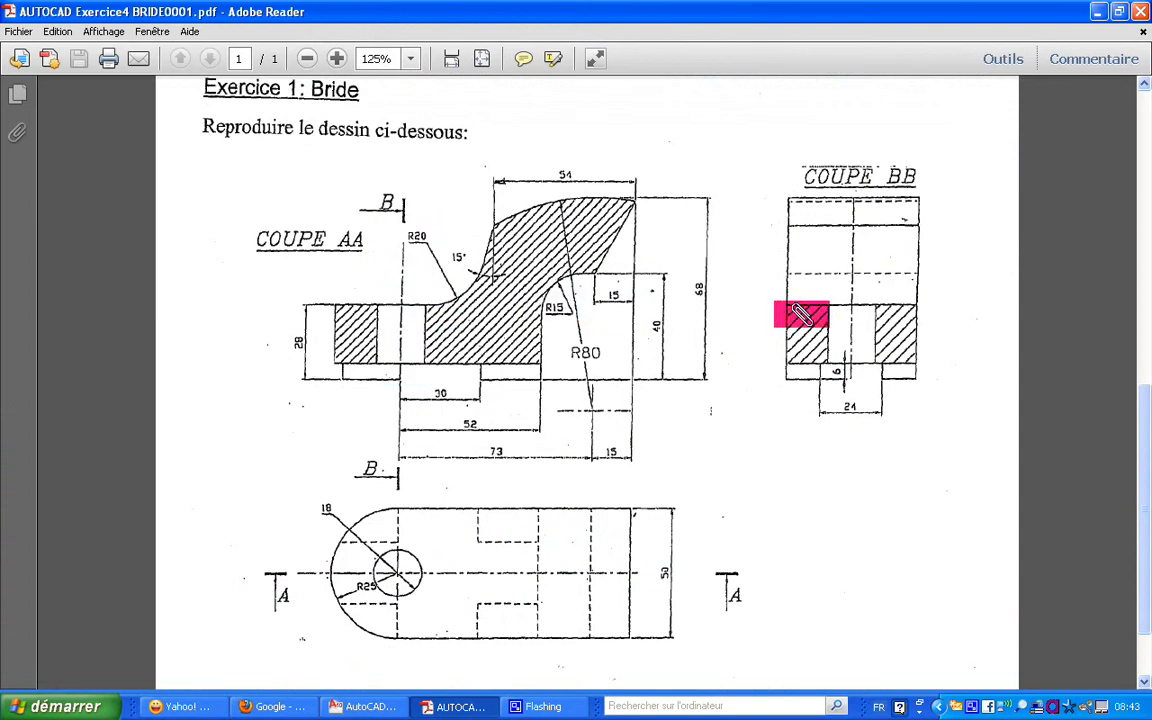
click(358, 707)
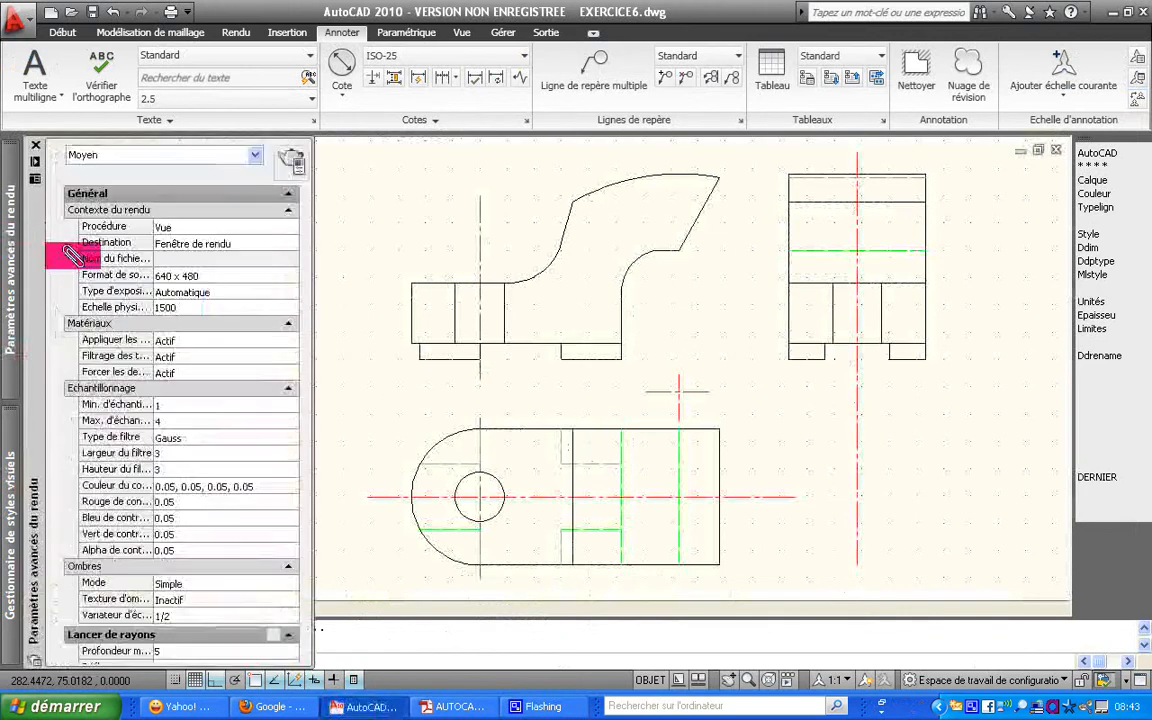
Save a copy of the drawing as EXERCICE7.dwg in the FICHIER_AUTOCAD_2010 folder
click(17, 29)
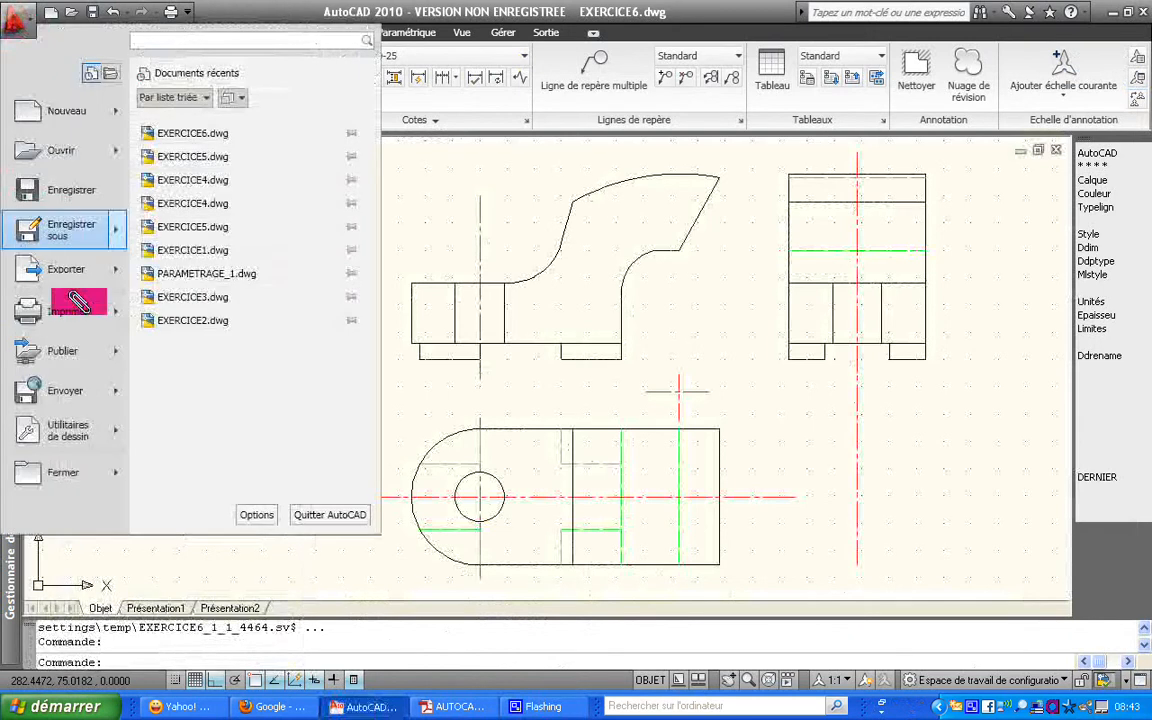
mouse_move(75, 232)
click(80, 234)
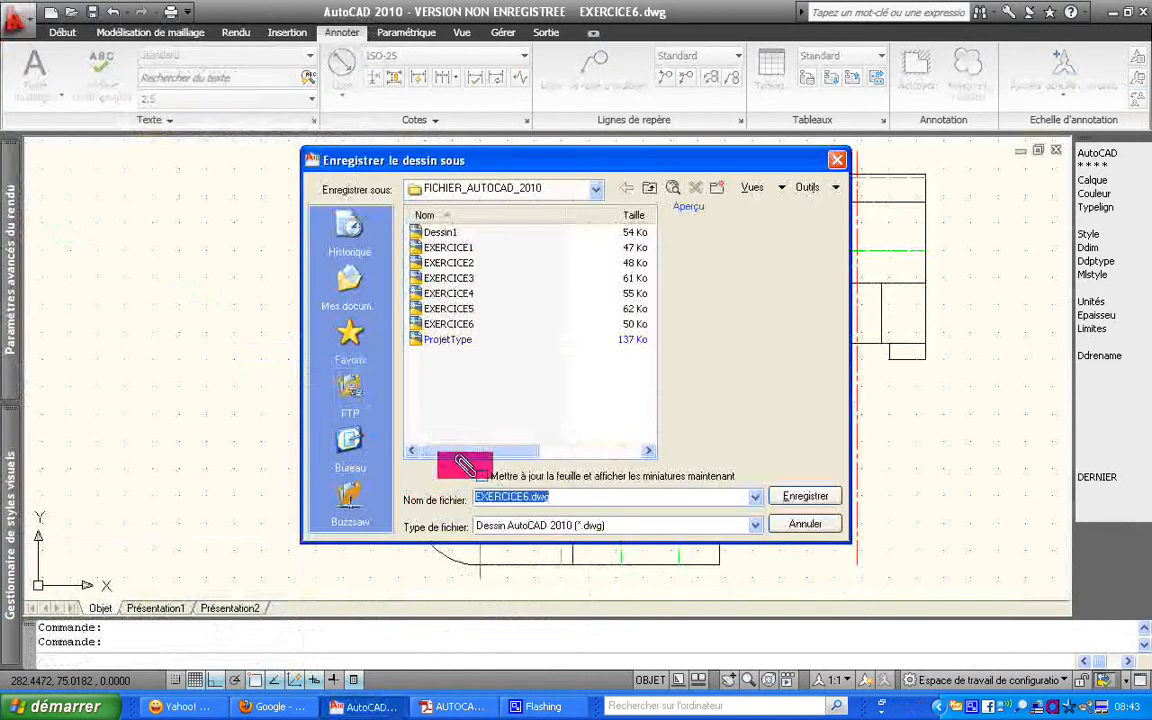
click(561, 497)
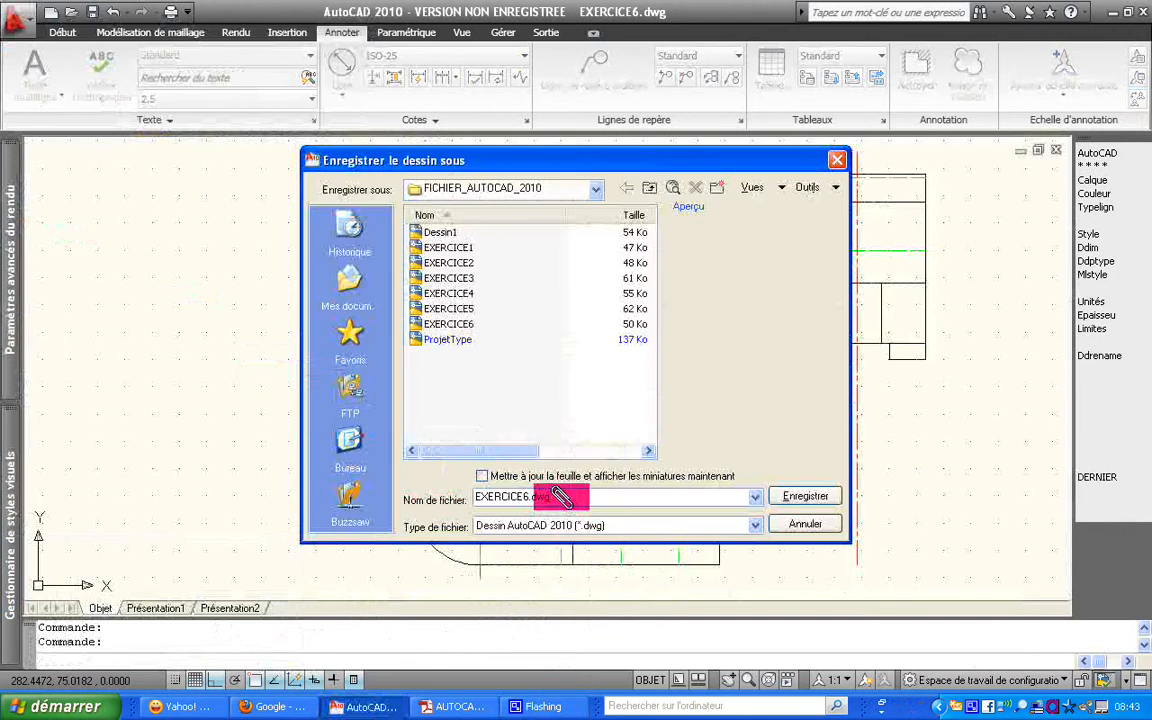
key(BackSpace)
text(7)
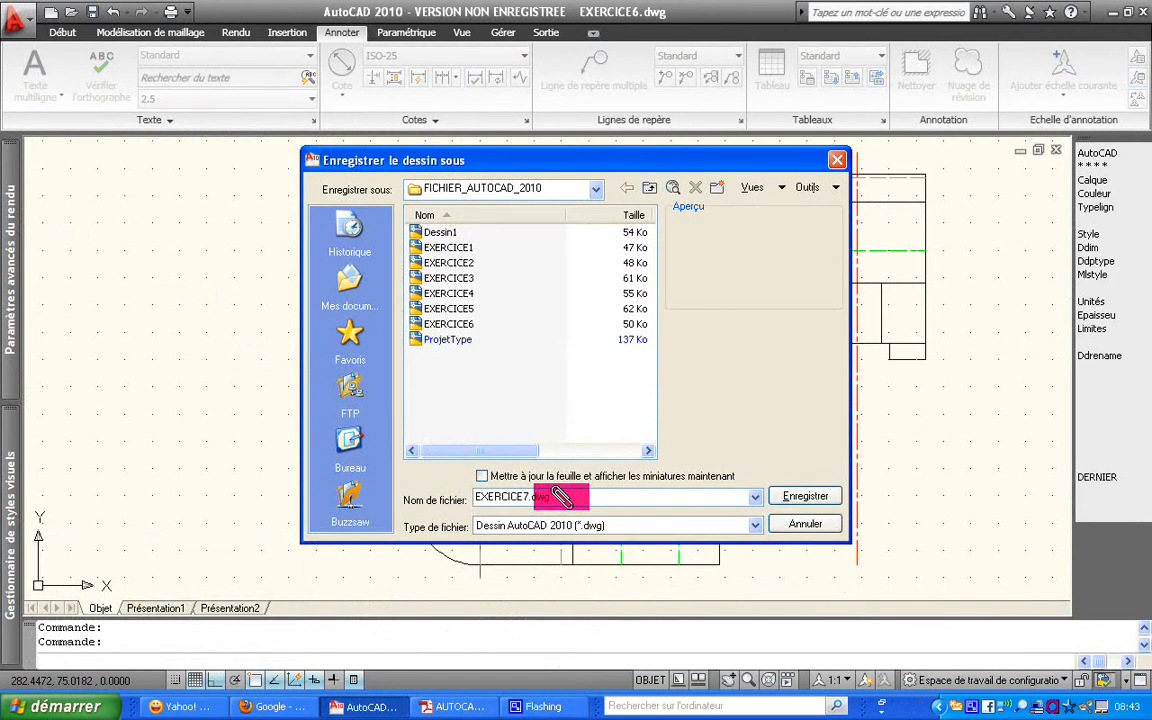
key(Return)
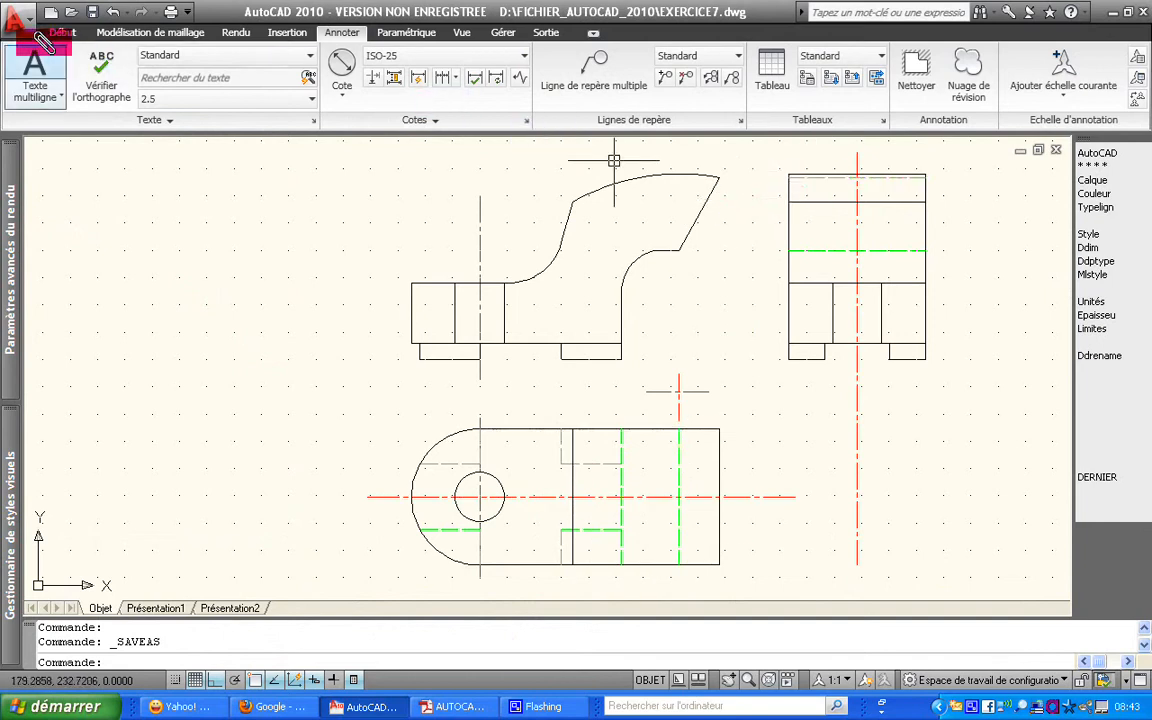
Make FACE_COTATION the current layer
click(58, 33)
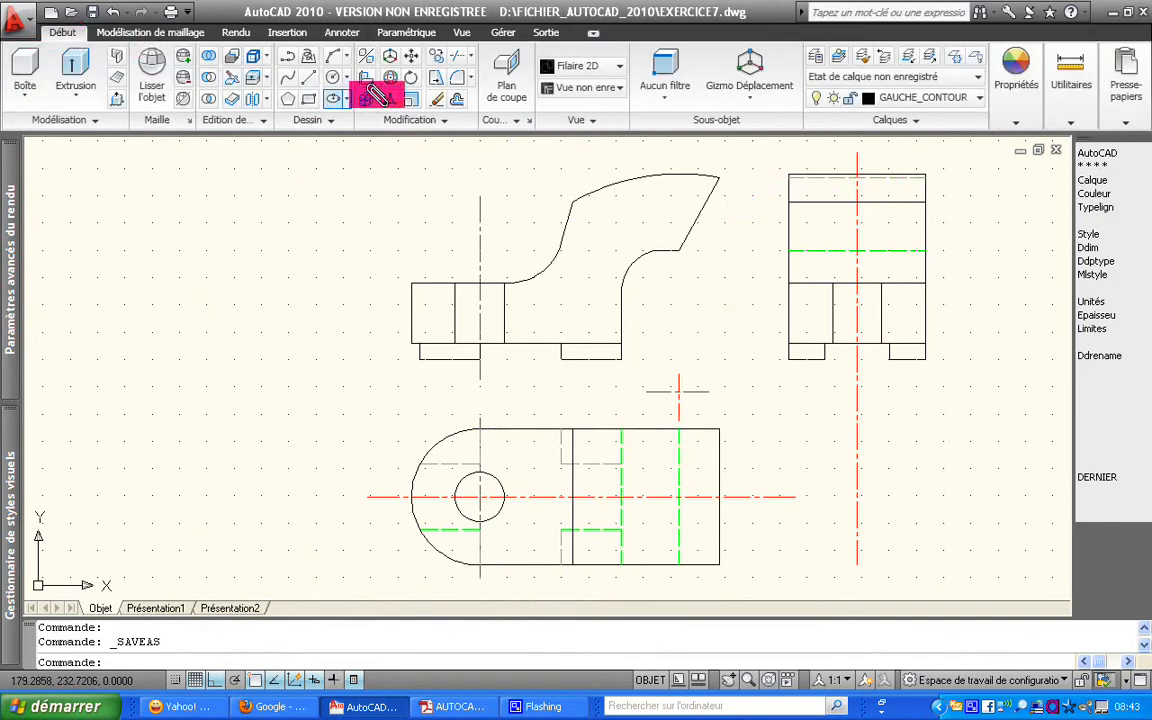
click(975, 99)
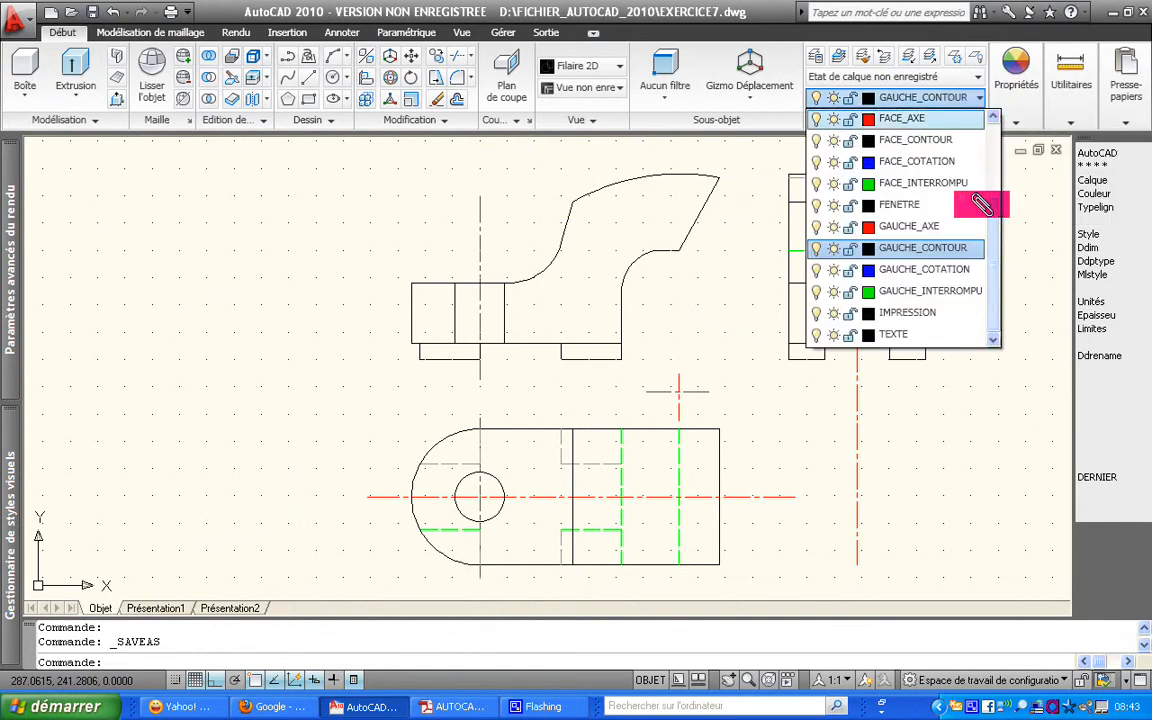
click(948, 162)
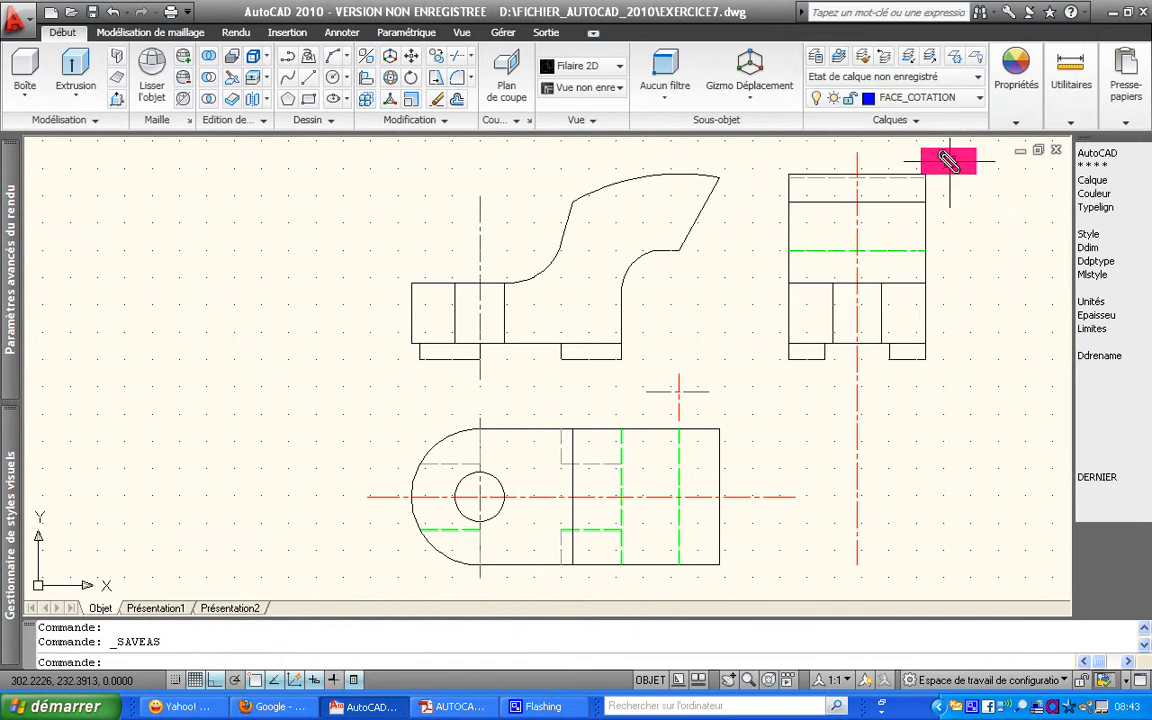
Start a new dimension style from the dimension style manager and name it "BRIDE Copie de ISO-25"
click(1099, 152)
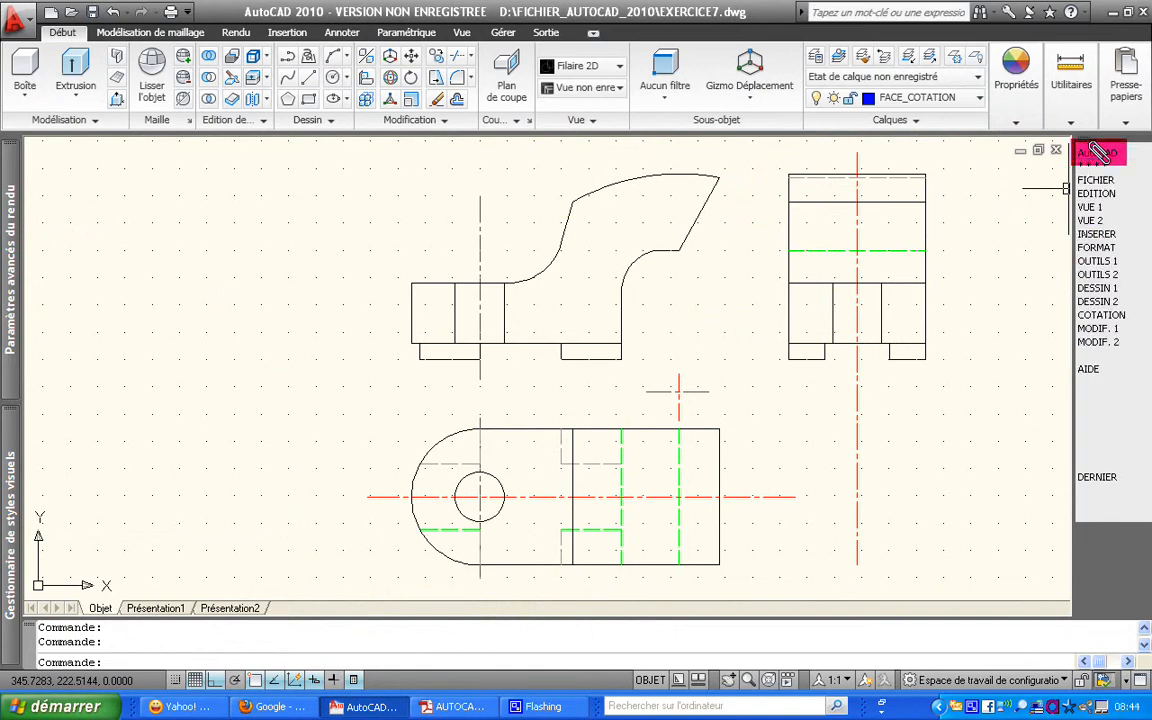
click(1104, 246)
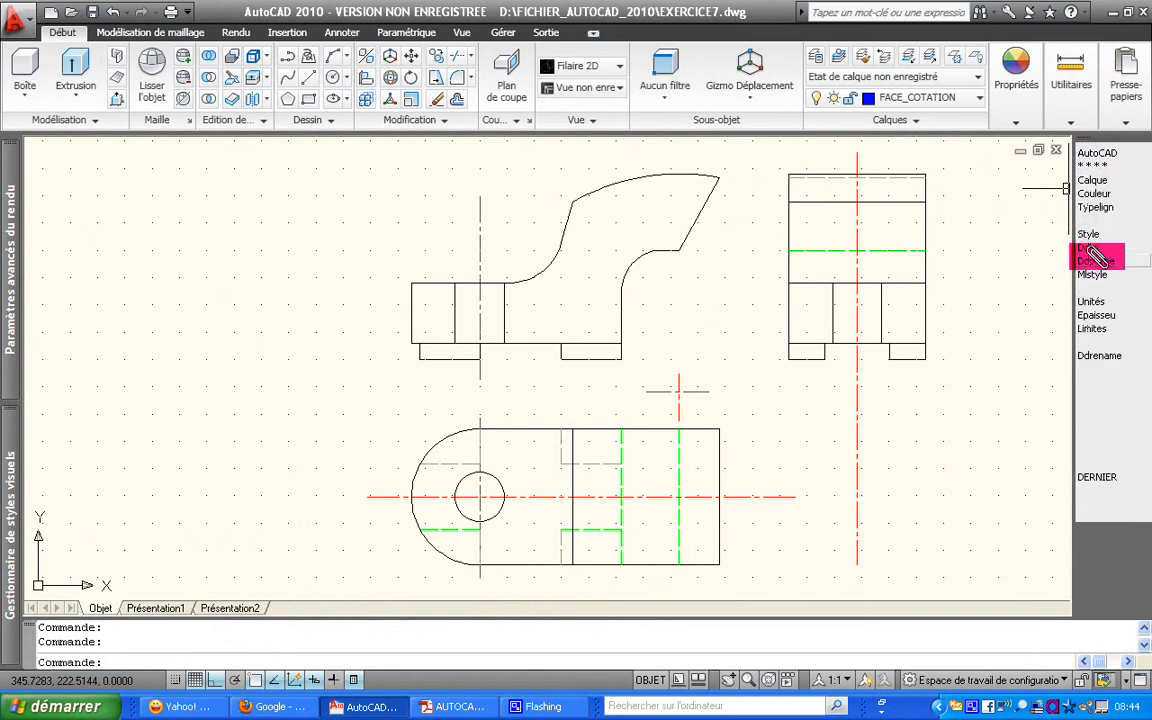
click(1097, 247)
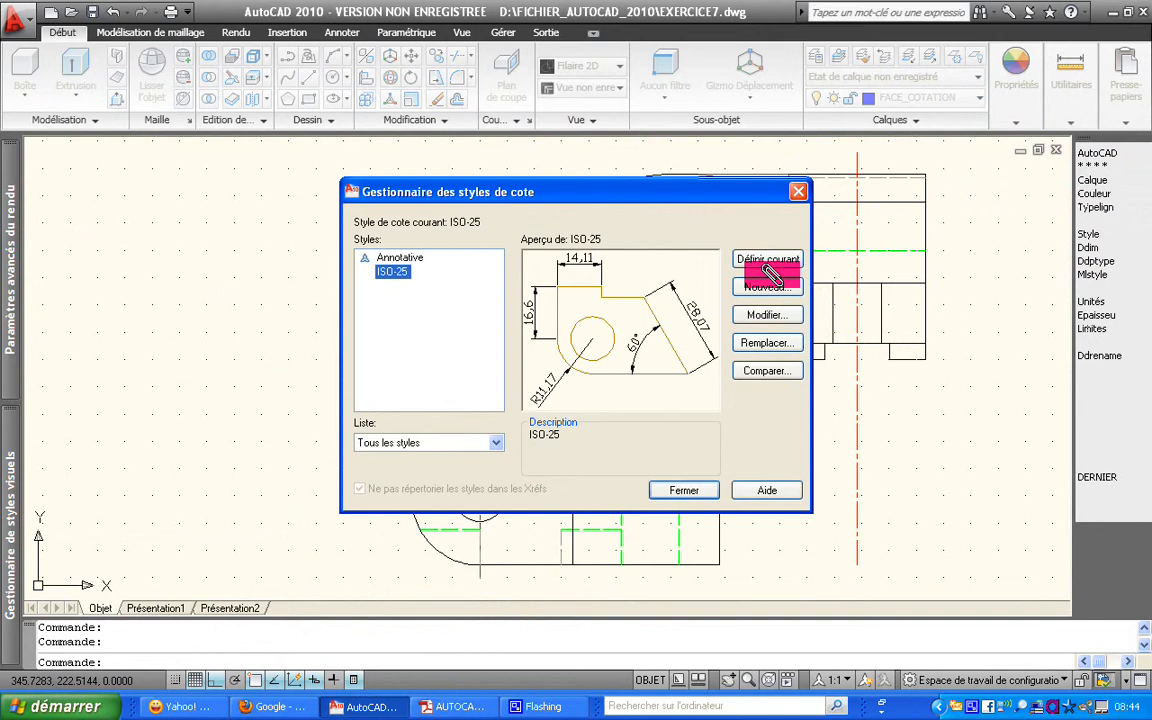
click(771, 286)
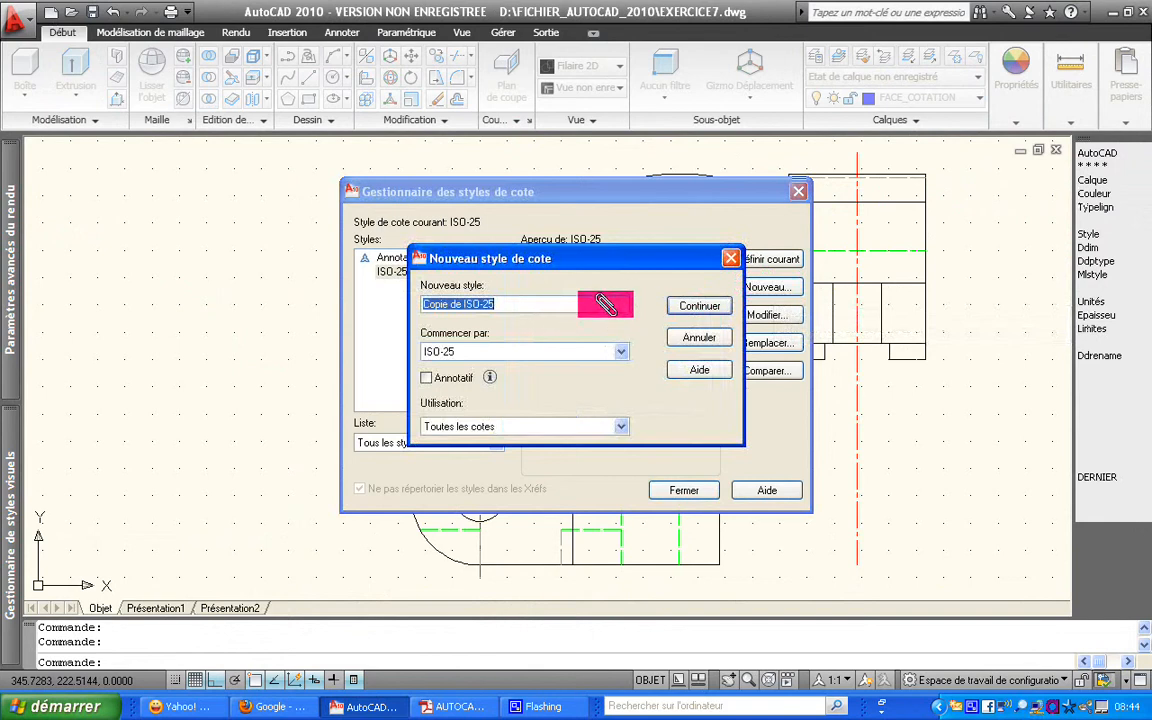
click(602, 302)
key(Left)
key(Left)
key(Left)
key(Left)
key(Left)
key(Left)
key(Left)
key(Left)
key(Left)
key(Left)
key(Left)
key(Left)
key(Left)
key(Left)
key(Left)
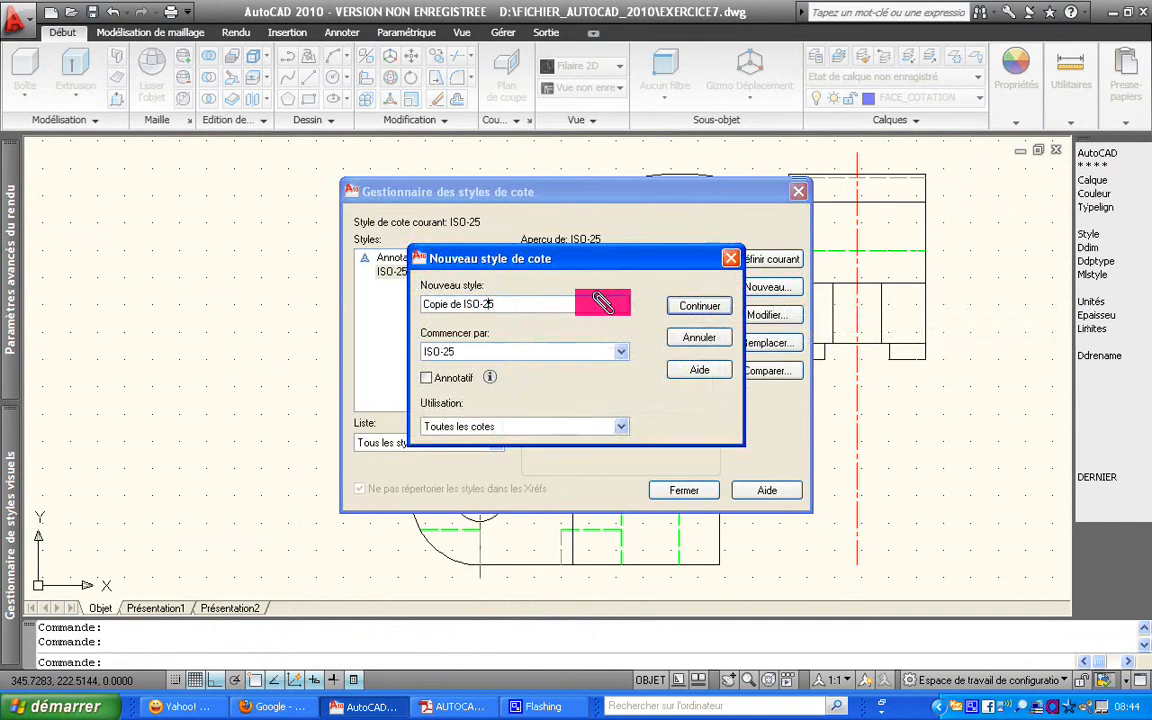
text(BRIDE)
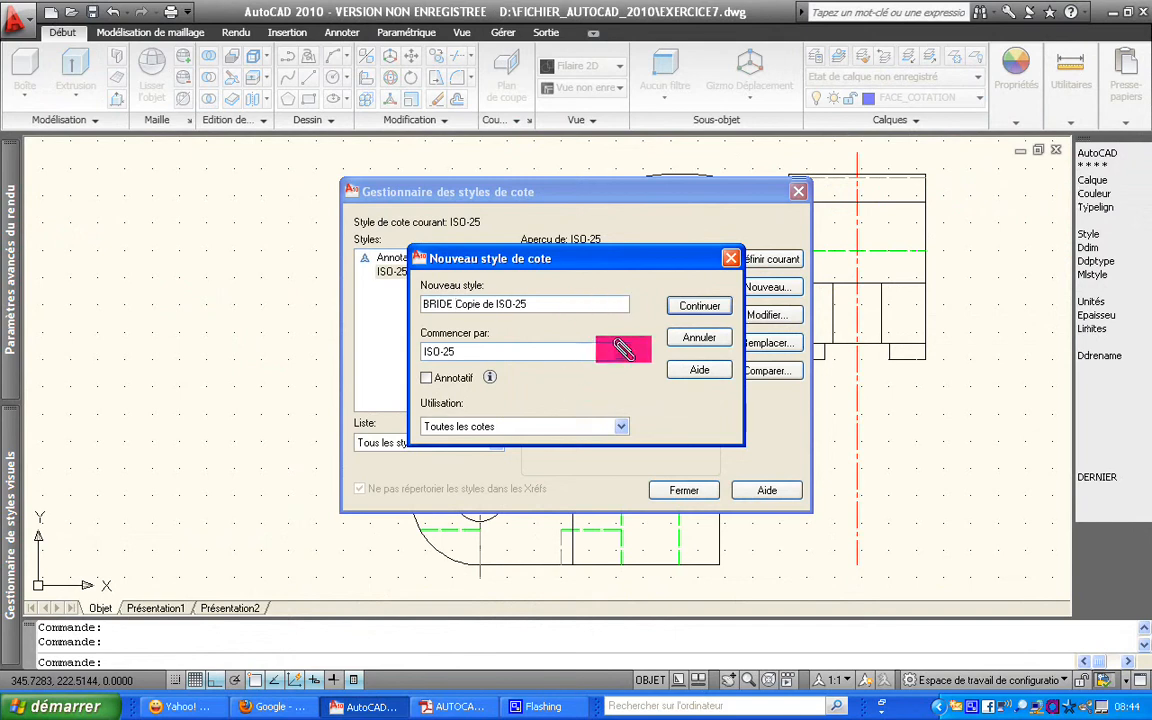
Base the new dimension style on ISO-25, apply it to Toutes les cotes, and continue to its detailed settings
click(621, 350)
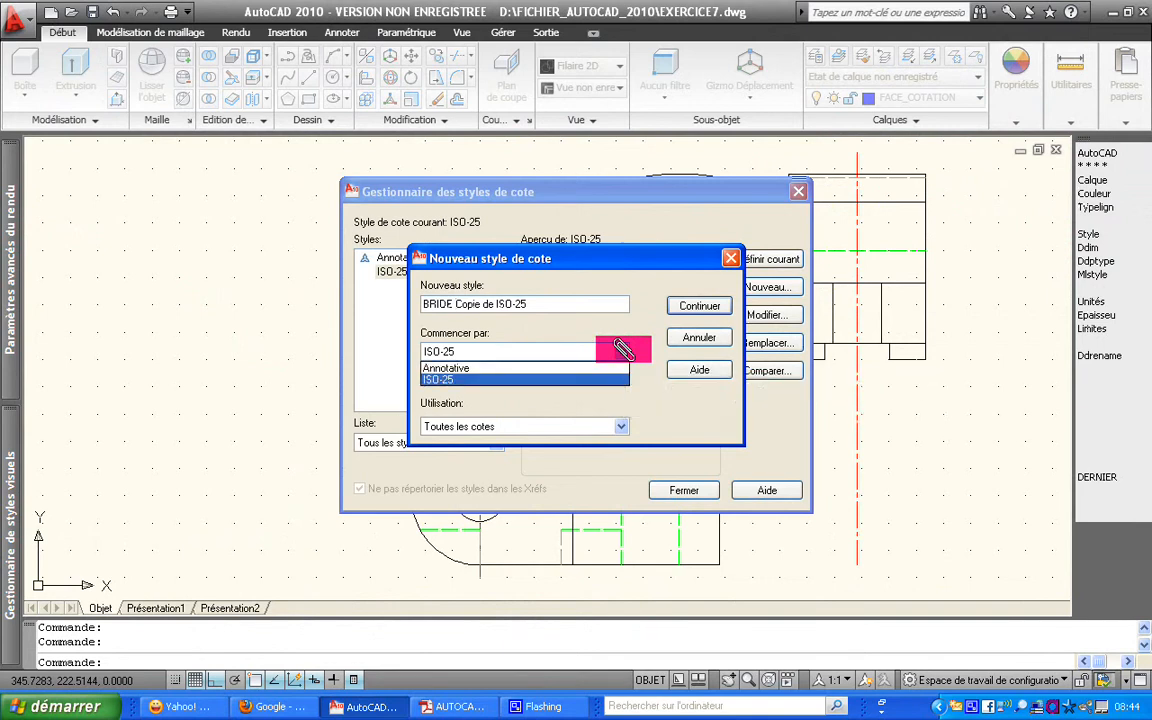
click(621, 350)
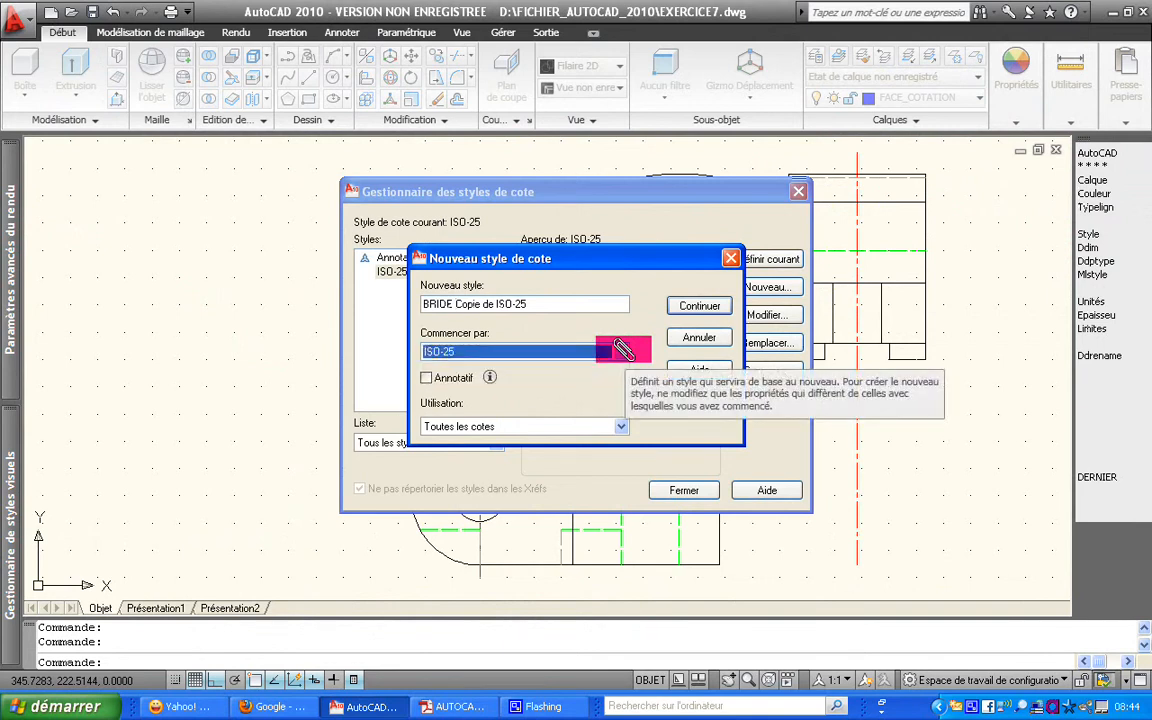
click(616, 425)
click(616, 425)
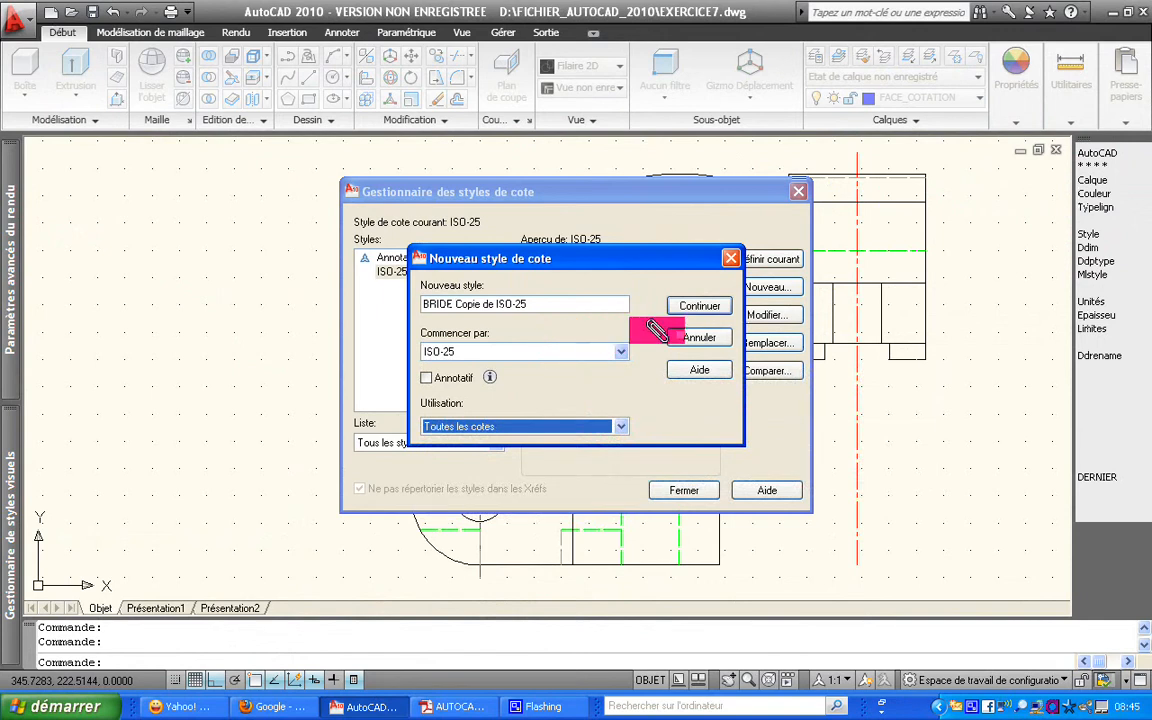
click(692, 304)
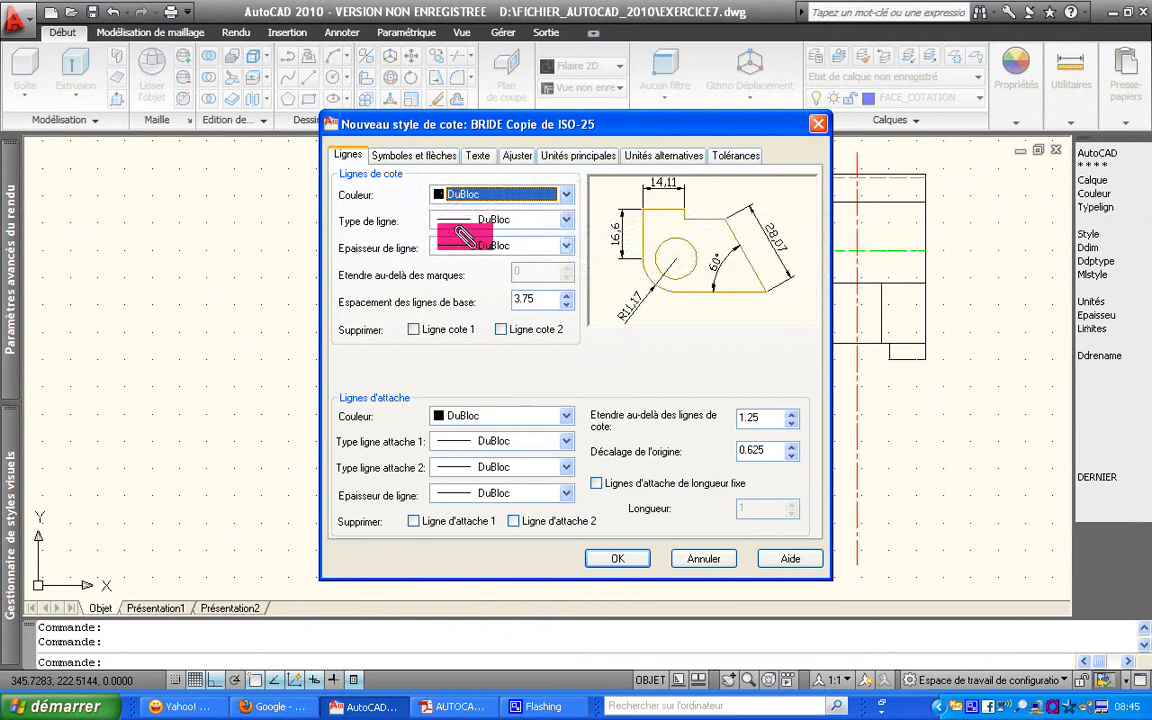
Set the dimension lines' colour, linetype and lineweight to DuCalque
click(563, 193)
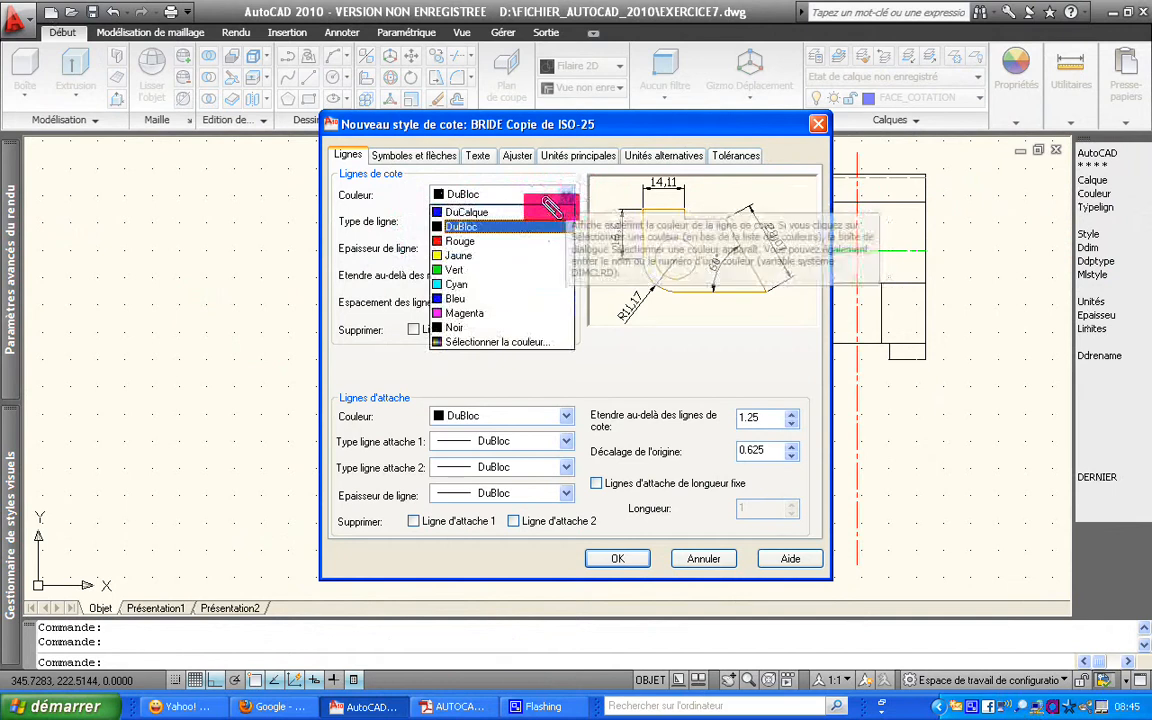
click(538, 211)
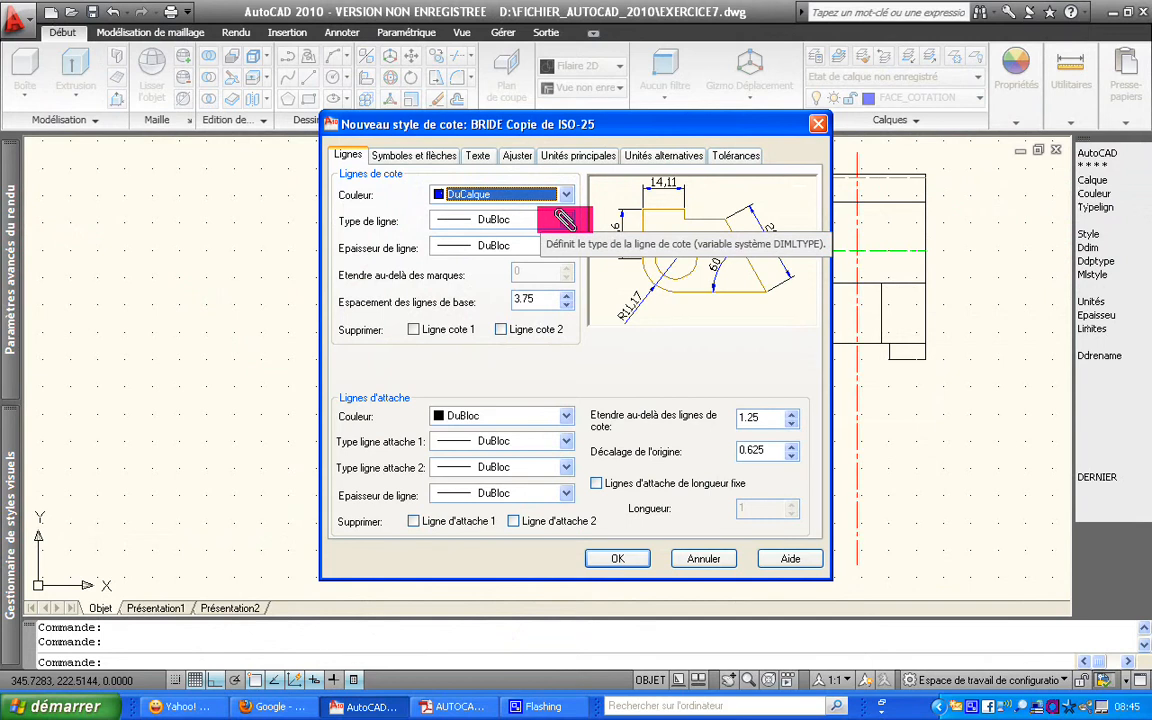
click(565, 219)
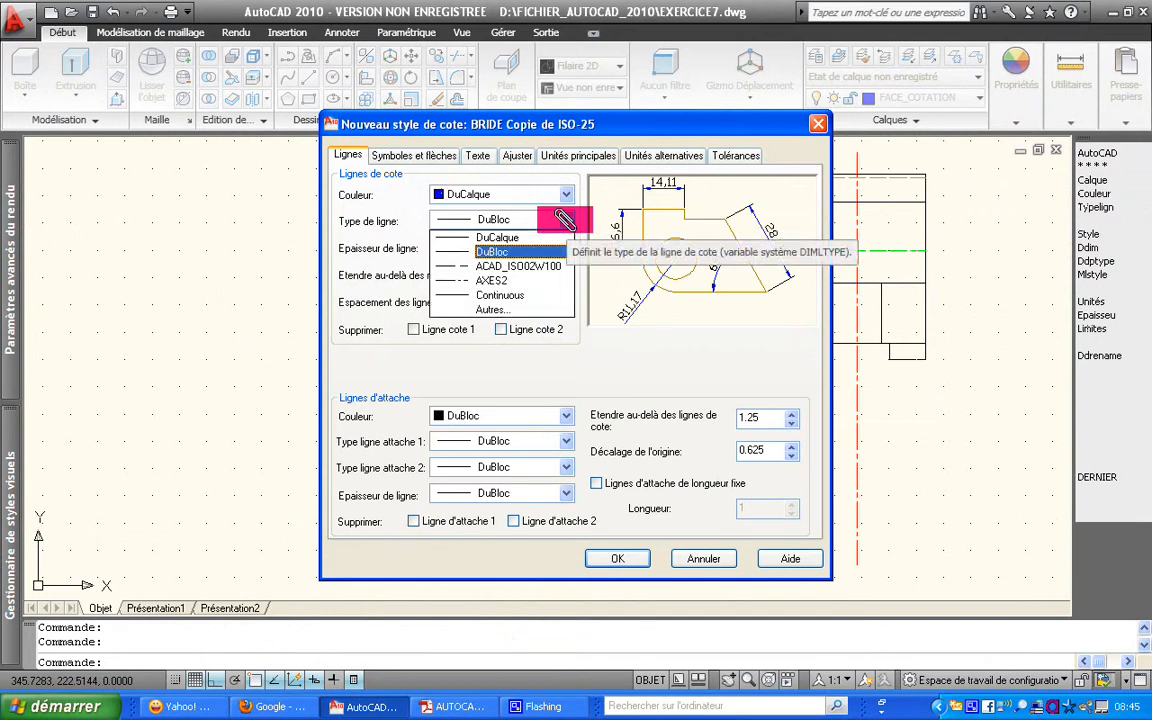
click(545, 237)
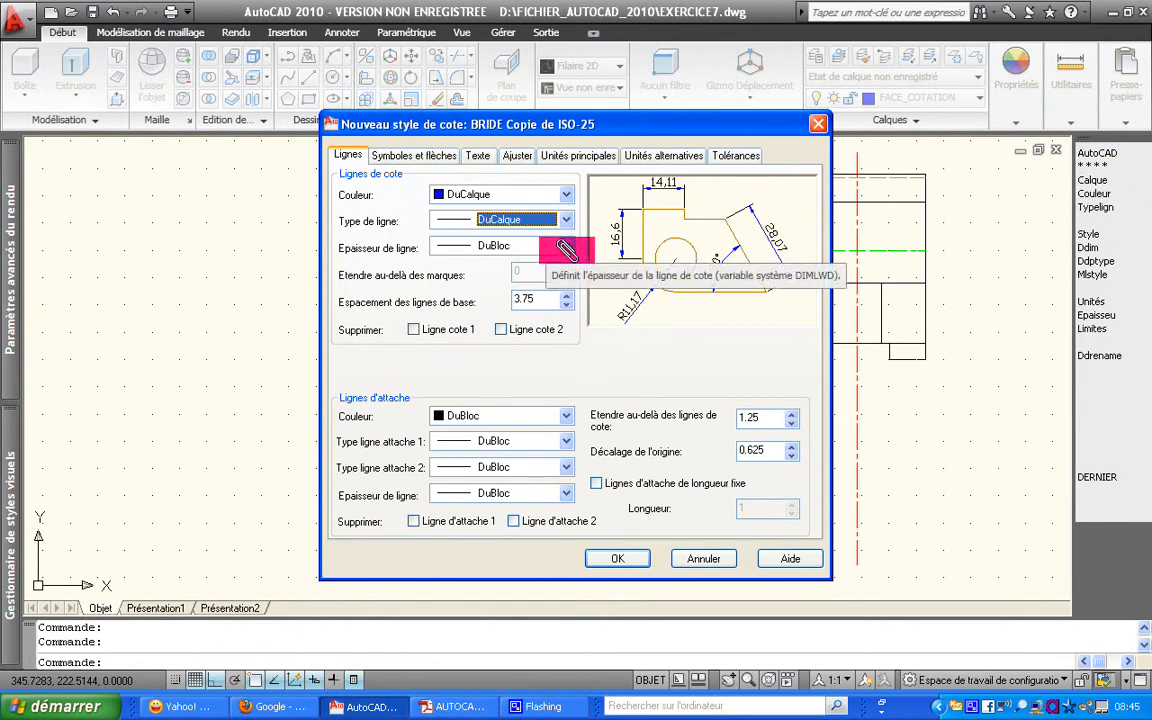
click(567, 247)
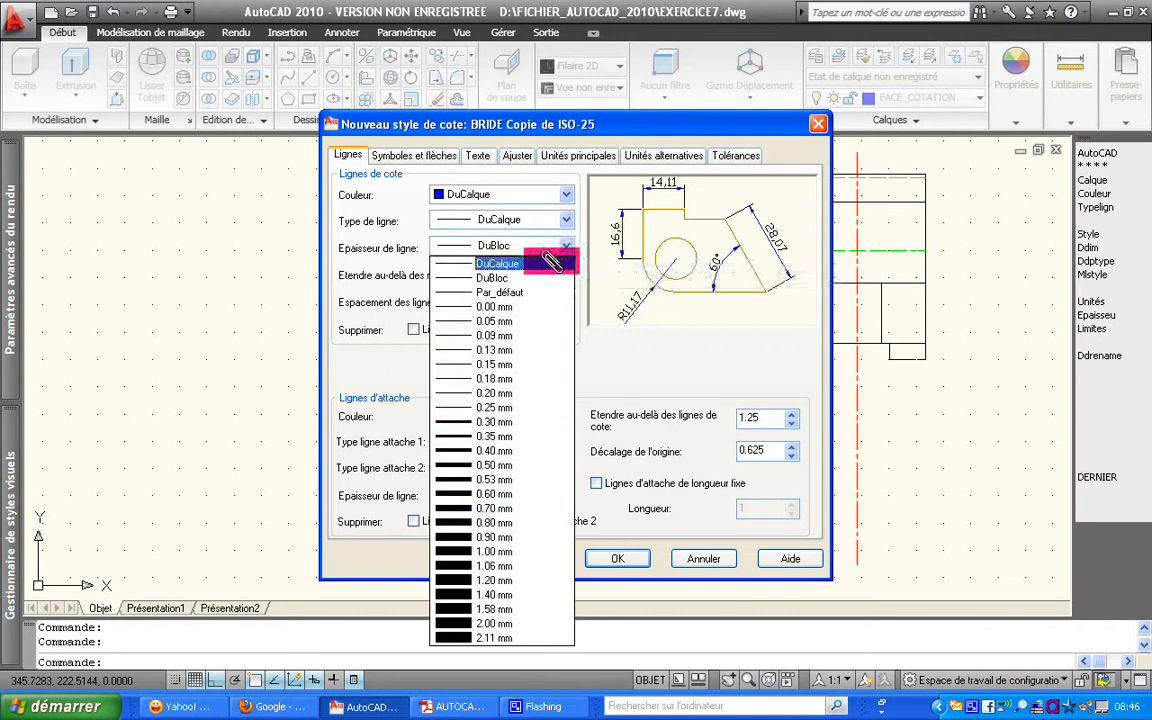
click(552, 262)
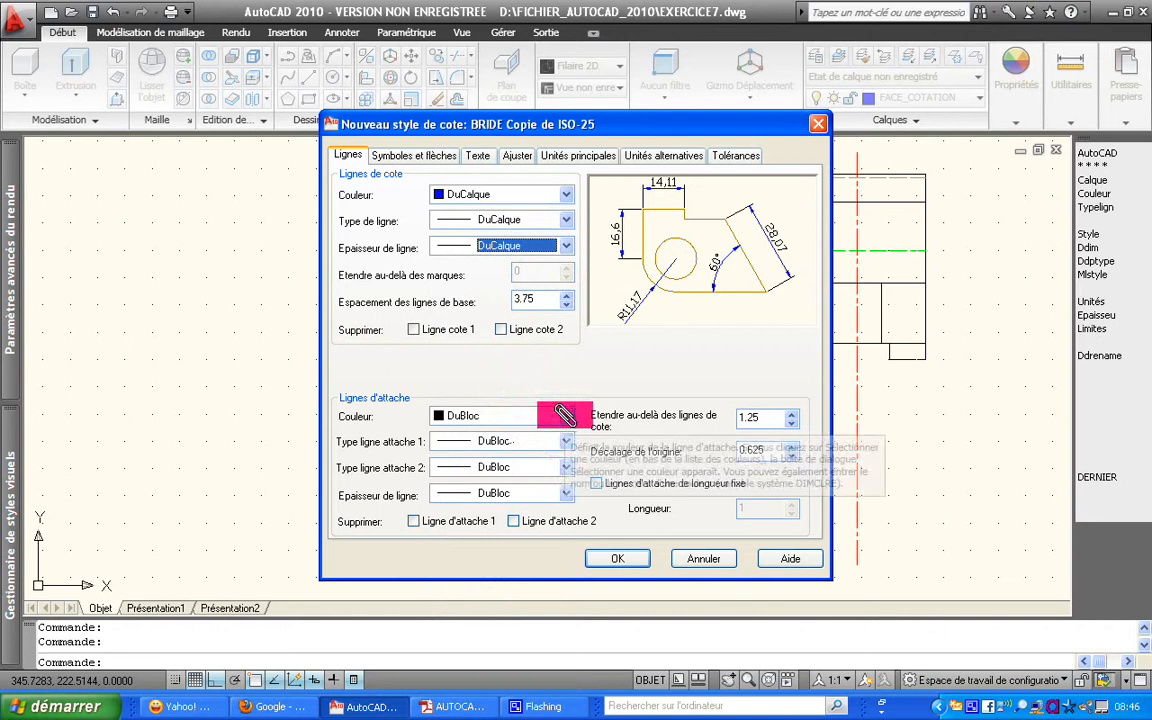
Set the extension lines' colour, both linetypes and lineweight to DuCalque
click(565, 414)
click(540, 433)
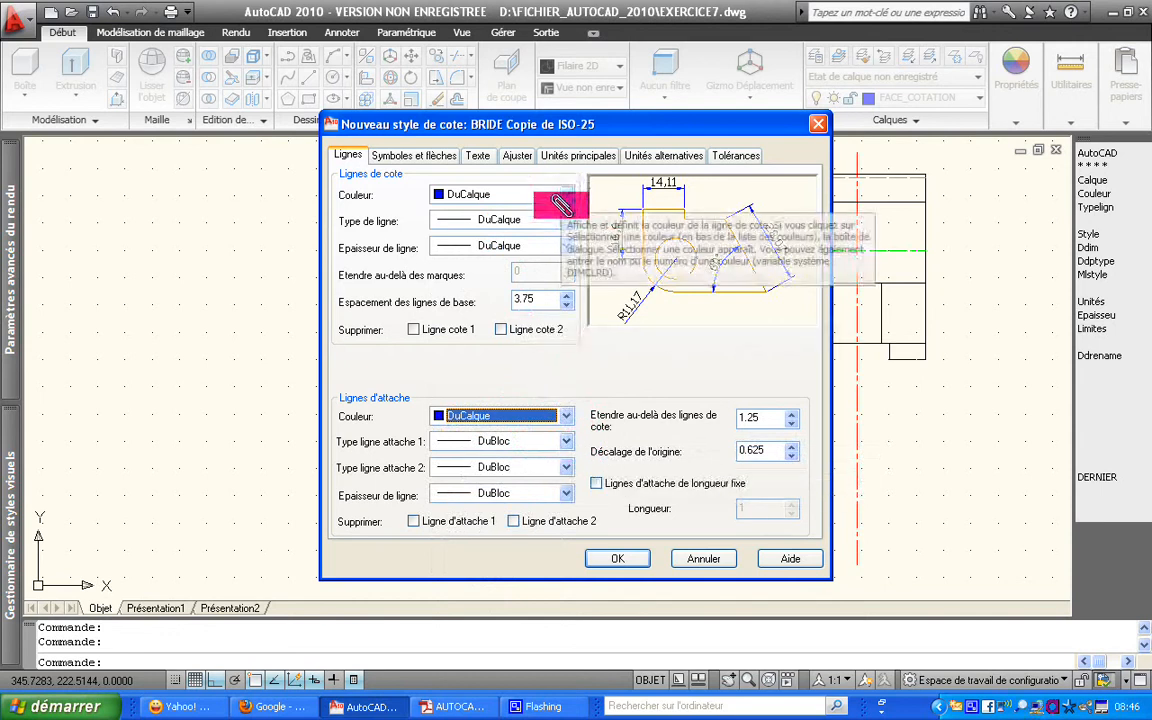
click(563, 437)
click(505, 459)
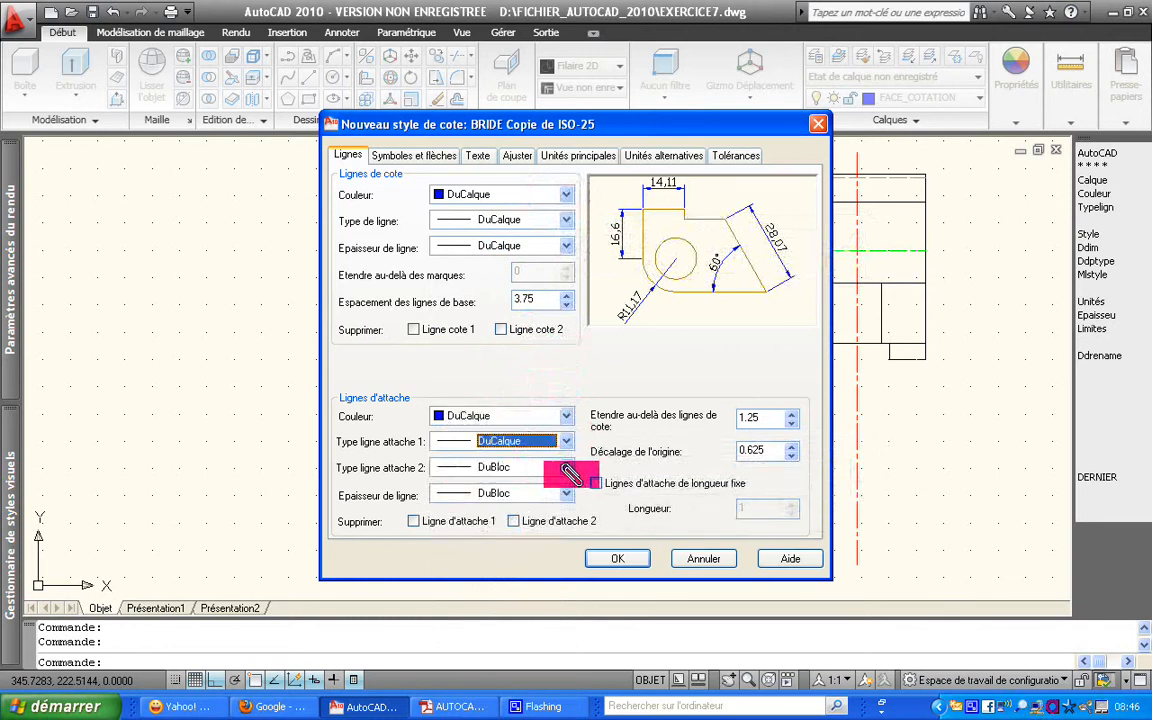
click(564, 467)
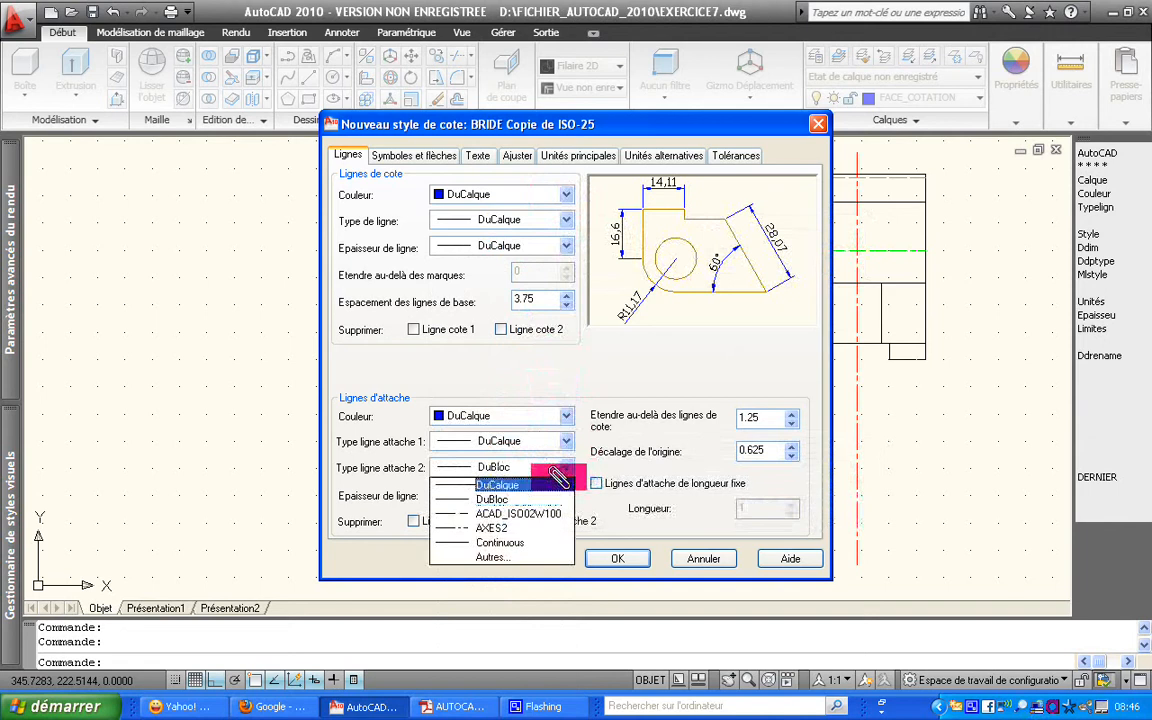
click(553, 484)
click(566, 493)
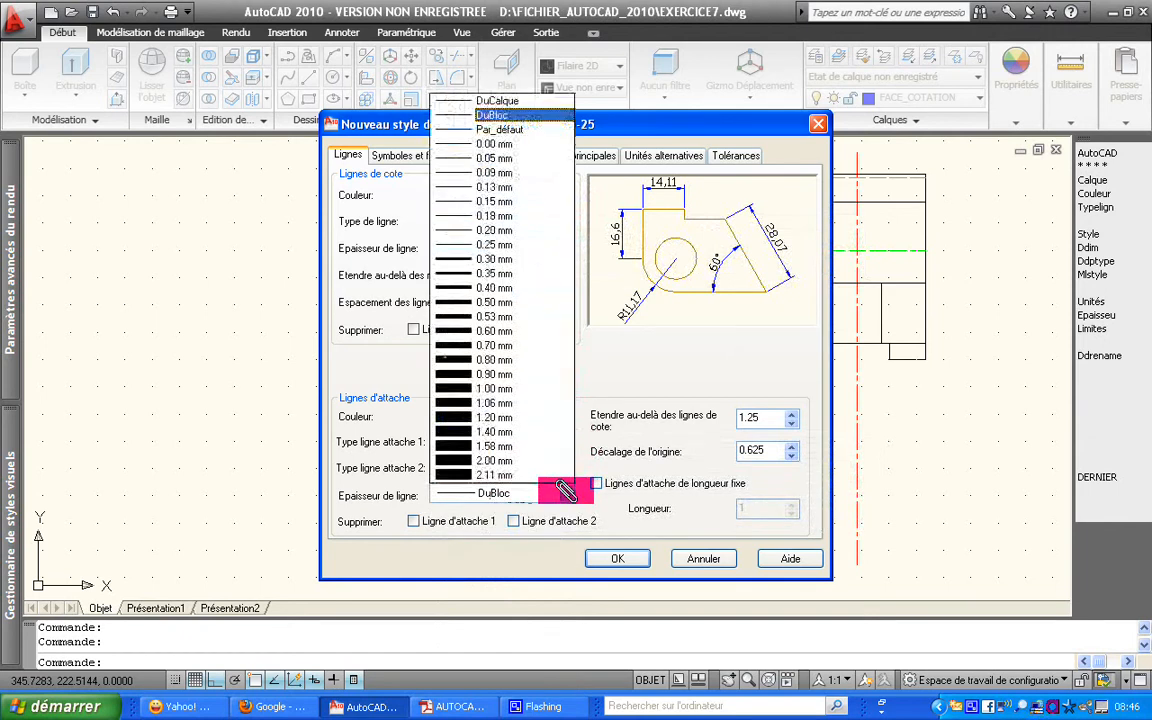
click(538, 100)
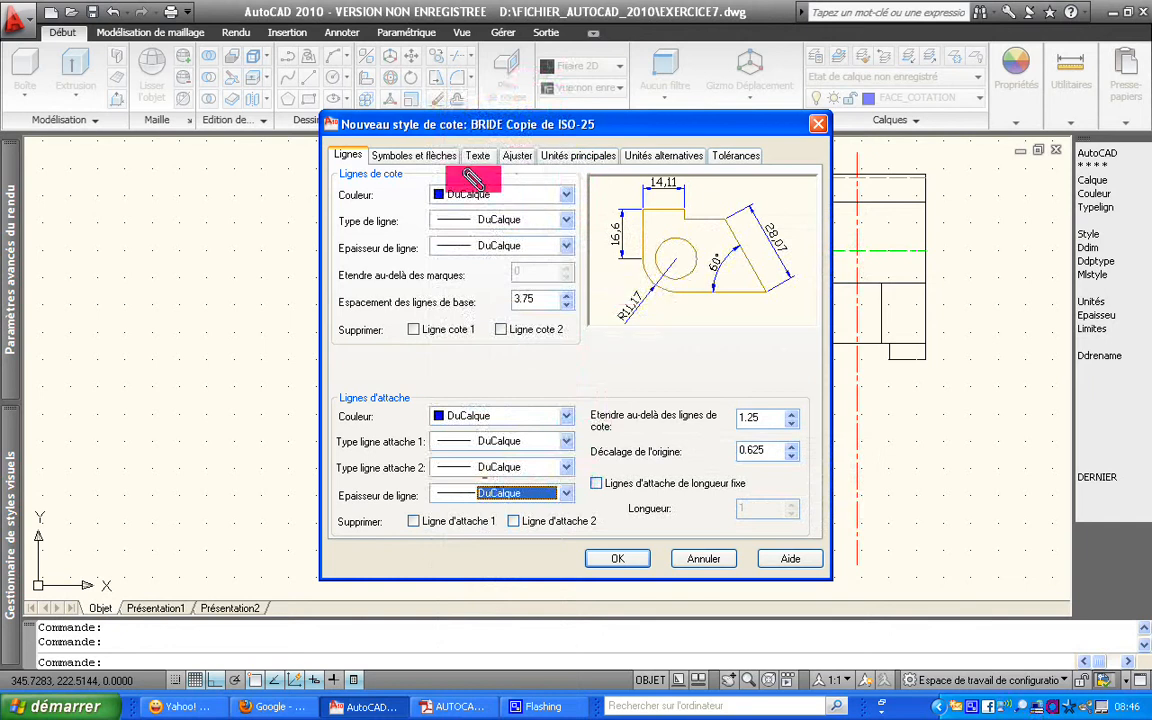
Try the Fermée vide and Fermée arrowheads, restore Fermée pleine at both ends, and set the arrow size to 3
click(430, 155)
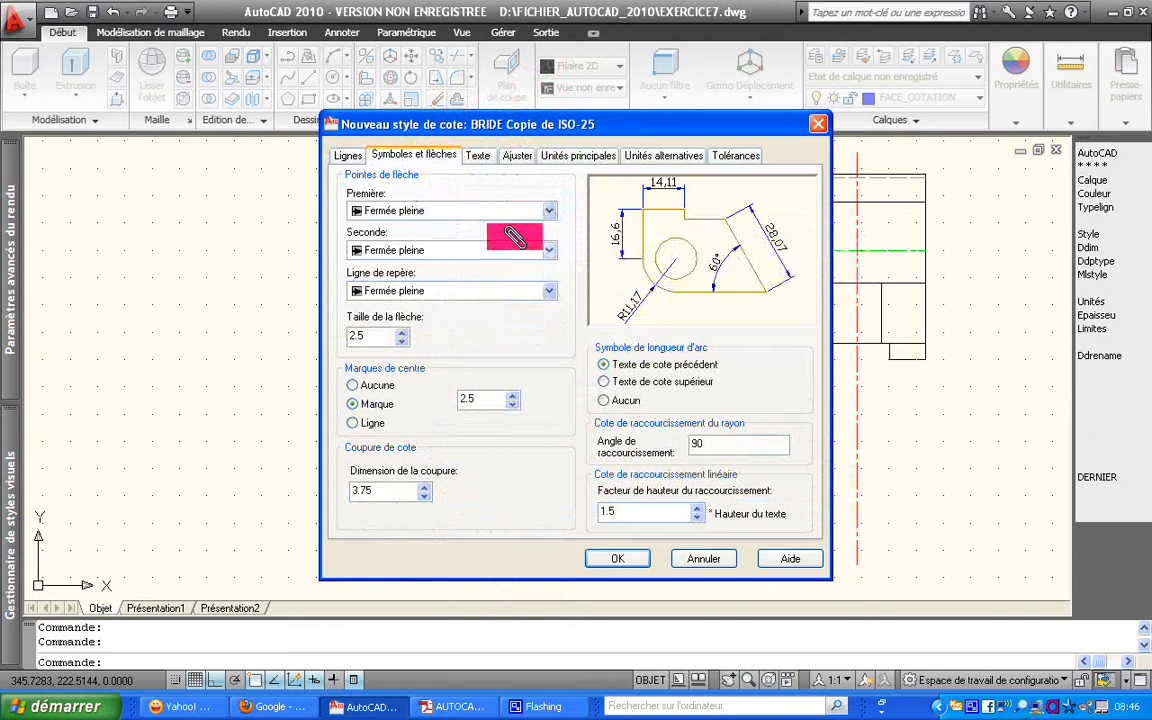
click(547, 212)
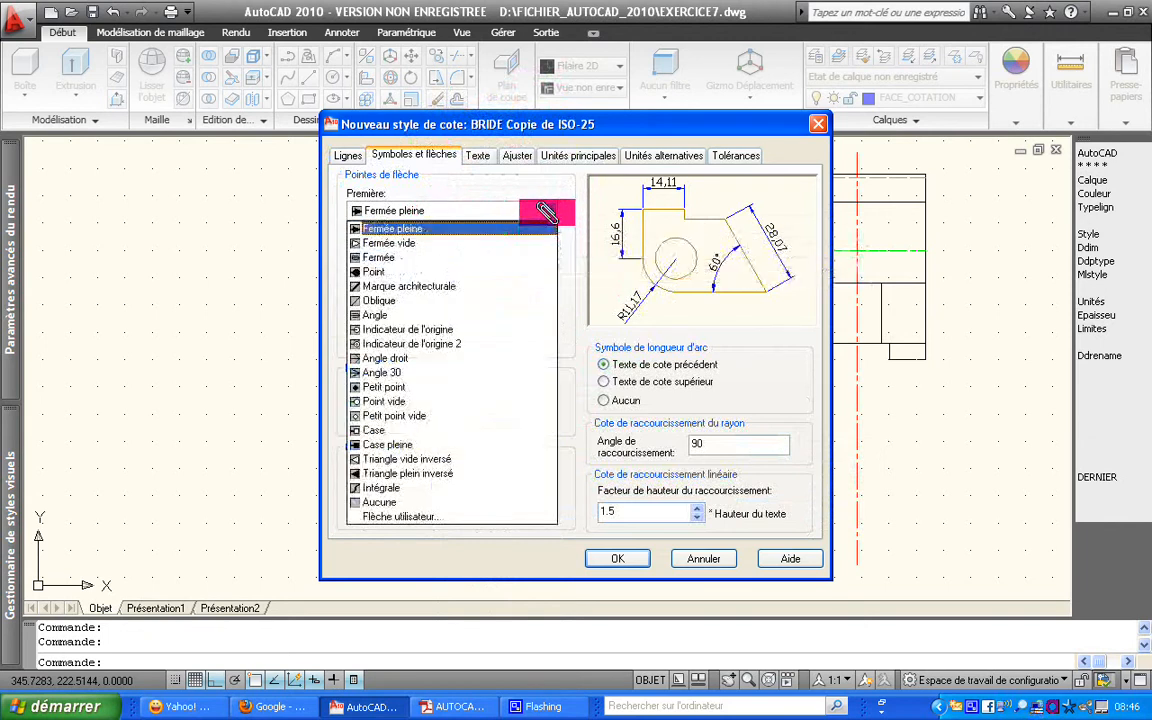
click(520, 238)
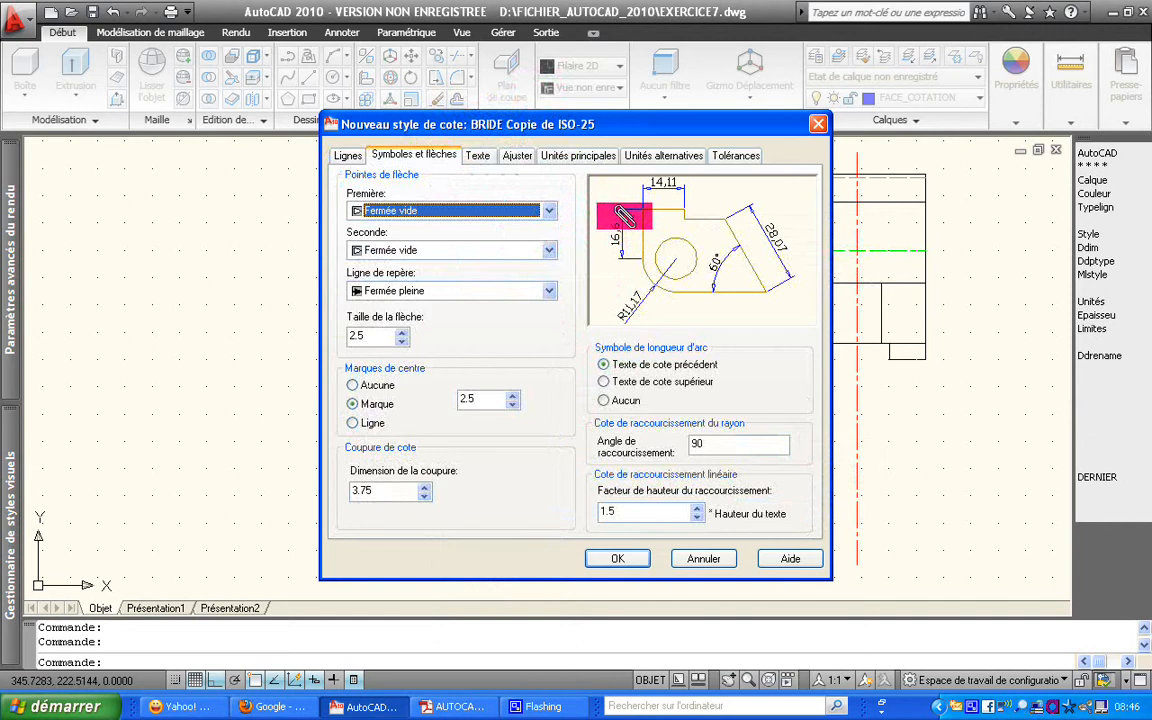
click(547, 212)
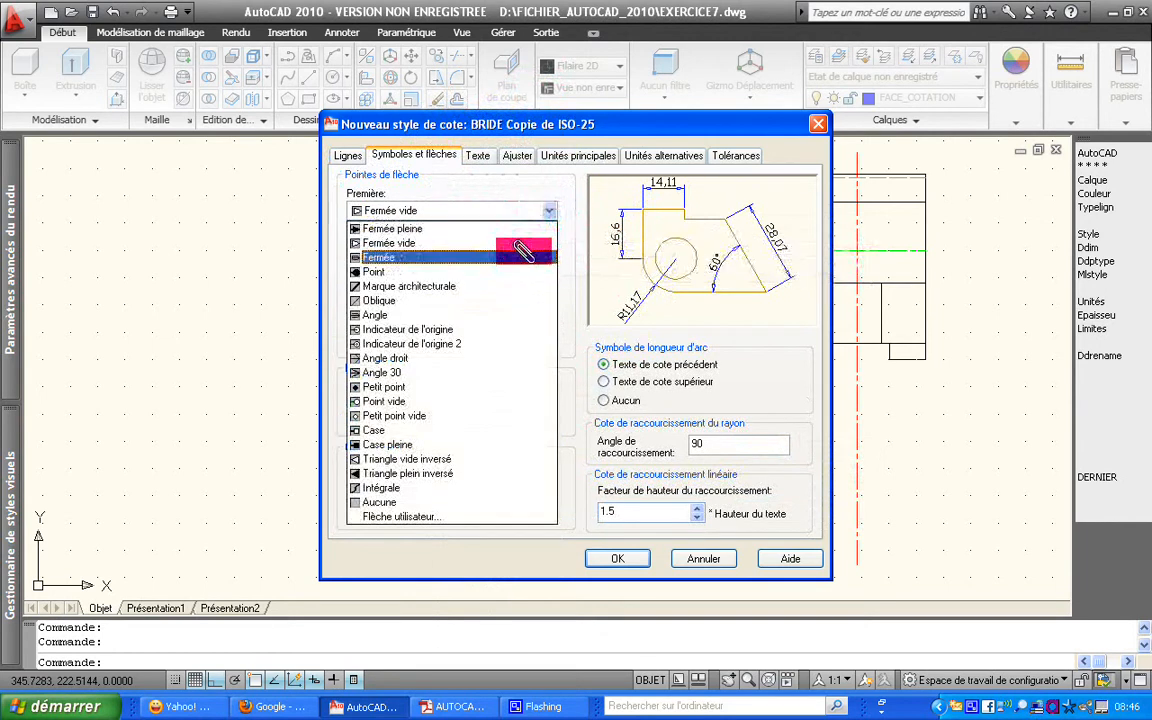
click(523, 254)
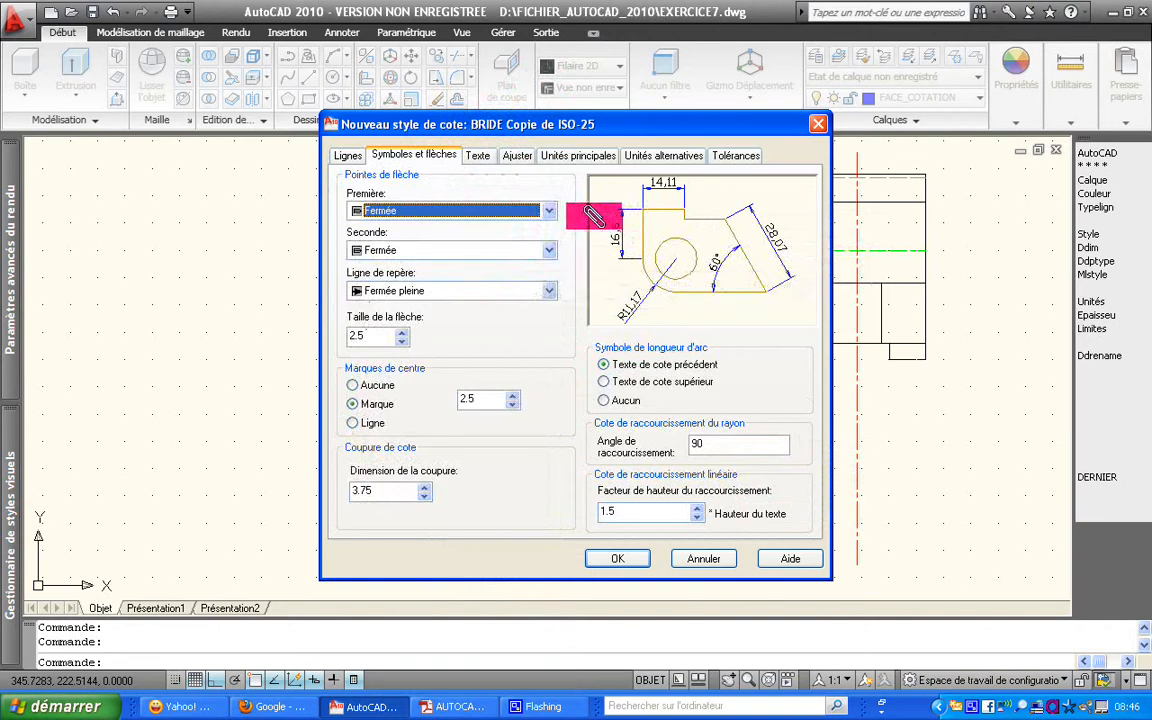
click(549, 212)
click(522, 230)
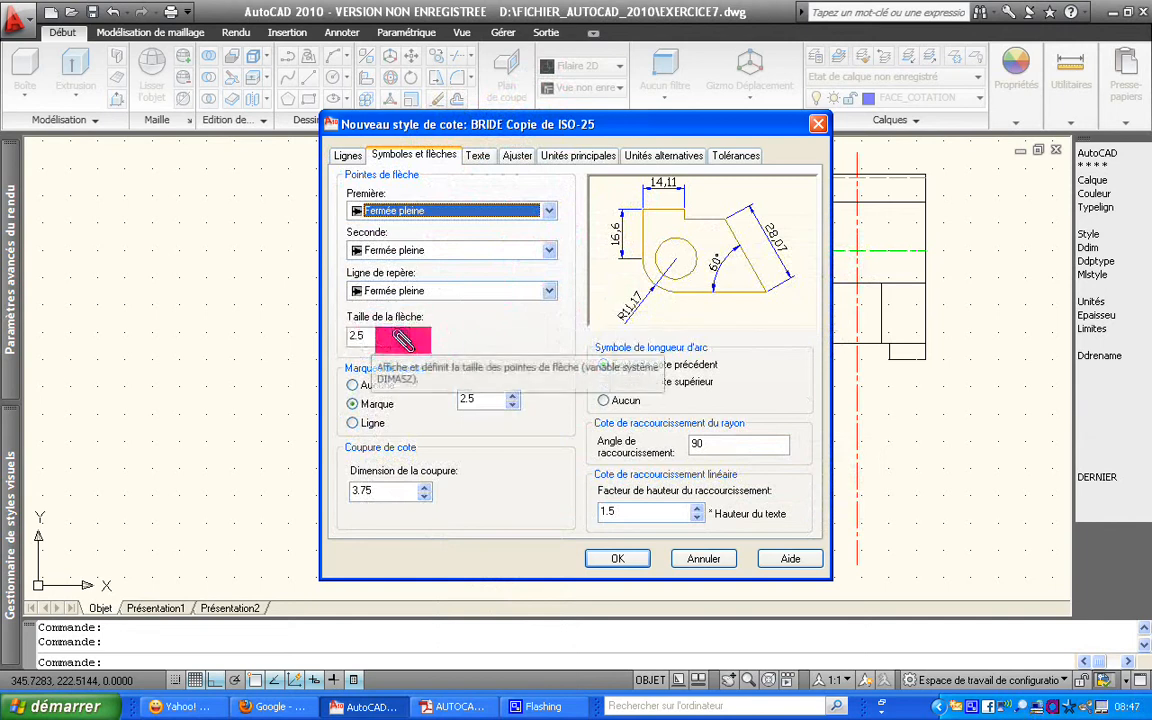
drag(375, 334, 328, 333)
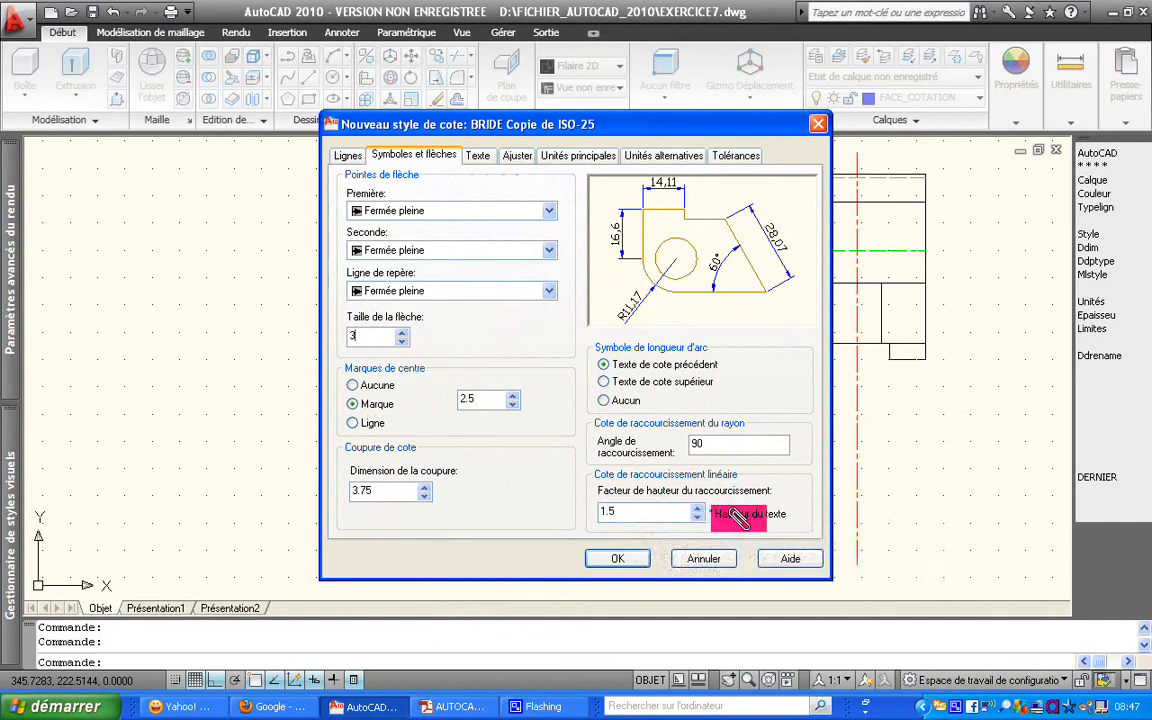
Try the Vineta BT font for the Standard text style of the dimension text, and cancel the change
click(482, 156)
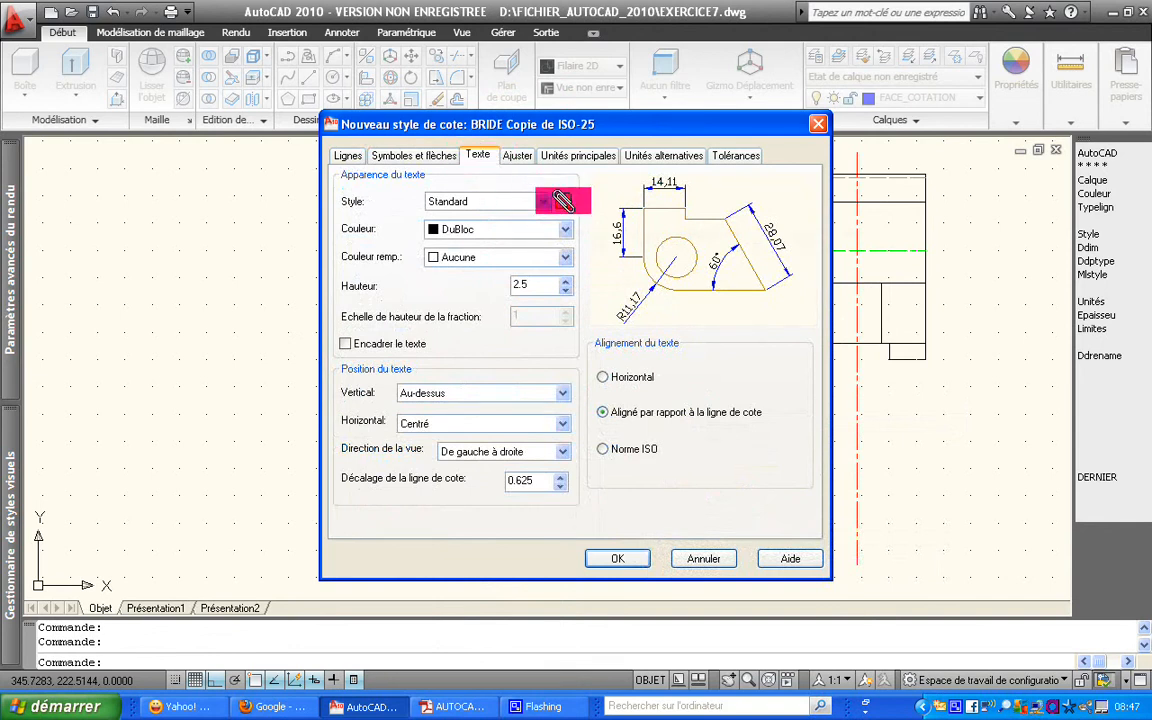
click(563, 202)
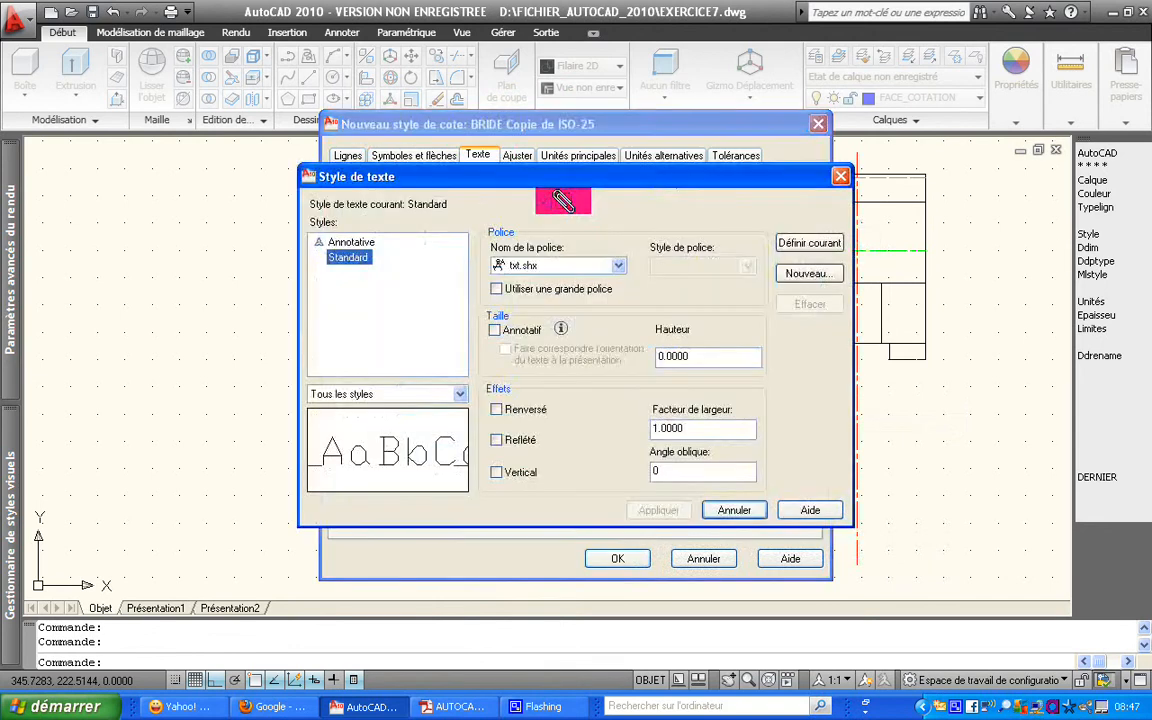
click(611, 265)
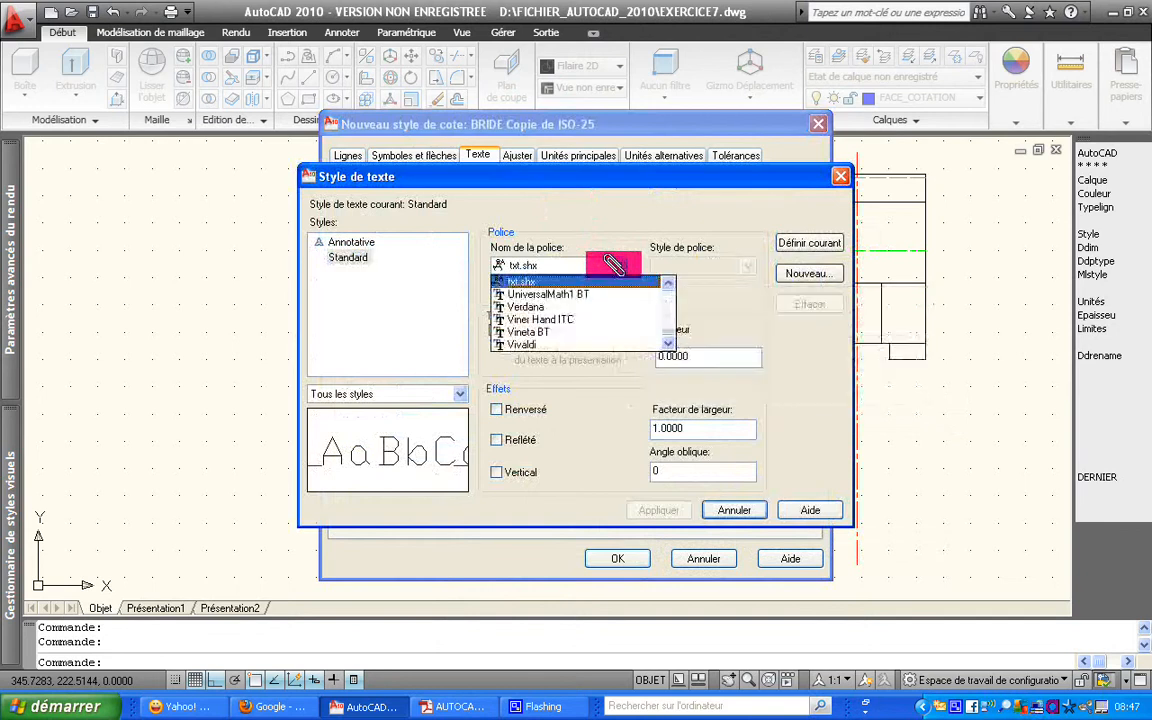
click(578, 331)
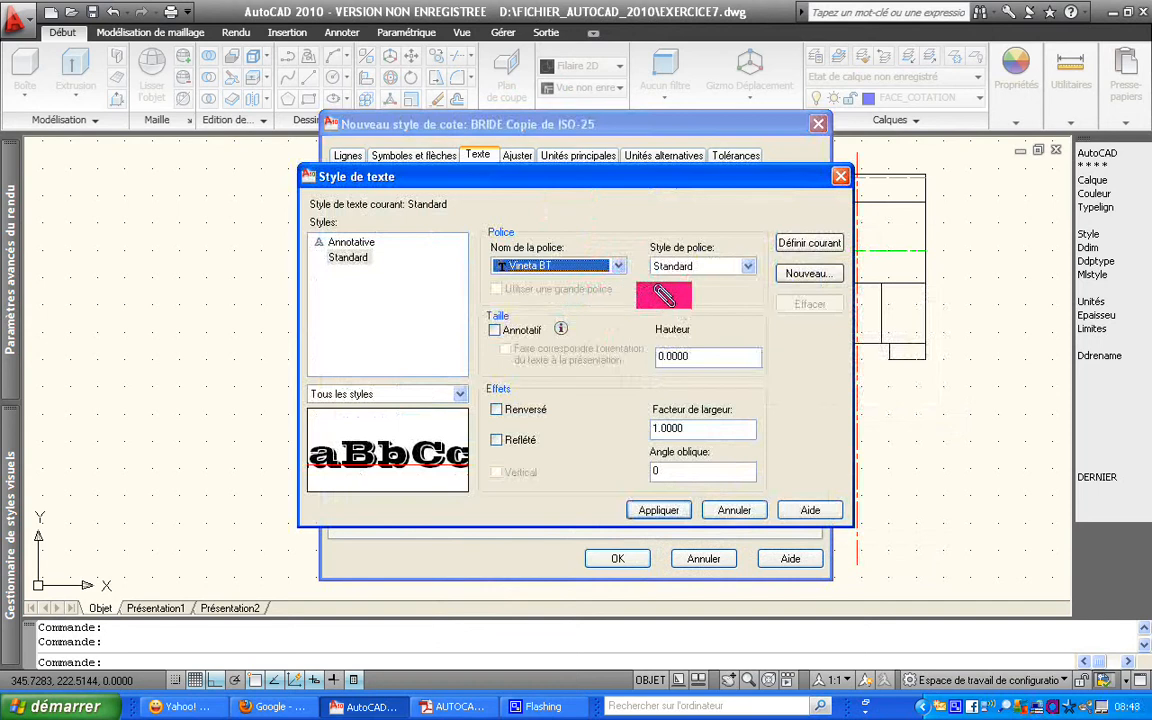
click(735, 509)
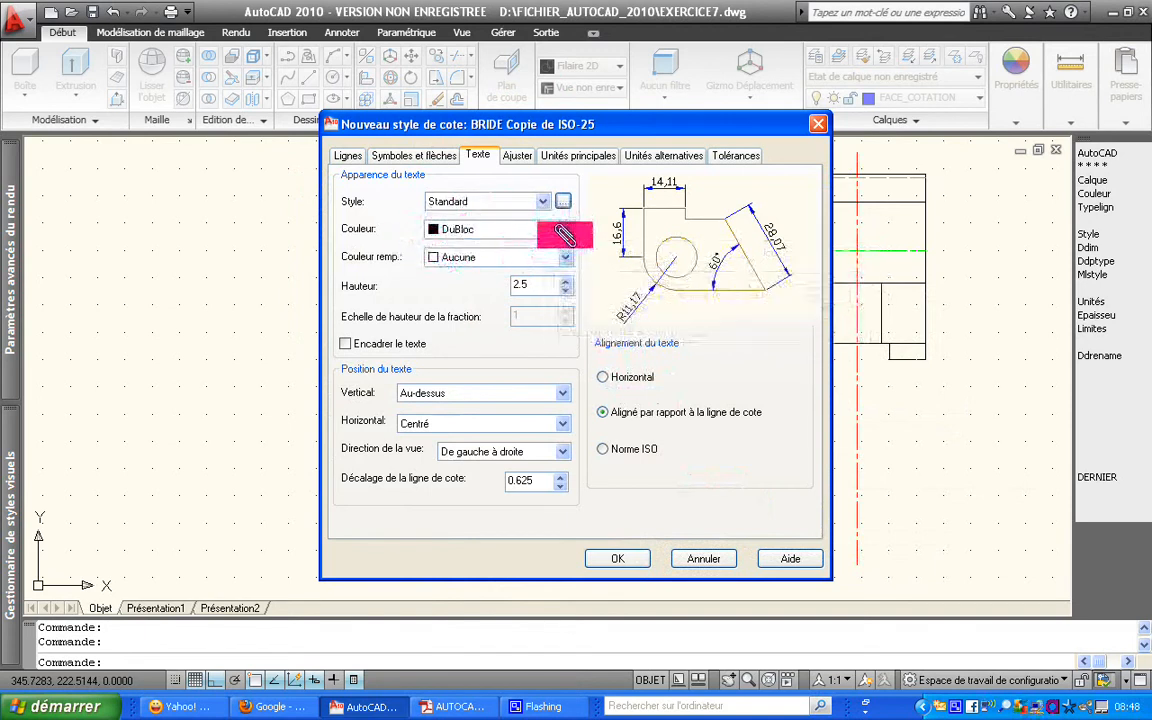
Set the dimension text colour to Rouge
click(565, 230)
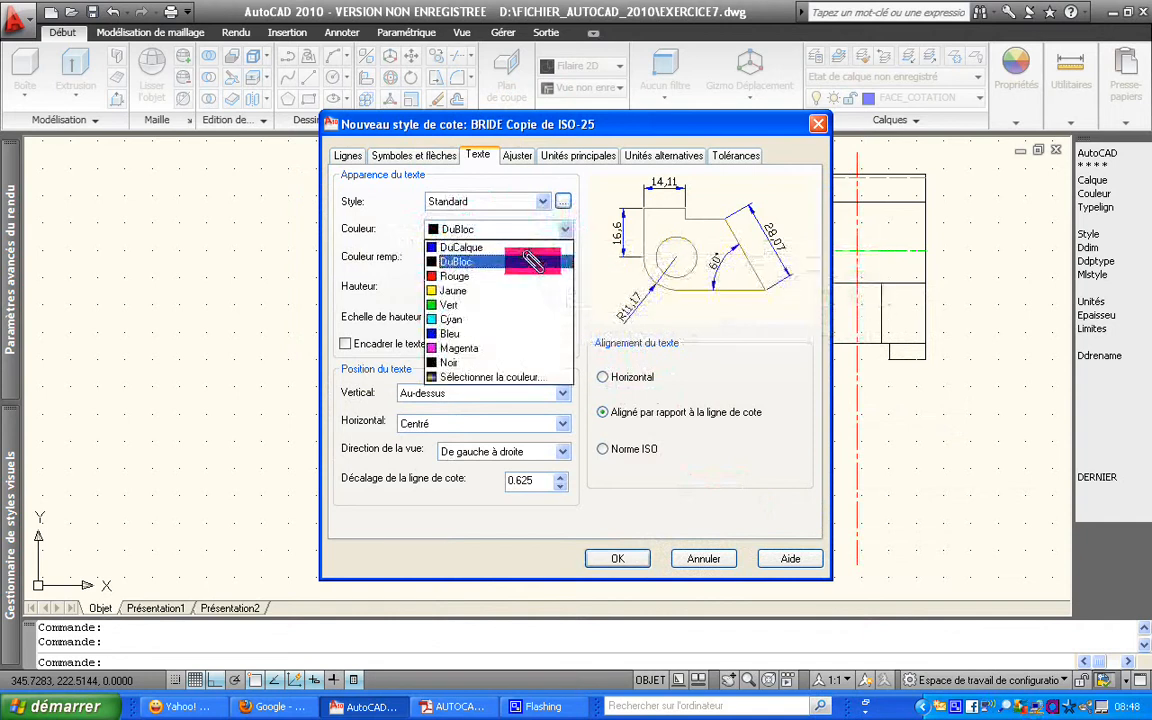
click(527, 276)
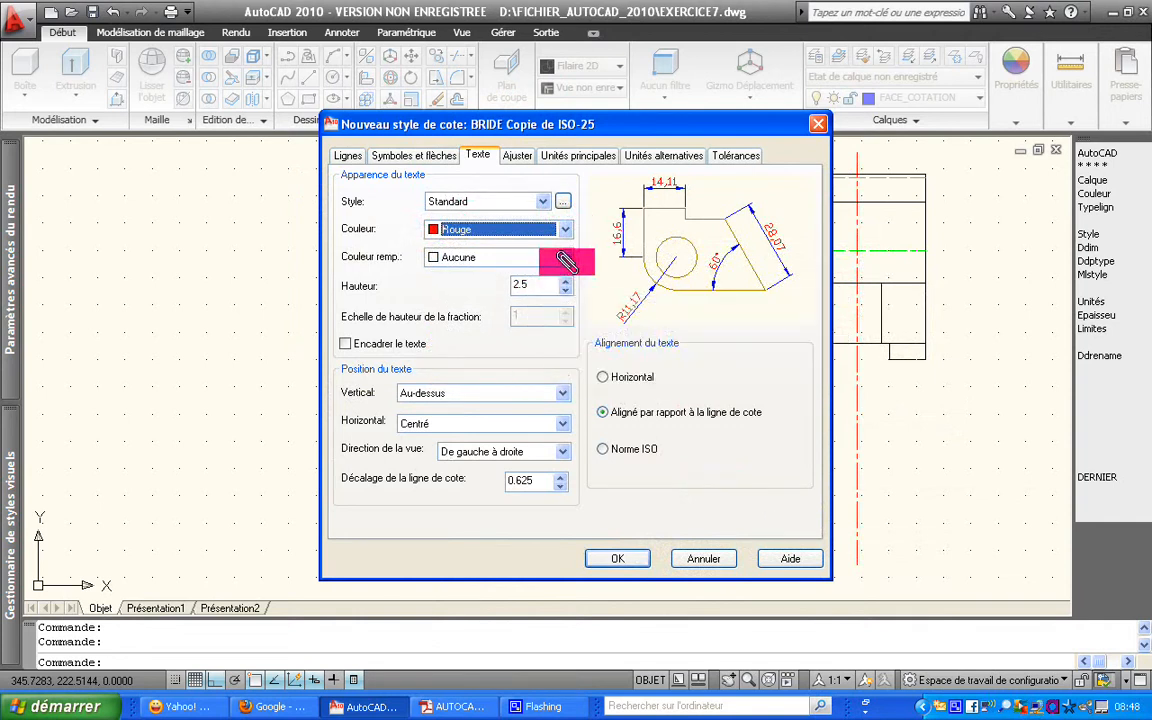
Try a Jaune fill and a frame on the dimension text, and restore the fill to Aucune with the frame off
click(565, 258)
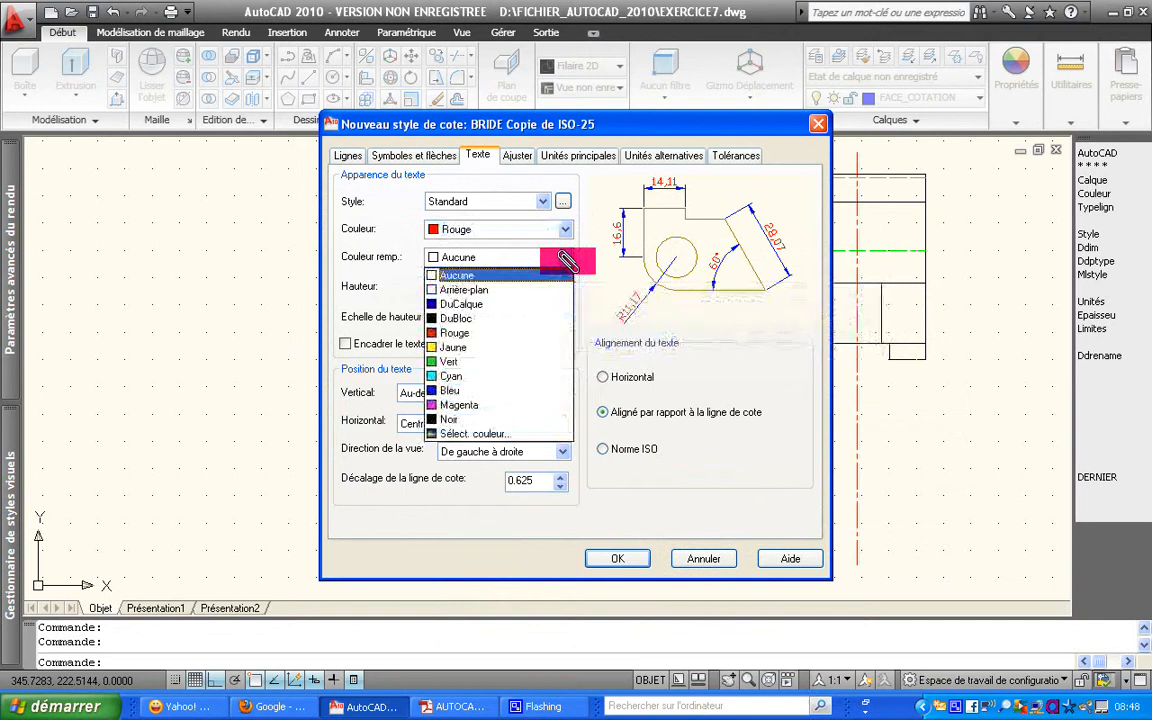
click(510, 347)
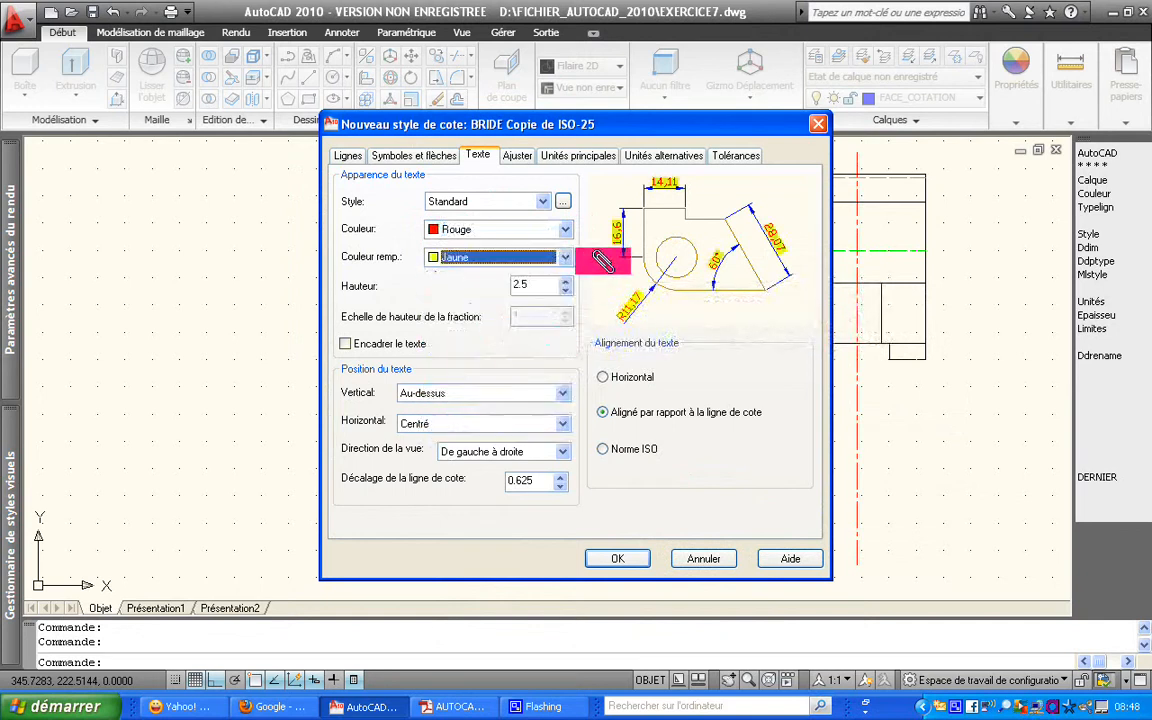
click(341, 343)
click(341, 343)
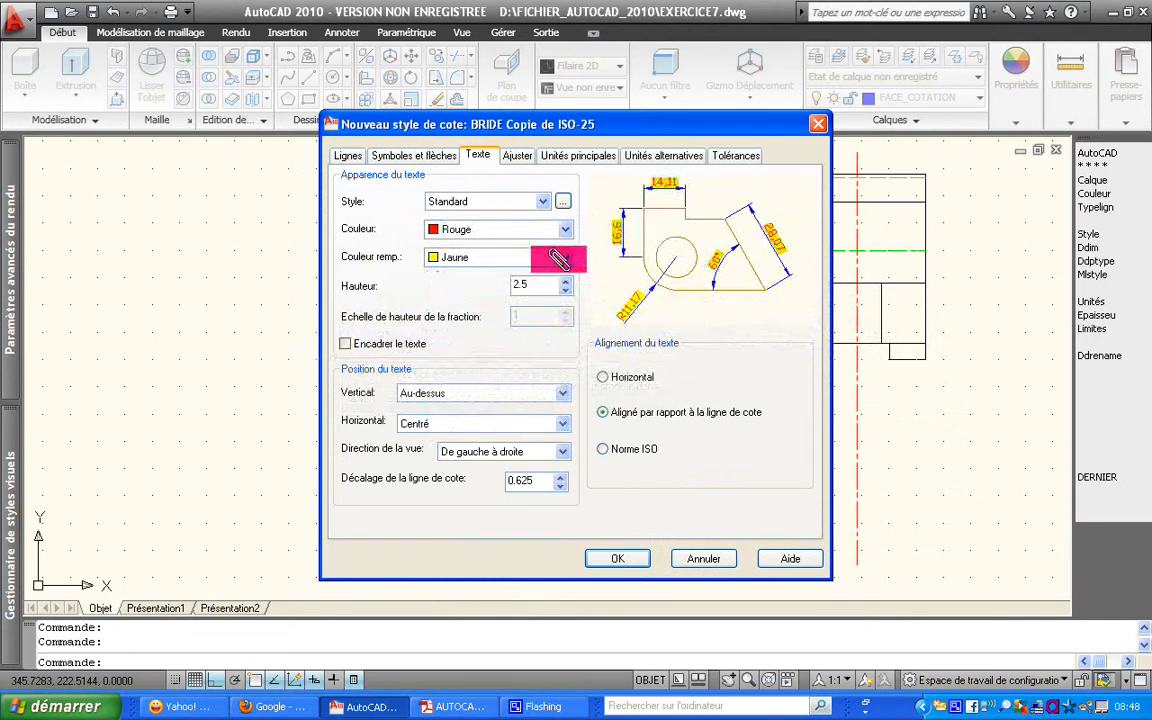
click(560, 258)
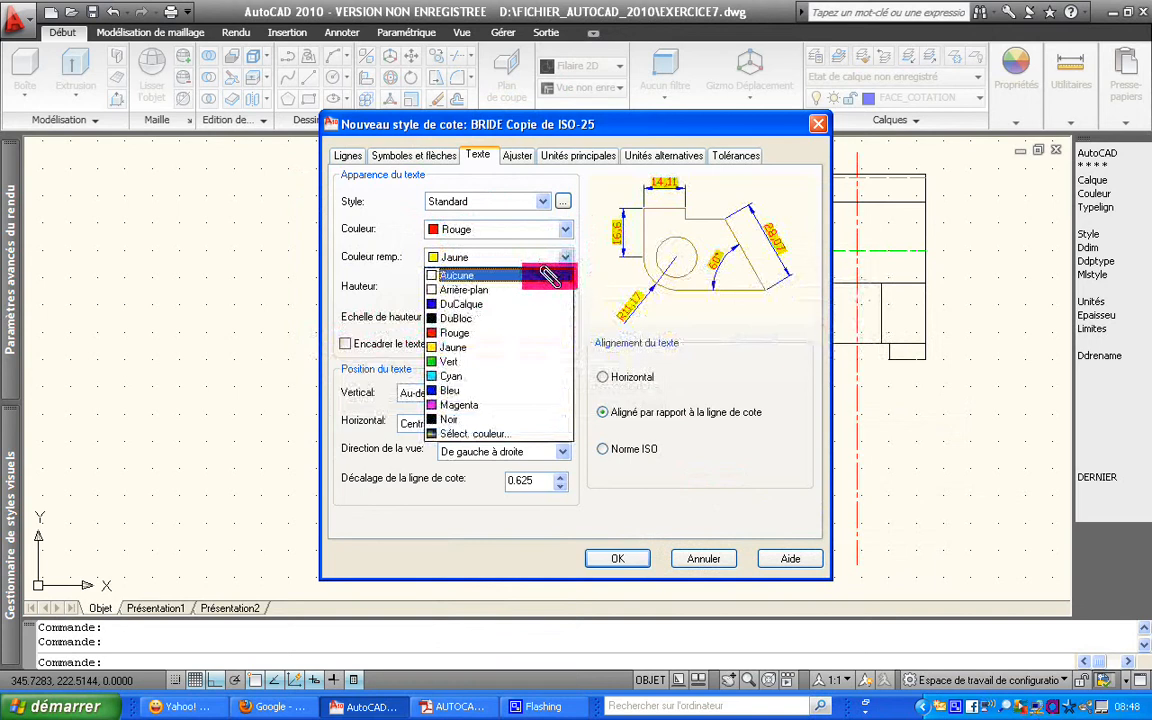
click(550, 274)
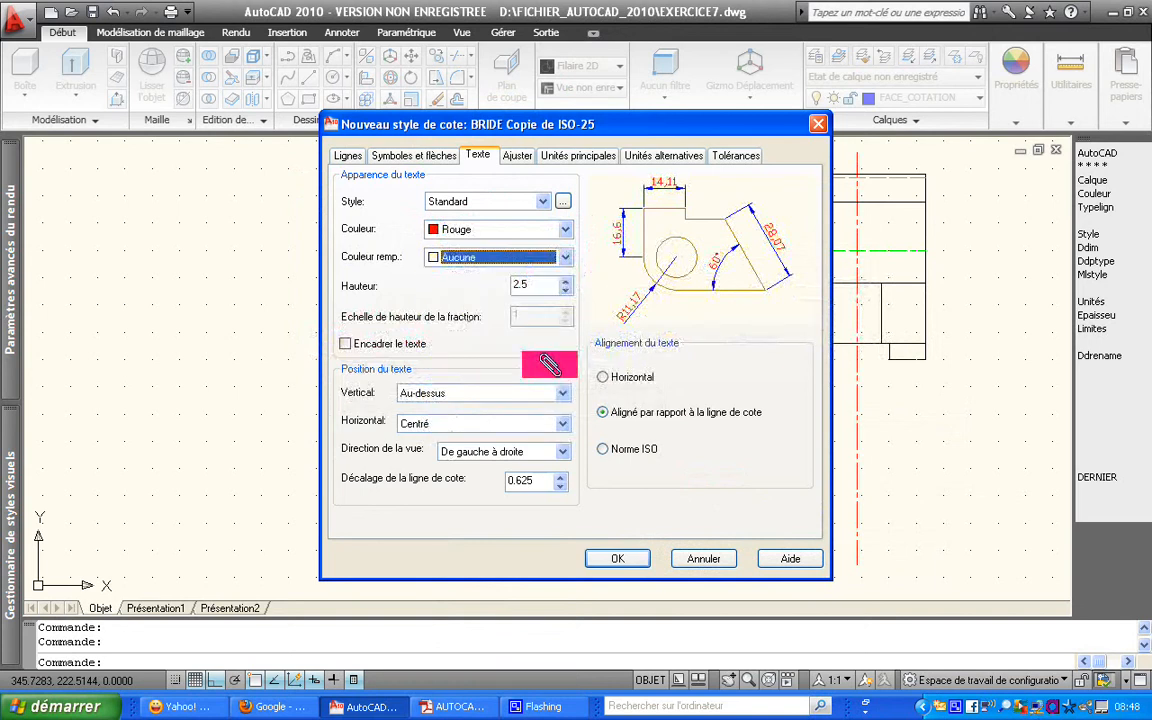
Set the dimension text height to 3
double_click(541, 284)
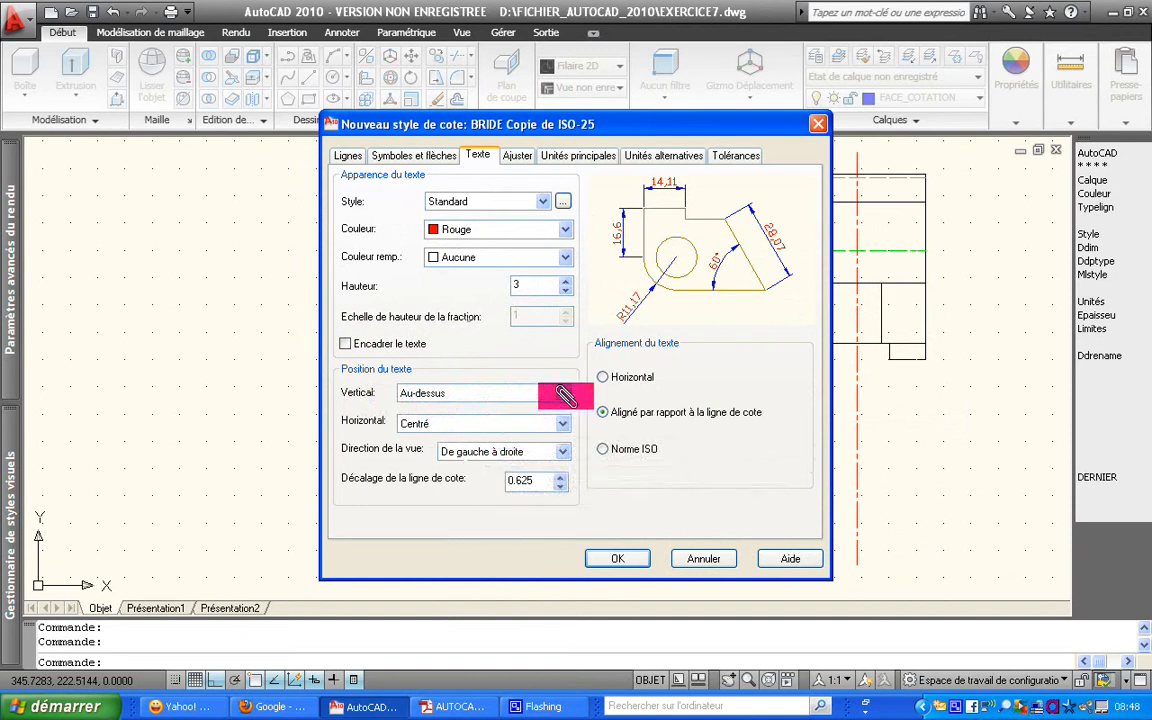
Try the A l'extérieur, Dessous and Centré vertical positions for the dimension text, and restore Au-dessus
click(558, 394)
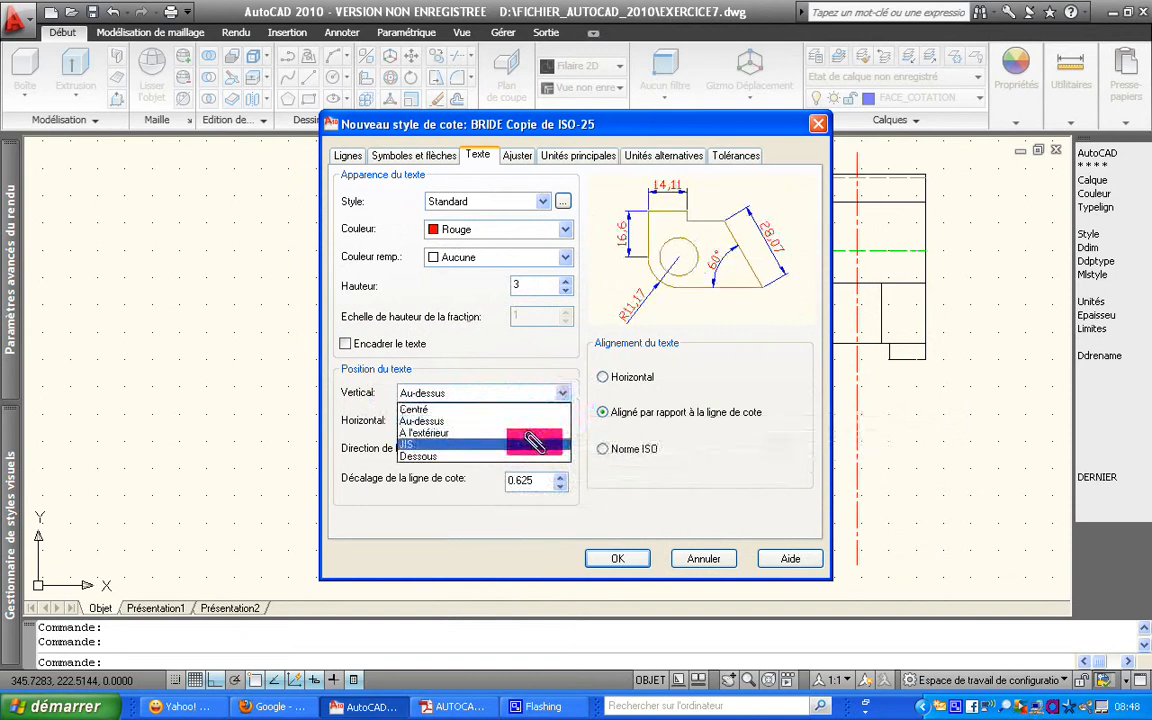
click(530, 432)
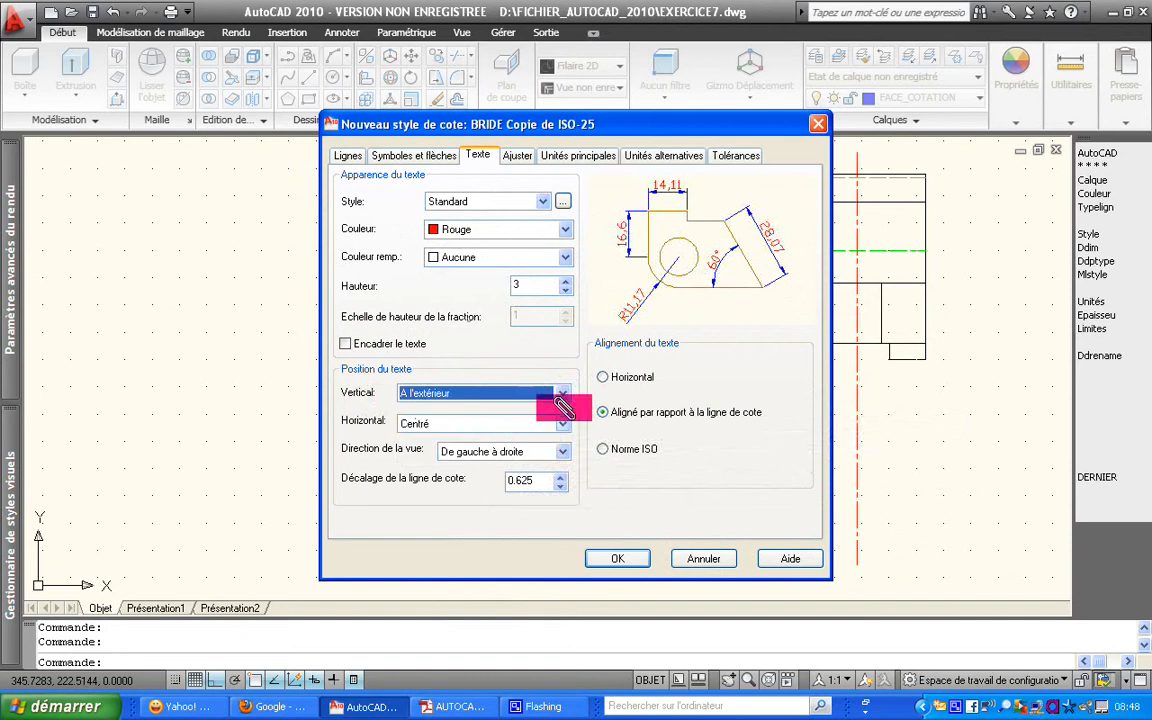
click(565, 396)
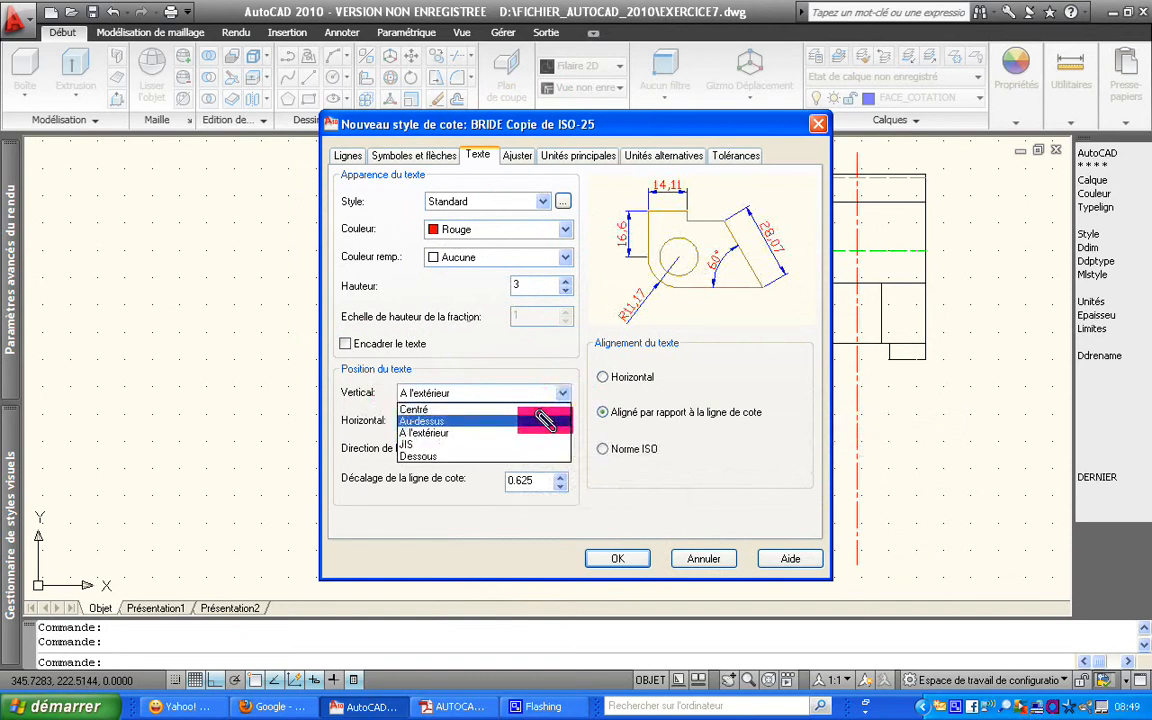
click(545, 420)
click(535, 393)
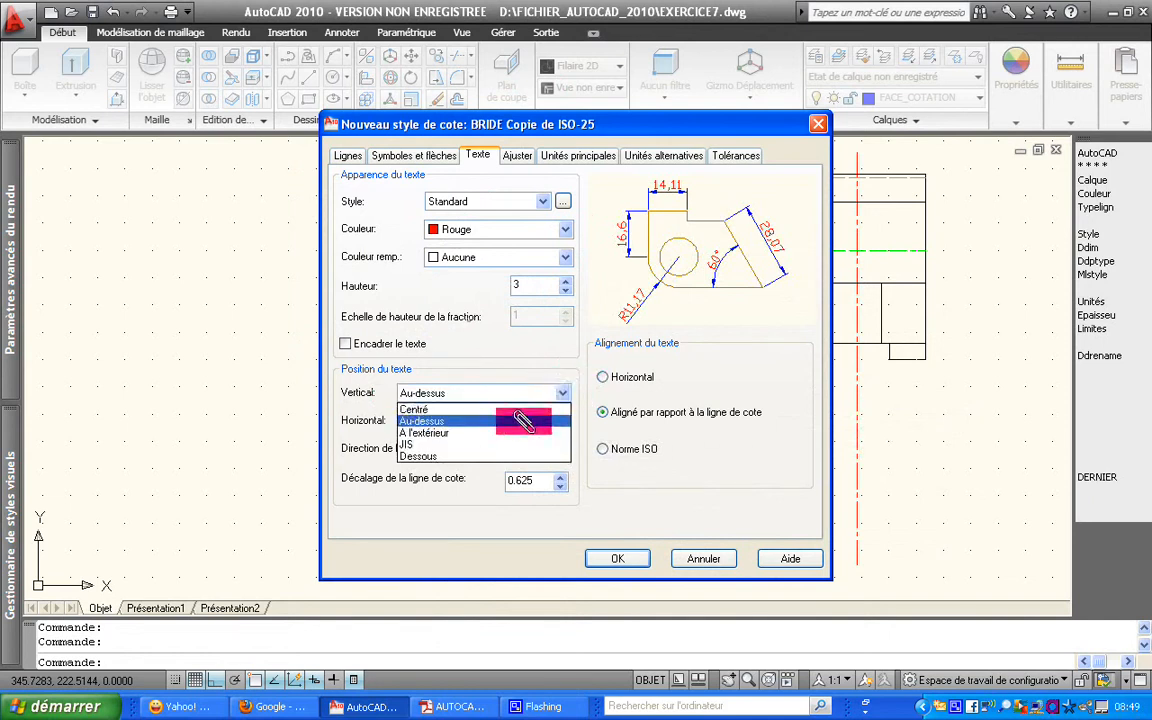
click(509, 455)
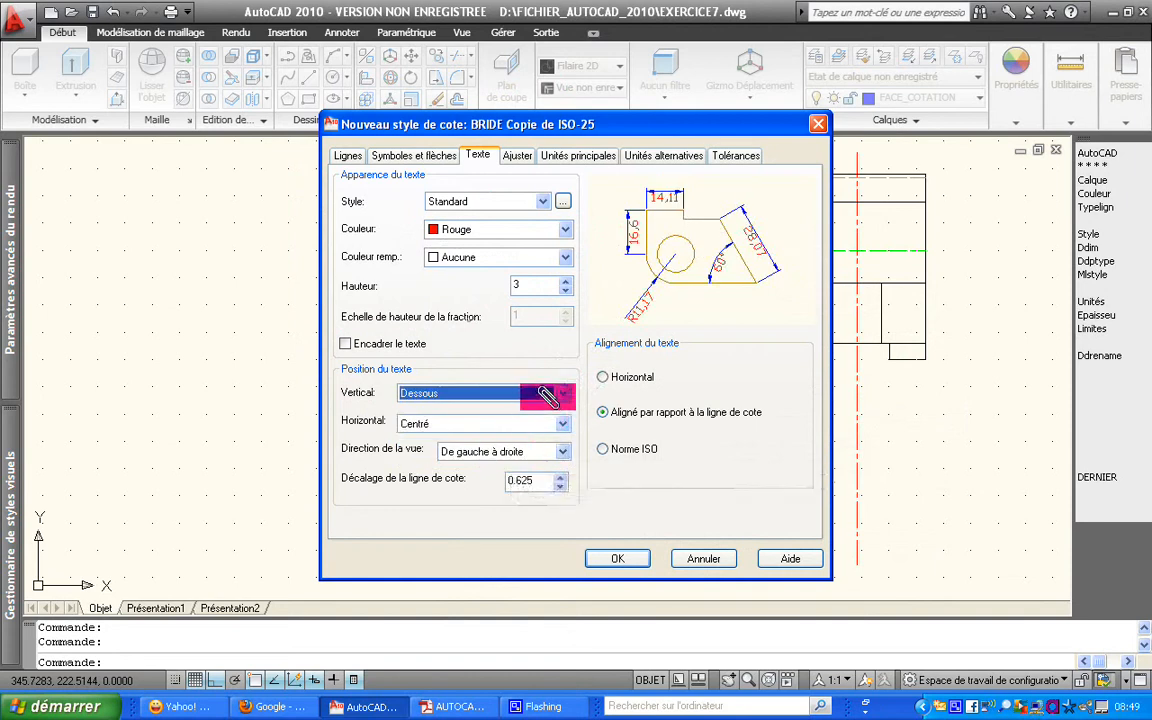
click(542, 401)
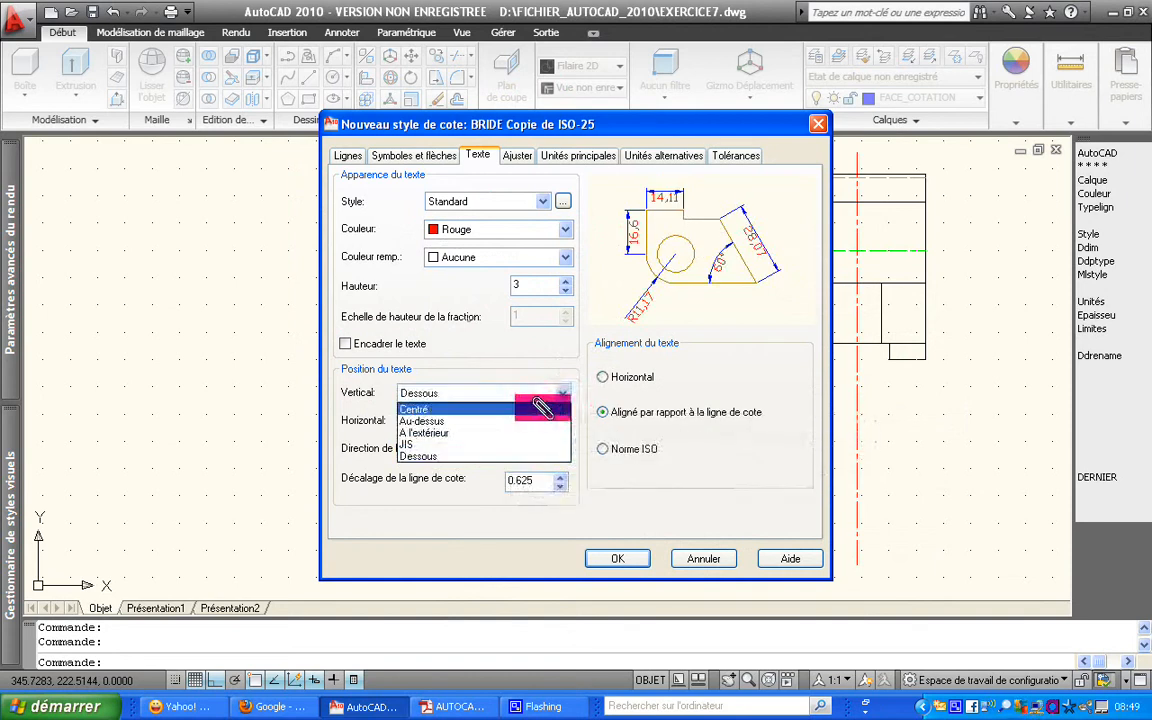
click(540, 408)
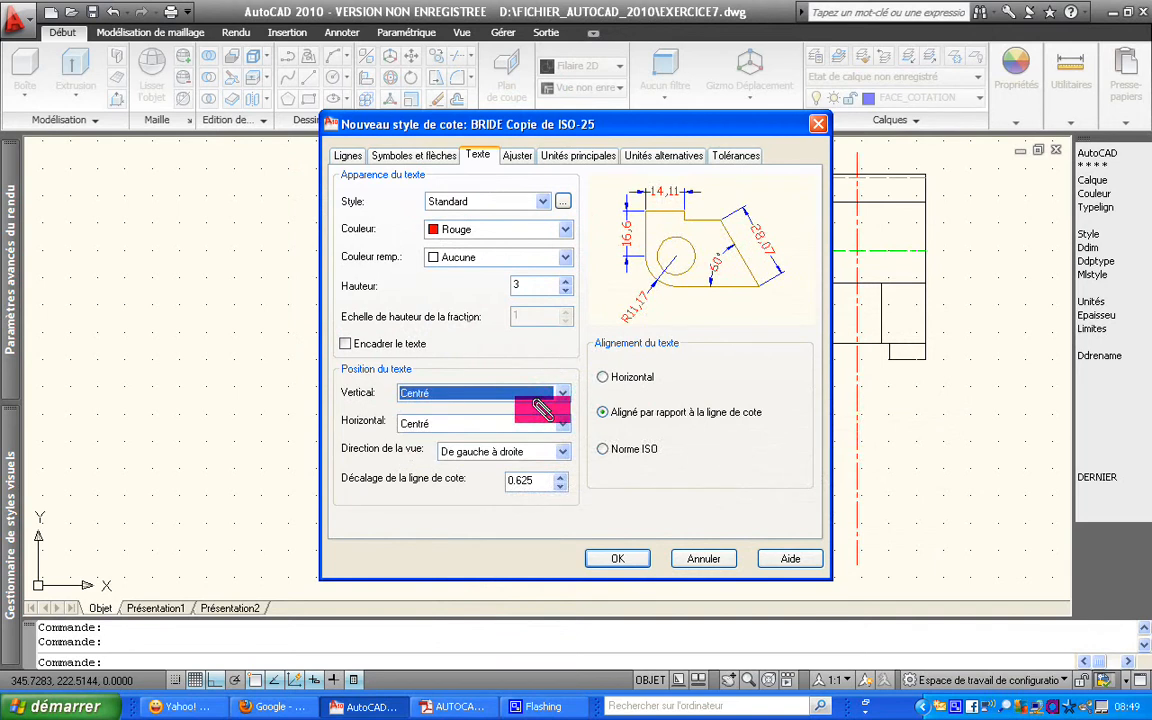
click(553, 393)
click(541, 420)
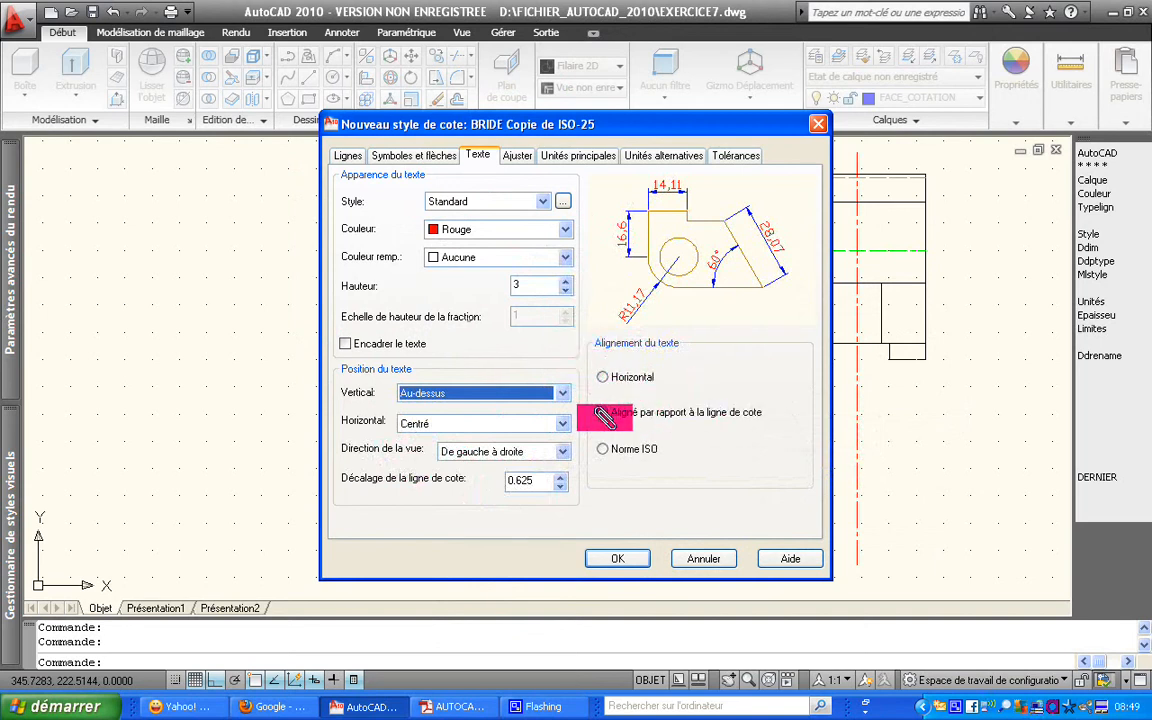
Review the fit options of the dimension style and set the angular dimension precision to 0.00
click(520, 156)
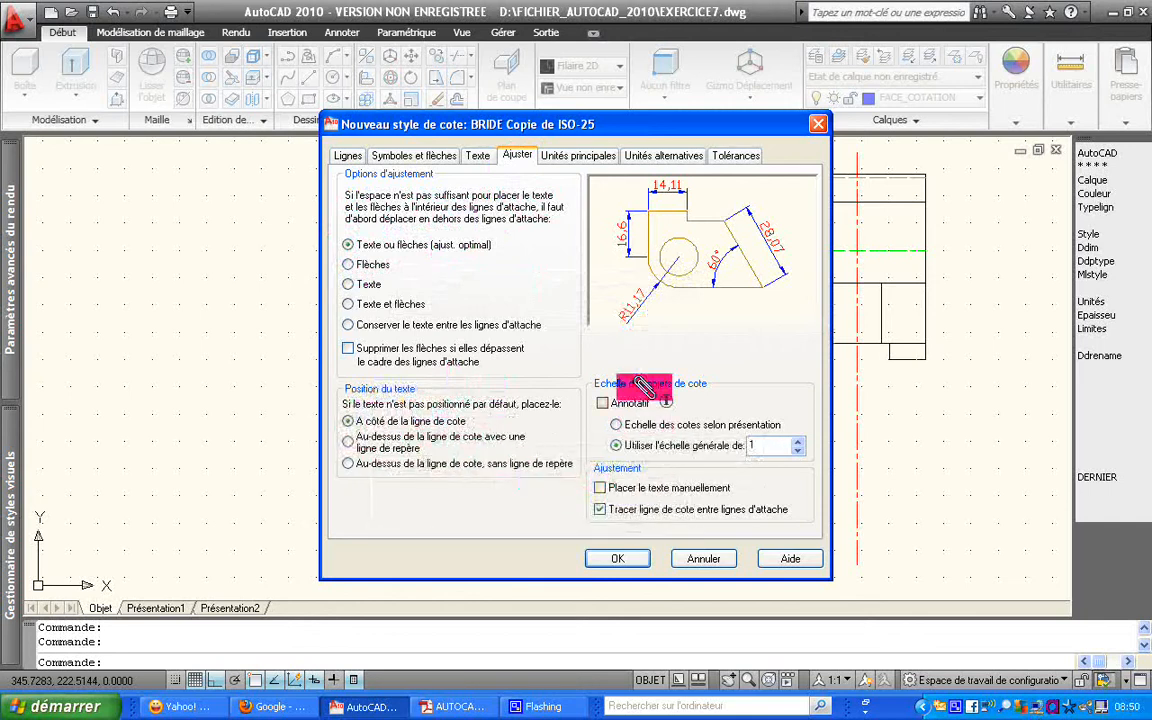
click(566, 157)
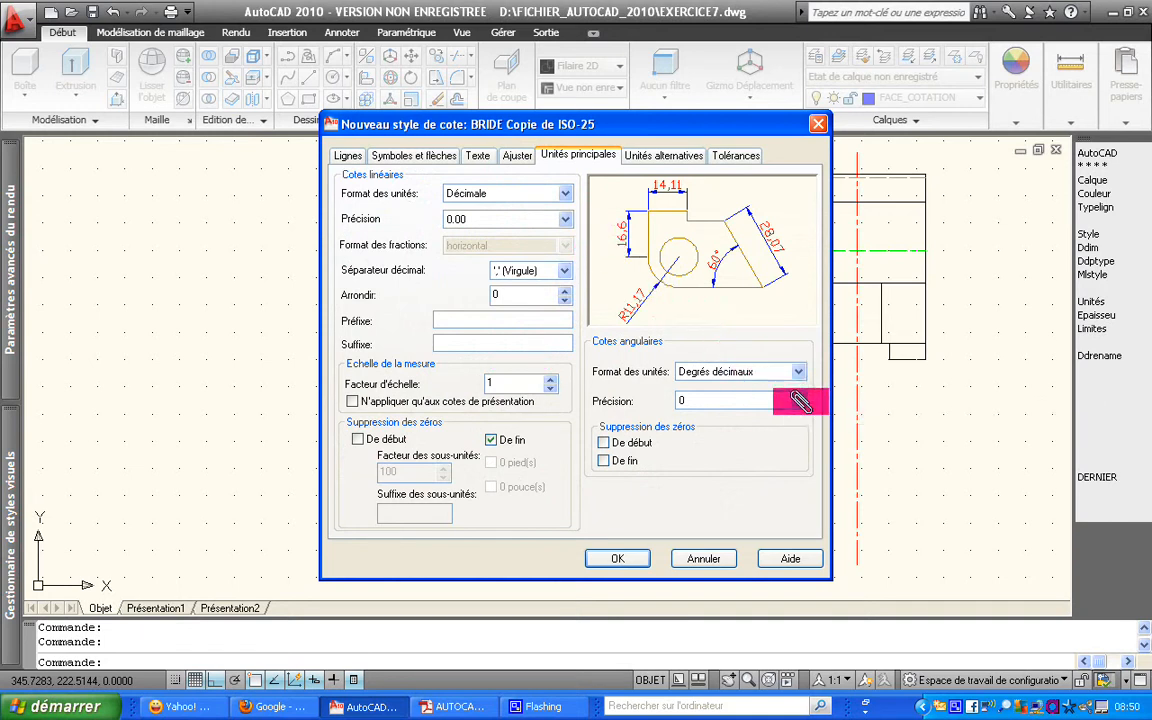
click(801, 401)
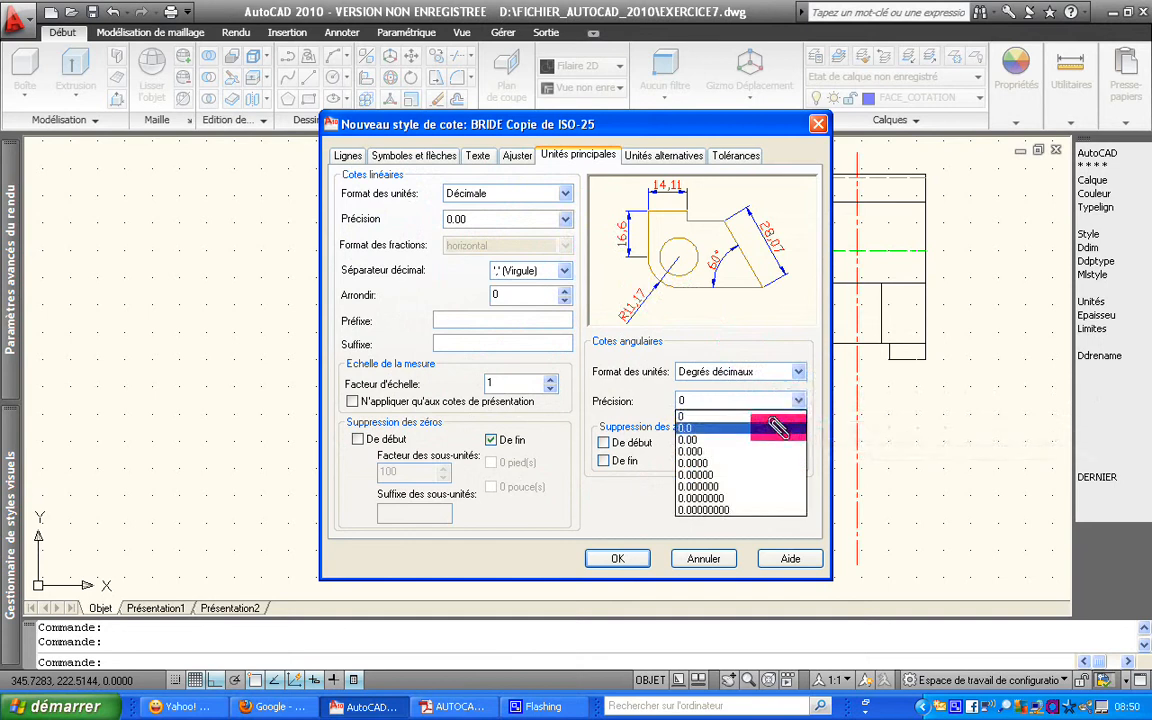
click(777, 438)
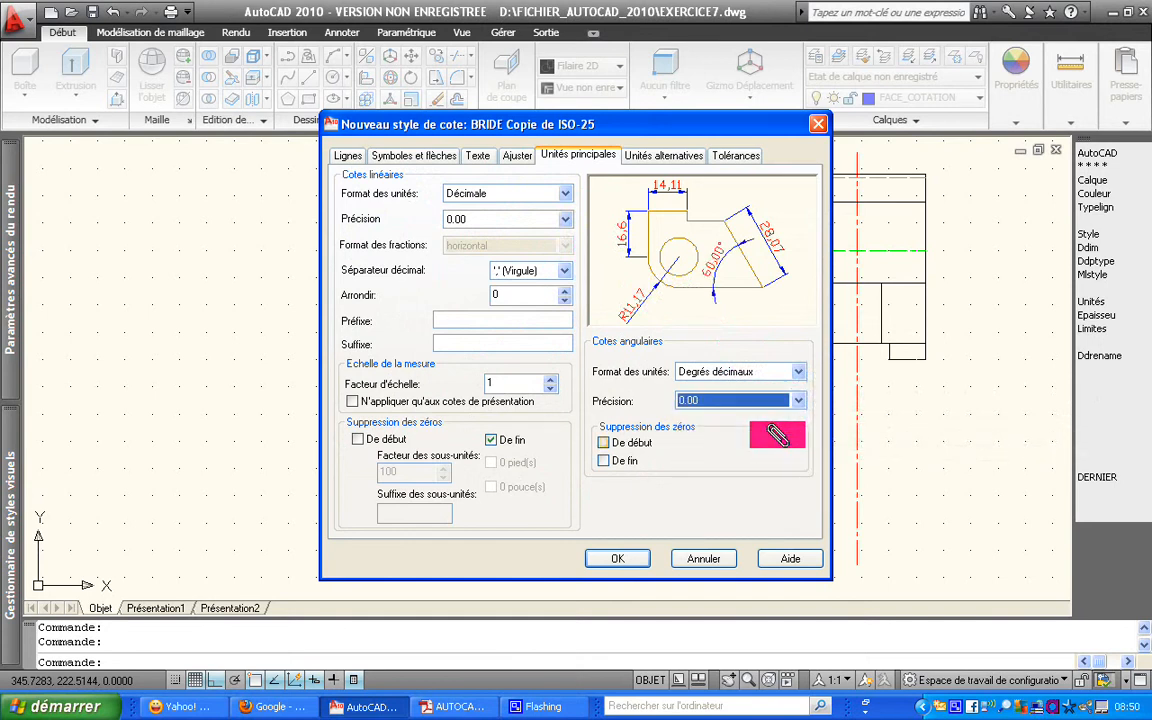
Try displaying alternate units in the dimension style, and turn them off again
click(662, 156)
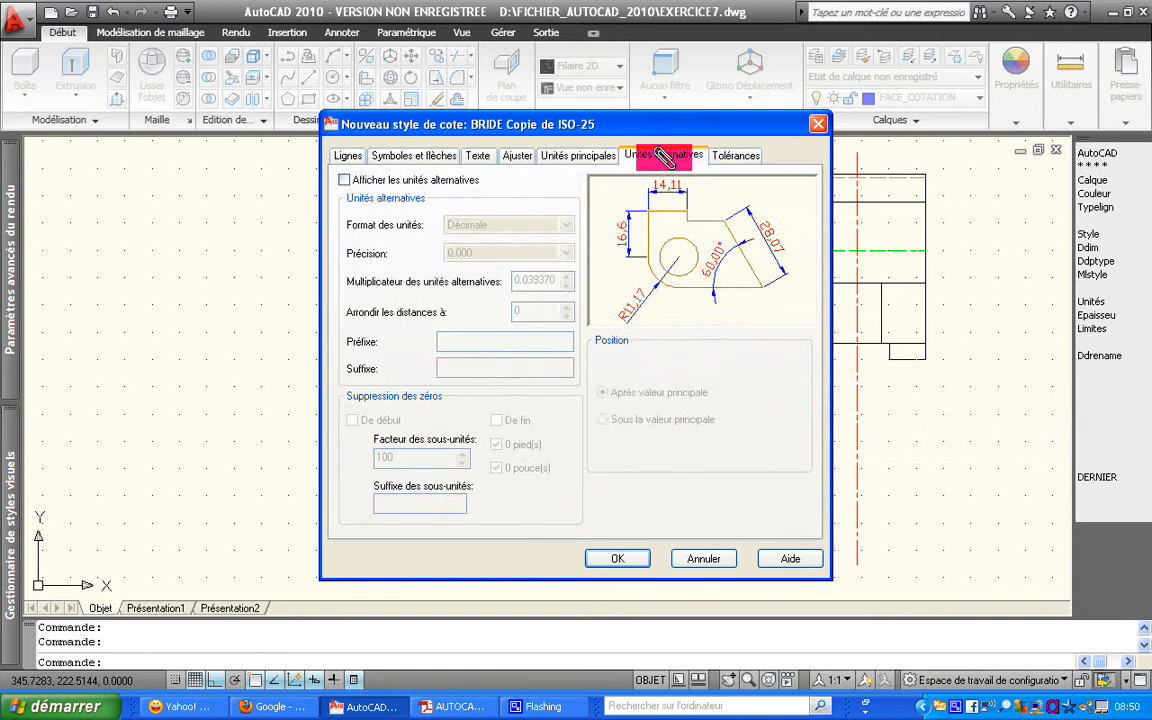
click(344, 180)
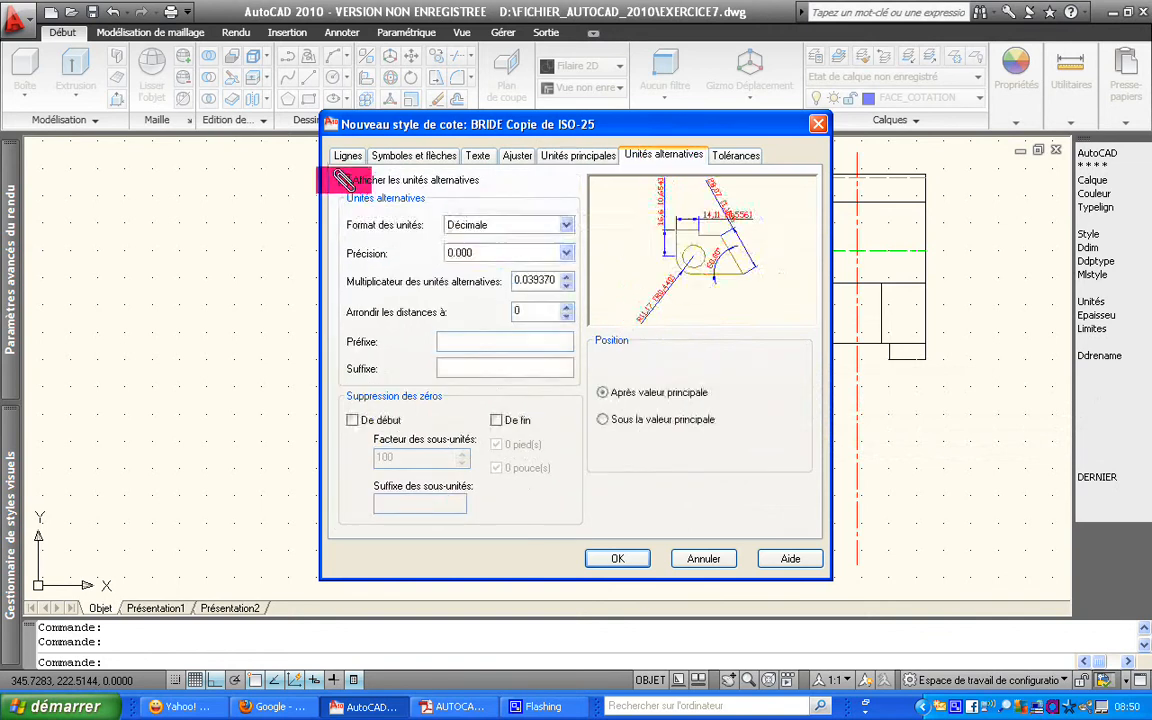
click(344, 180)
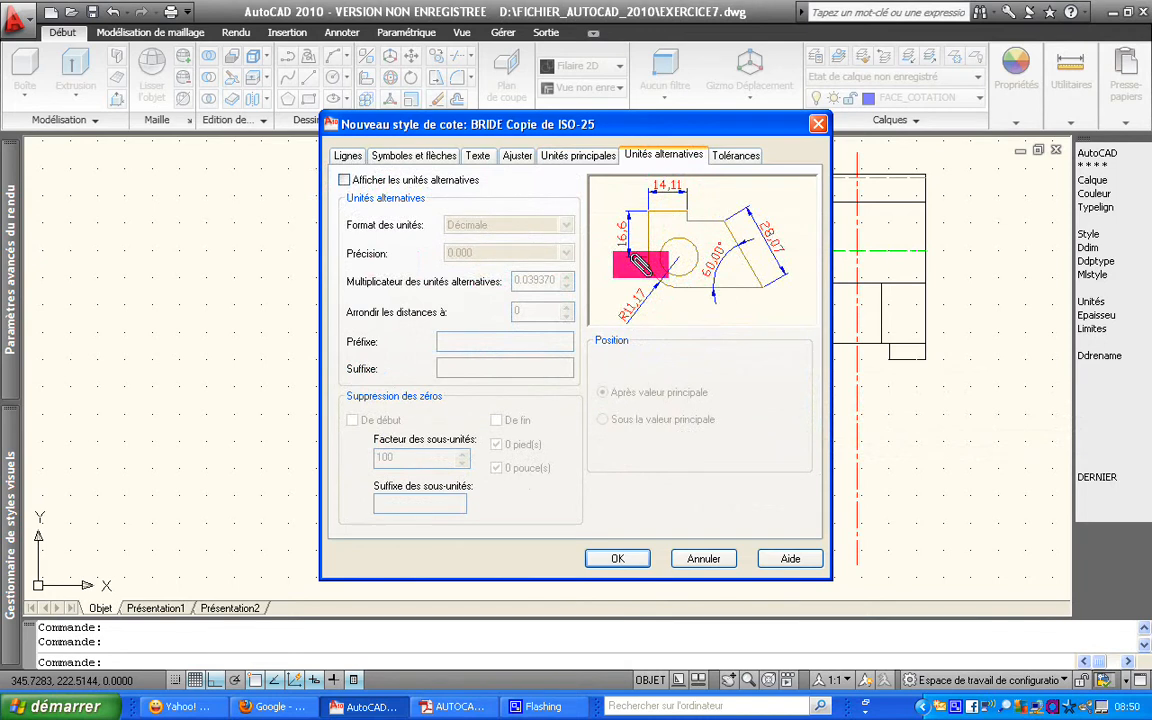
Set the tolerance method to Symétrique, save the BRIDE Copie de ISO-25 dimension style, and close the style manager
click(737, 157)
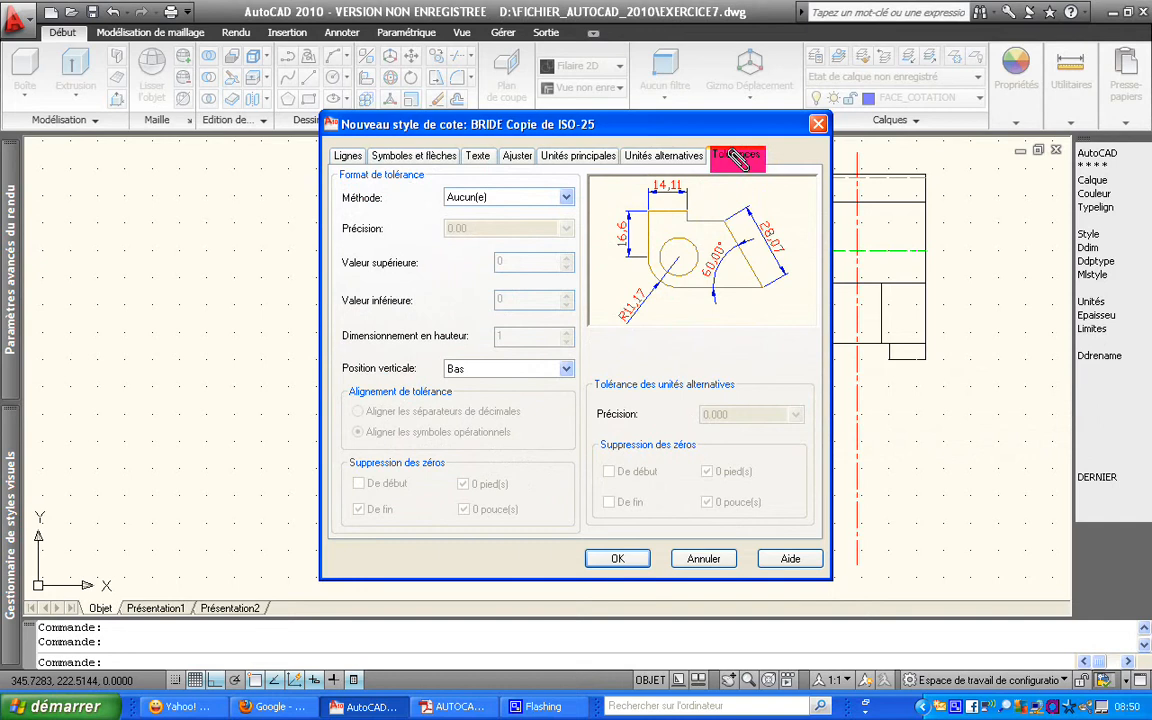
click(565, 202)
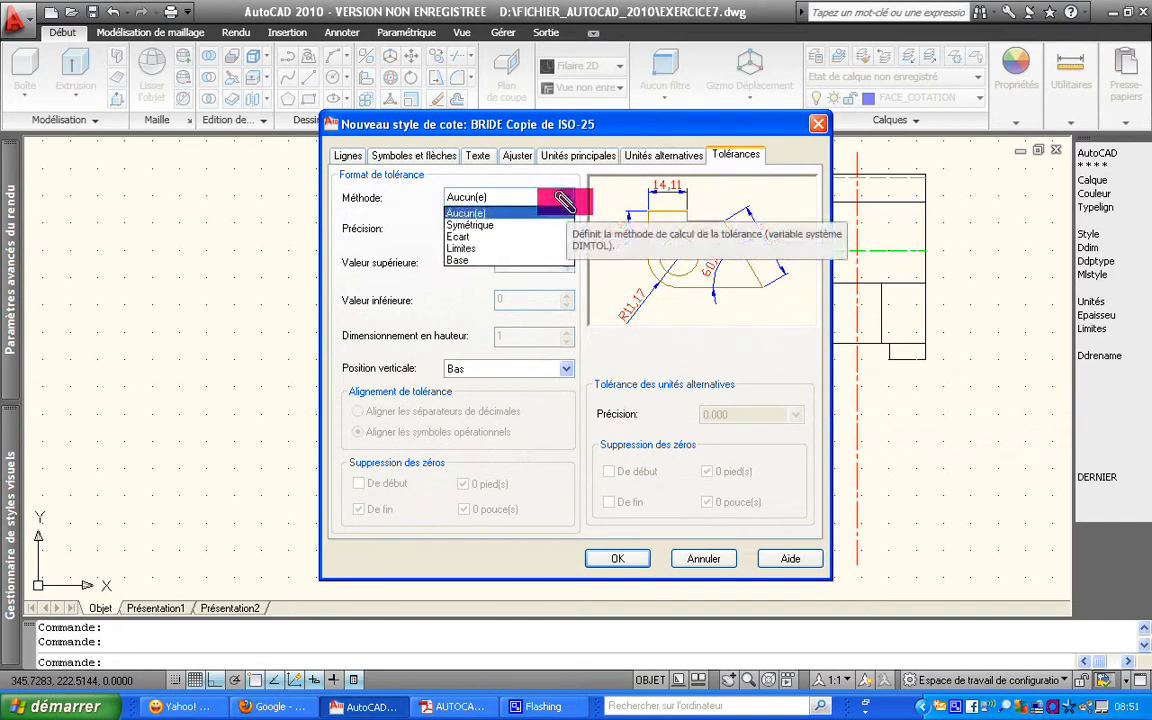
click(548, 224)
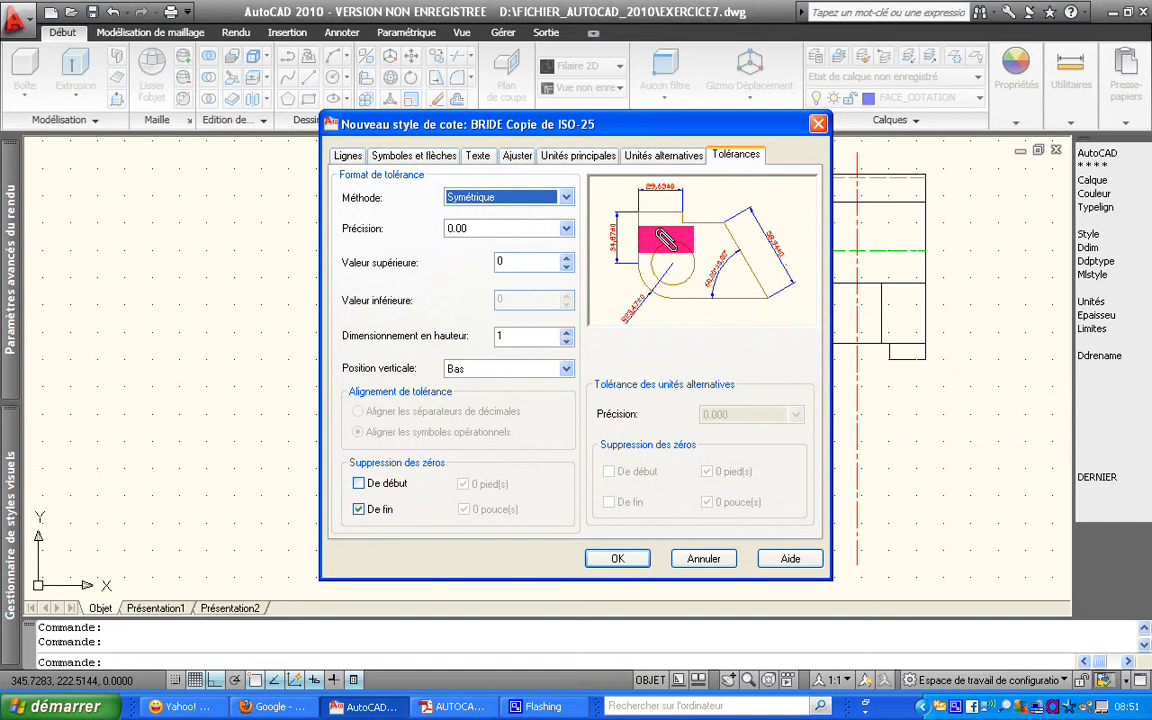
click(626, 557)
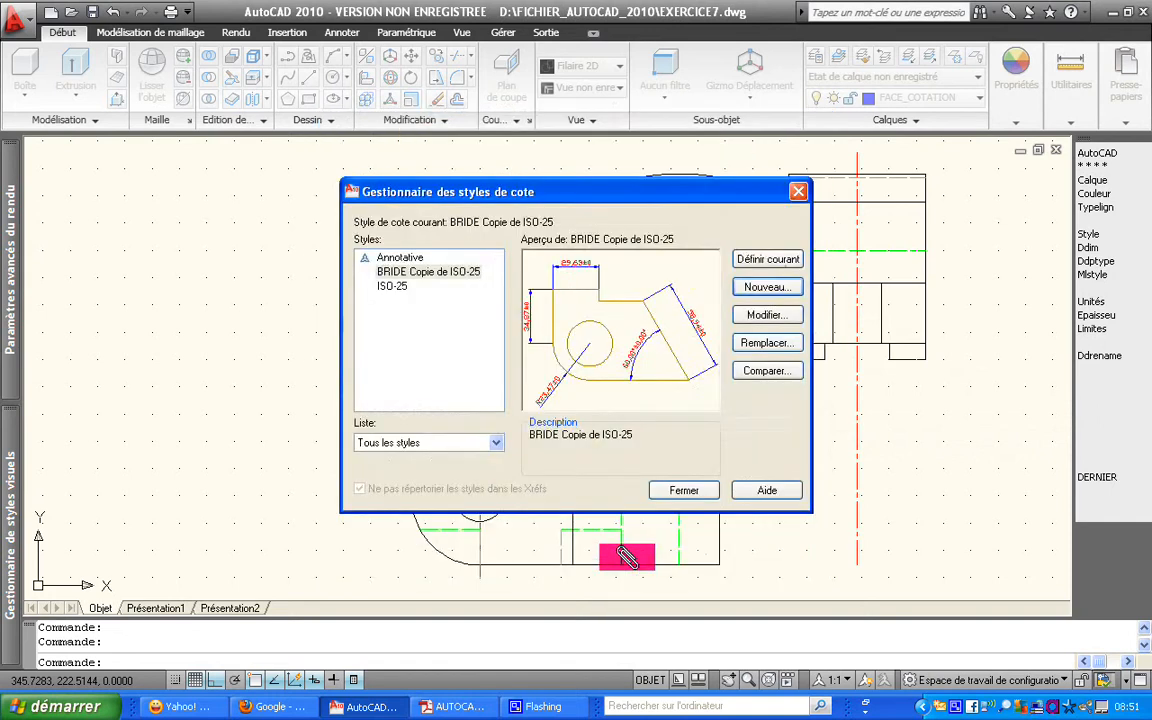
click(695, 488)
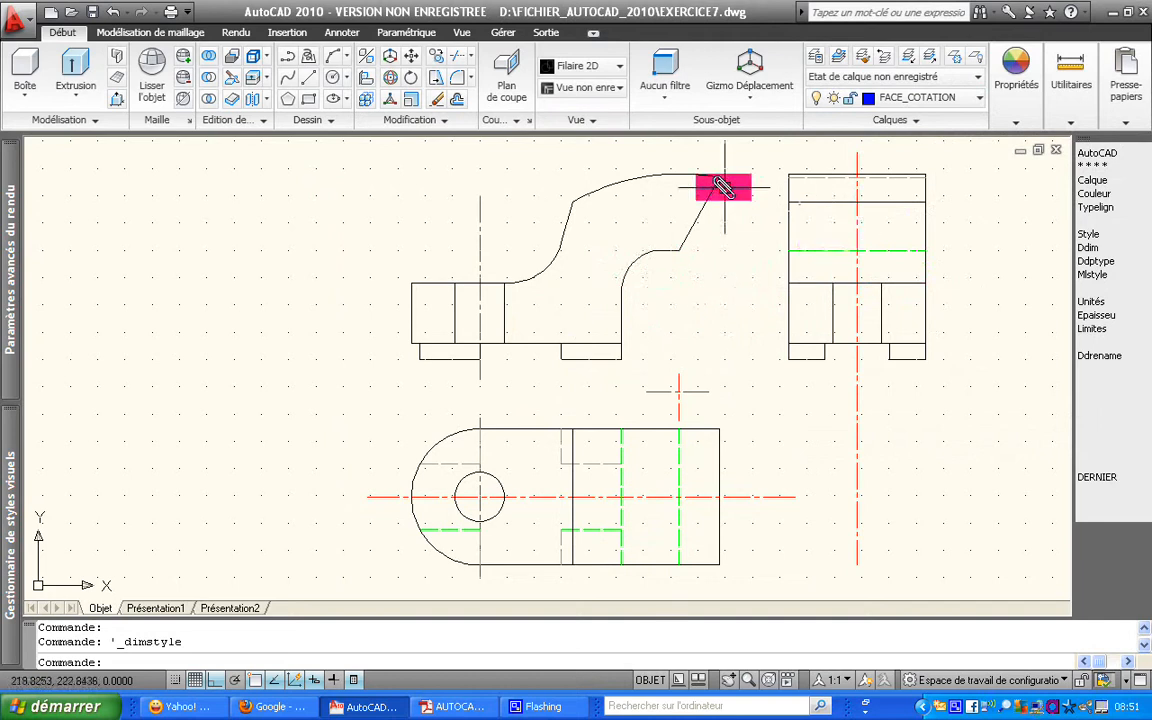
Try a radius dimension on the concave arc under the arm in the front view, and delete it
click(340, 32)
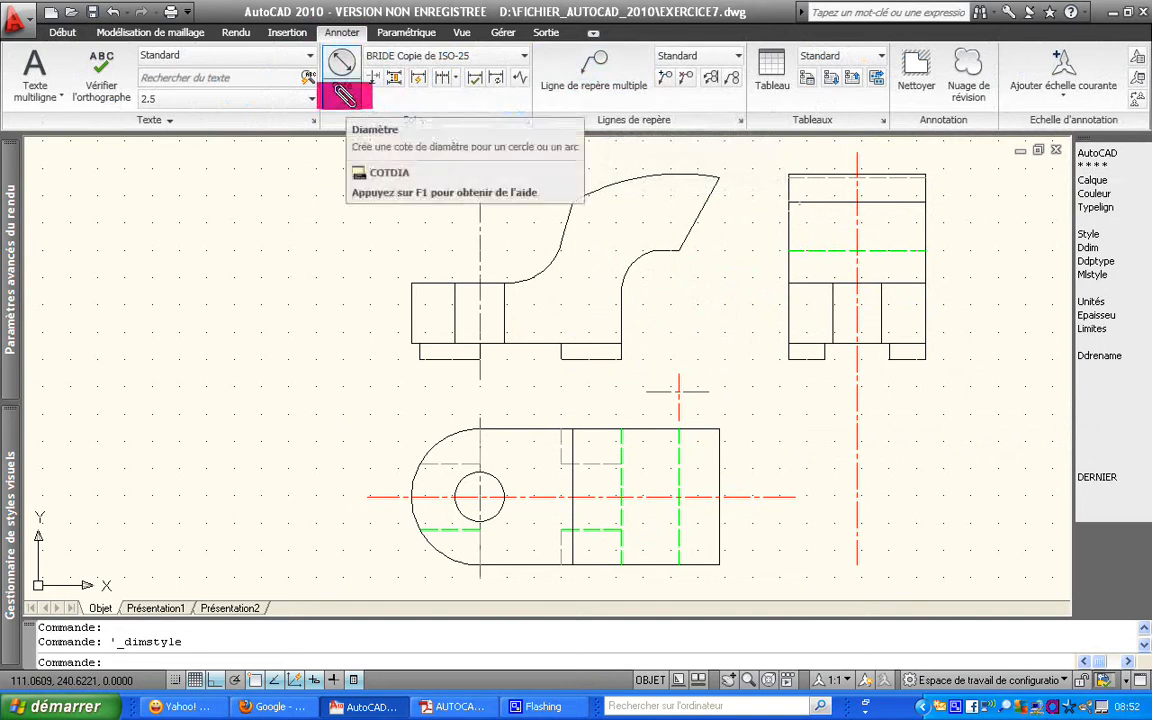
click(345, 95)
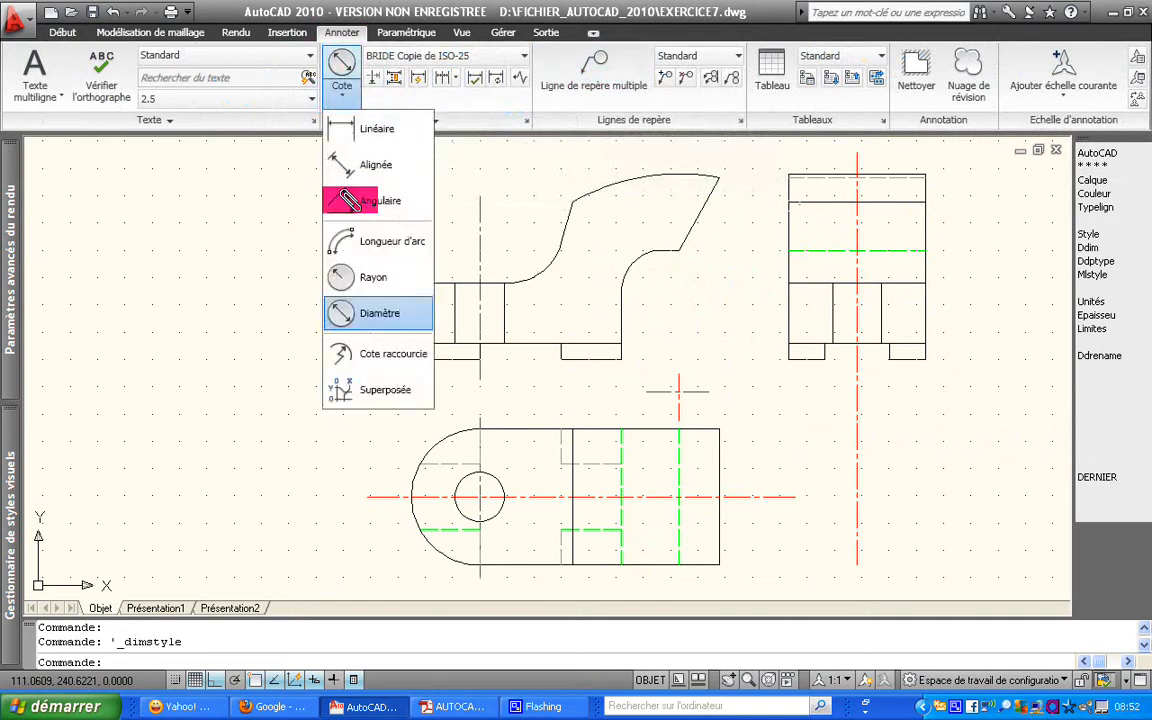
click(355, 279)
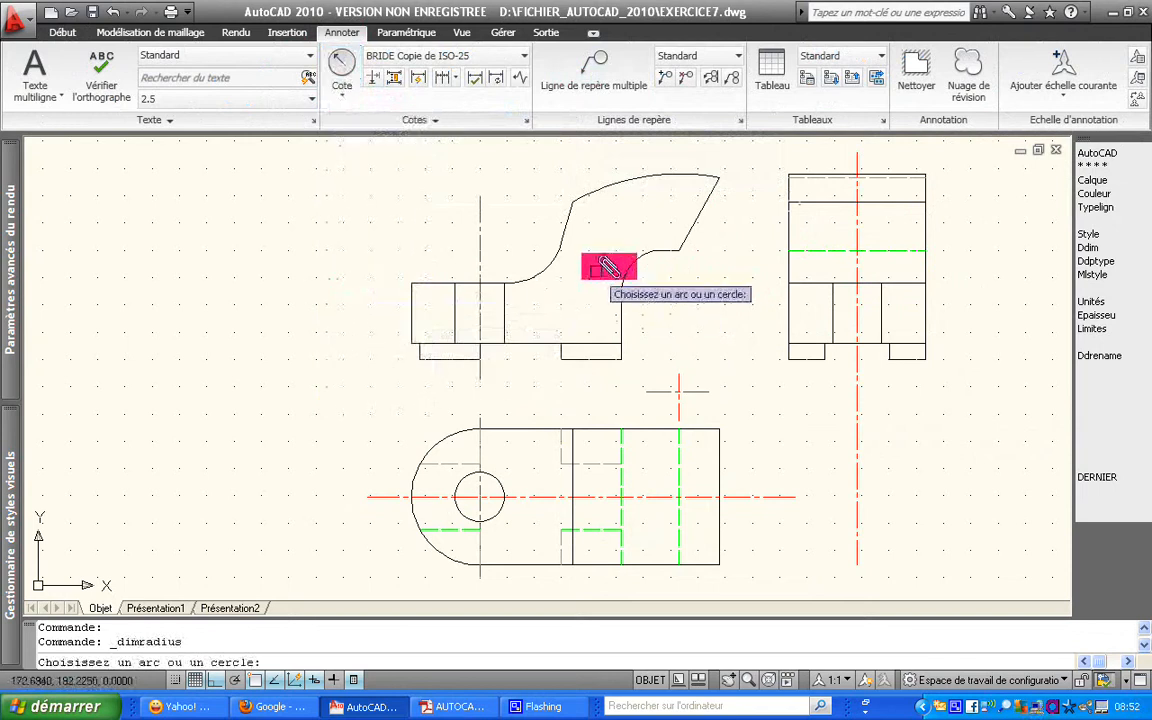
click(636, 260)
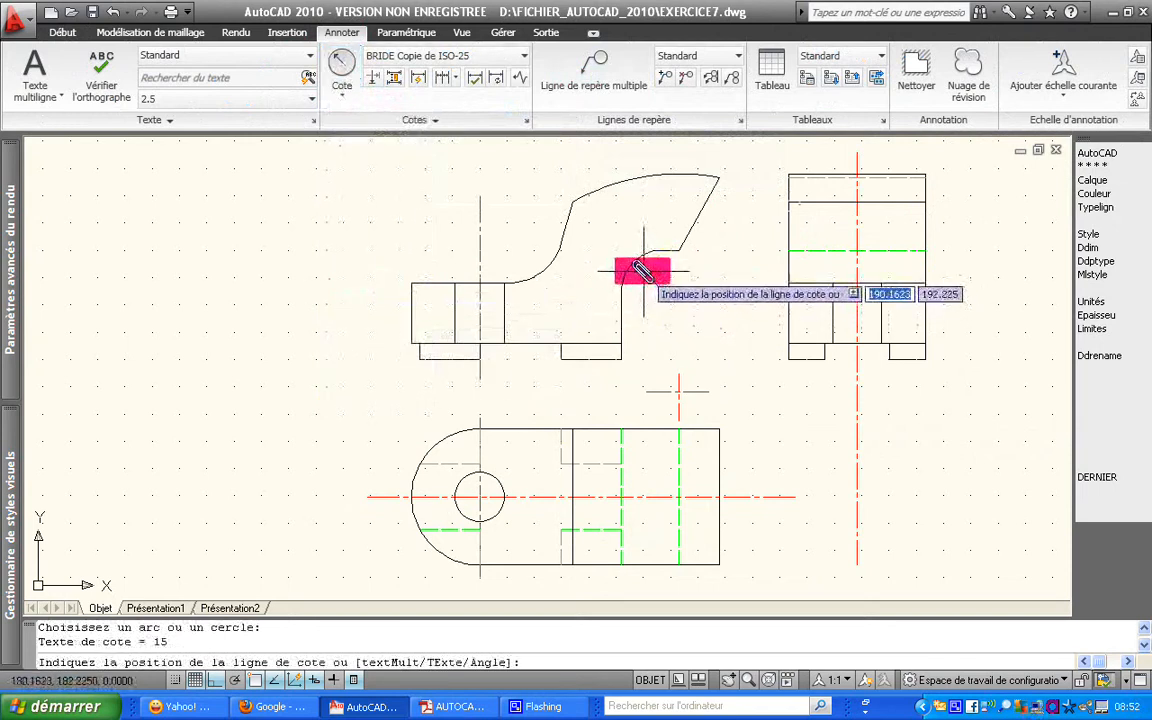
click(662, 283)
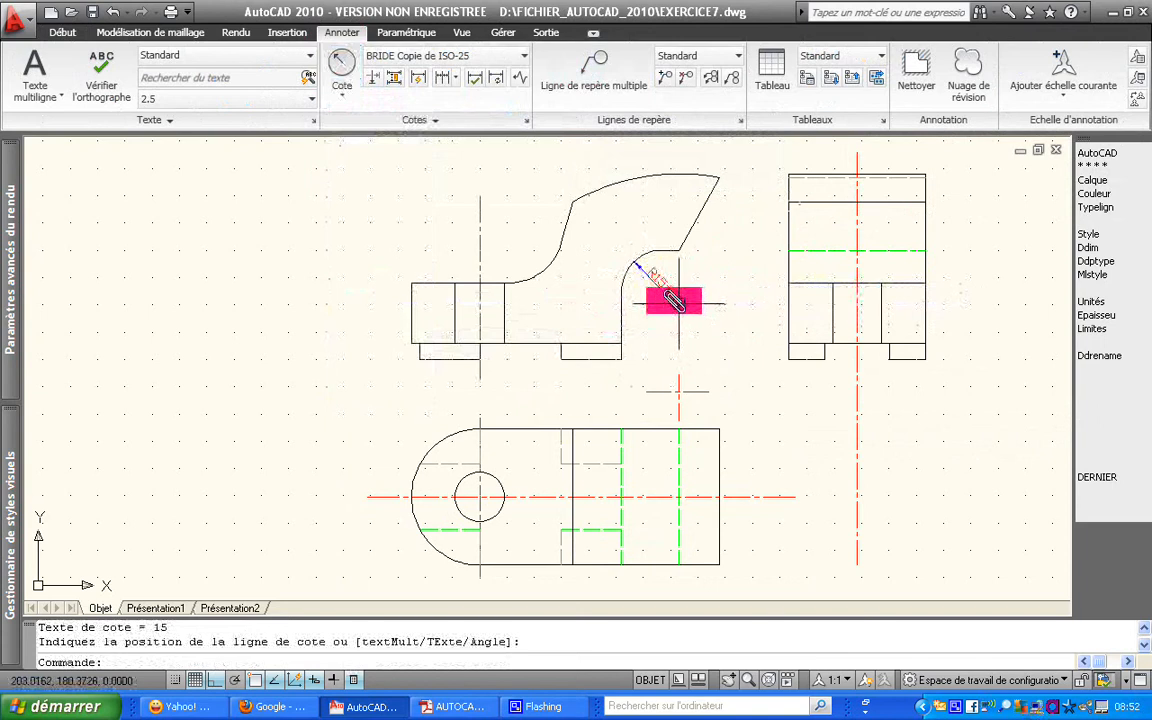
click(663, 290)
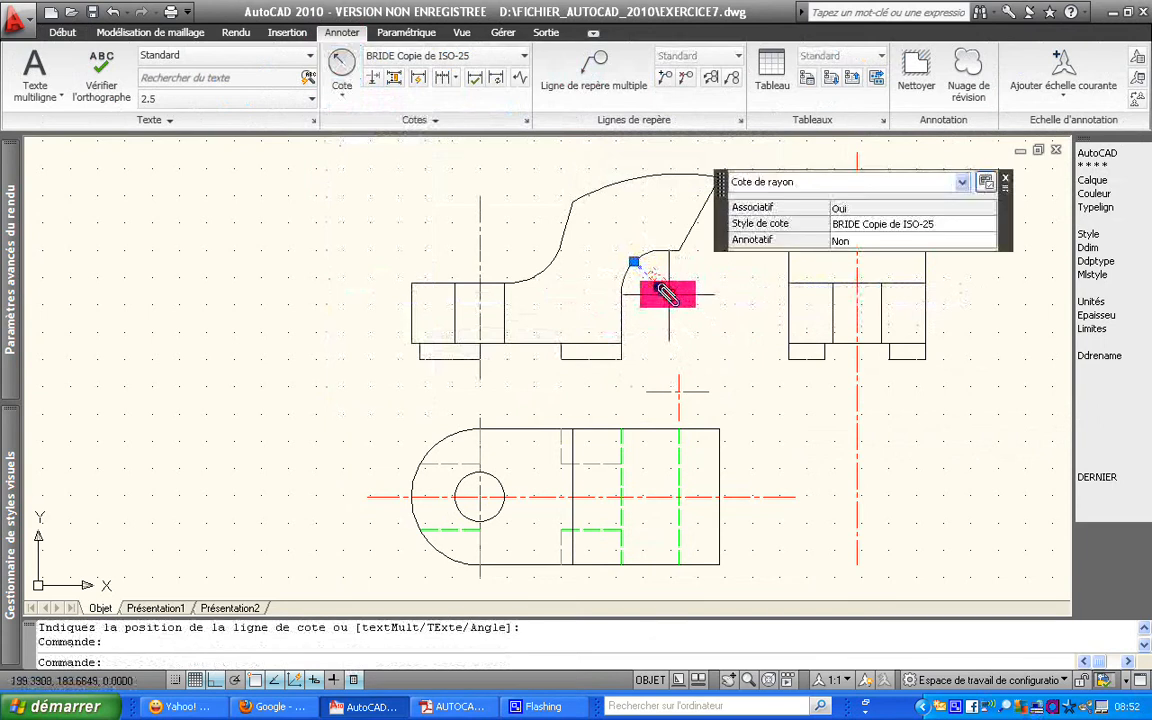
key(Delete)
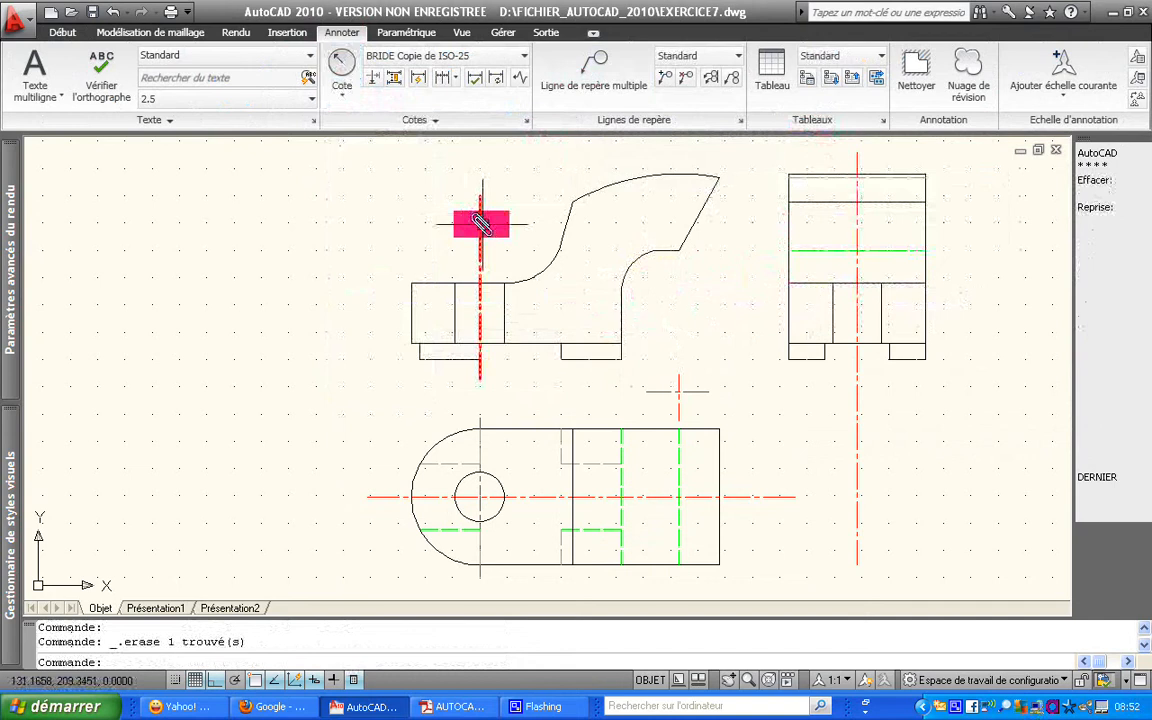
Modify the BRIDE Copie de ISO-25 dimension style so that its tolerance method is Aucun(e)
click(1100, 152)
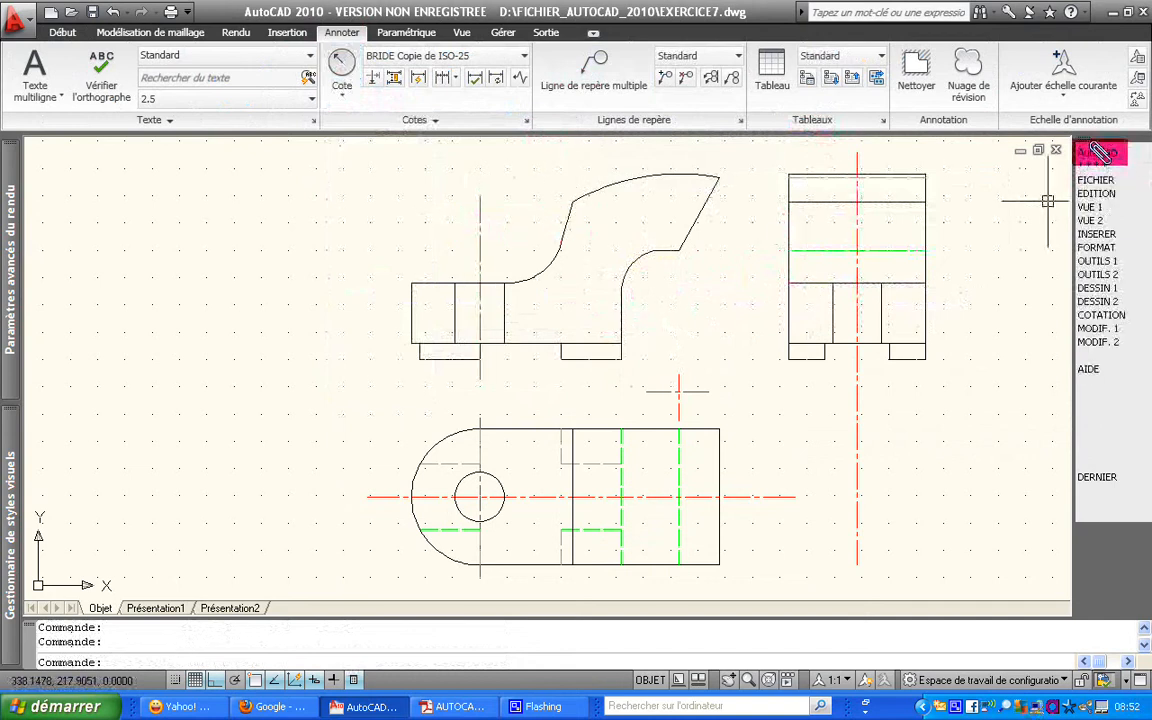
click(1100, 247)
click(1105, 247)
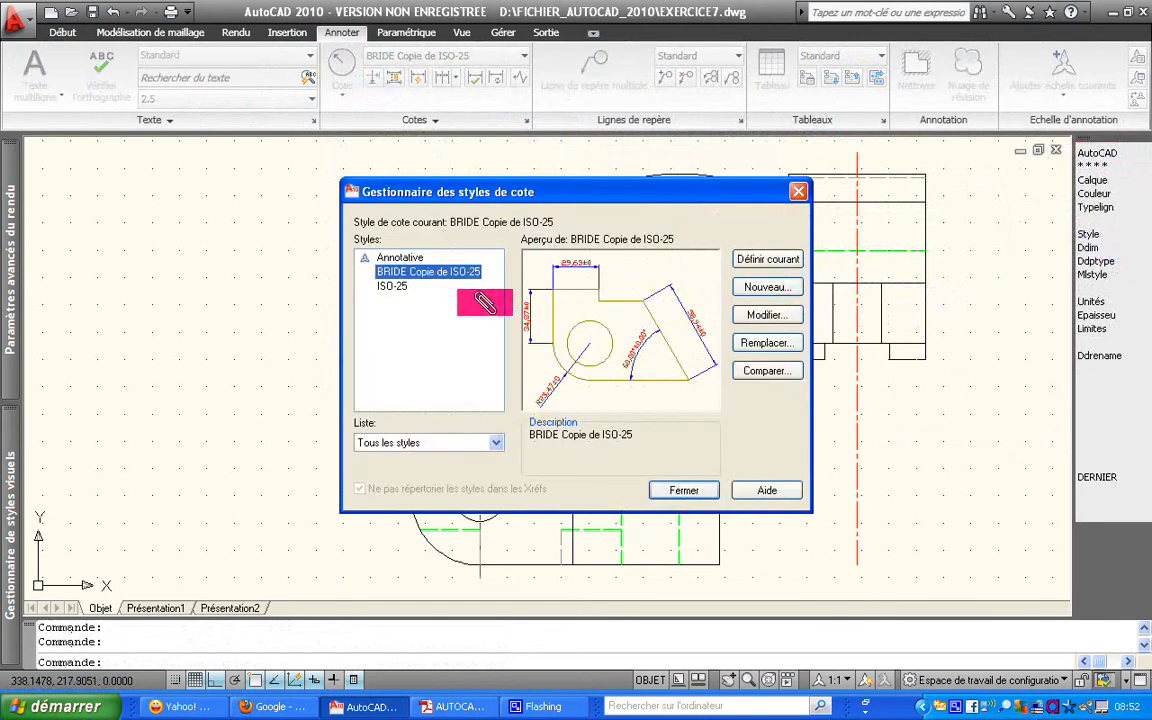
click(773, 316)
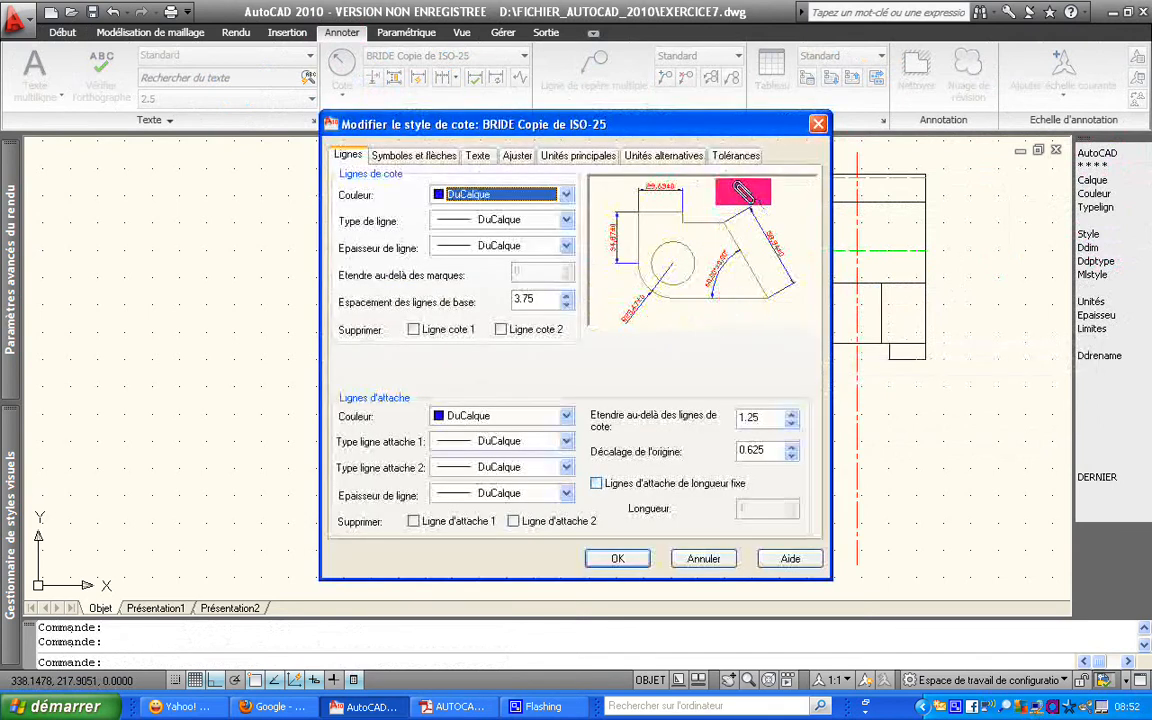
click(740, 156)
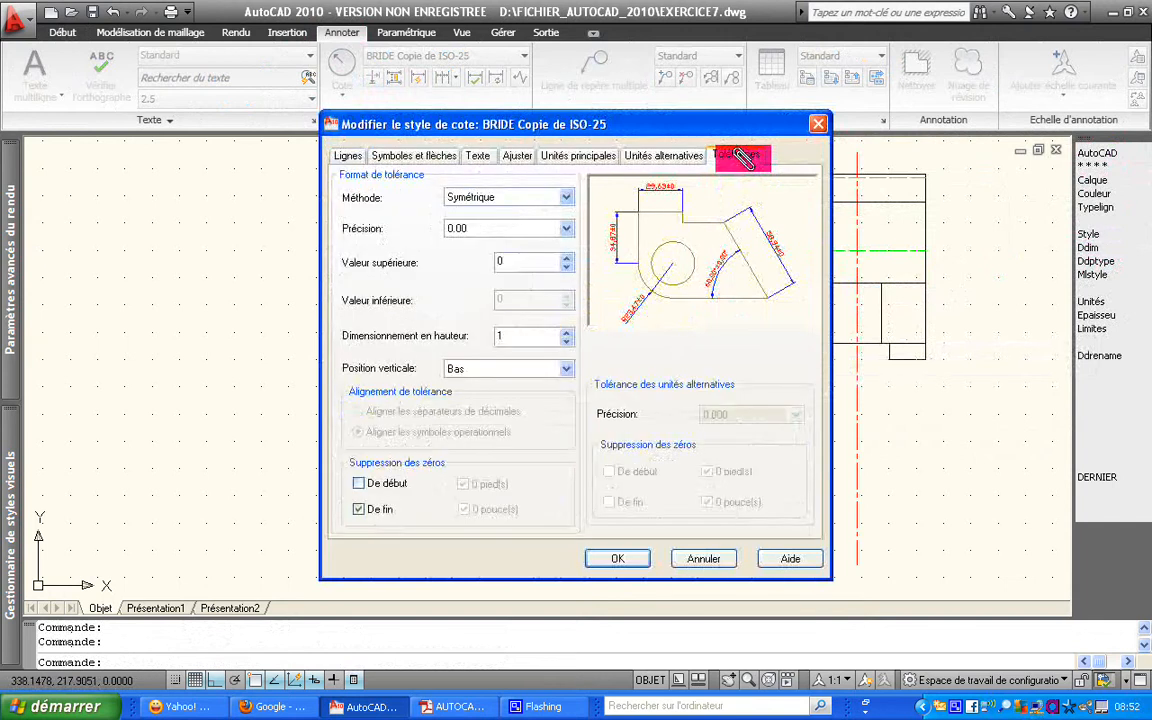
click(566, 197)
click(545, 213)
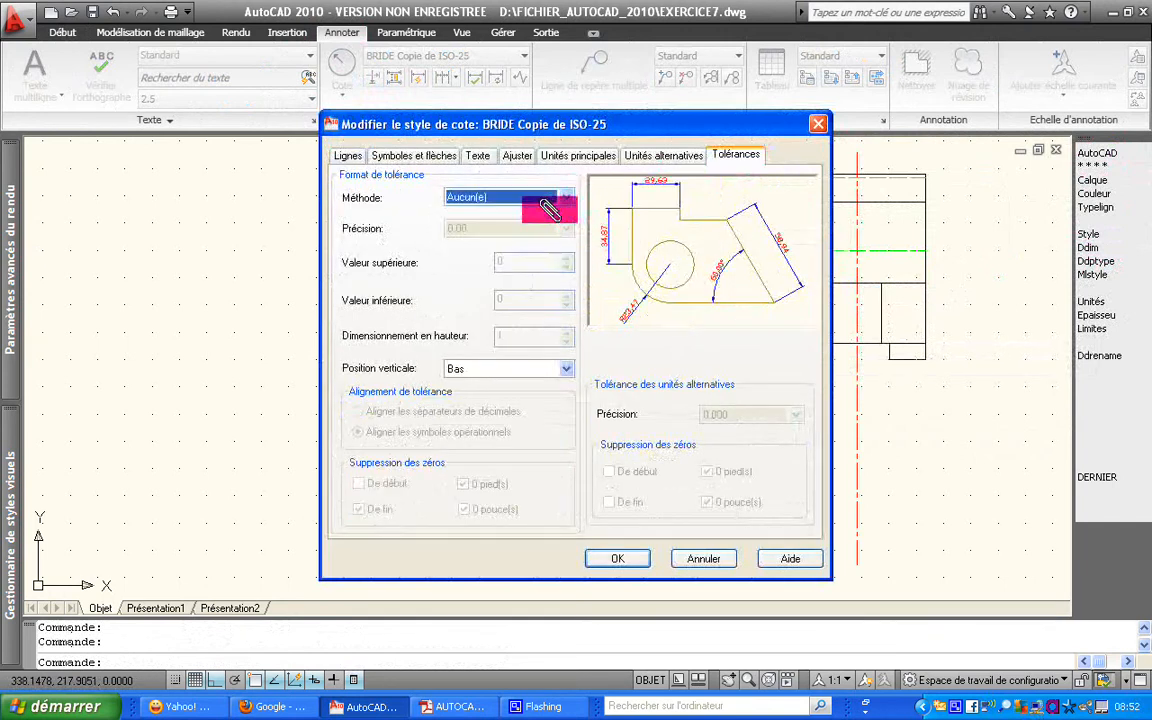
click(643, 157)
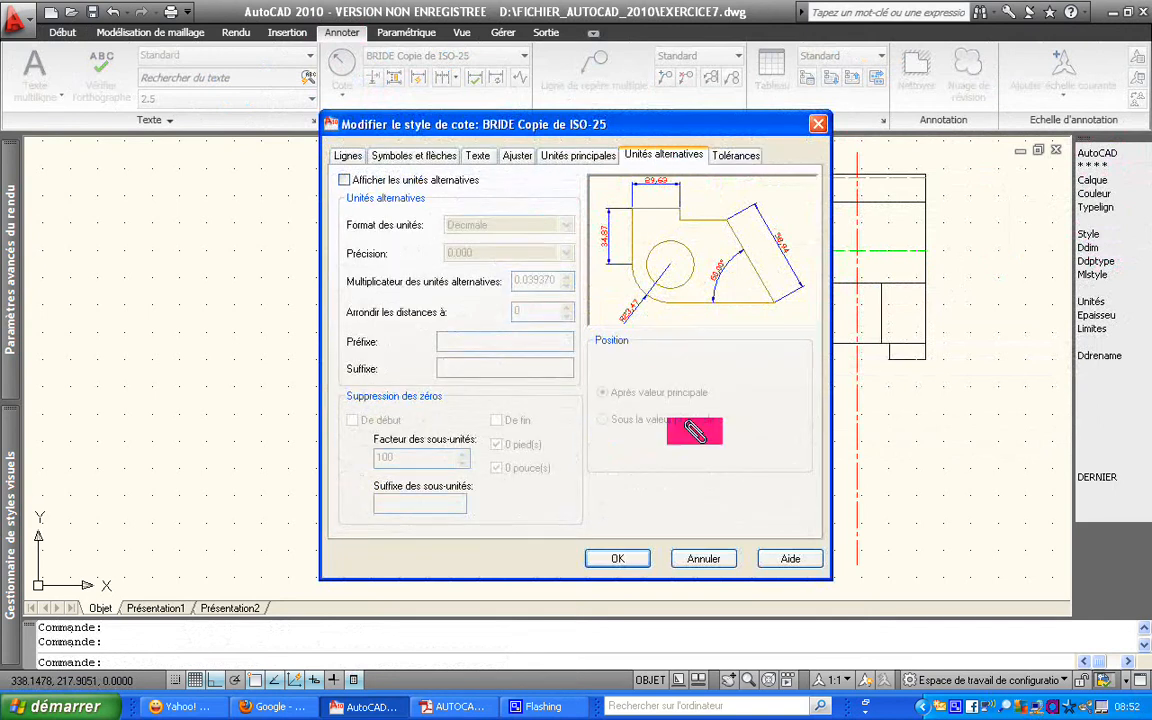
click(616, 557)
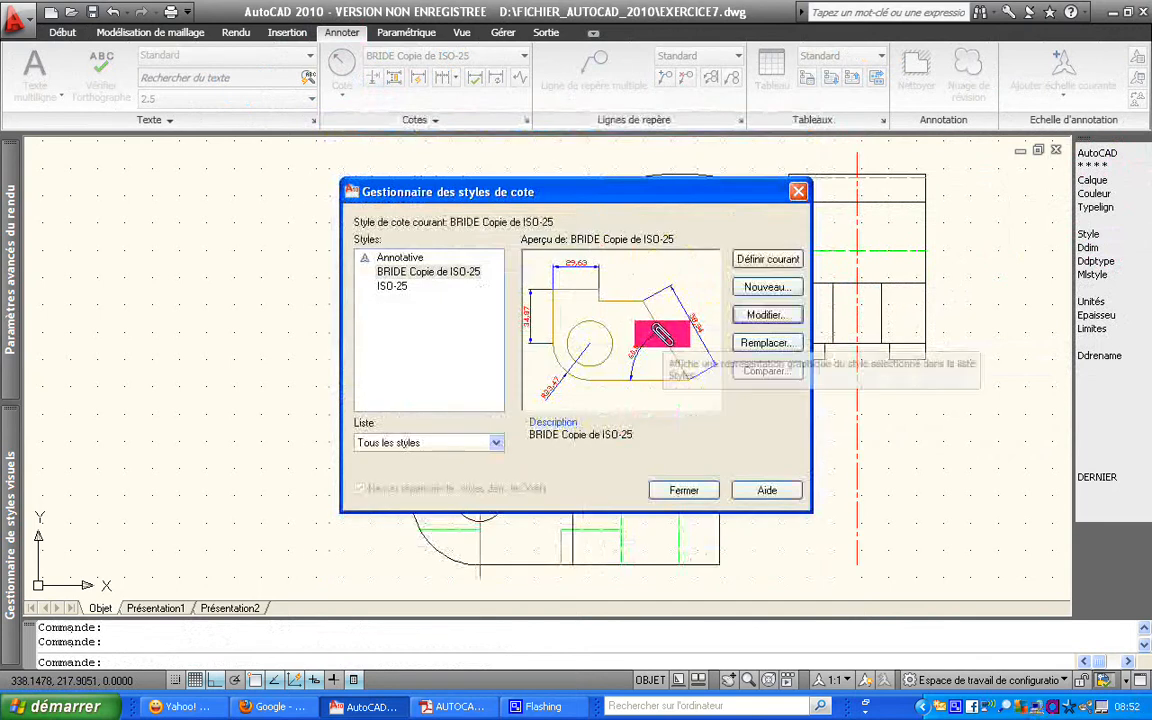
Set the linear and angular dimension precision of the BRIDE Copie de ISO-25 style to 0, and close the style manager
click(766, 316)
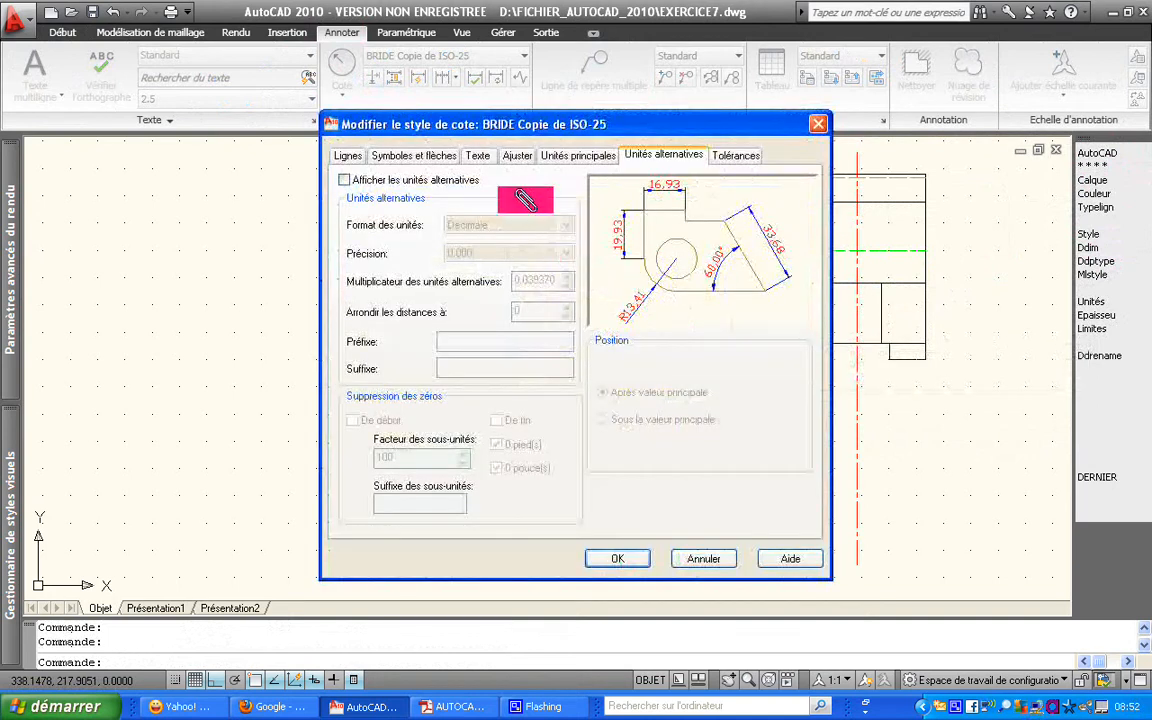
click(728, 157)
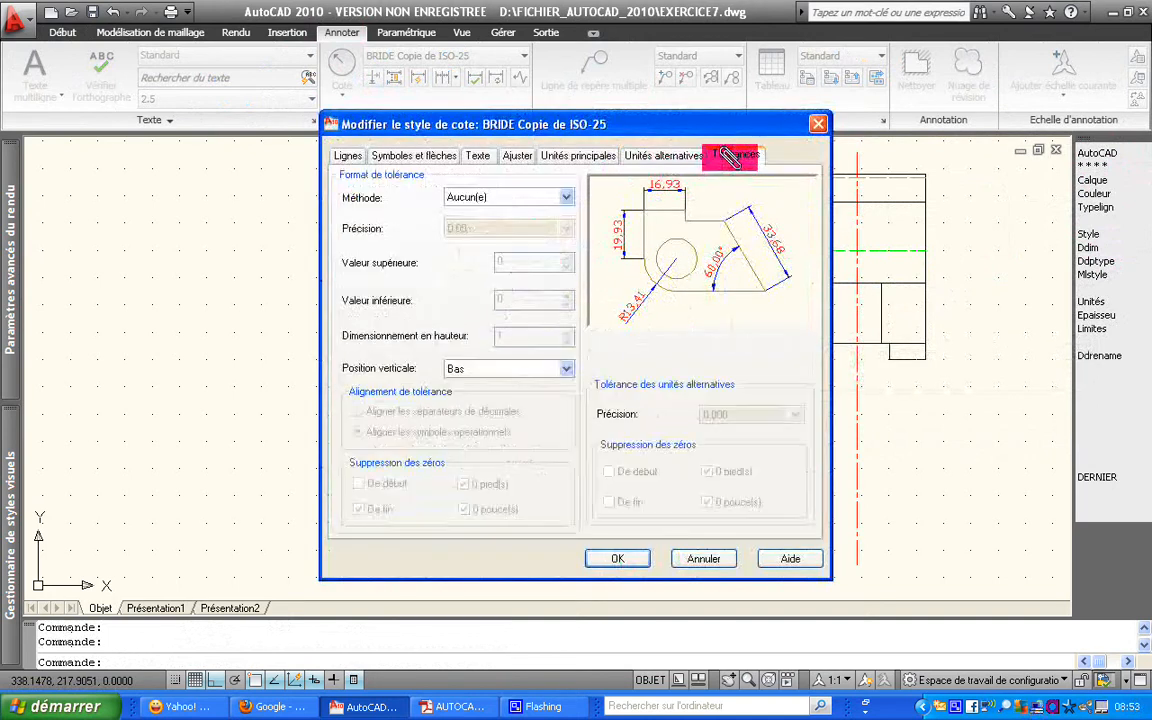
click(645, 157)
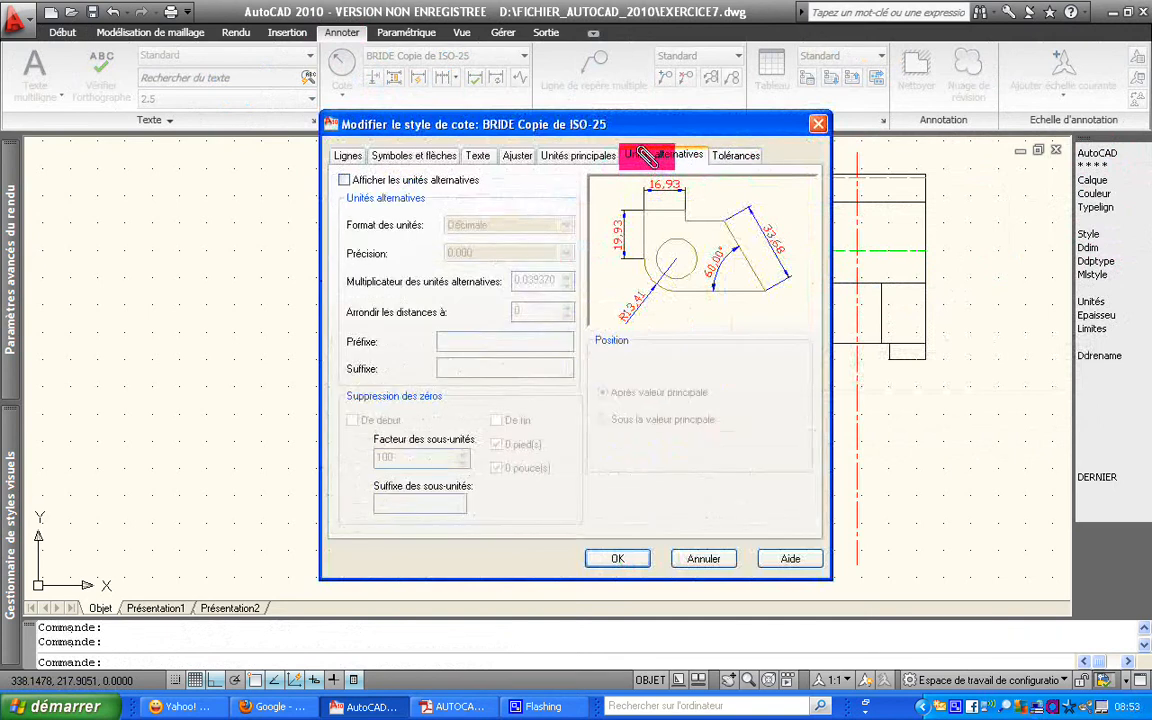
click(595, 158)
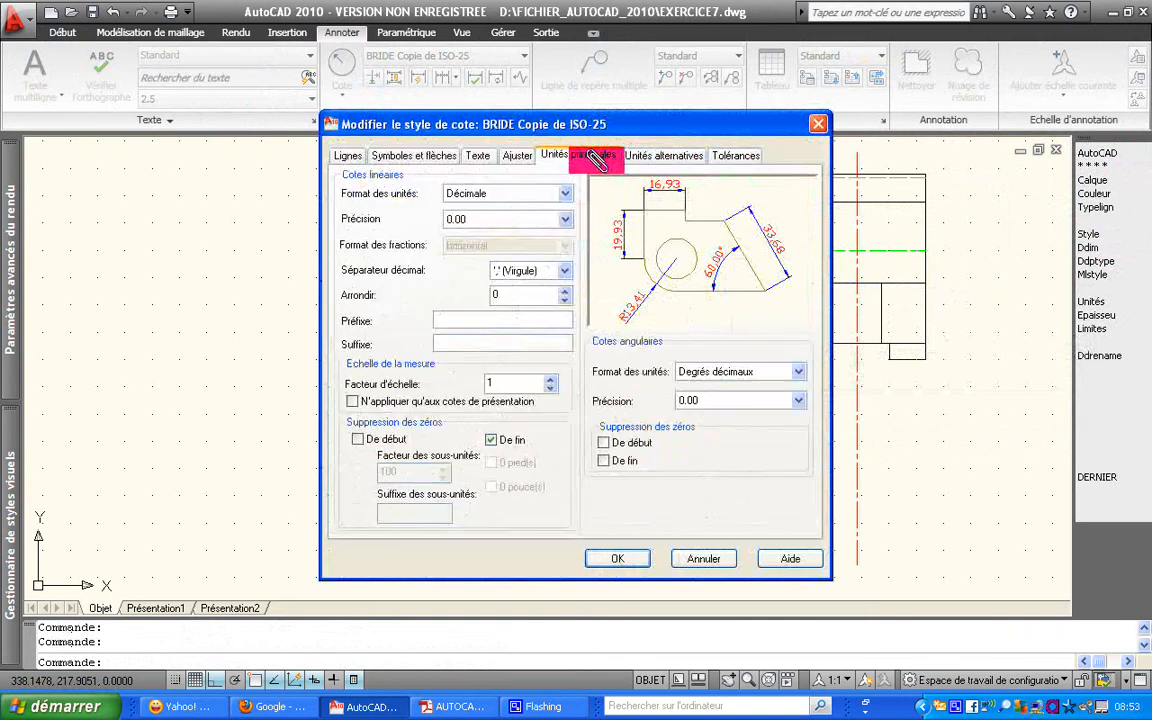
click(561, 220)
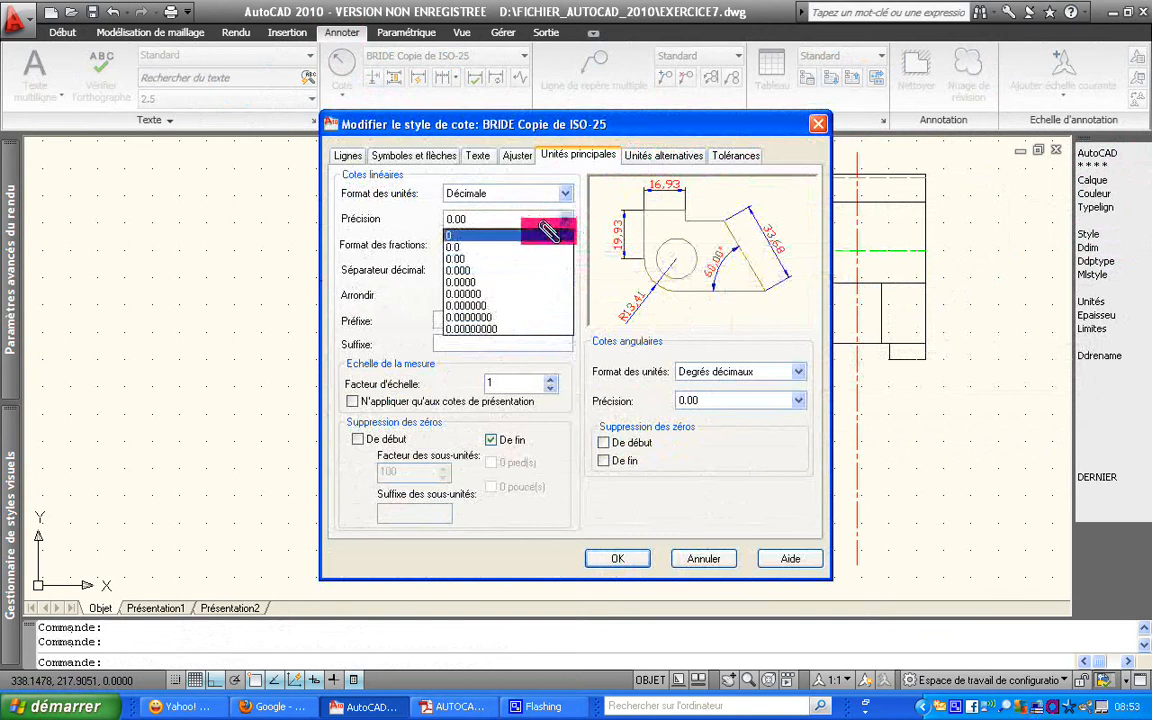
click(547, 234)
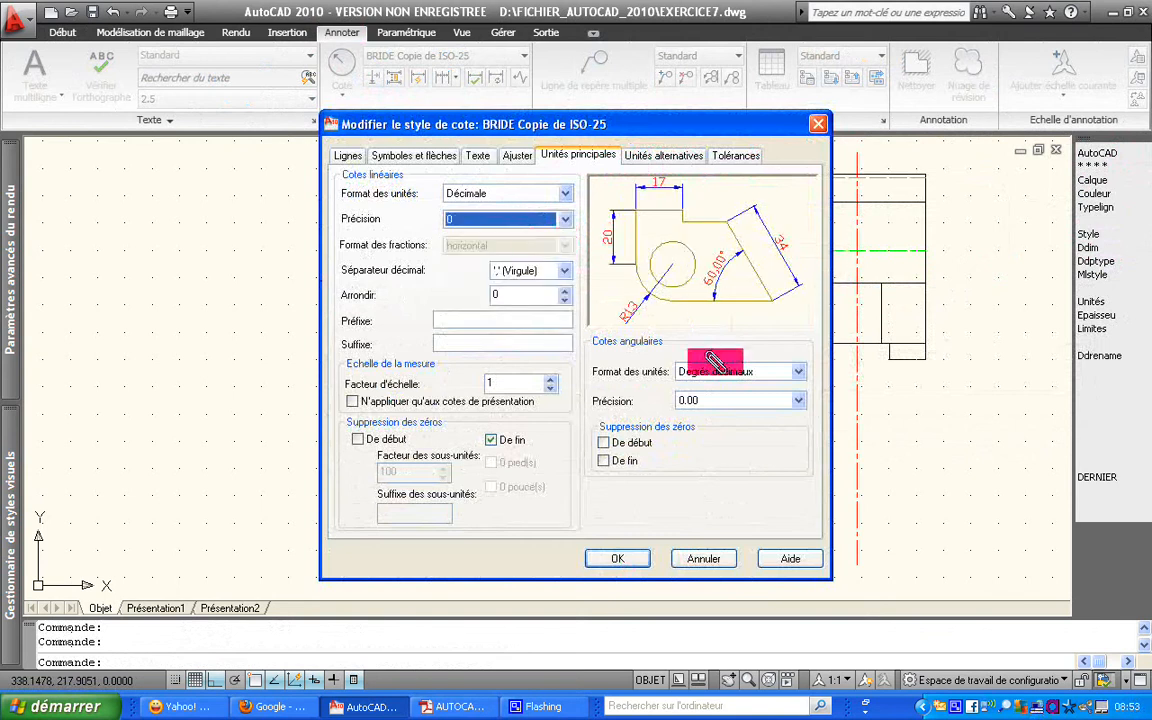
click(798, 400)
click(740, 414)
click(620, 557)
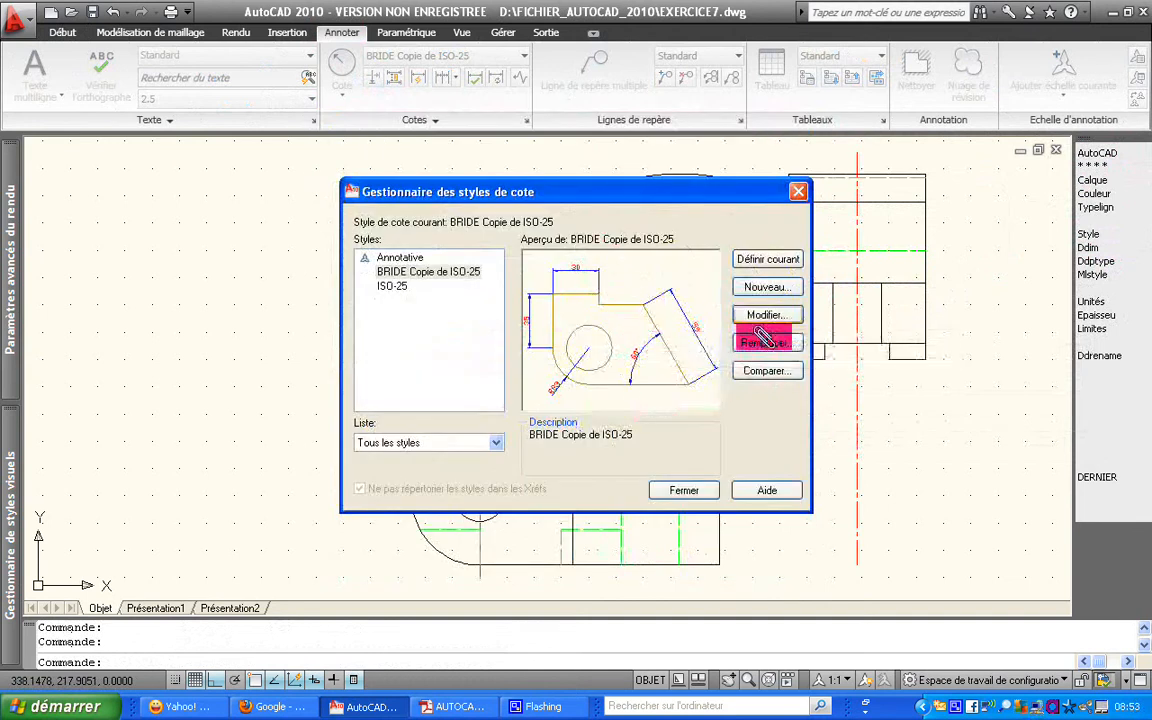
click(684, 489)
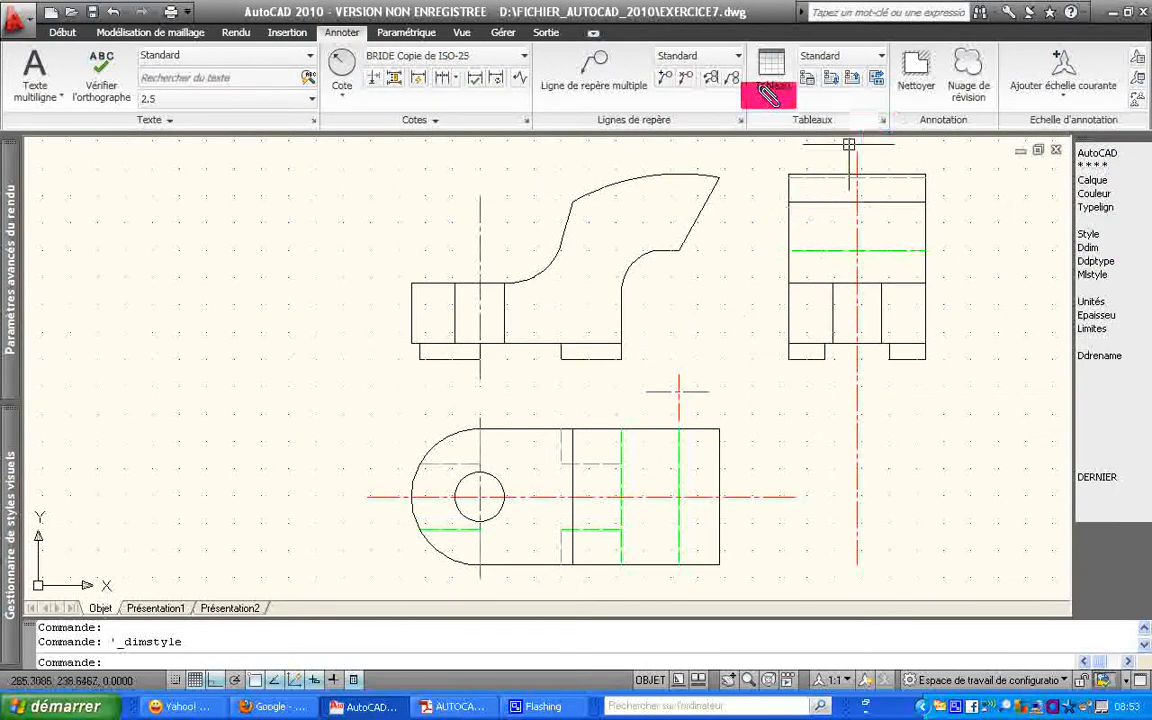
Dimension the radius of the concave arc under the arm in the front view, placing the text just inside the curve
click(343, 65)
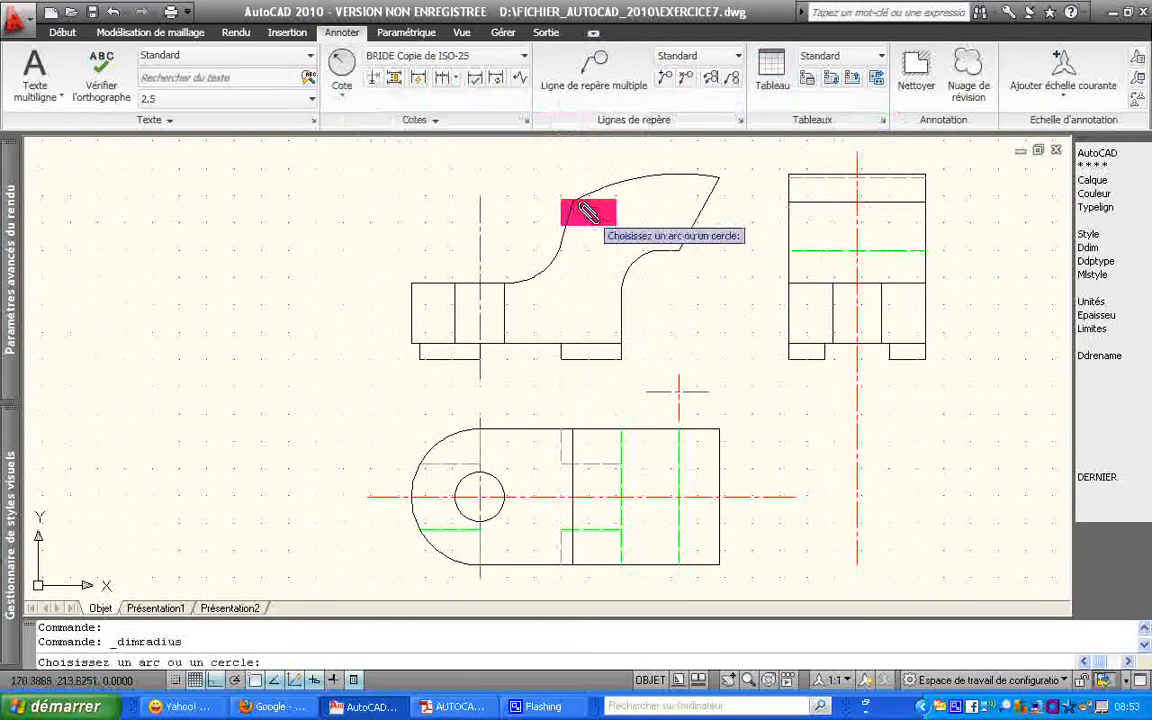
click(632, 258)
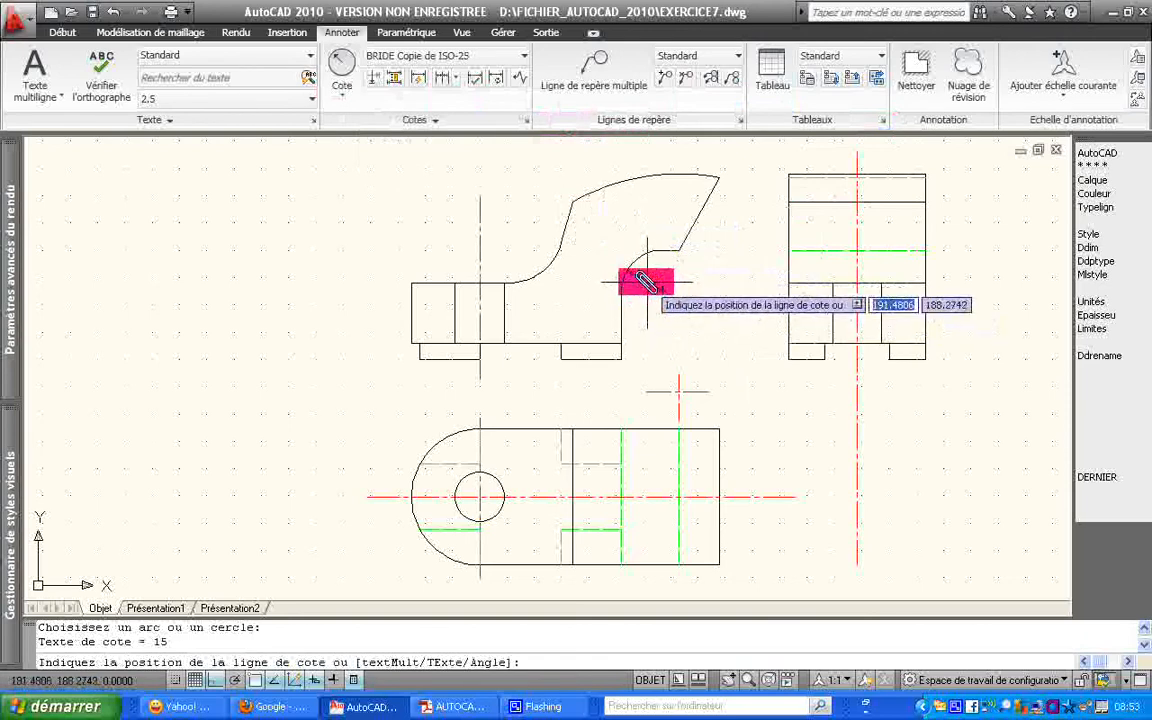
click(648, 280)
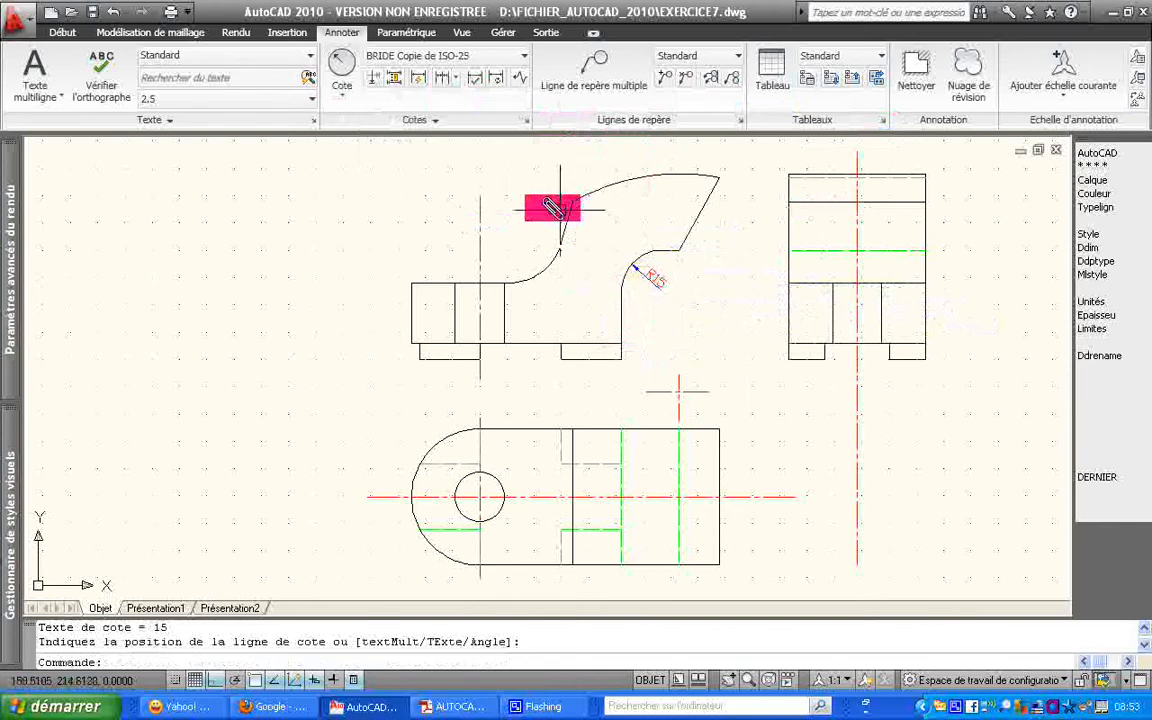
Dimension the radius of the large top arc in the front view, extending the dimension line down below the arm
click(343, 66)
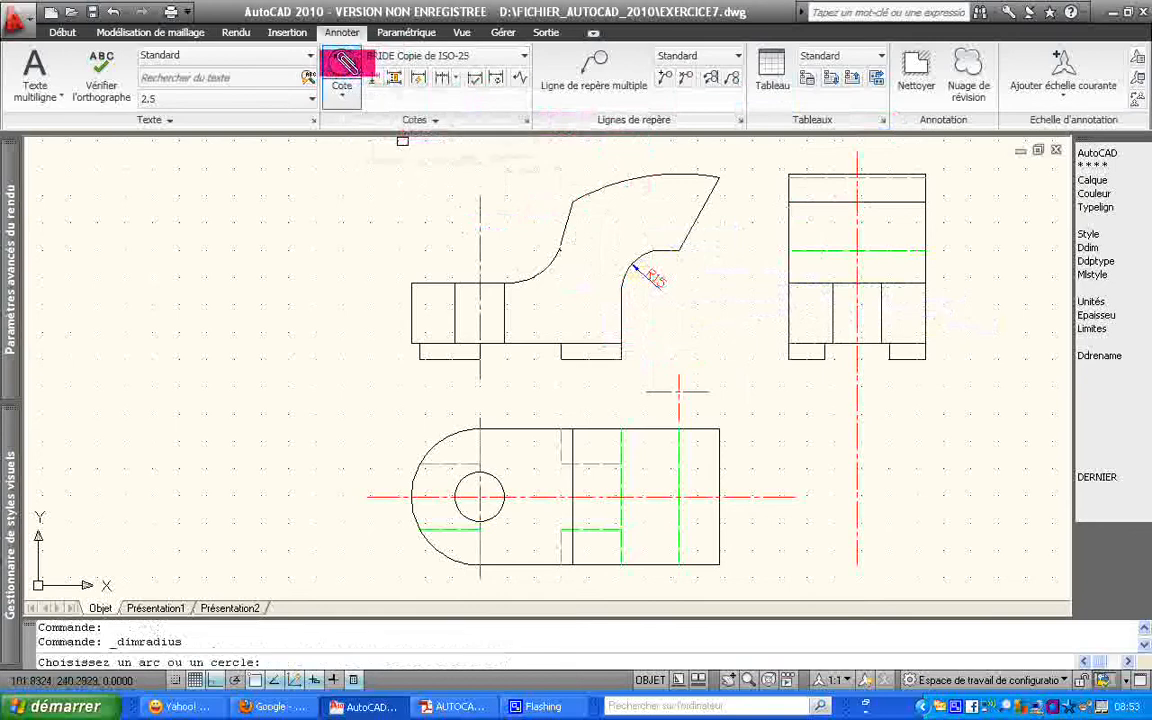
click(616, 184)
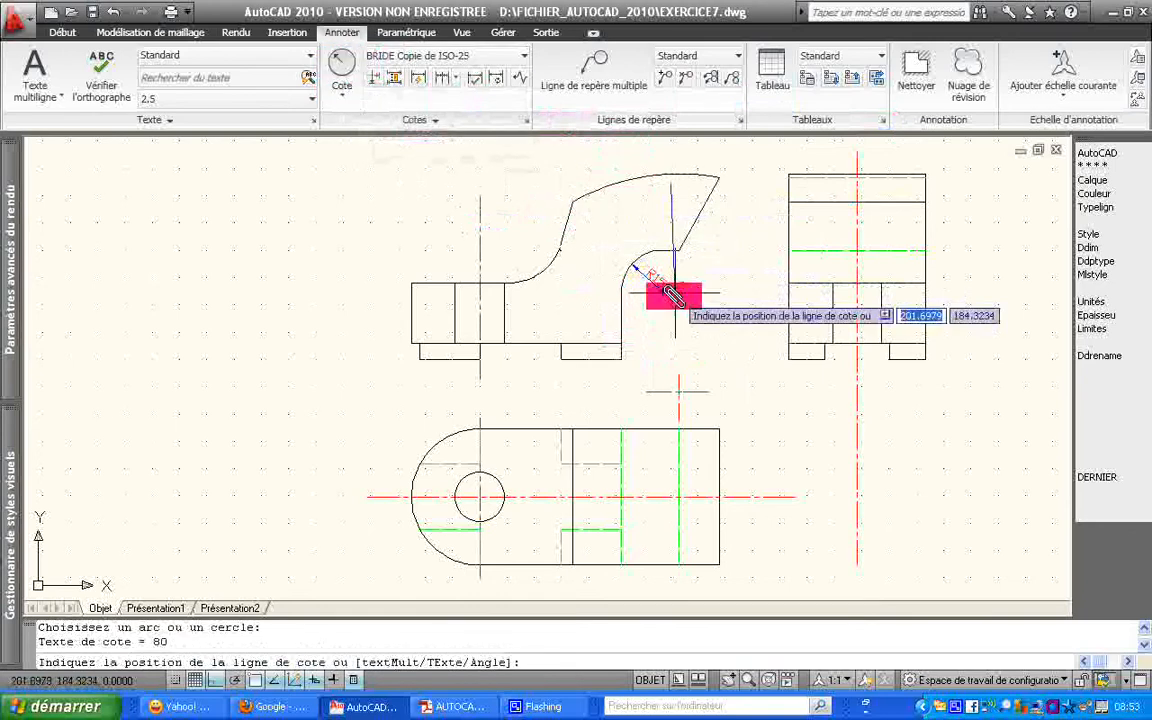
click(672, 357)
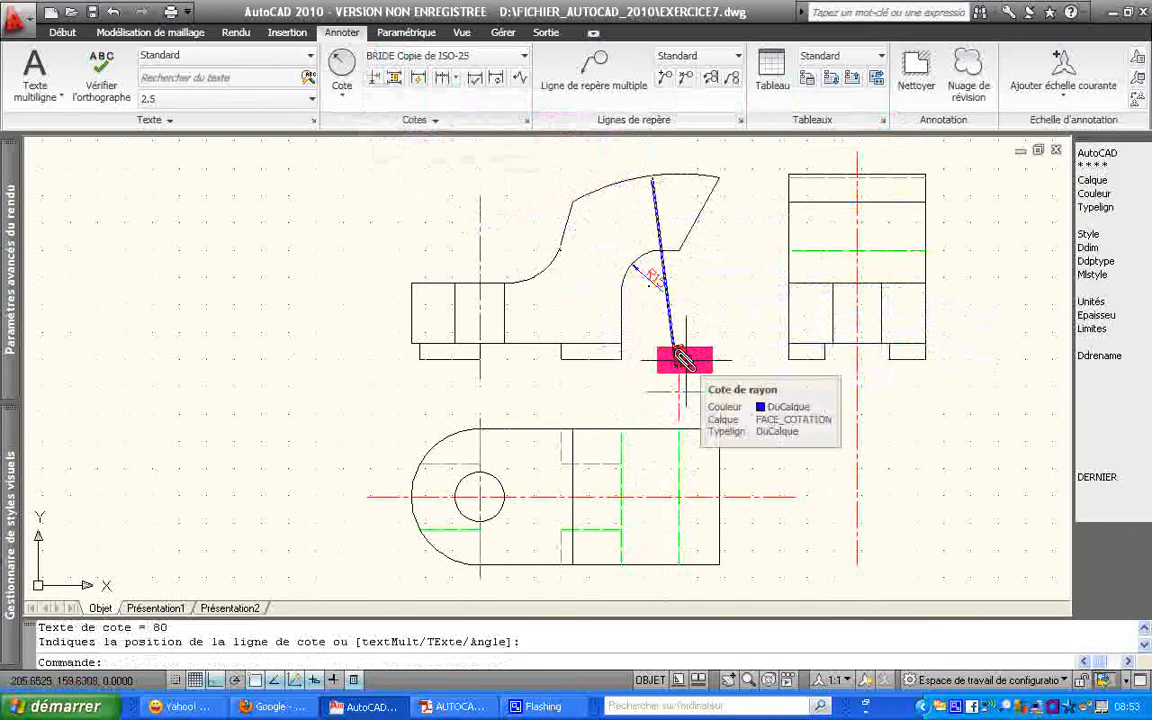
Open the properties of the top arc's radius dimension, and clear the selection
click(682, 360)
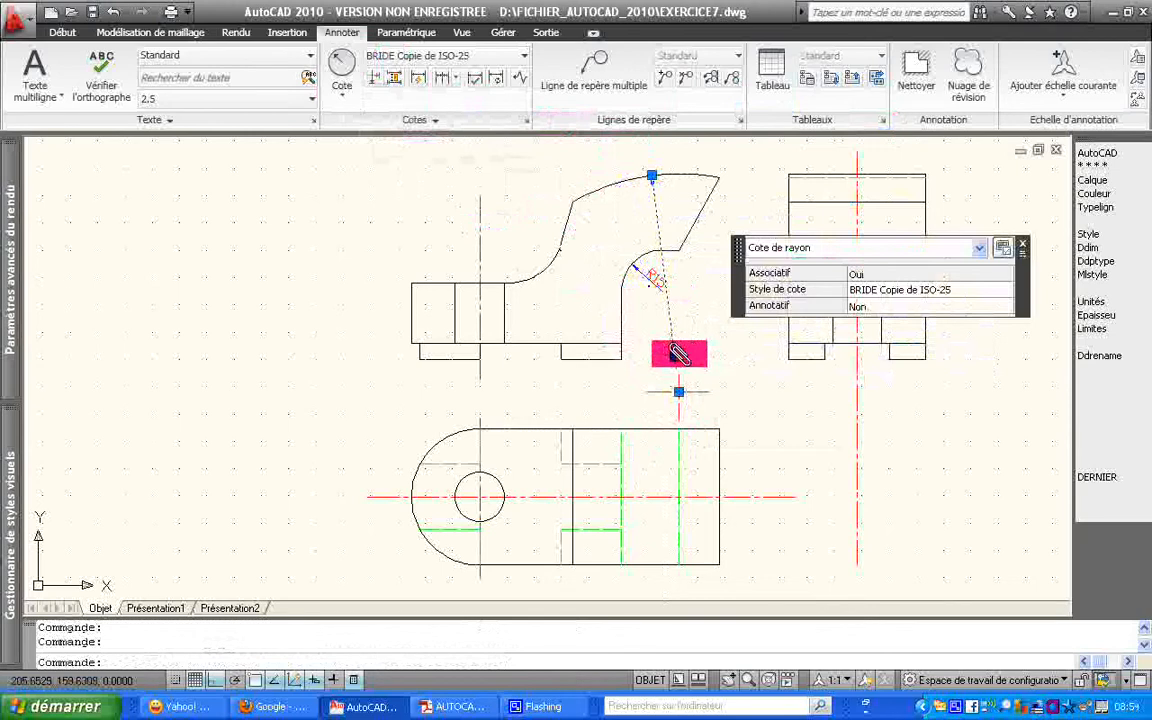
double_click(680, 357)
key(Escape)
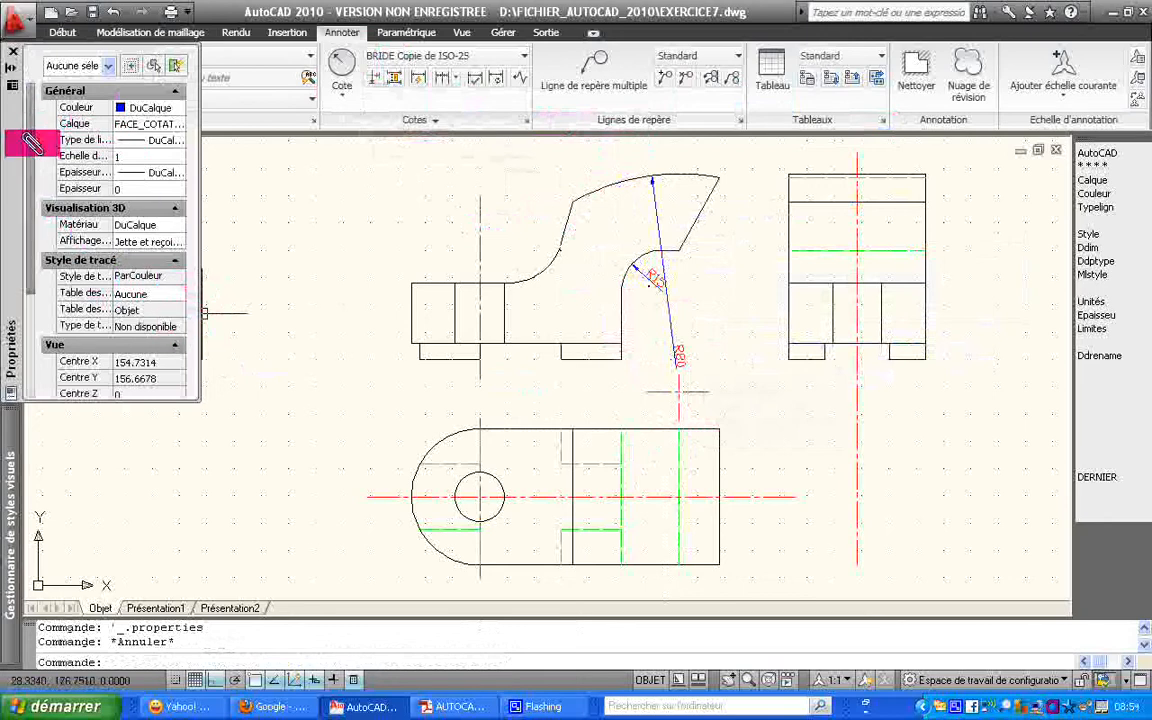
Move only the text of the top arc's radius dimension up along its dimension line, to just below the arm
click(12, 47)
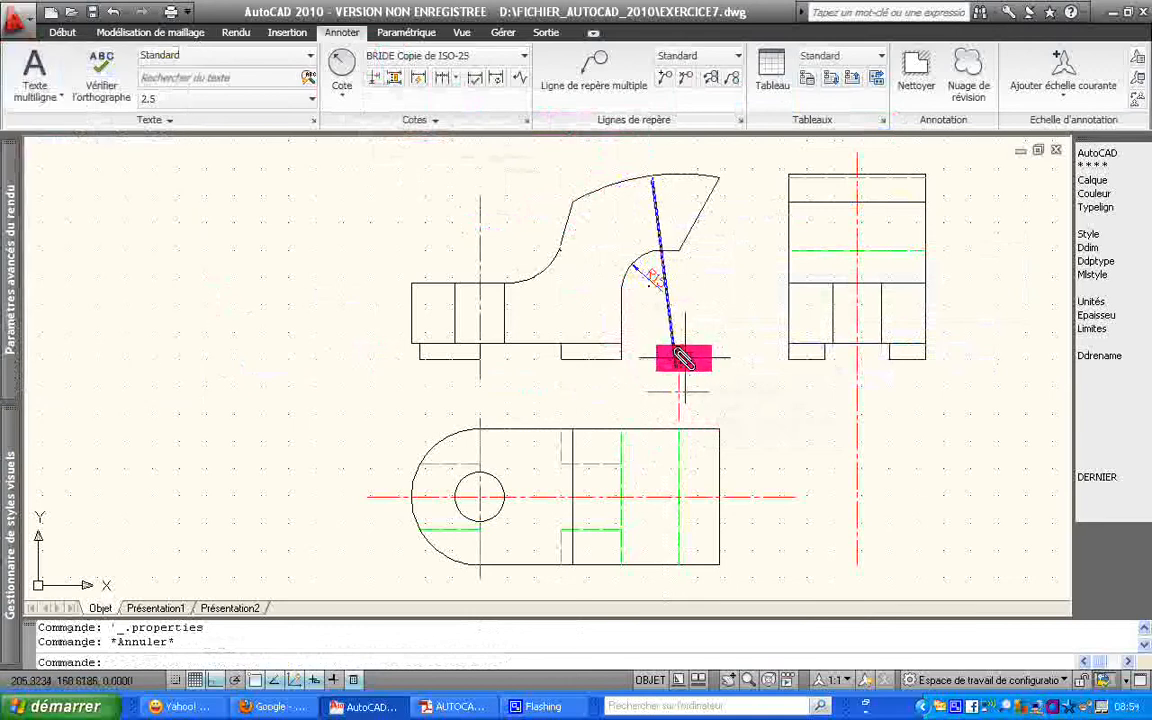
click(680, 358)
right_click(680, 358)
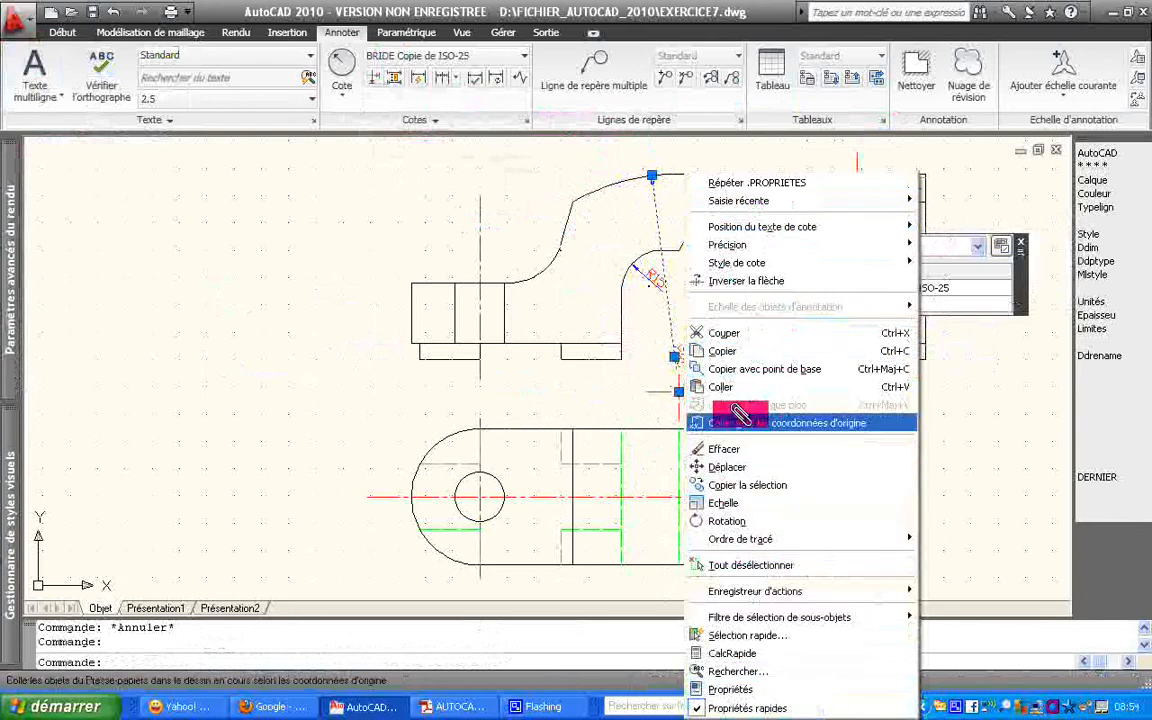
mouse_move(762, 228)
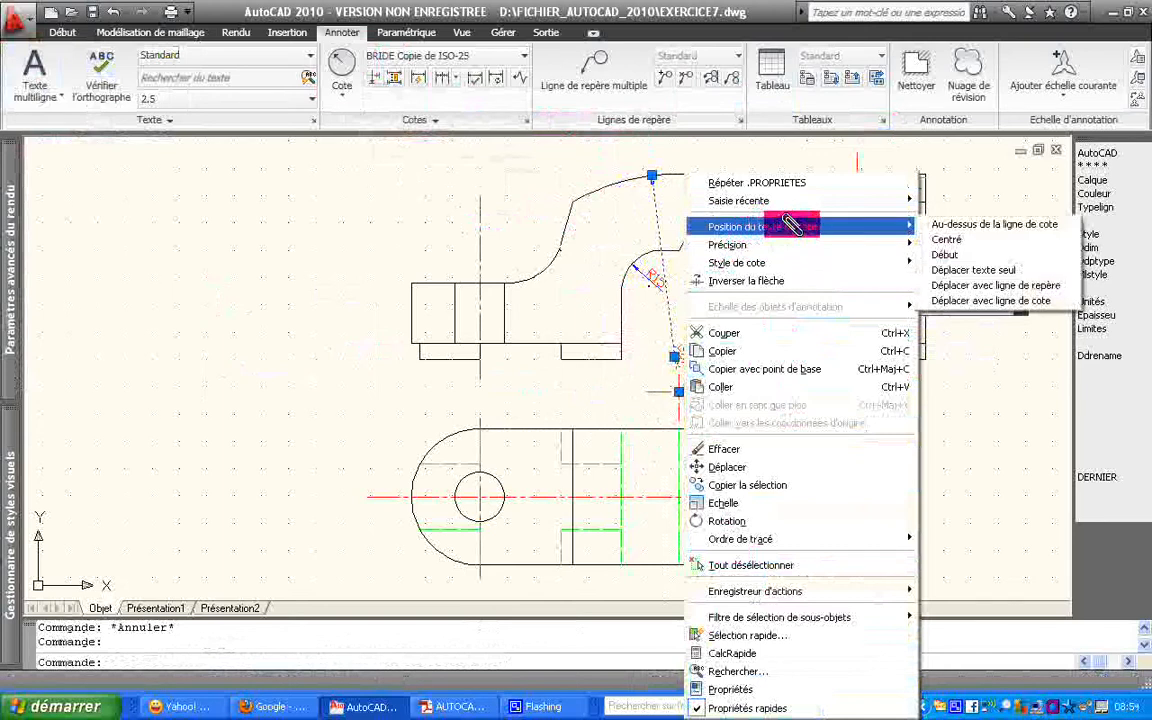
click(968, 270)
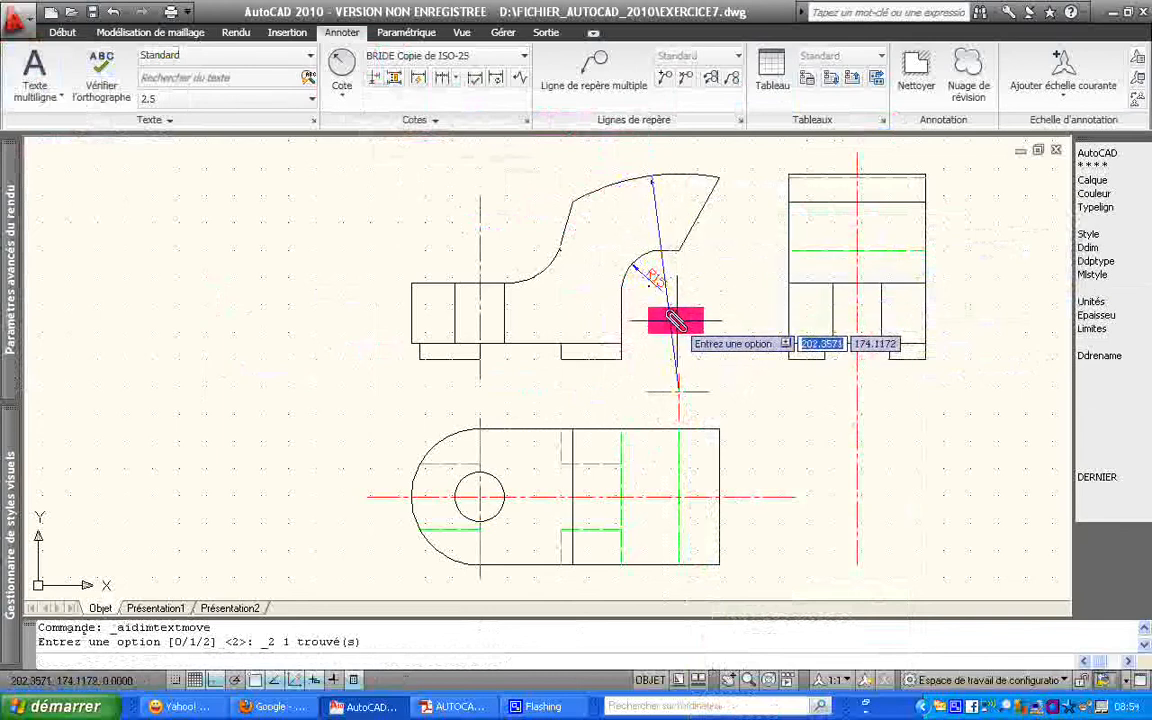
click(676, 320)
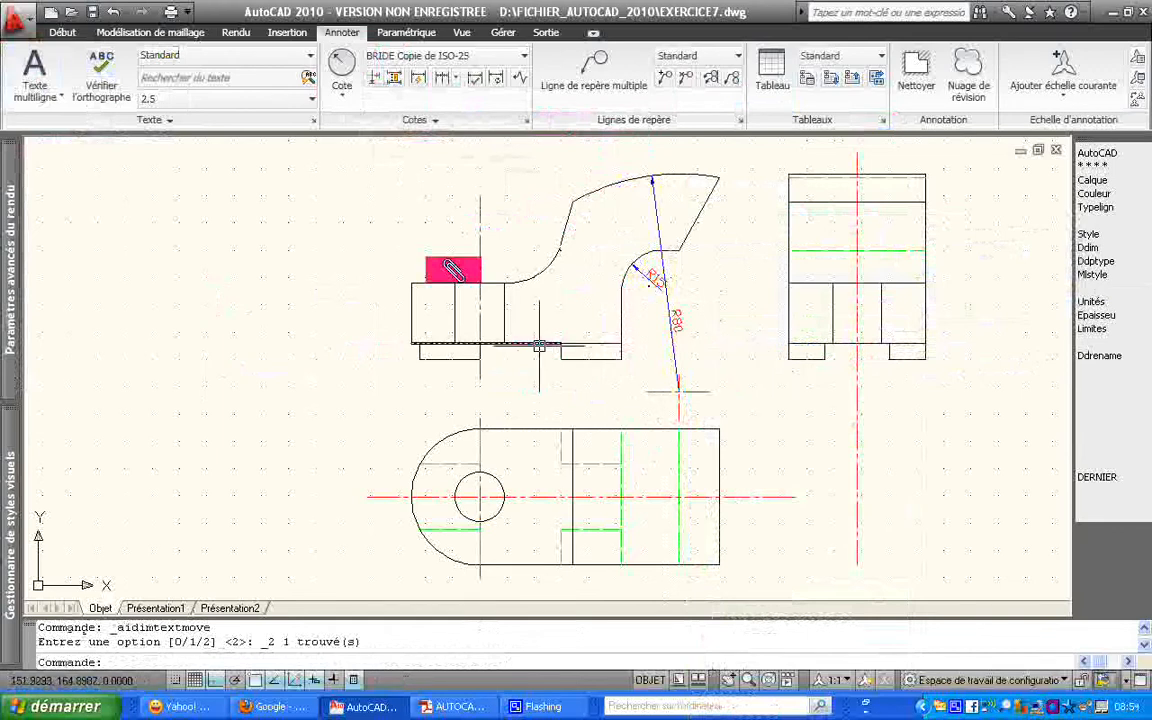
Dimension the radius of the concave arc joining the base to the arm in the front view, placing the text outside the curve
click(342, 66)
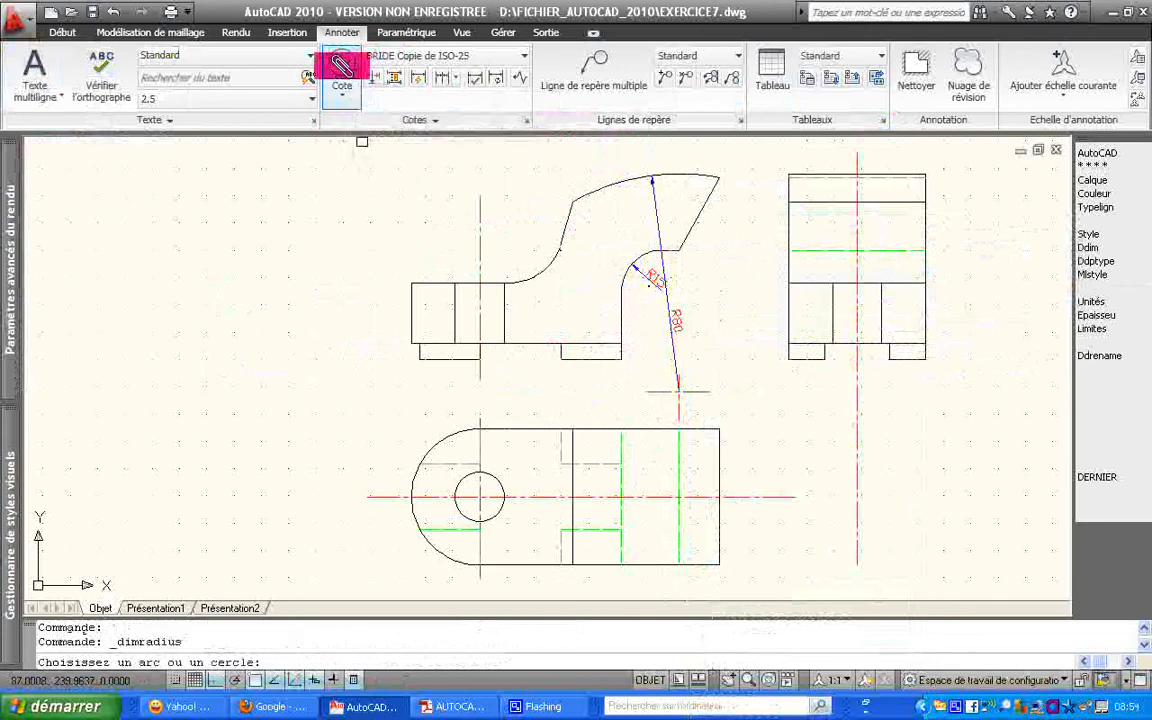
click(540, 264)
click(528, 255)
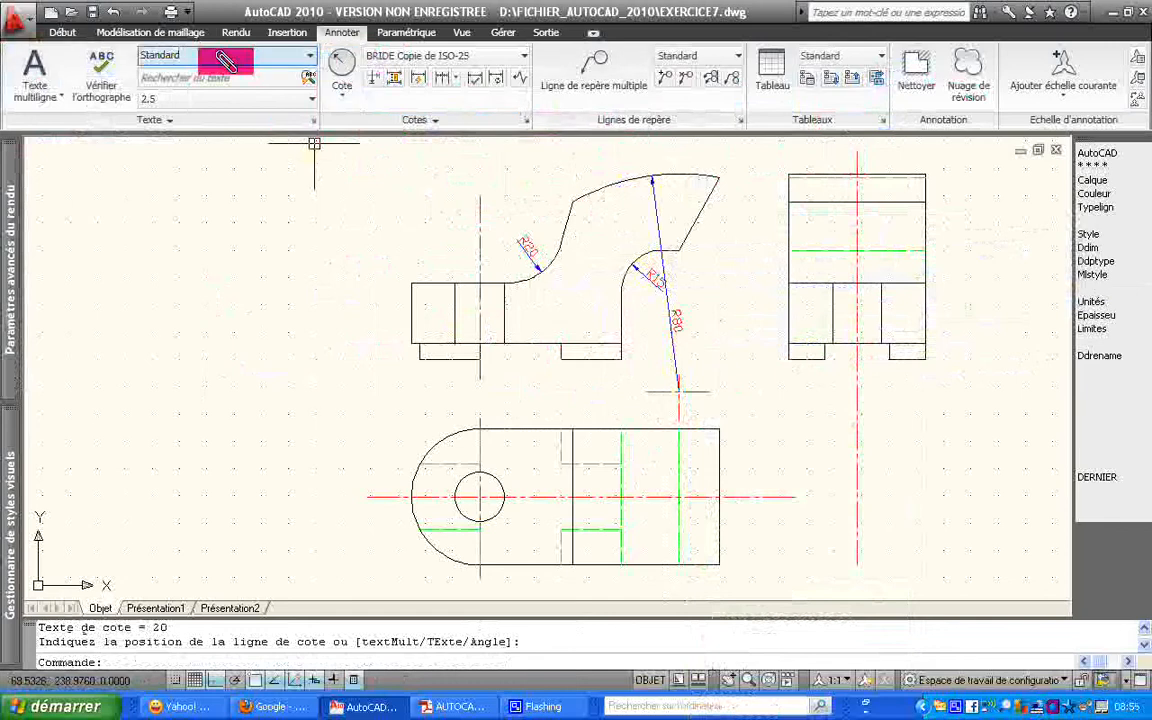
Make FACE_CONTOUR the current layer, and draw a vertical reference line down from the arm's upper-left corner in the front view
click(1092, 153)
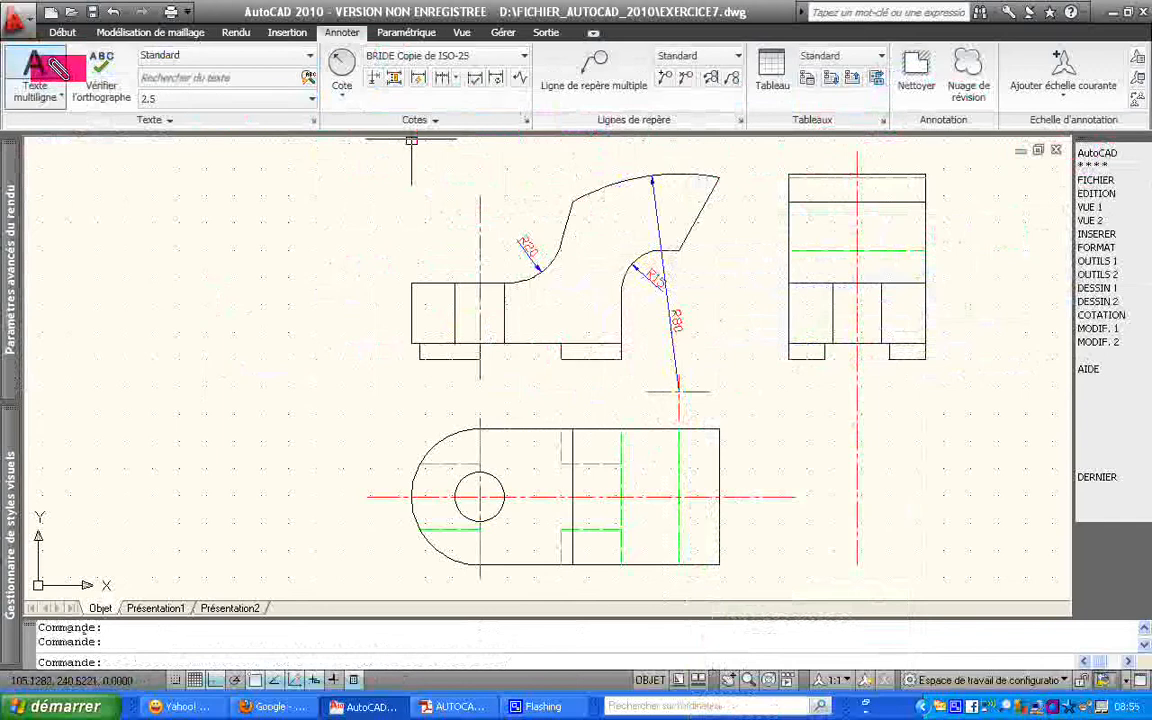
click(62, 32)
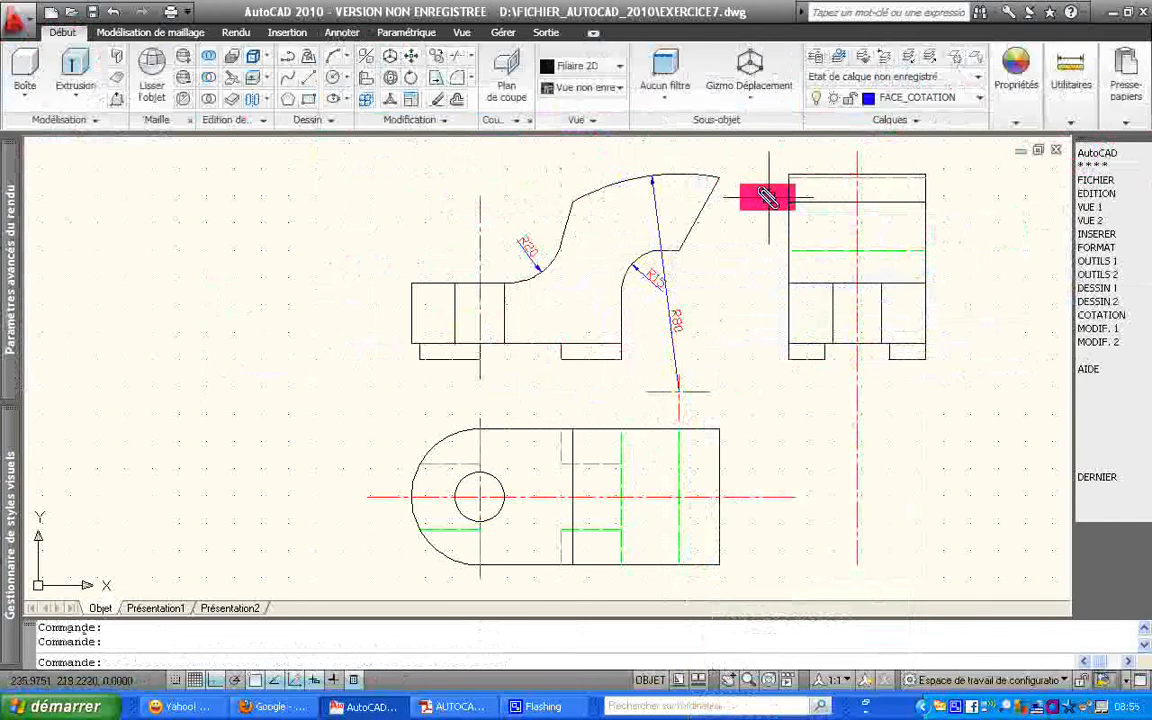
click(975, 99)
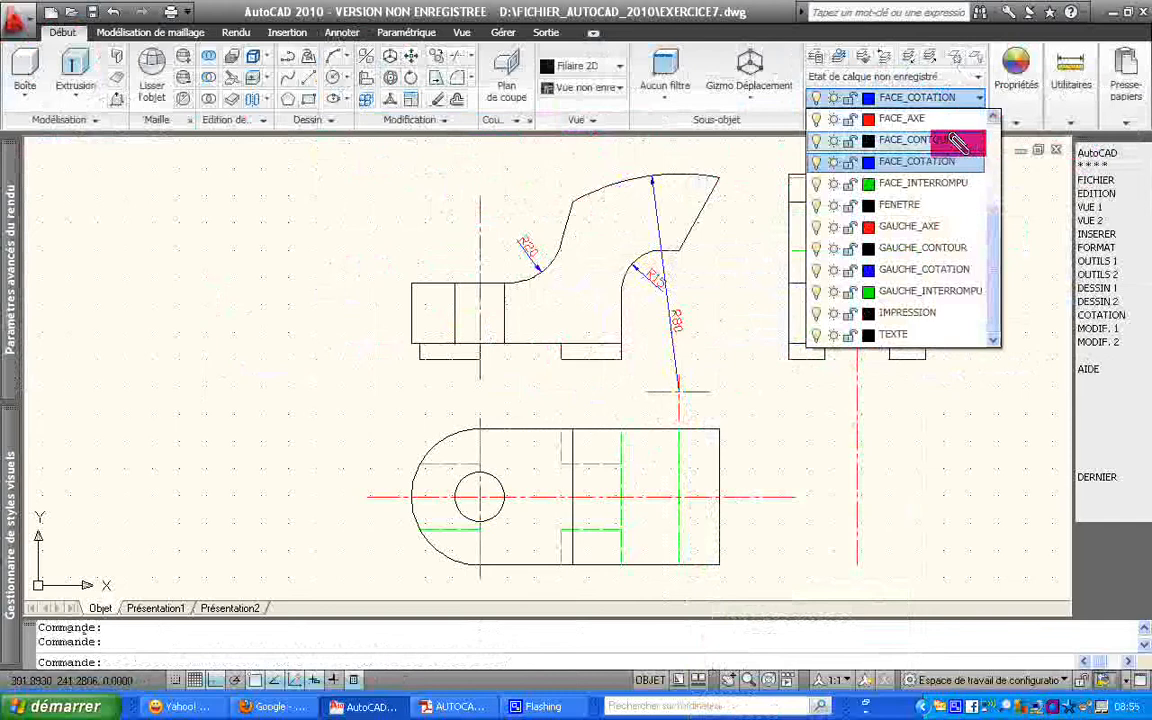
click(955, 141)
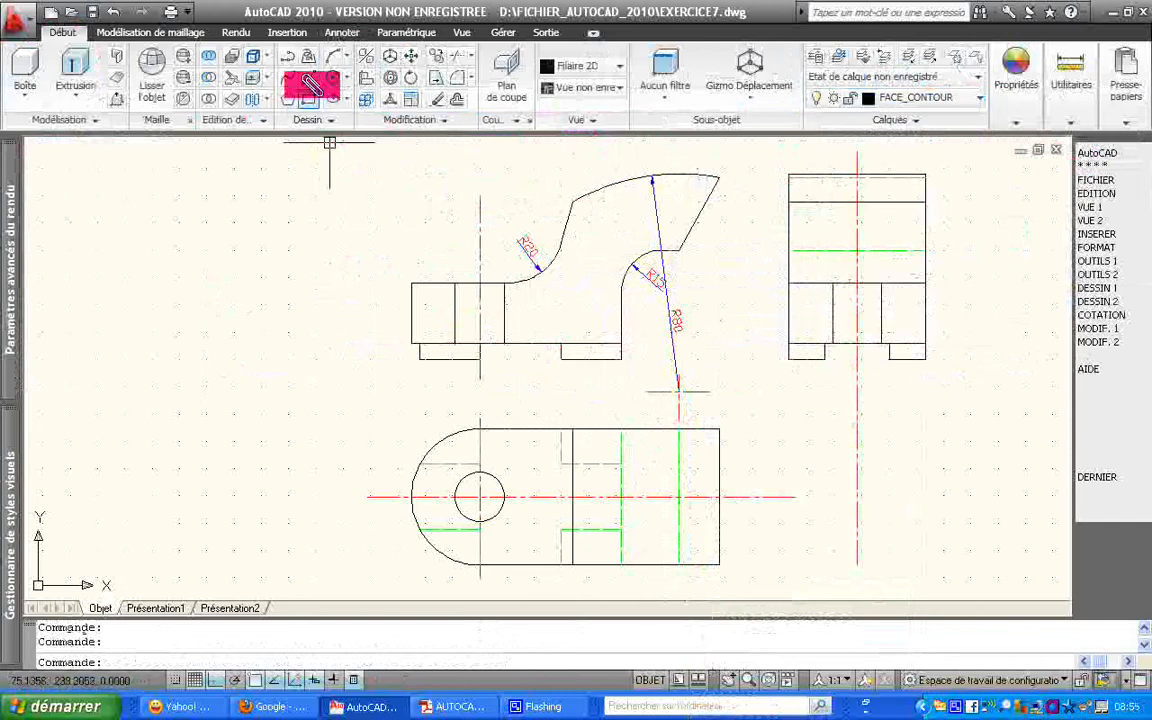
click(304, 70)
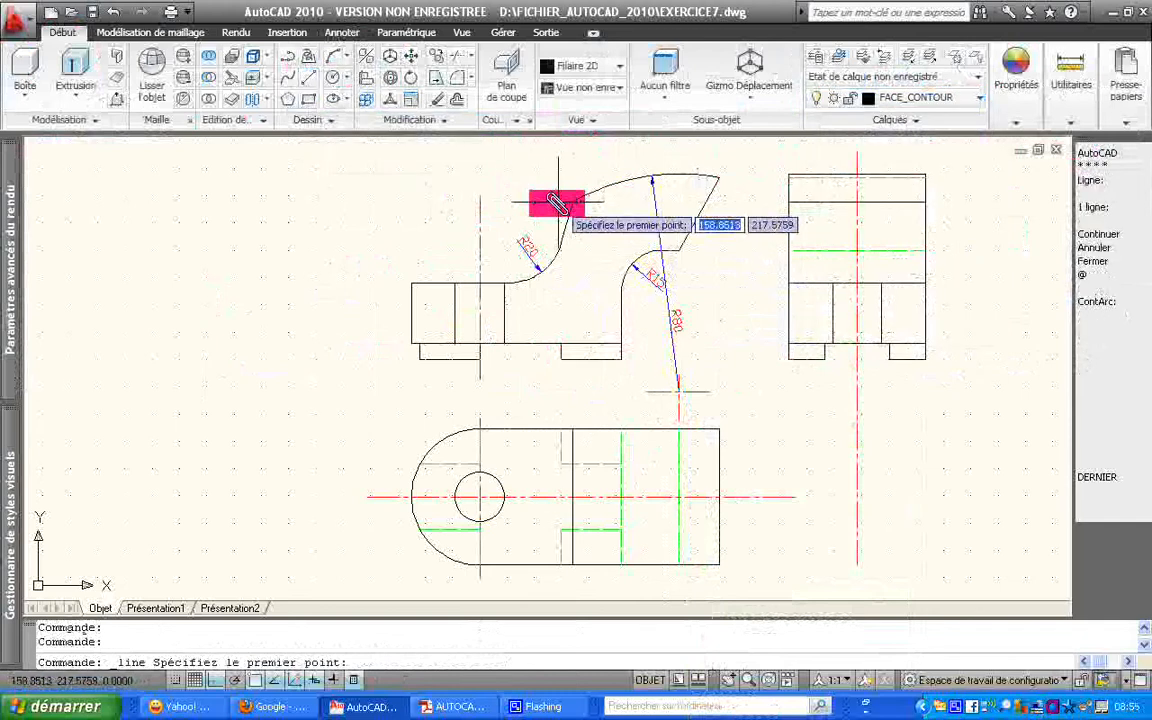
click(571, 204)
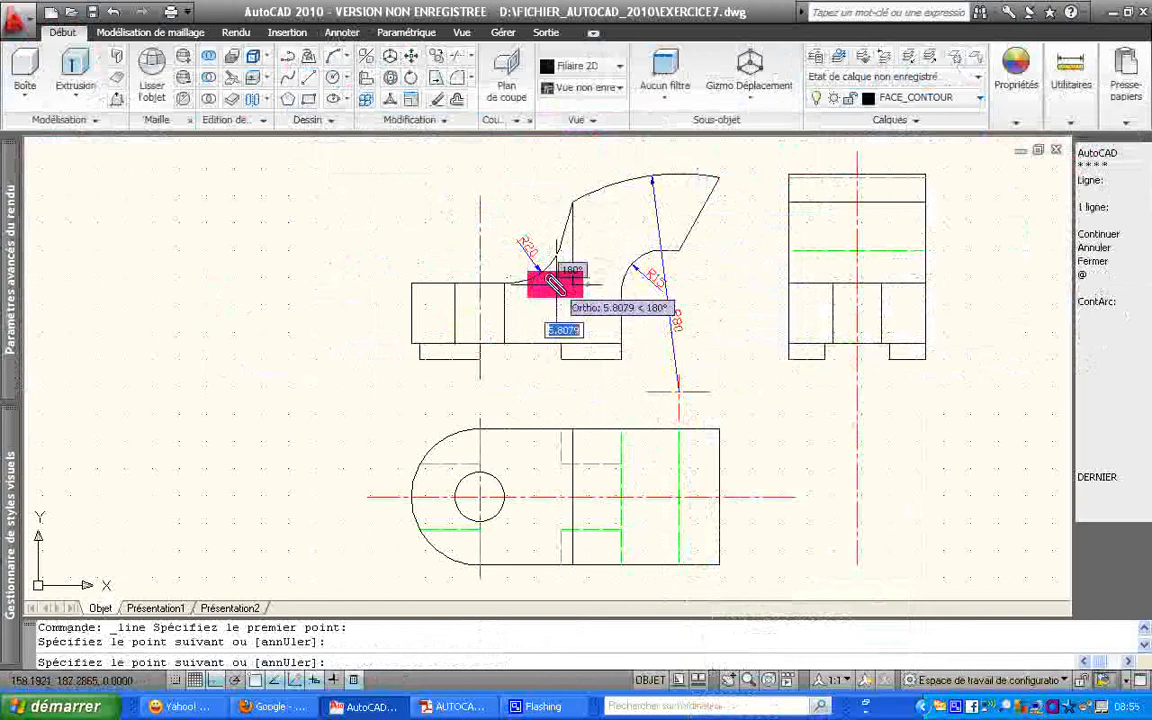
key(Escape)
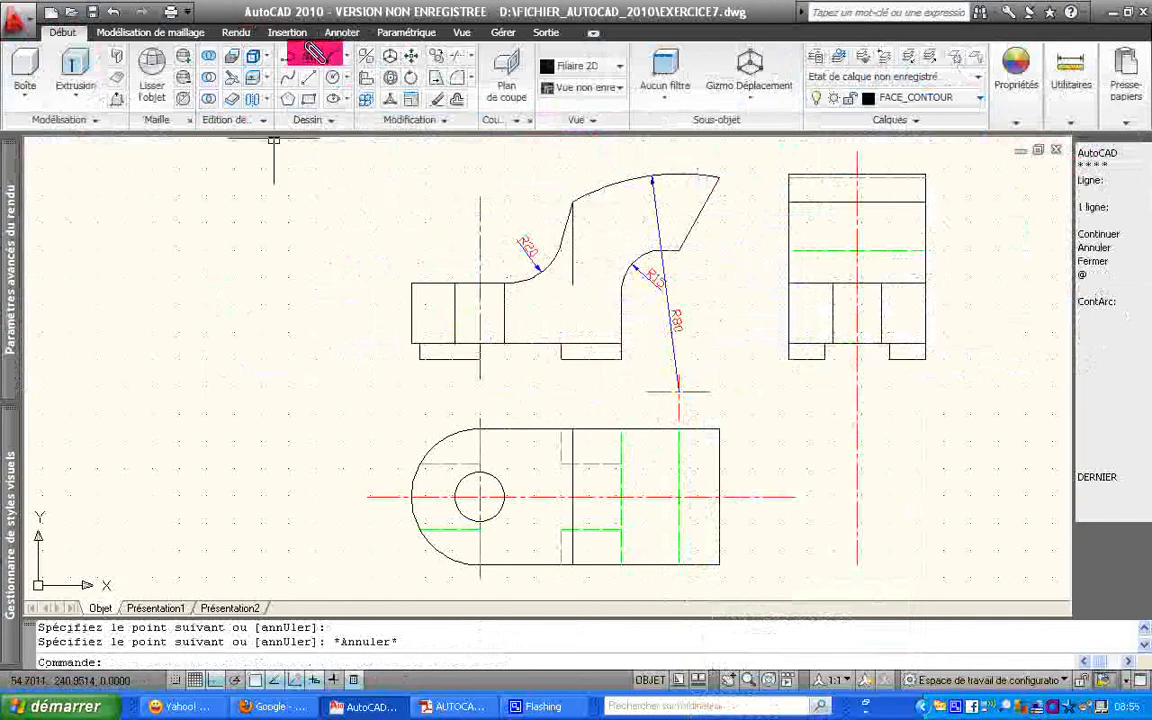
click(340, 32)
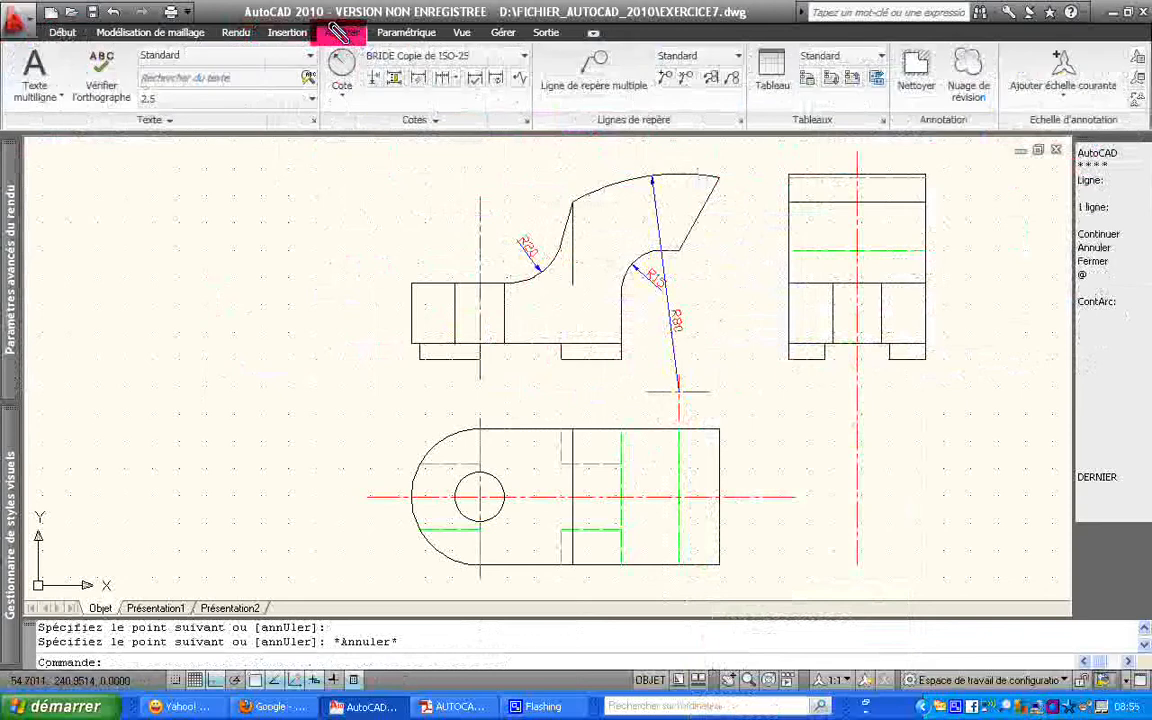
click(340, 93)
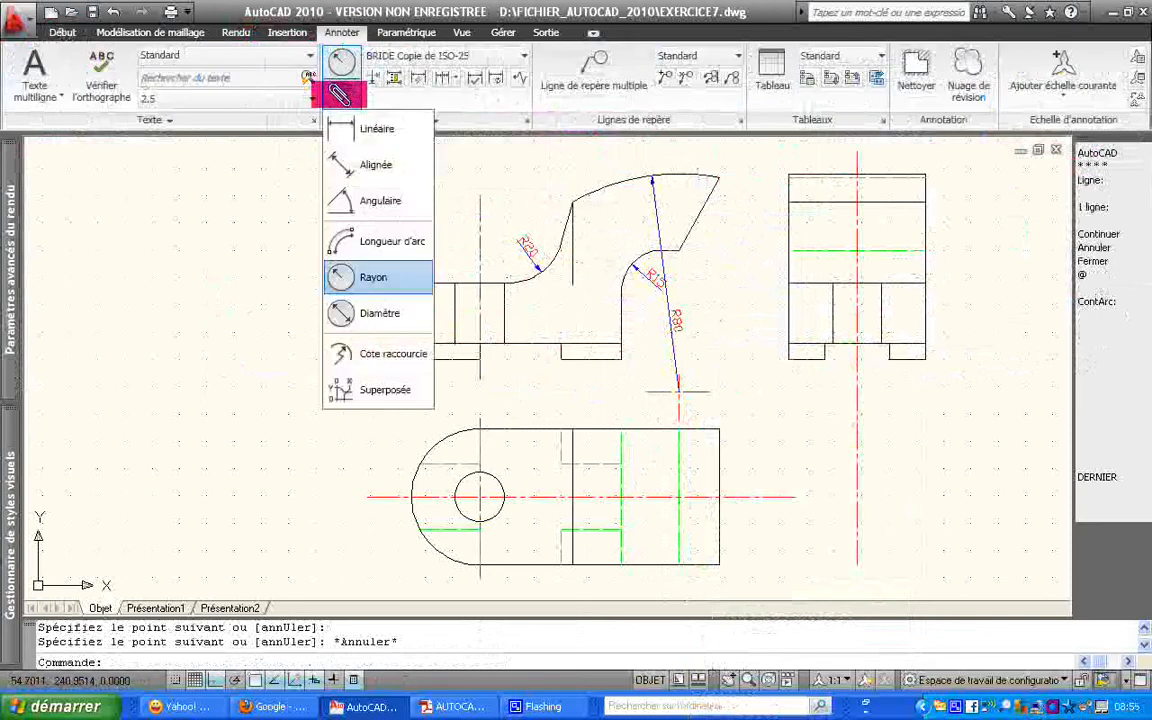
click(343, 200)
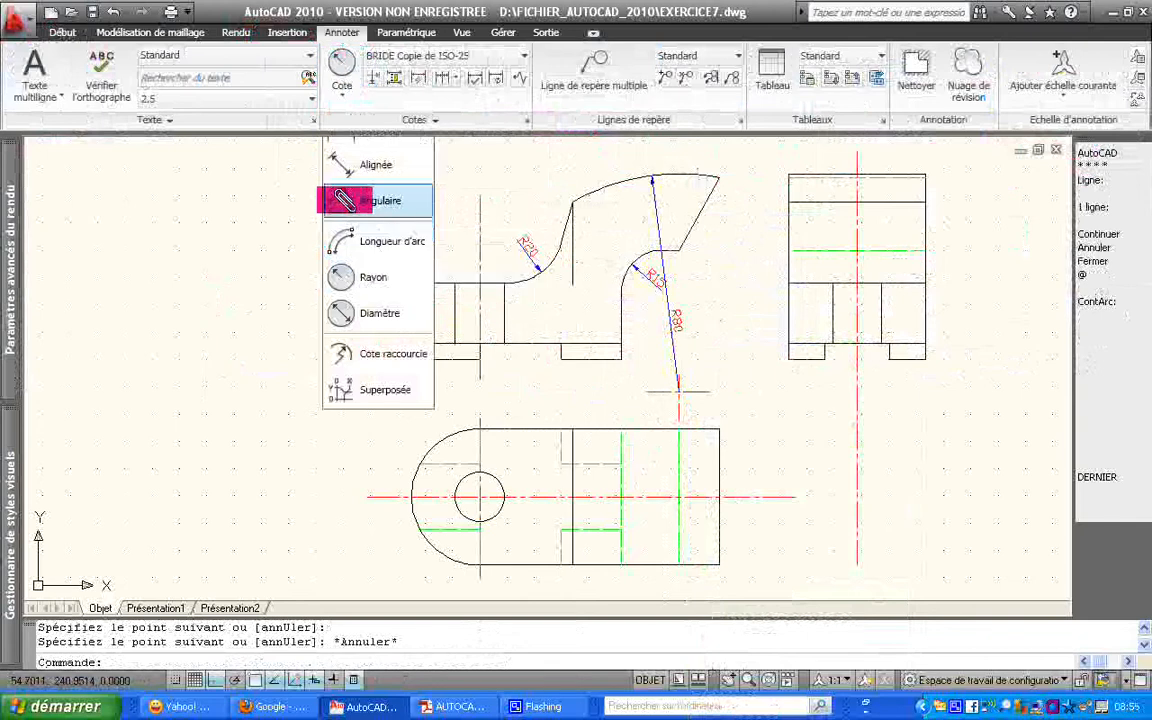
click(571, 240)
click(560, 237)
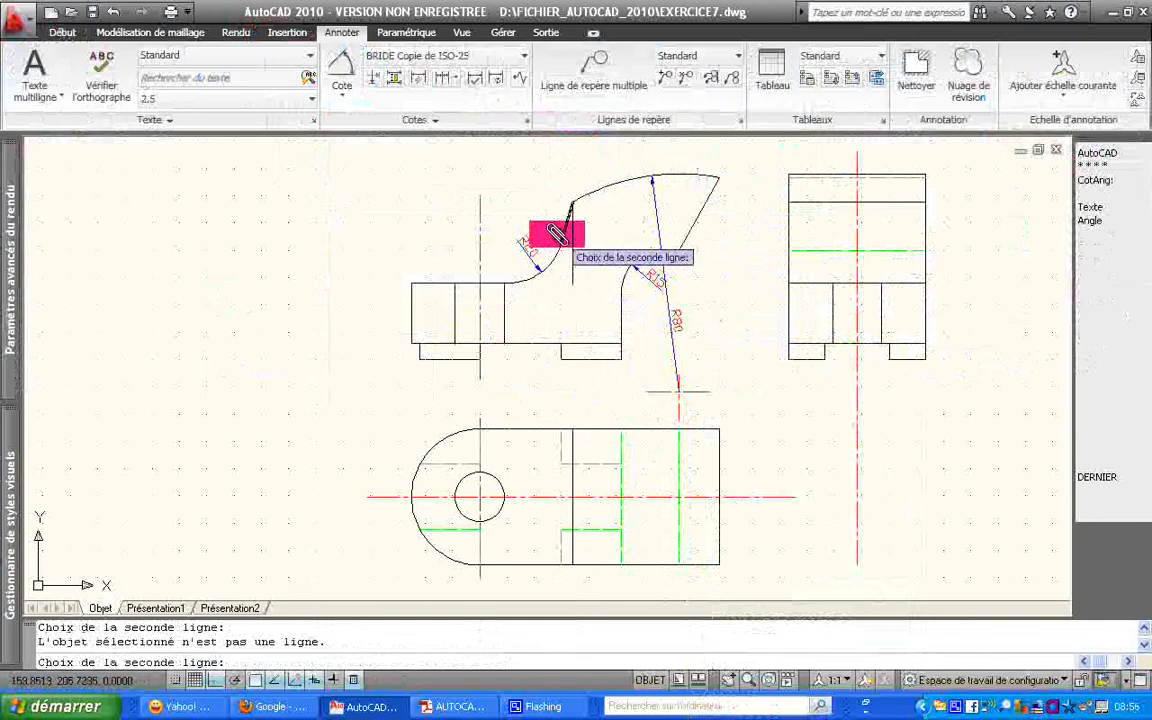
click(560, 230)
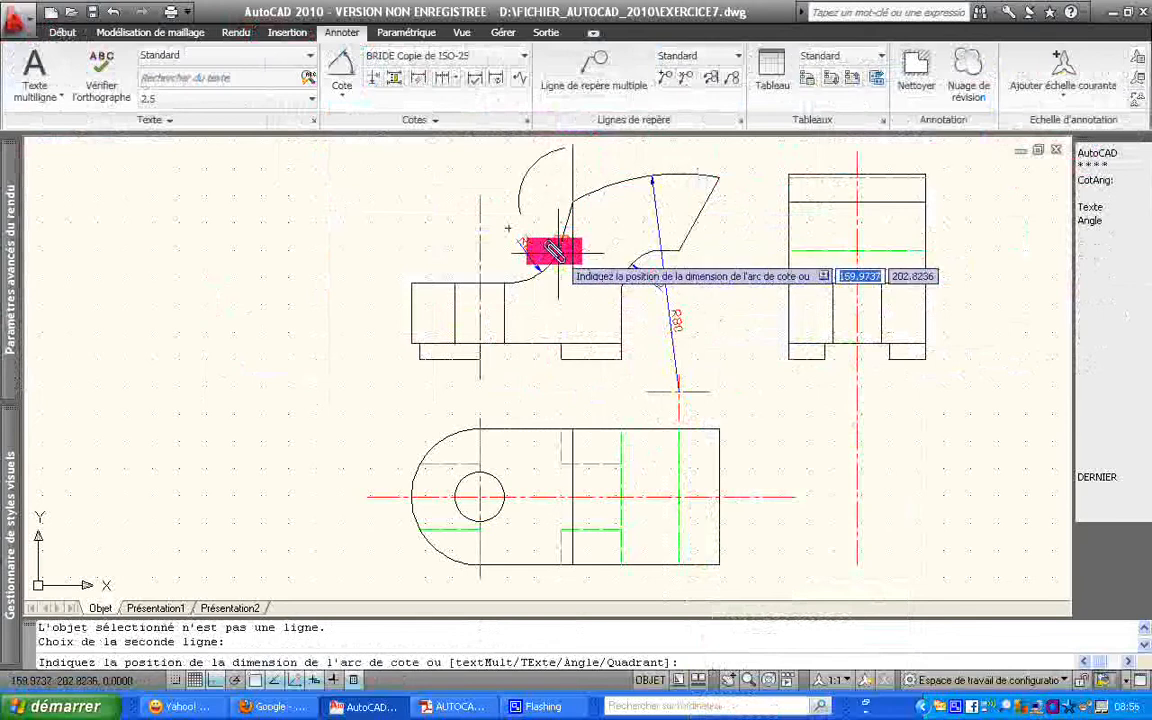
key(Escape)
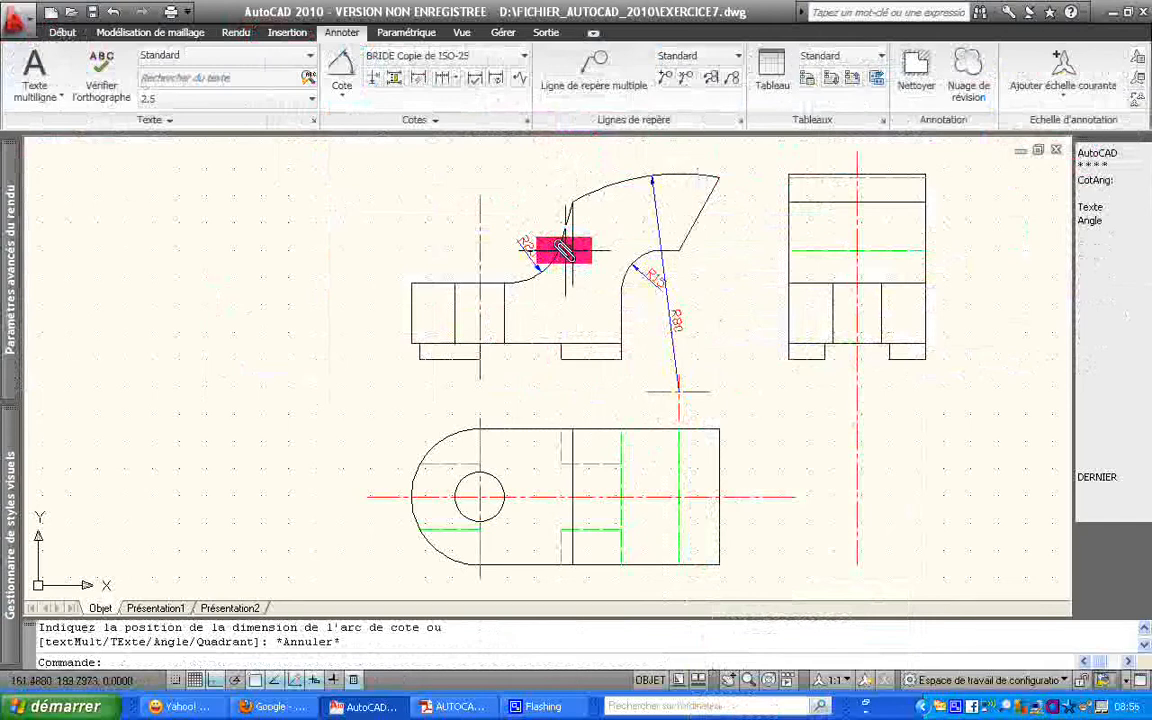
Dimension the angle between the arm's slanted left edge and the vertical reference line, placing the arc below the corner, and restore the previous view
key(Return)
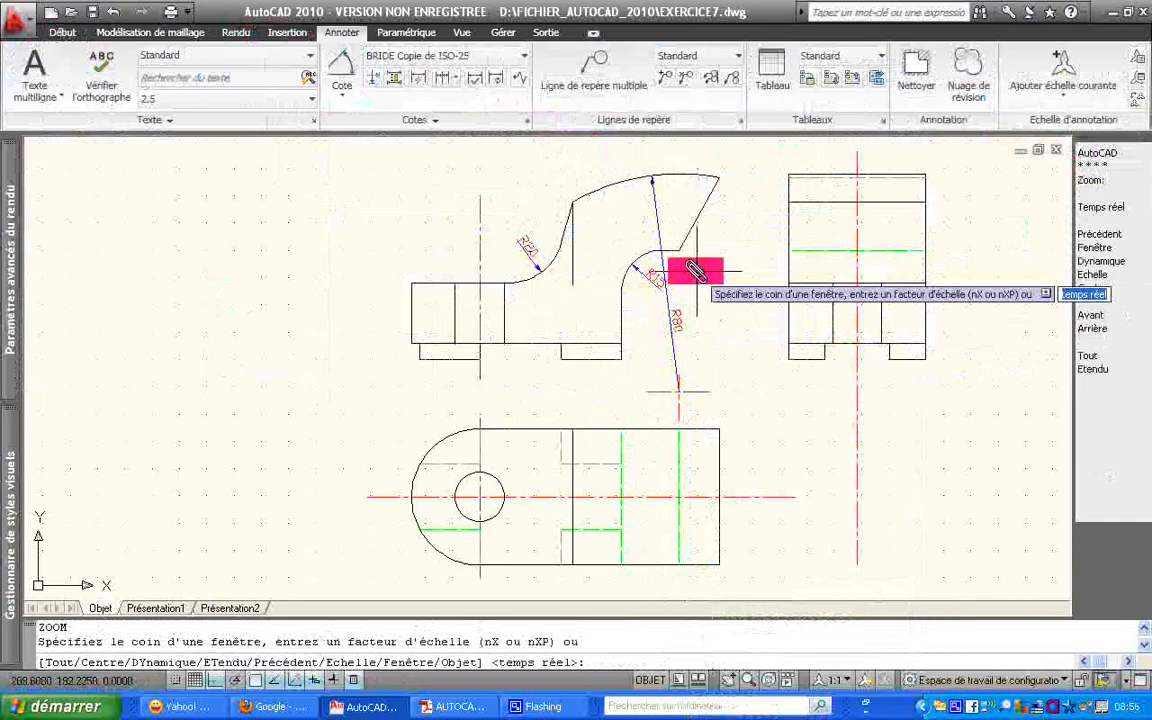
click(527, 295)
click(607, 187)
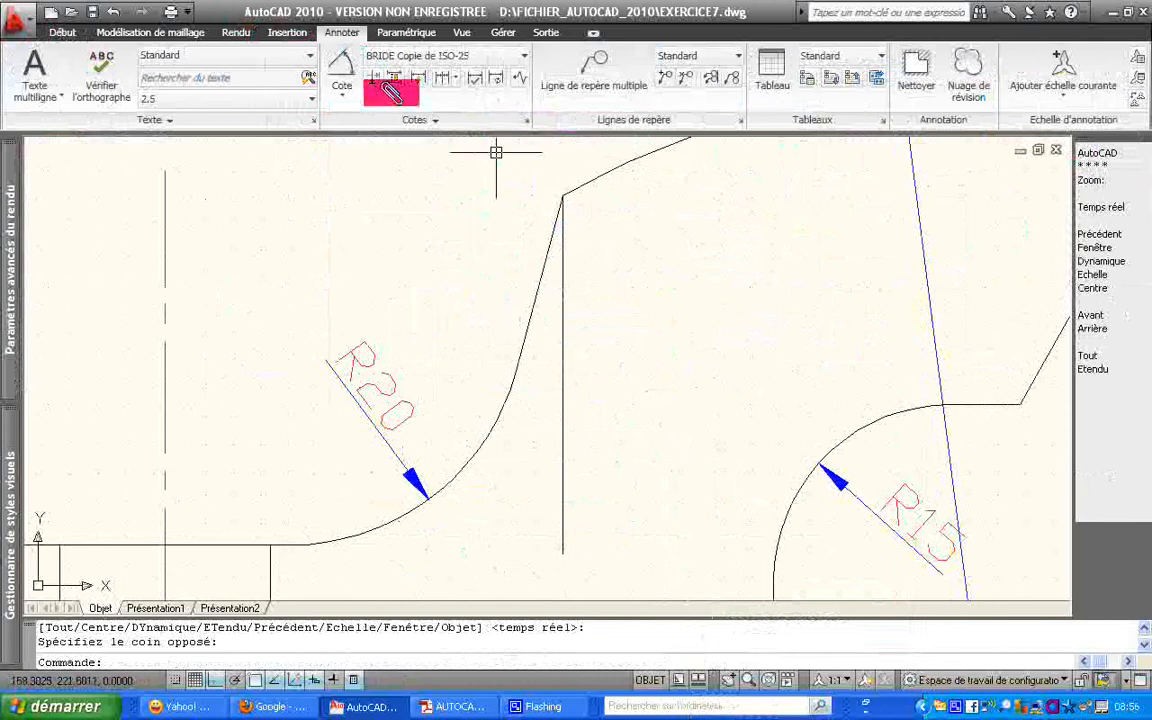
click(345, 65)
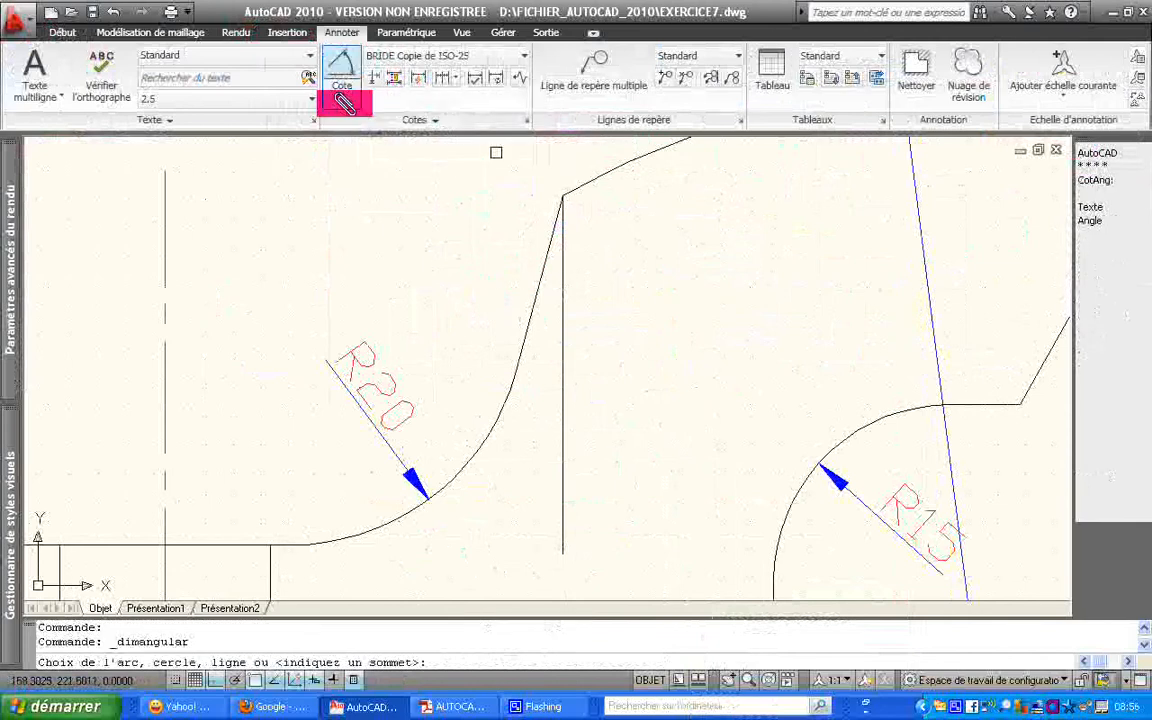
click(538, 282)
click(559, 273)
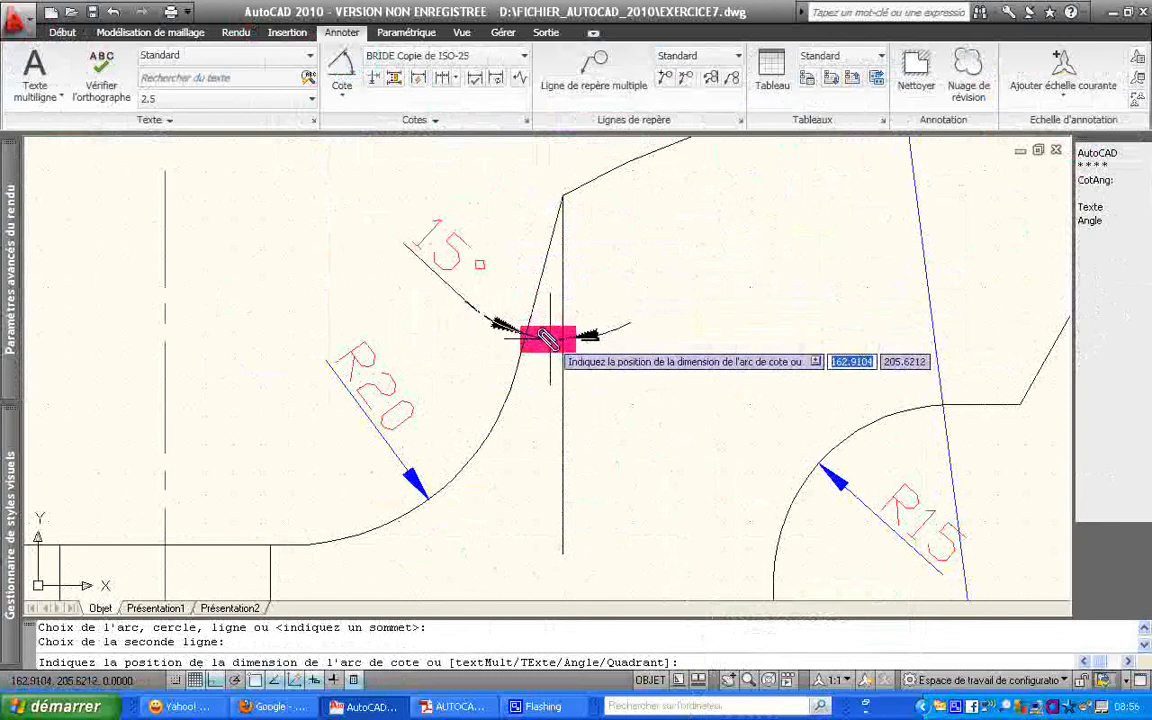
click(545, 342)
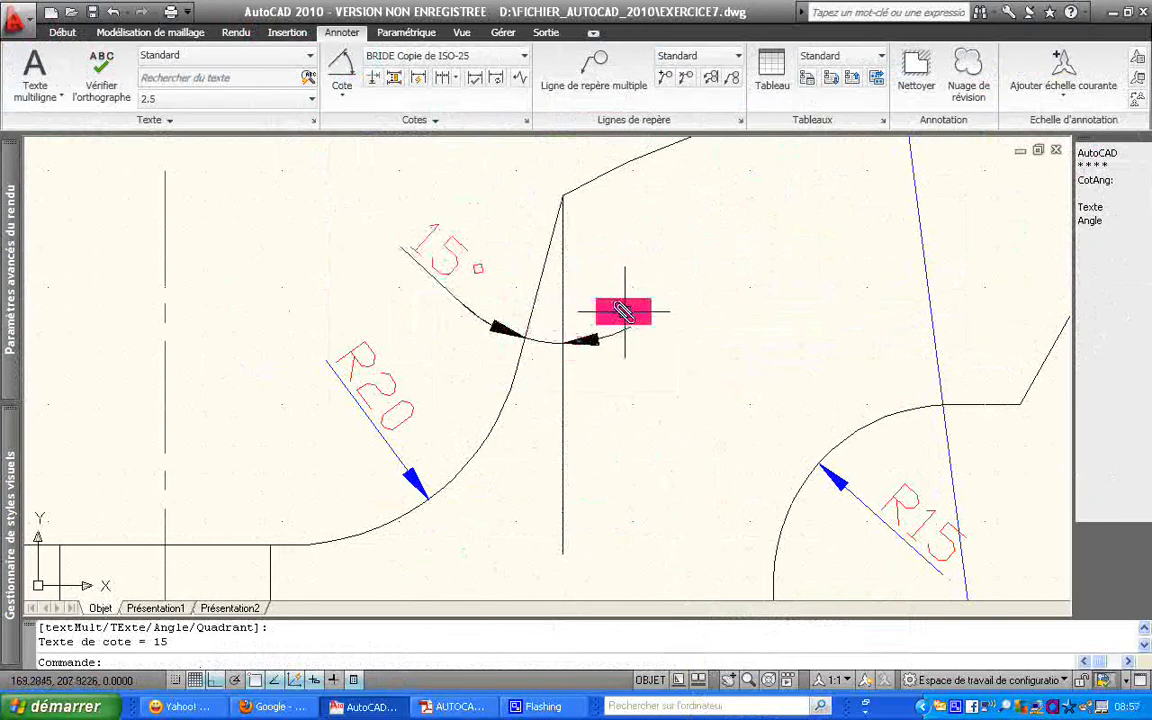
text(z)
key(Return)
key(Return)
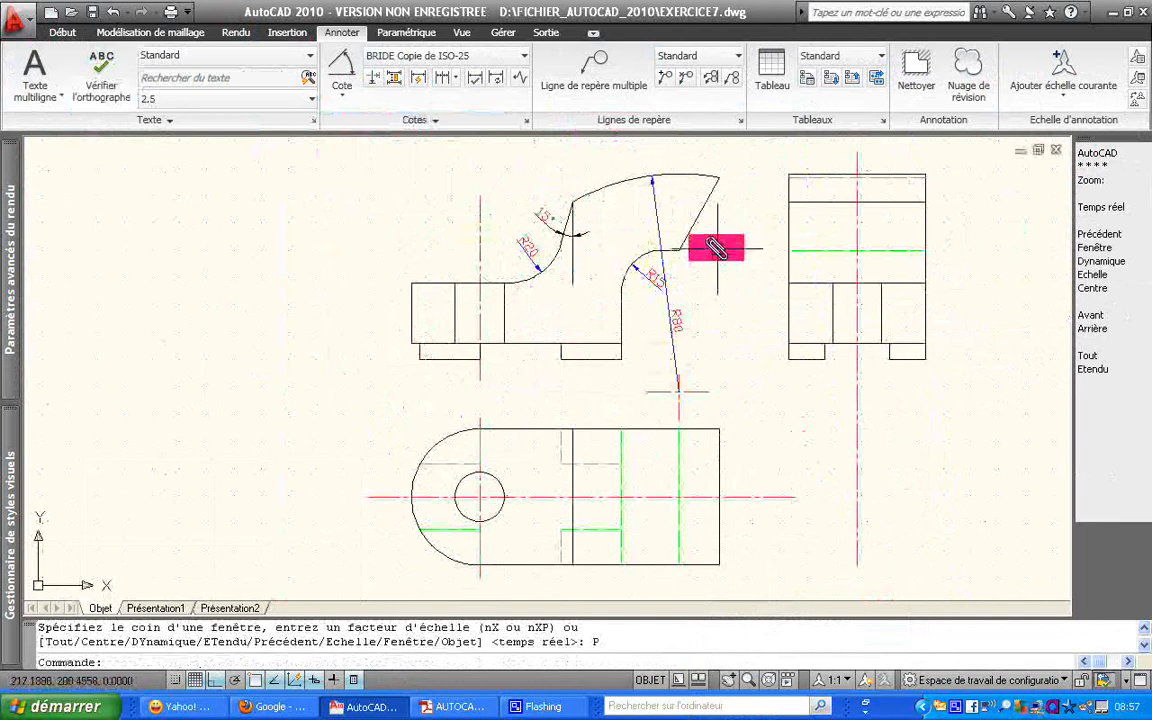
Add a vertical linear dimension from the left foot's bottom corner to the base's top-left corner, placing it left of the front view
click(62, 32)
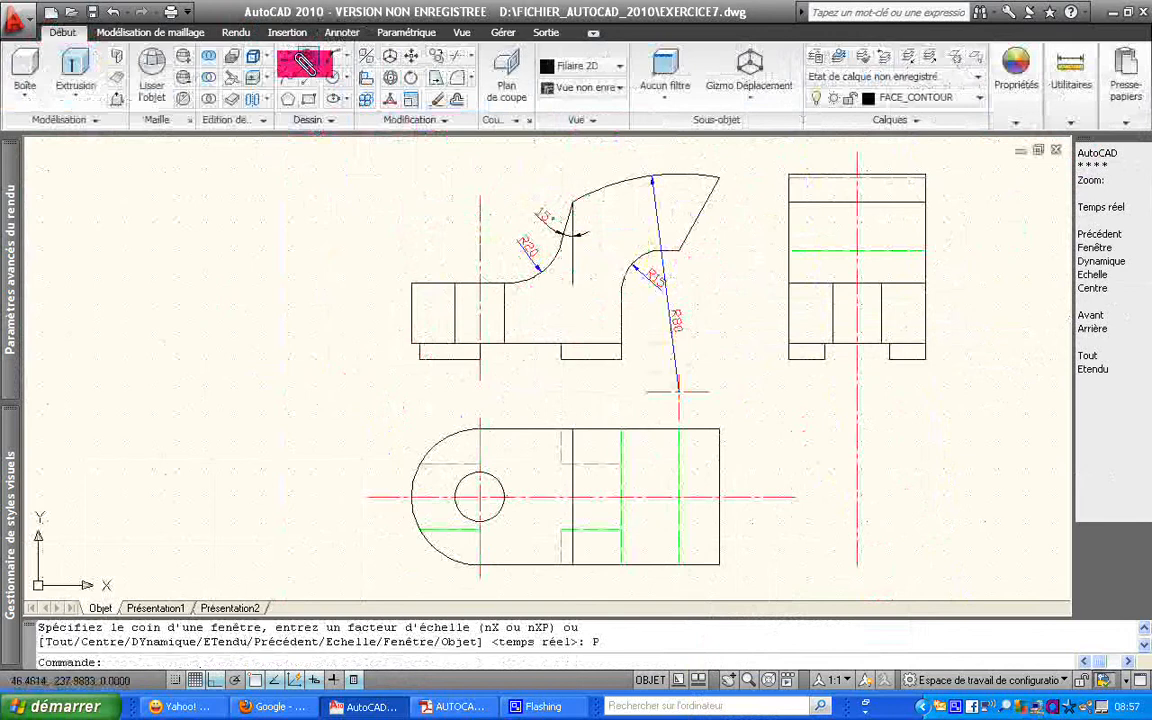
click(341, 33)
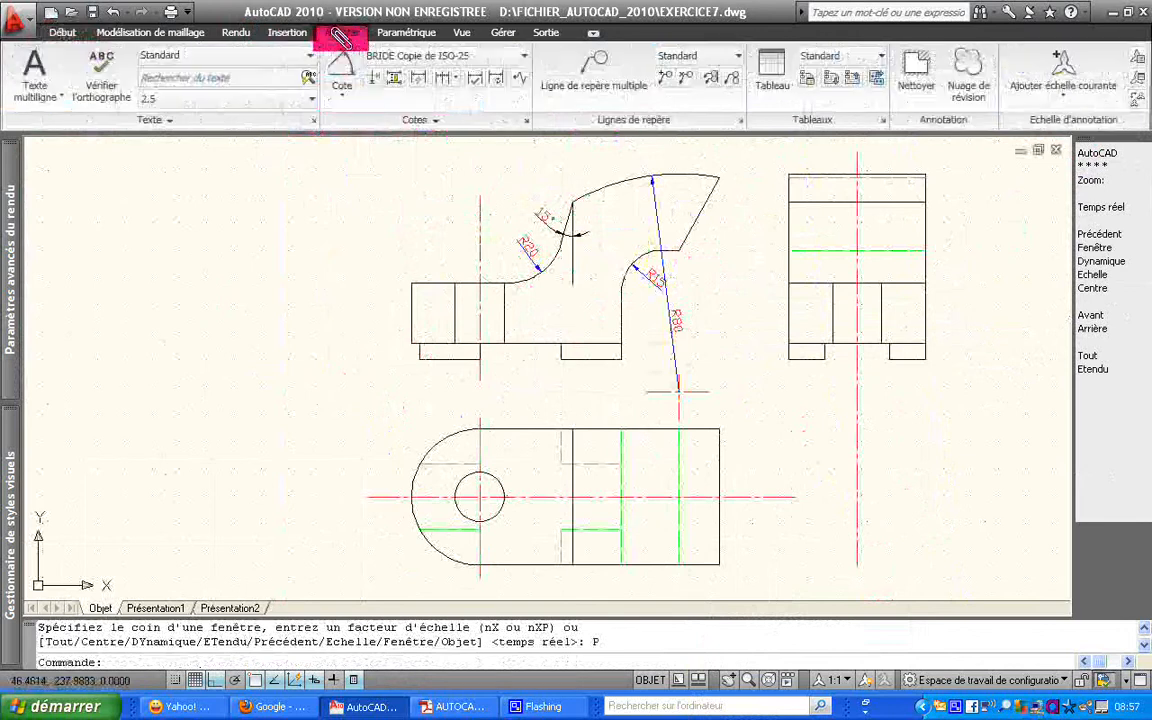
click(343, 95)
click(352, 124)
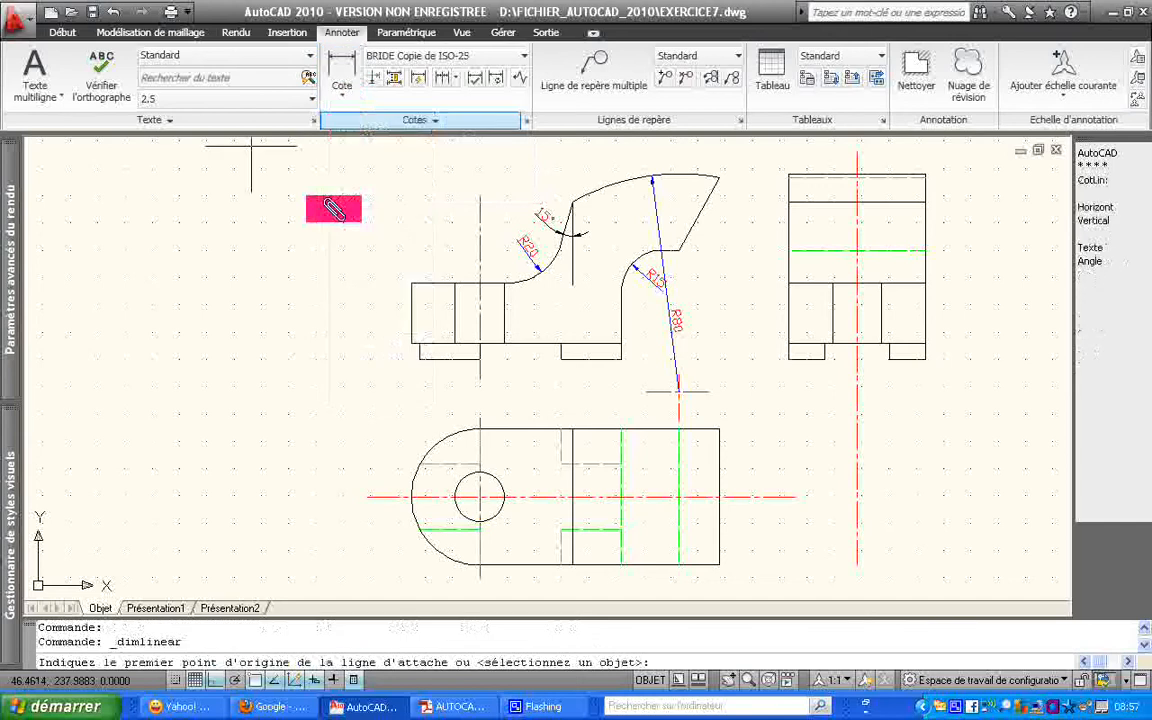
click(419, 358)
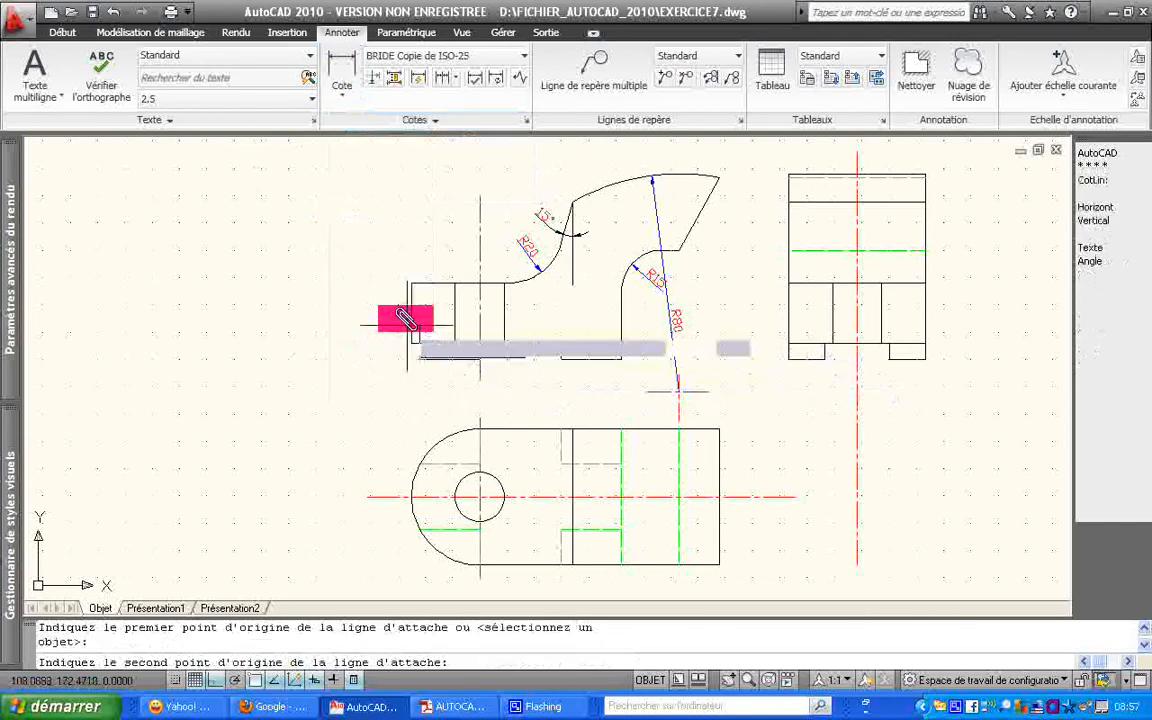
click(408, 286)
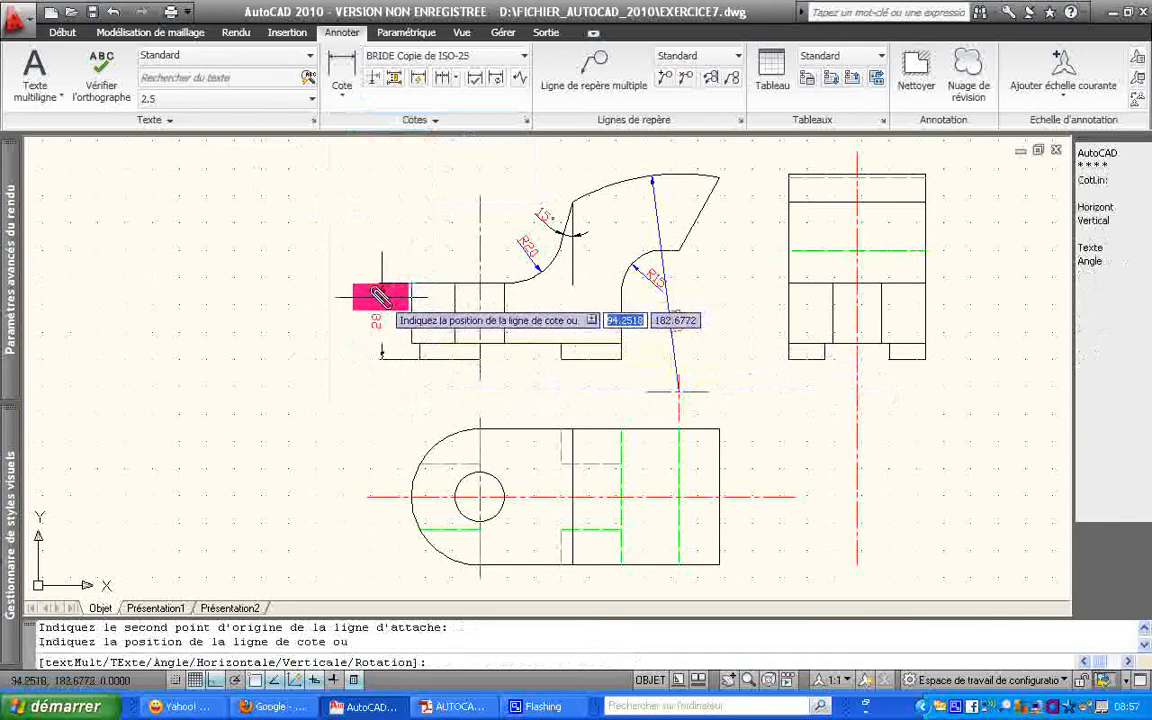
click(381, 296)
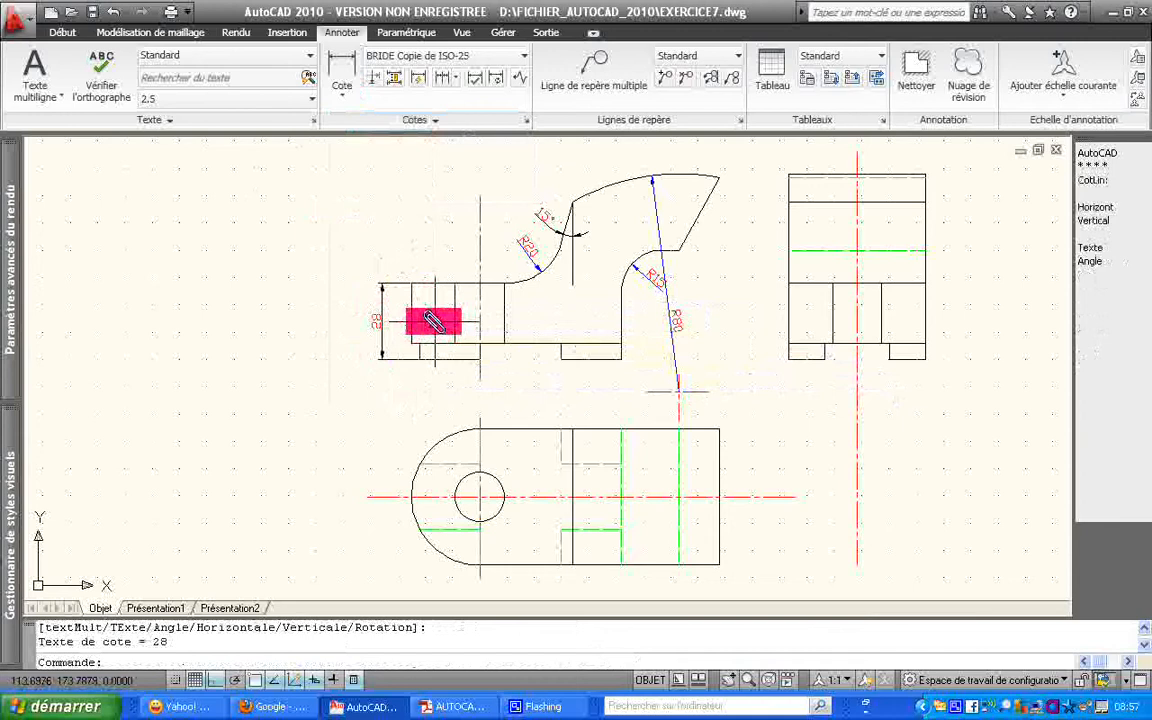
Delete the vertical height dimension left of the front view
click(386, 358)
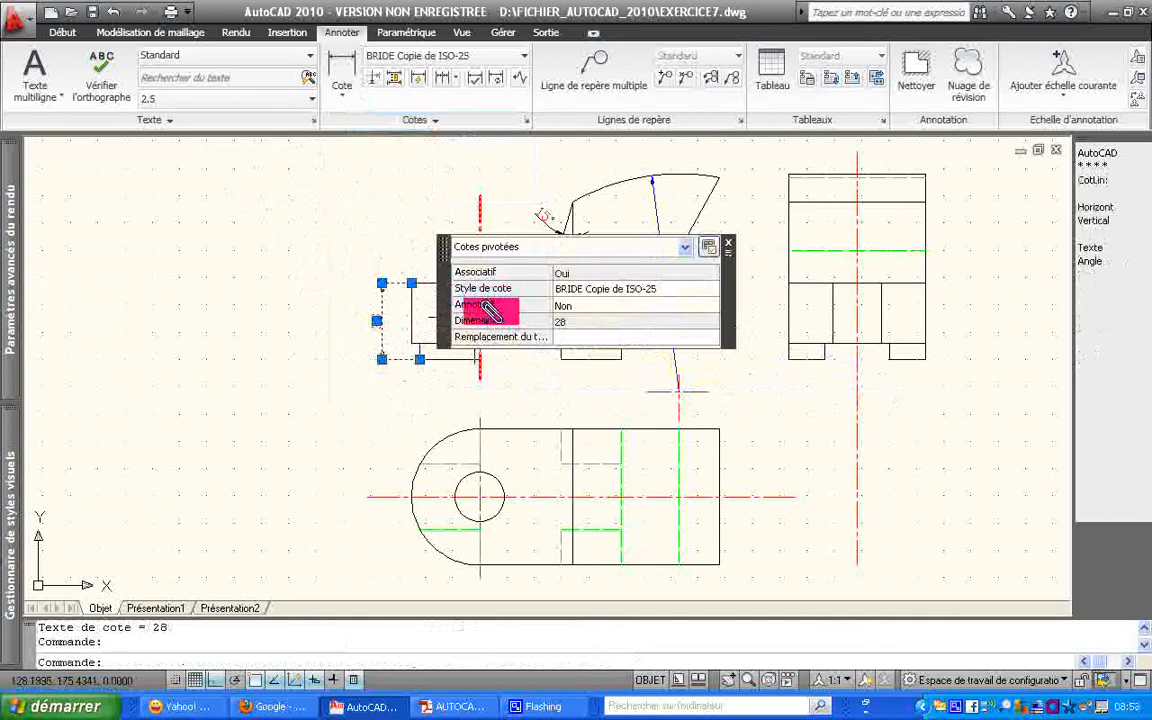
click(726, 243)
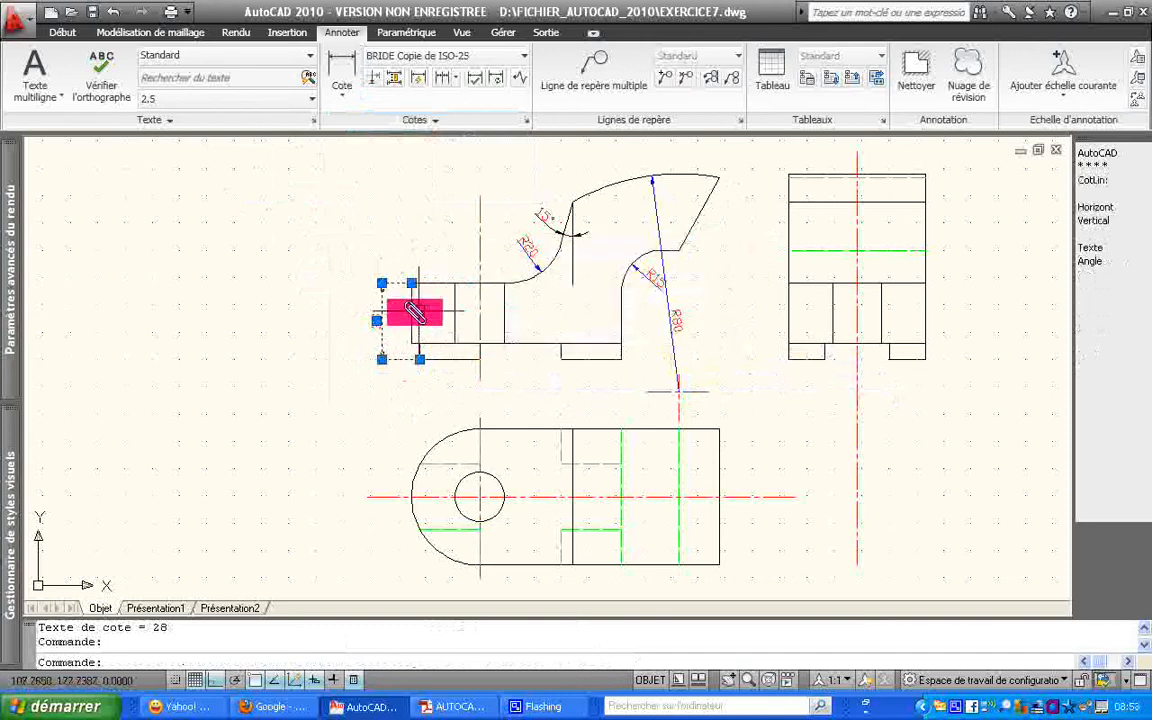
key(Delete)
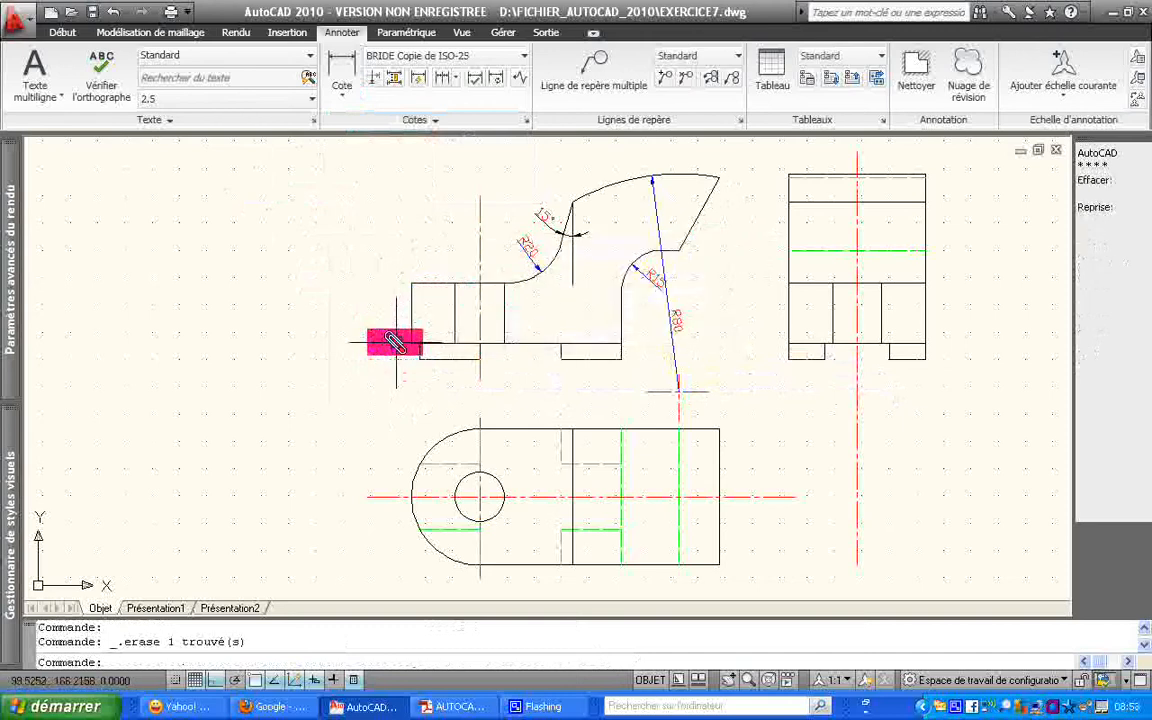
click(553, 230)
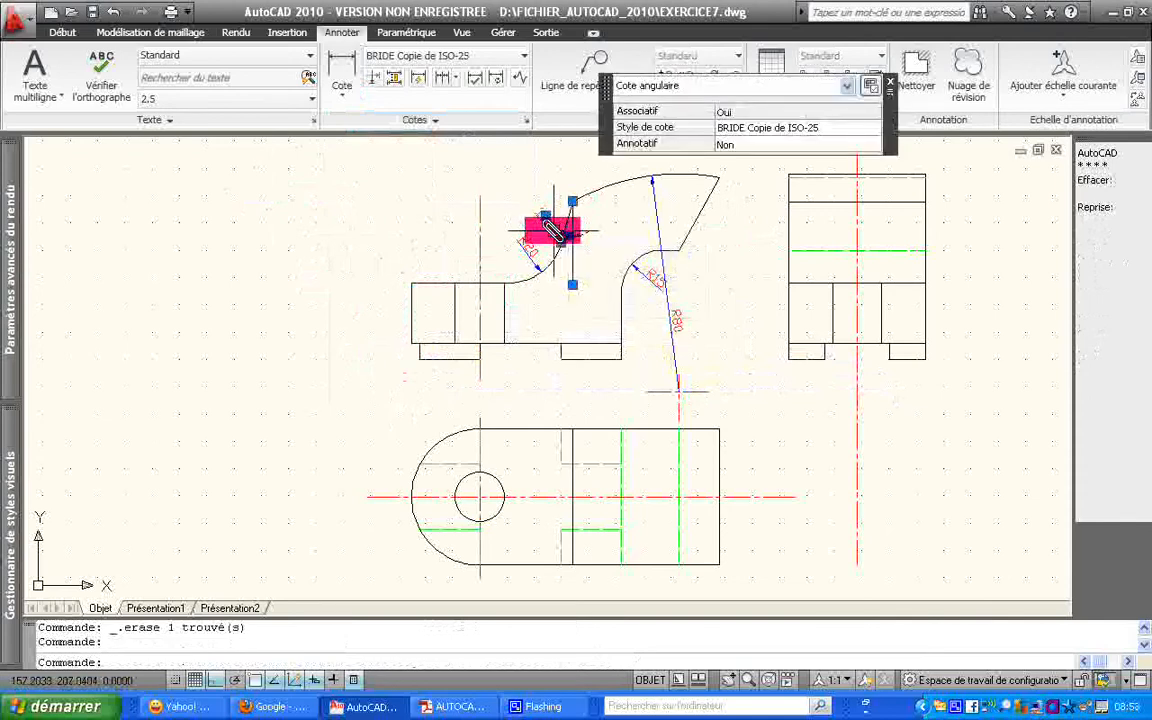
right_click(553, 230)
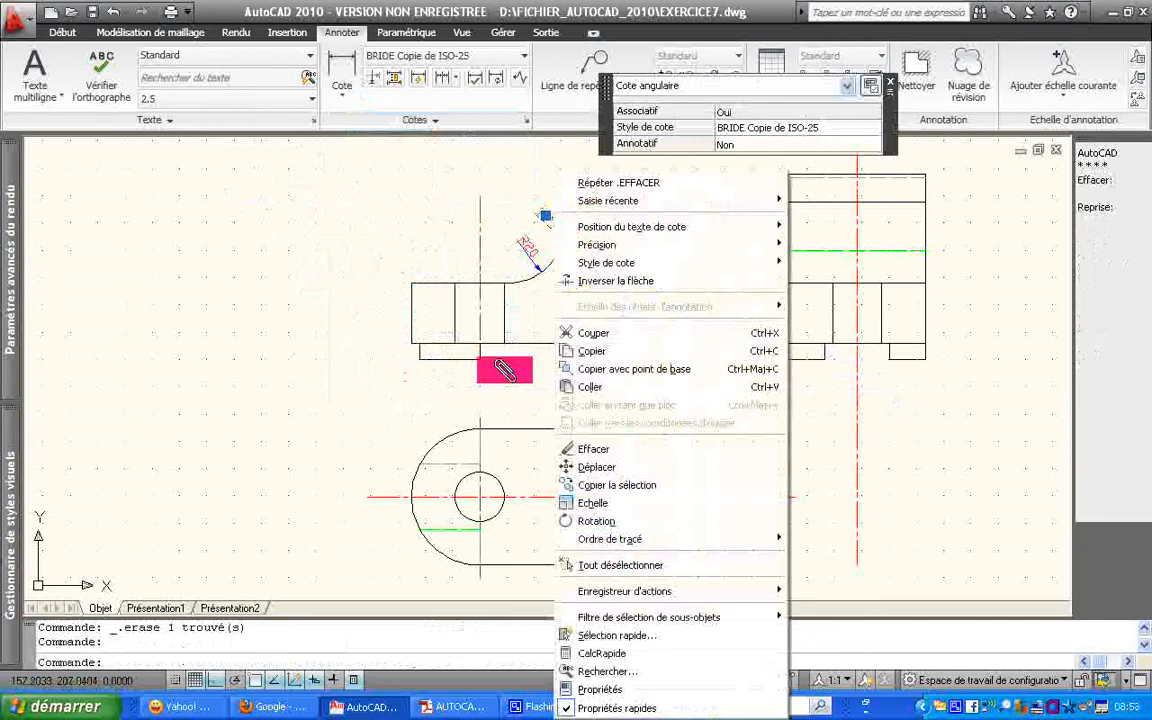
click(610, 689)
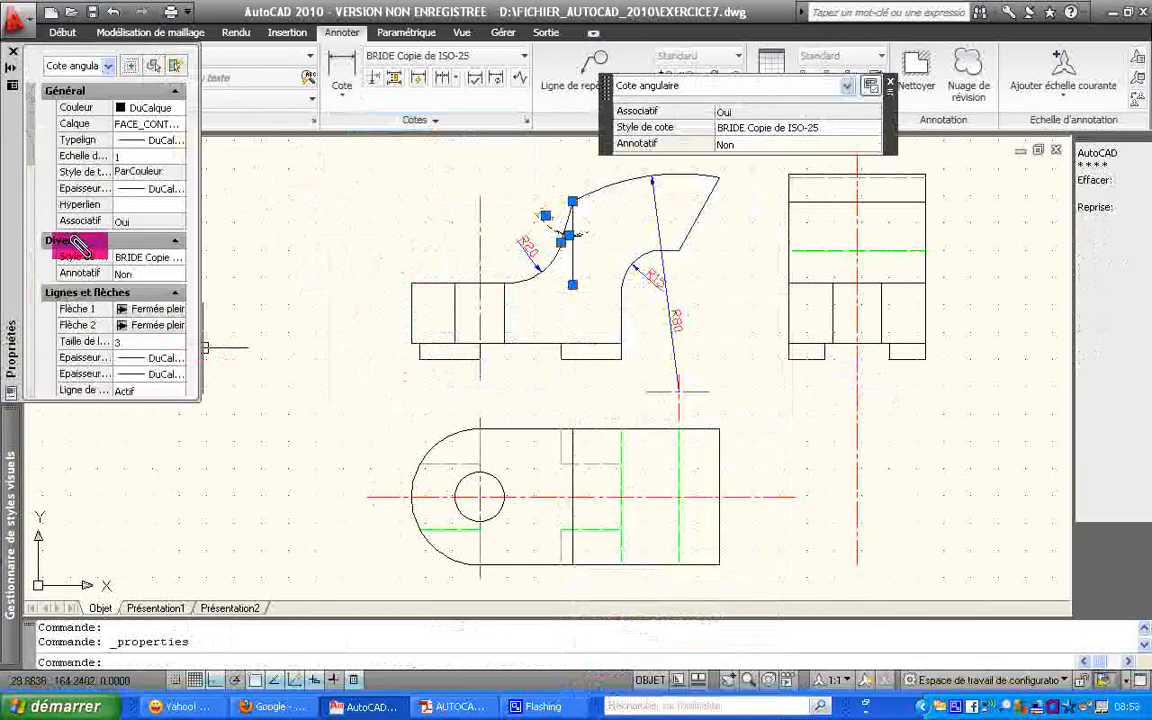
click(85, 124)
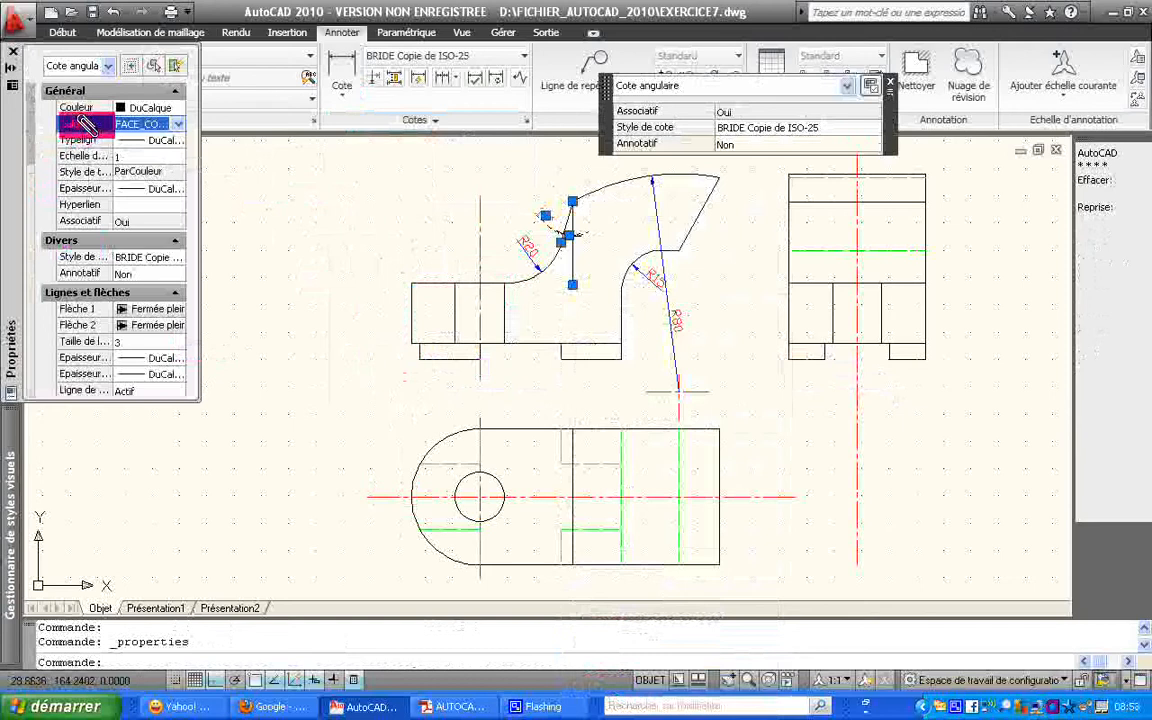
click(176, 125)
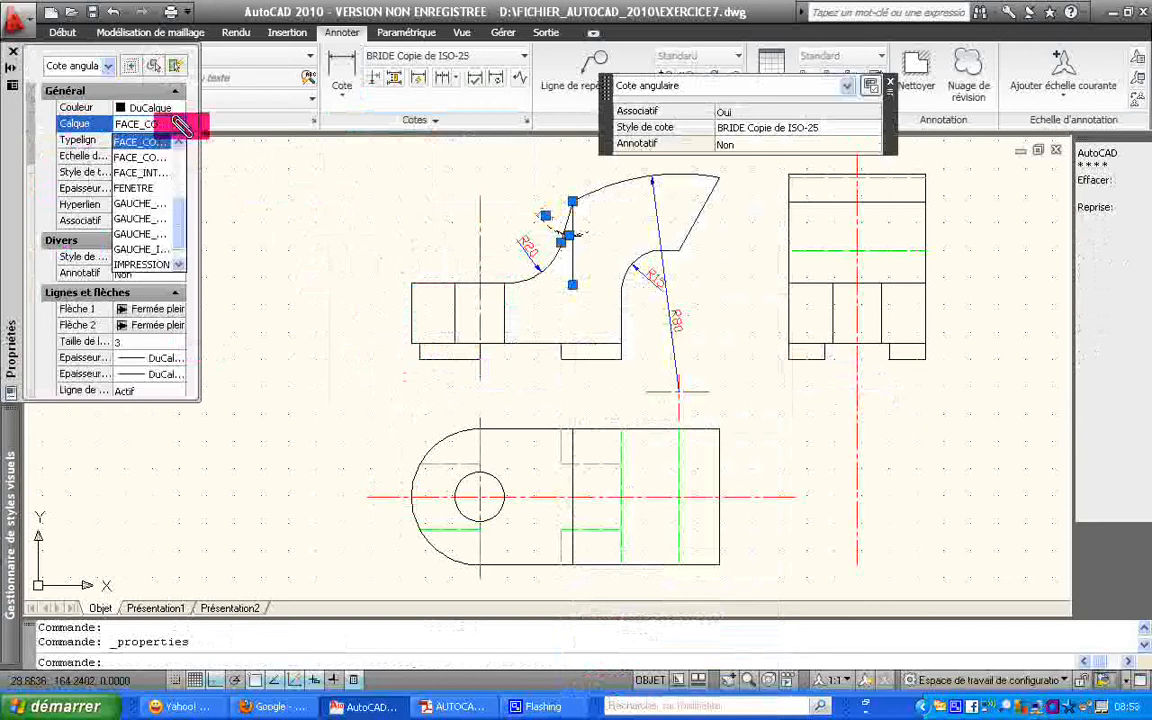
click(182, 129)
key(Escape)
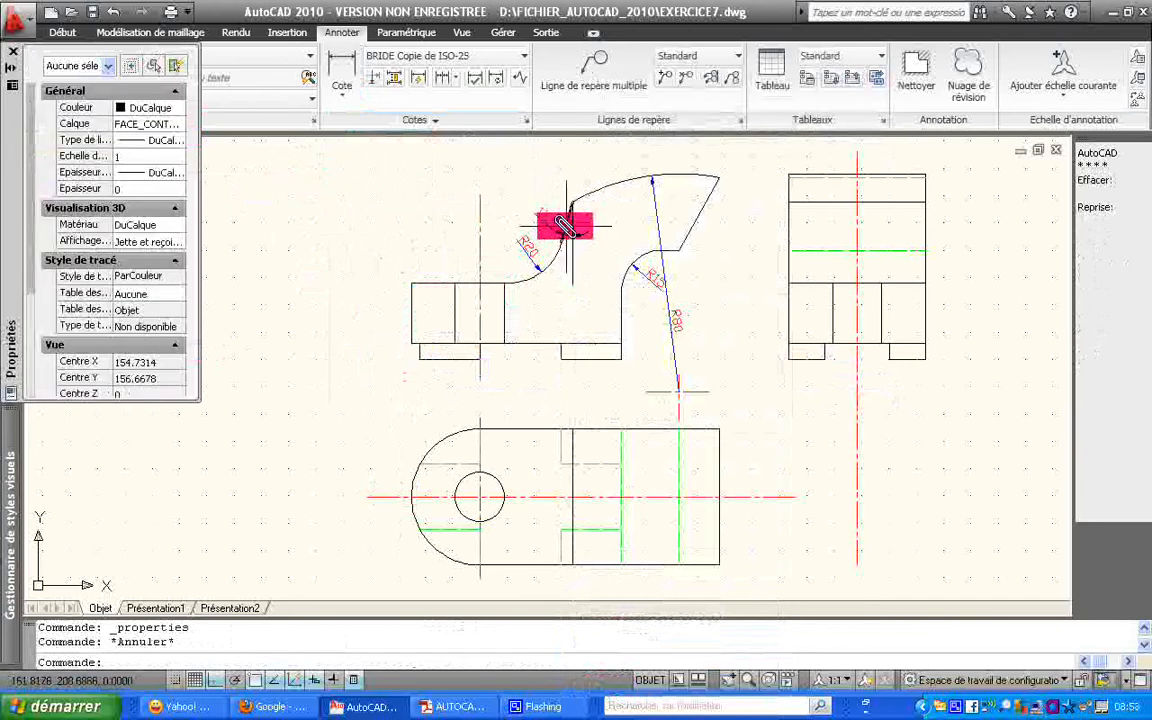
Delete the angular dimension beside the arm's slanted edge and make FACE_COTATION the current layer
click(548, 230)
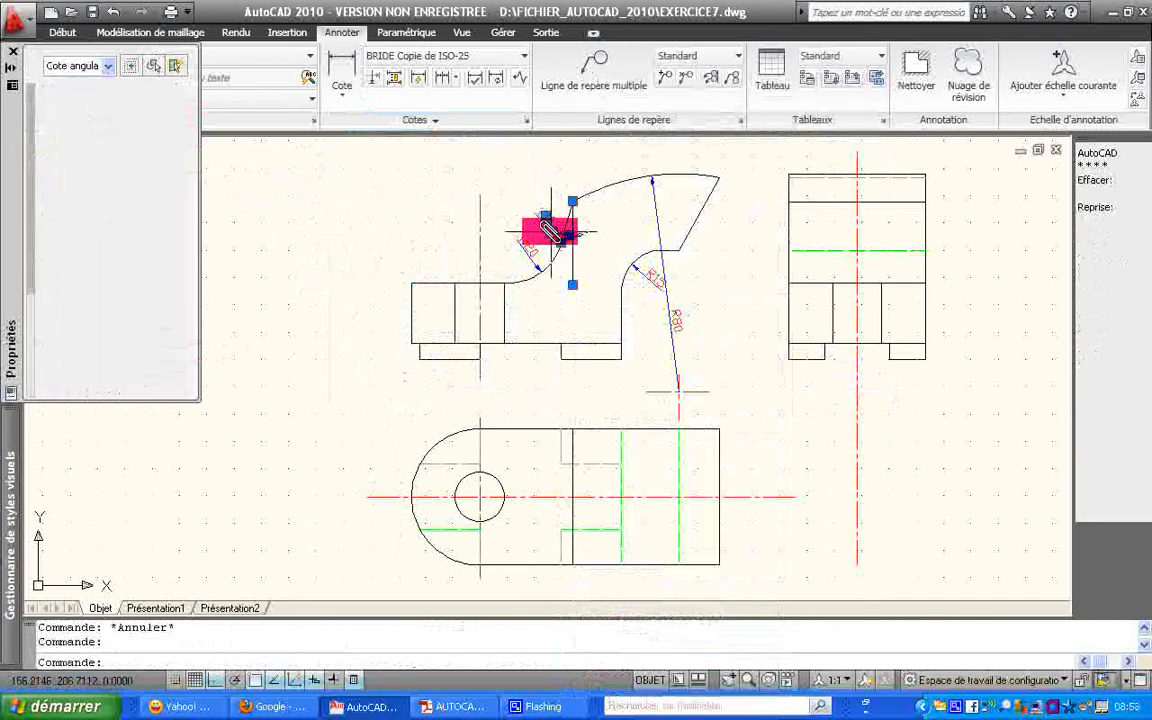
key(Delete)
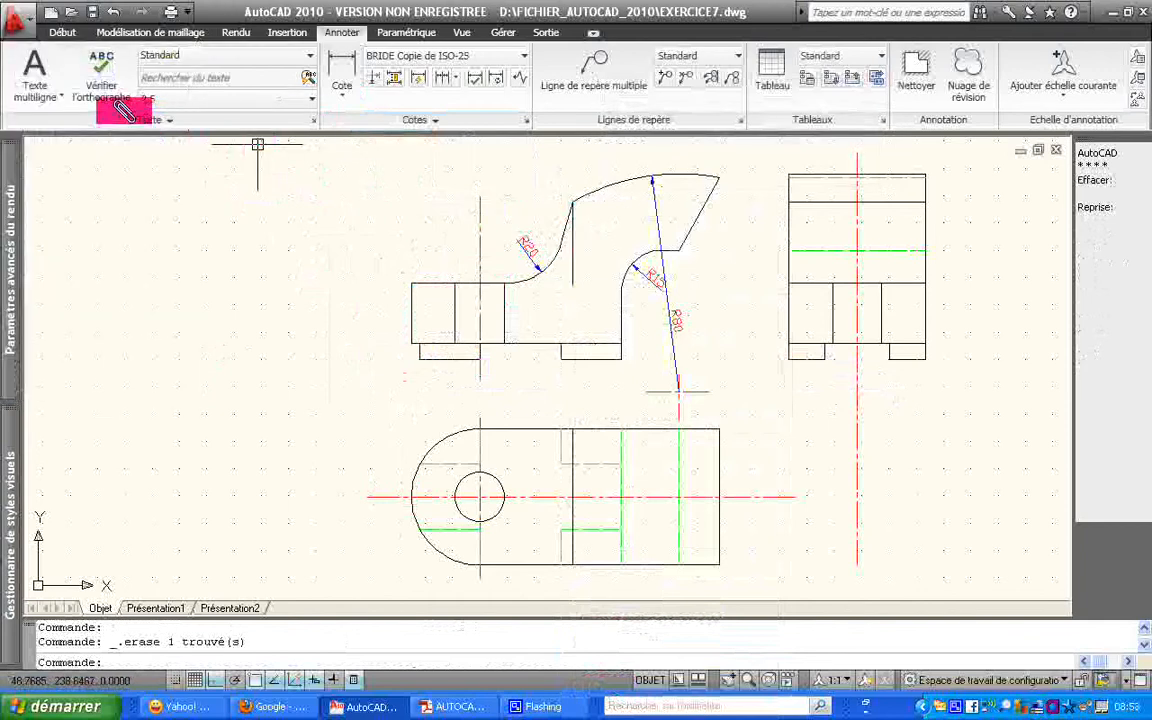
click(66, 31)
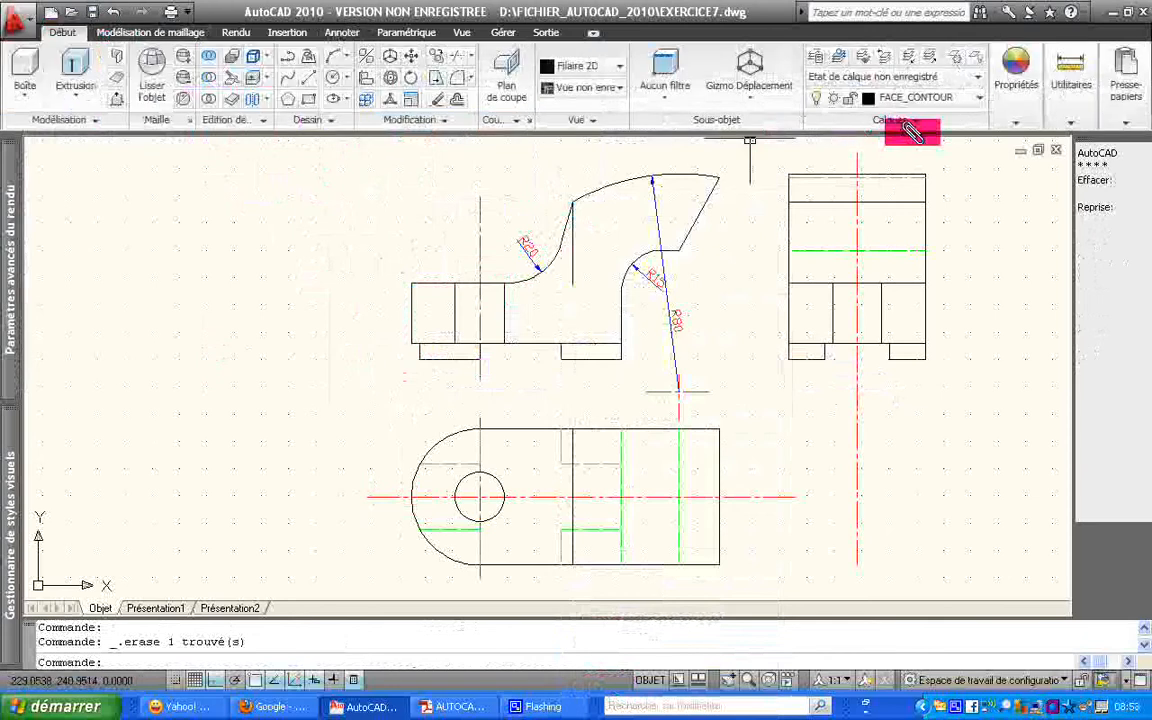
click(976, 101)
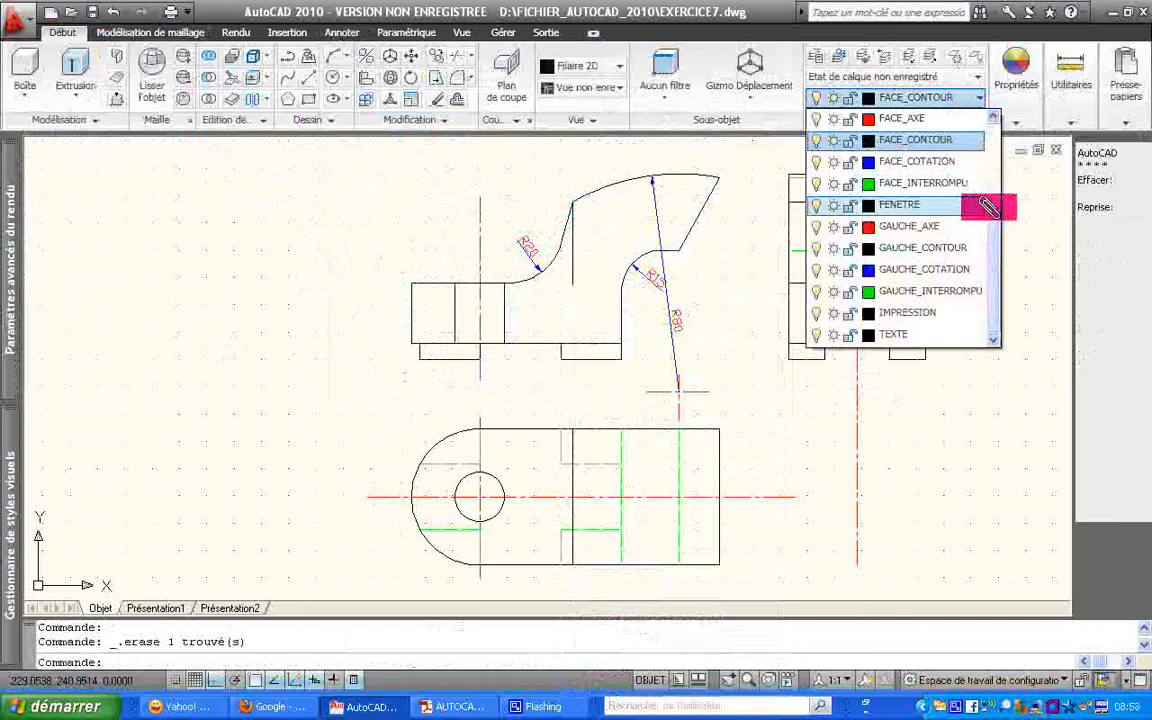
click(940, 162)
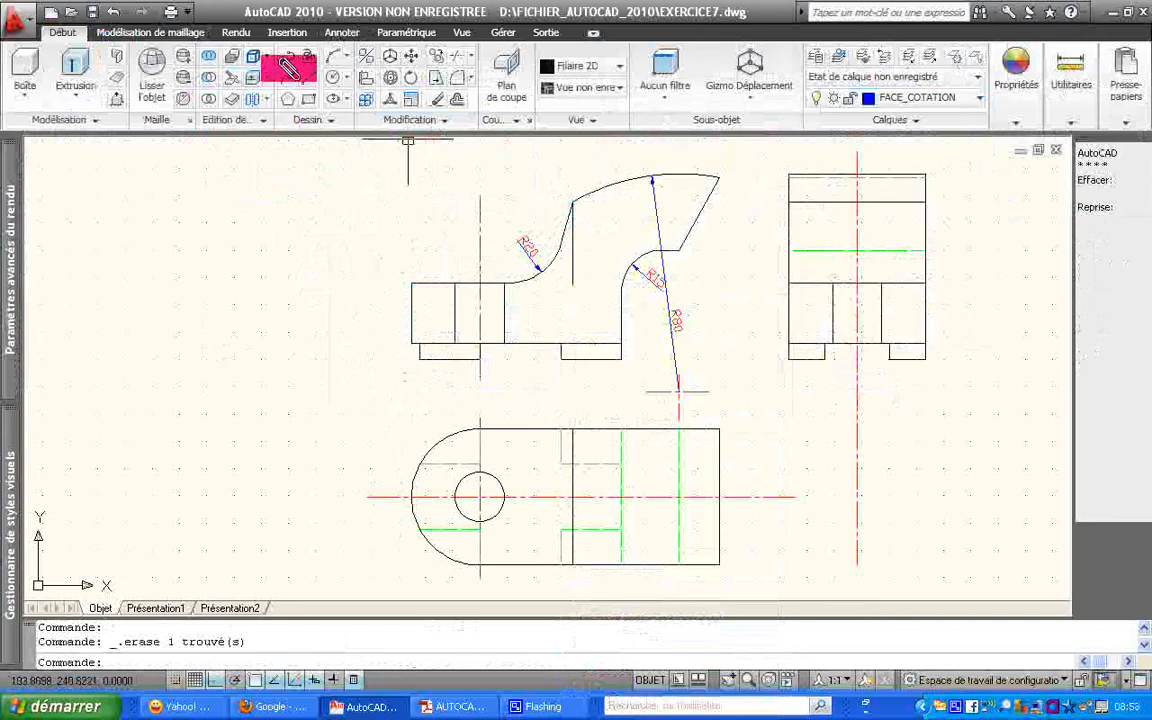
Add a vertical linear dimension from the left foot's bottom-left corner to the base's top-left corner, placing it left of the front view
click(340, 32)
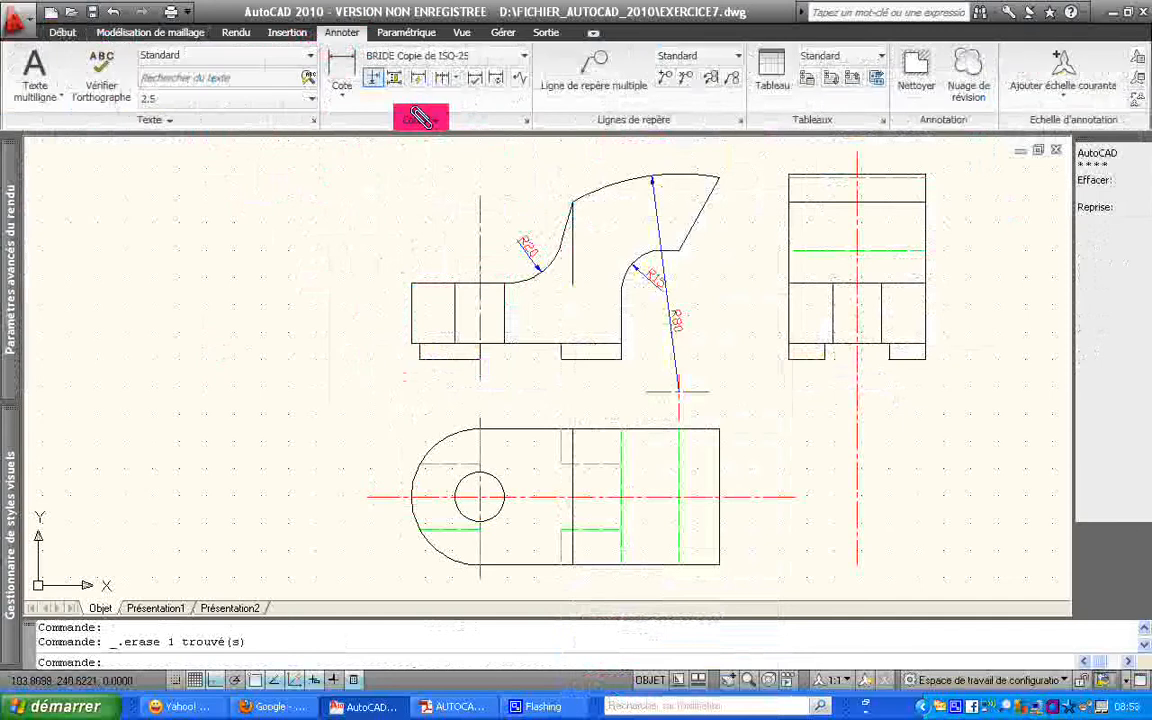
click(341, 66)
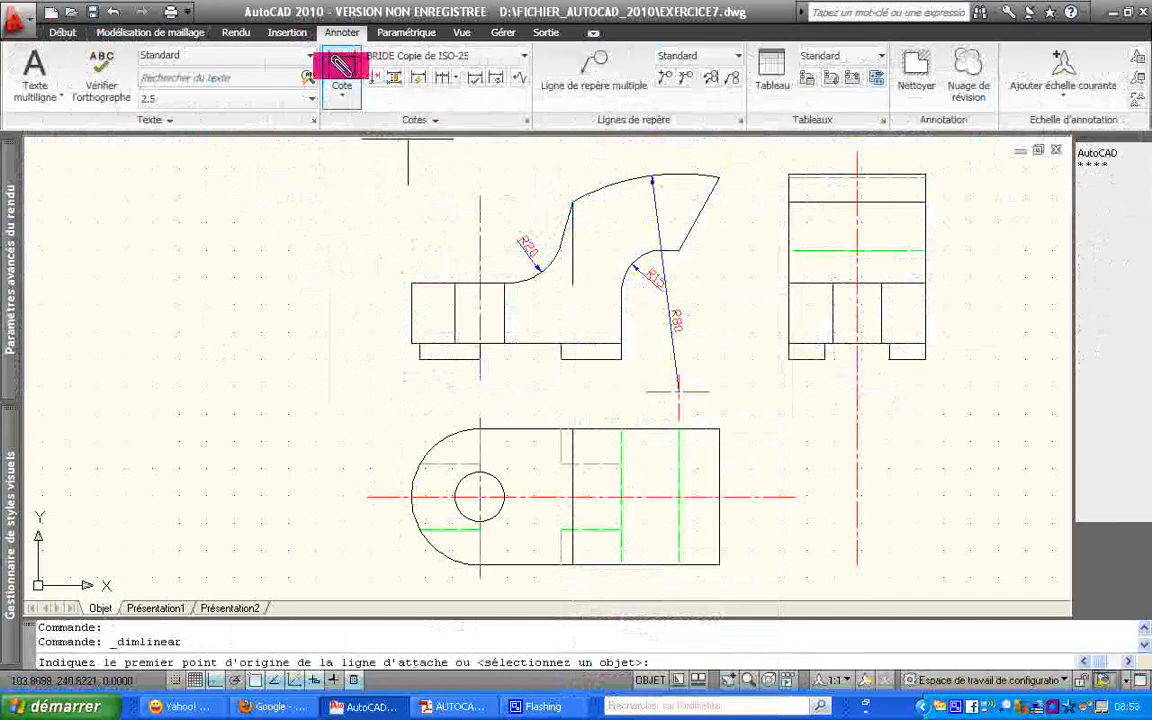
click(419, 361)
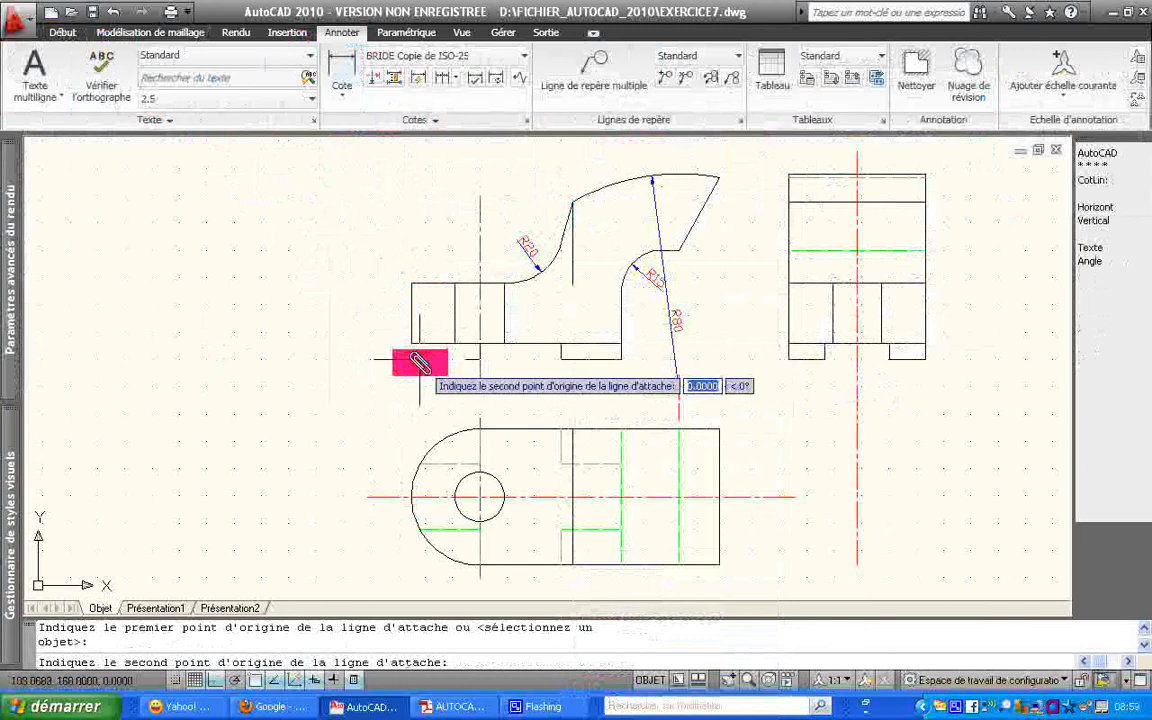
click(410, 284)
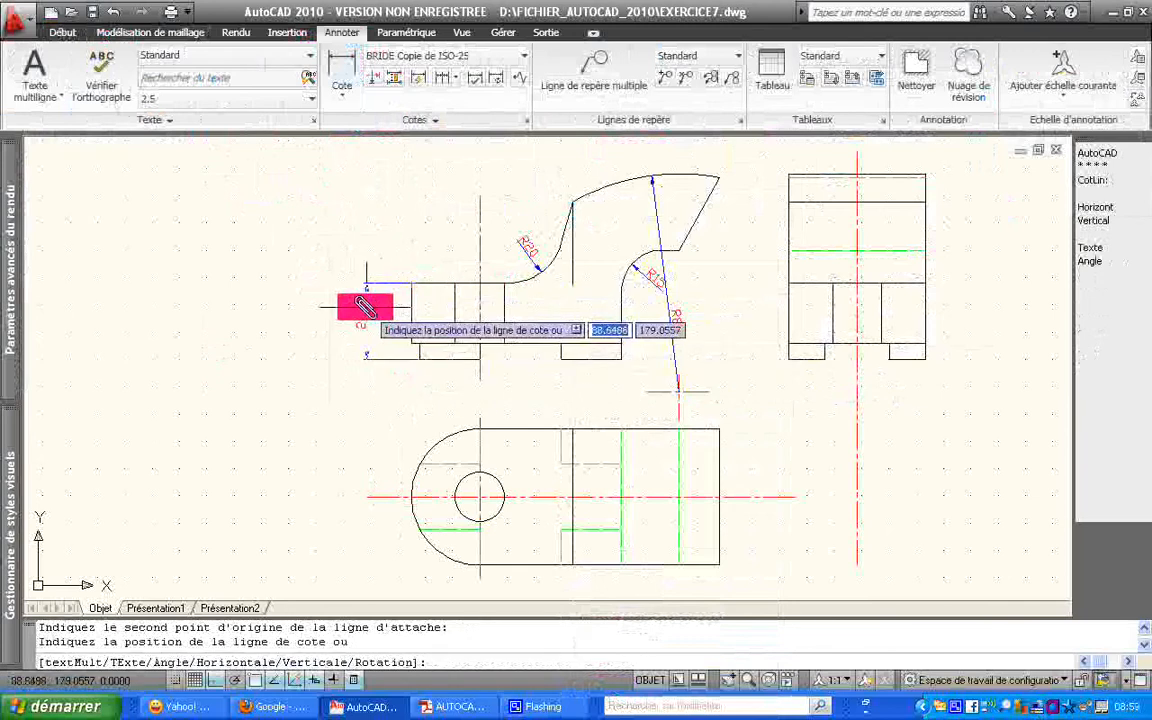
click(372, 311)
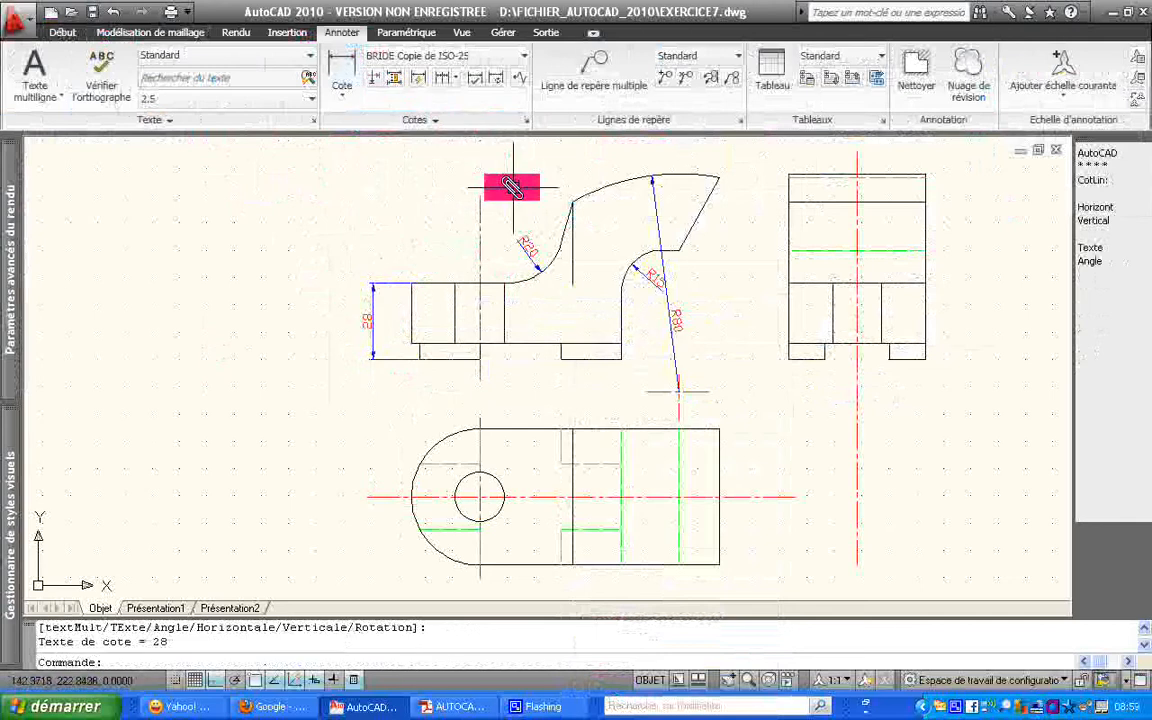
Dimension the angle between the arm's slanted left edge and the vertical reference line, placing the arc near the edge's lower end, and restore the previous view
key(Return)
click(483, 316)
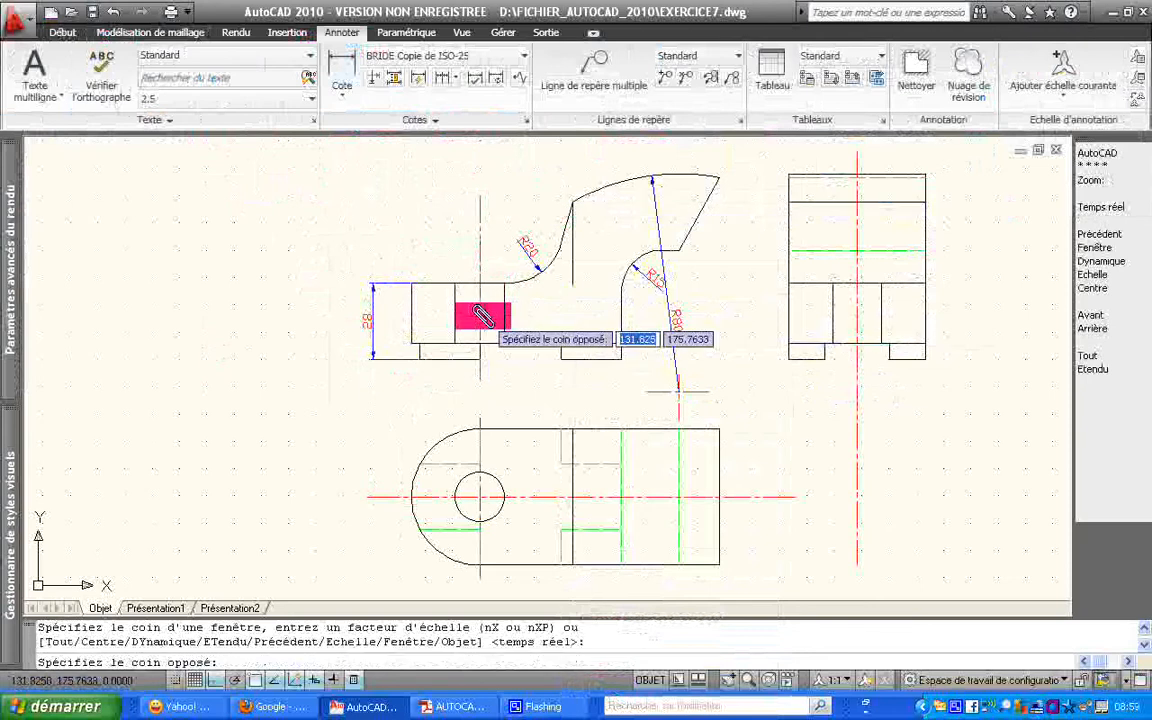
click(618, 177)
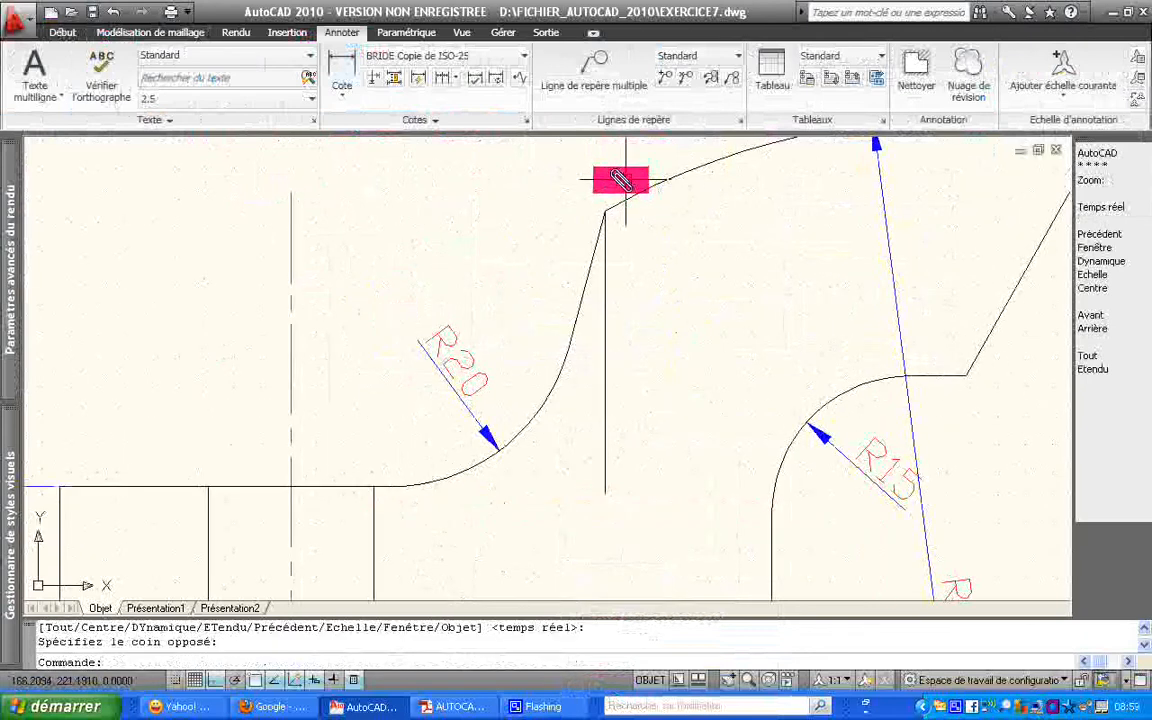
click(340, 92)
click(344, 201)
click(577, 318)
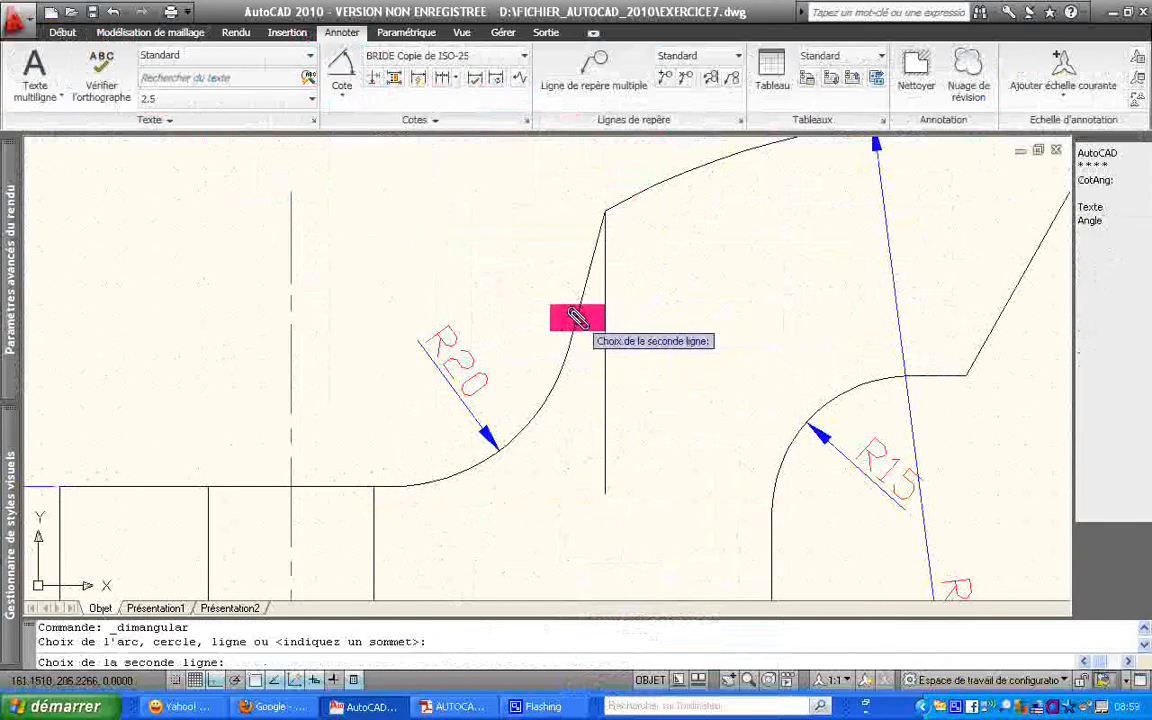
click(602, 318)
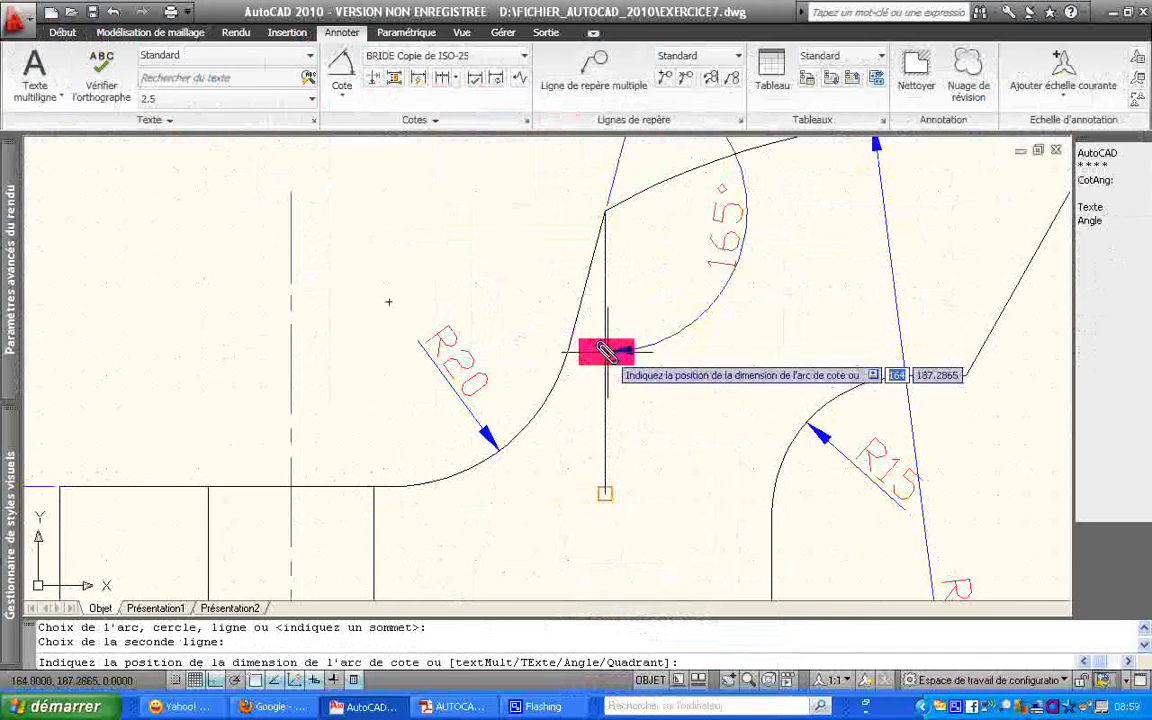
click(577, 362)
key(Return)
text(p)
key(Return)
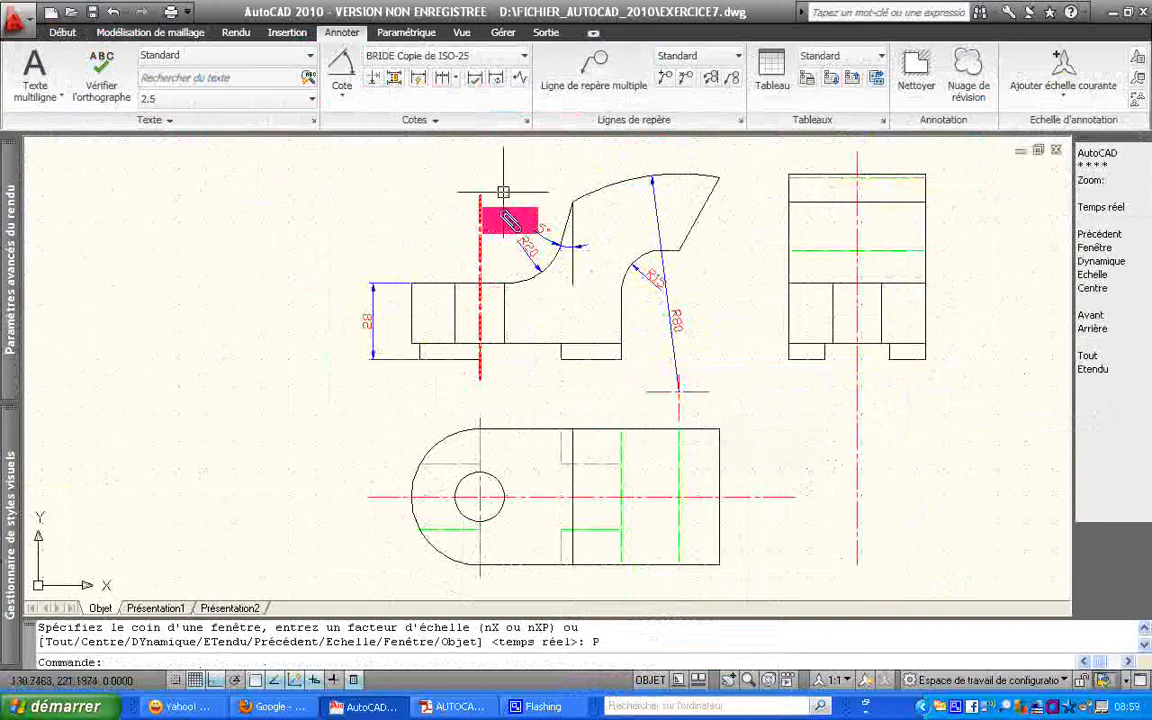
Add a horizontal linear dimension from the hole's axis to the right foot's bottom-left corner, placing it just below the front view
click(340, 90)
click(347, 130)
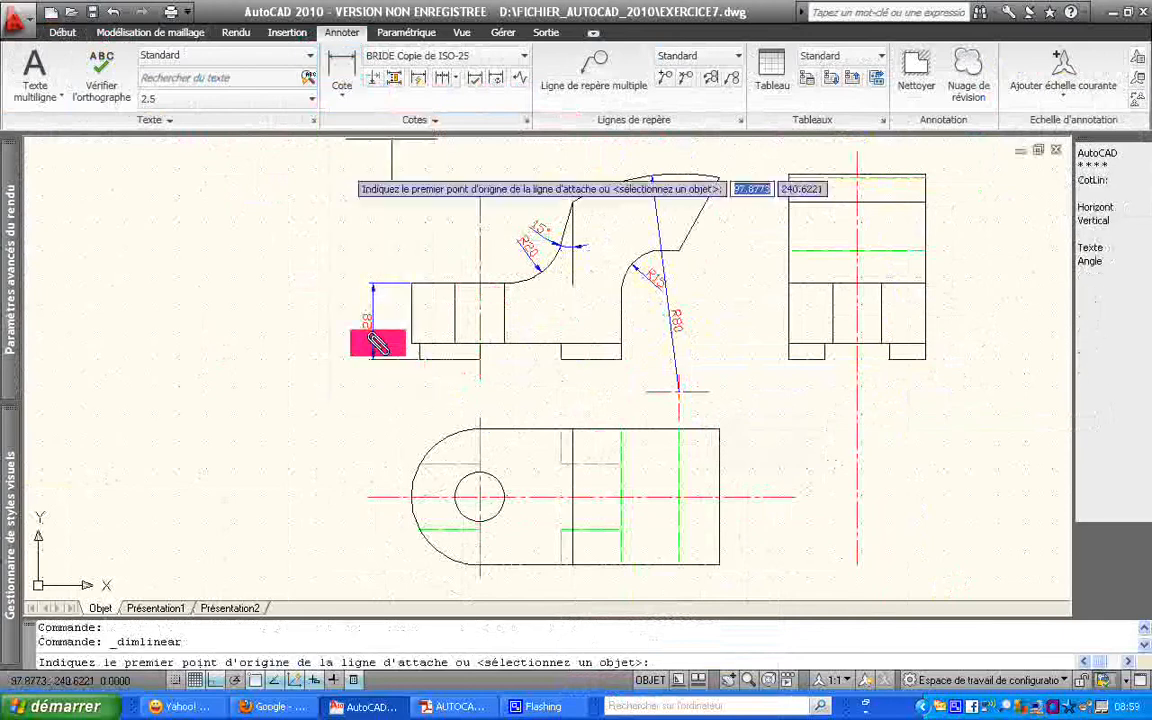
click(476, 375)
click(560, 360)
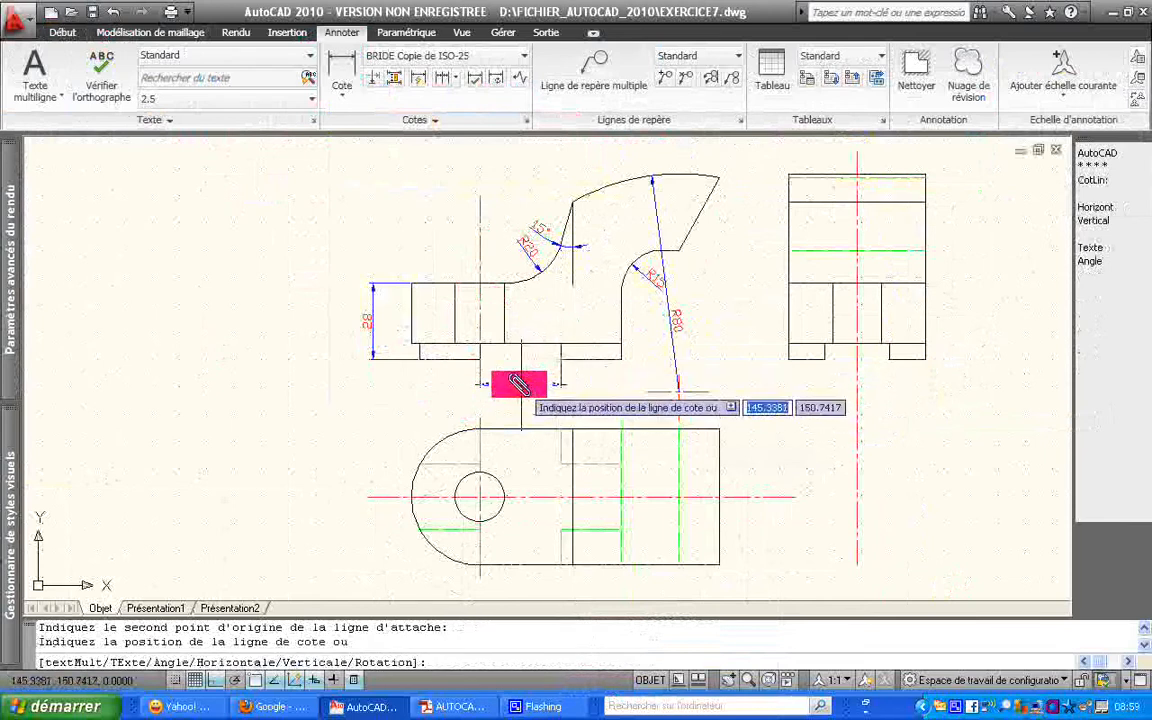
click(519, 385)
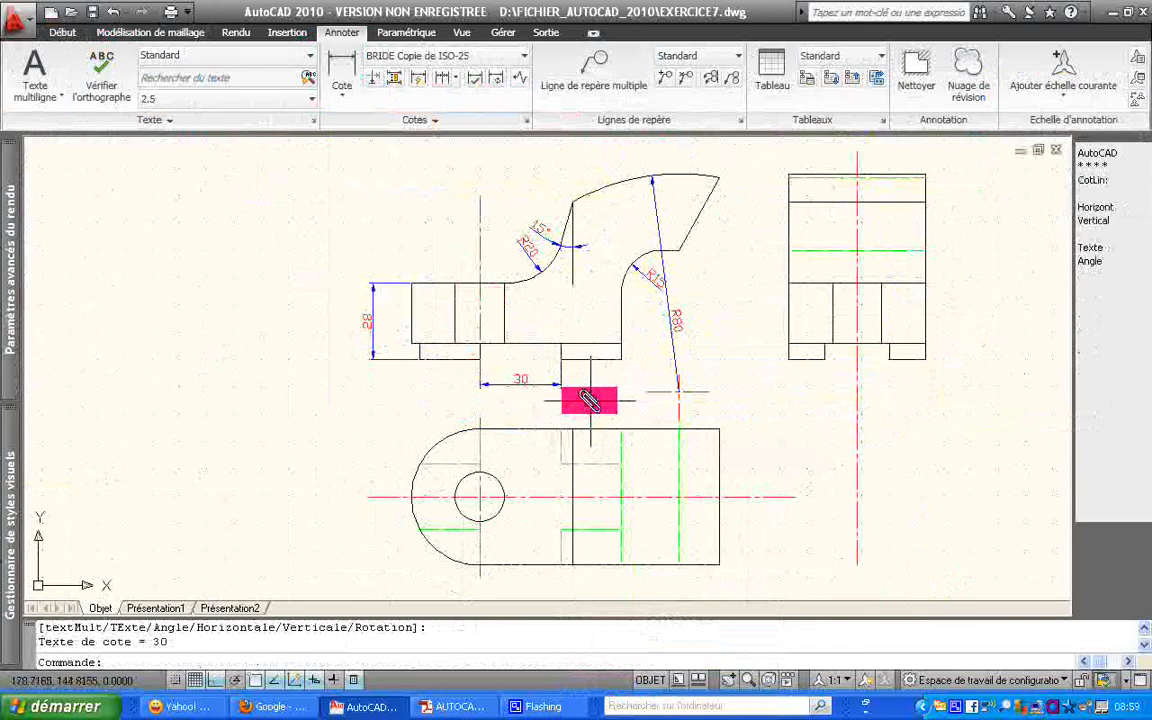
Add a horizontal linear dimension from the hole's axis to the right foot's bottom-right corner, placing it below the shorter horizontal dimension
key(Return)
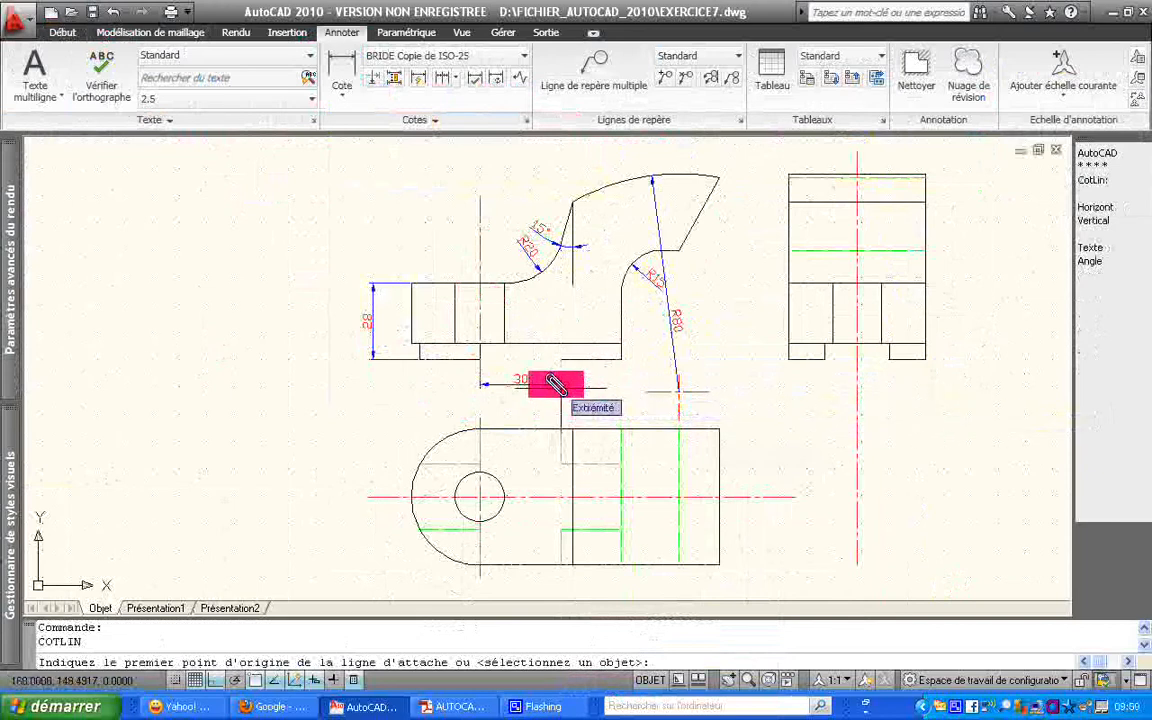
click(480, 387)
click(608, 369)
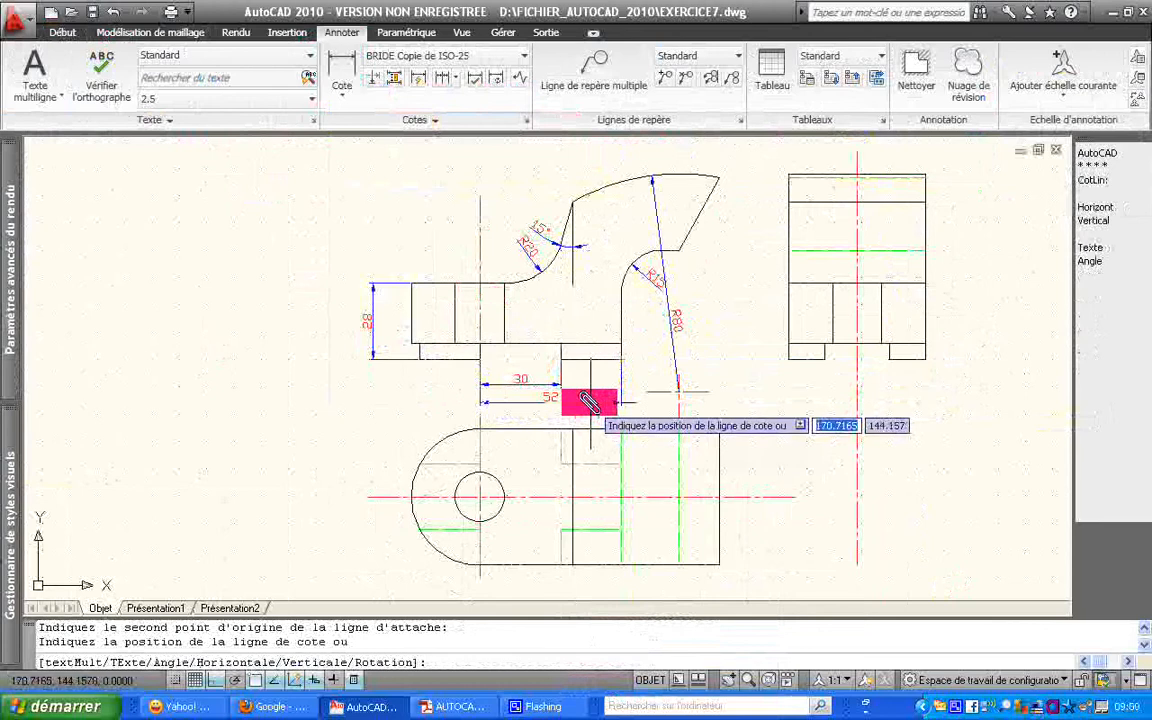
click(590, 401)
Move the shorter horizontal dimension's line slightly up, closer to the feet of the front view
click(524, 385)
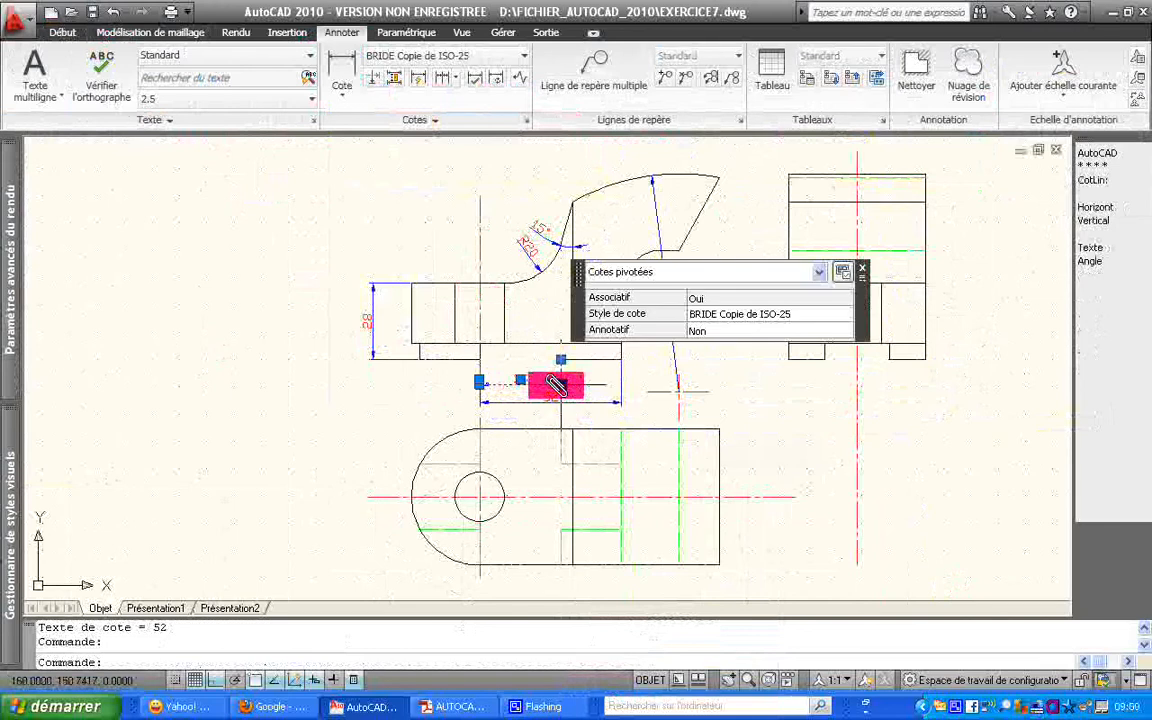
click(556, 386)
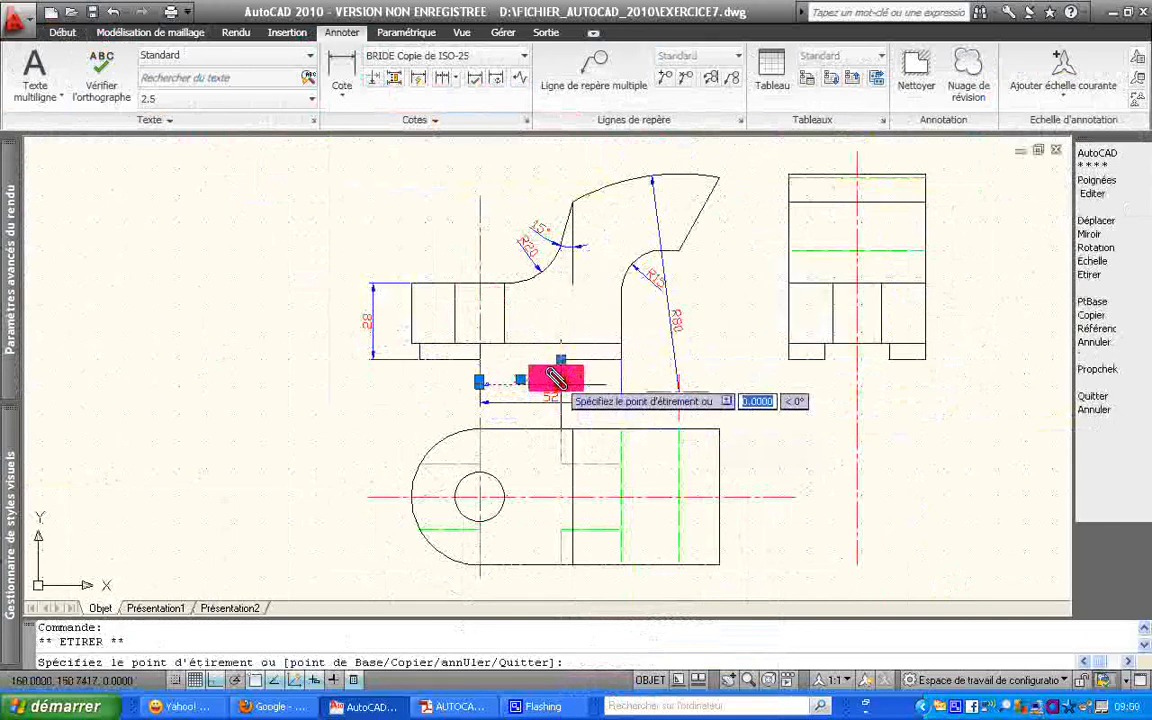
click(556, 377)
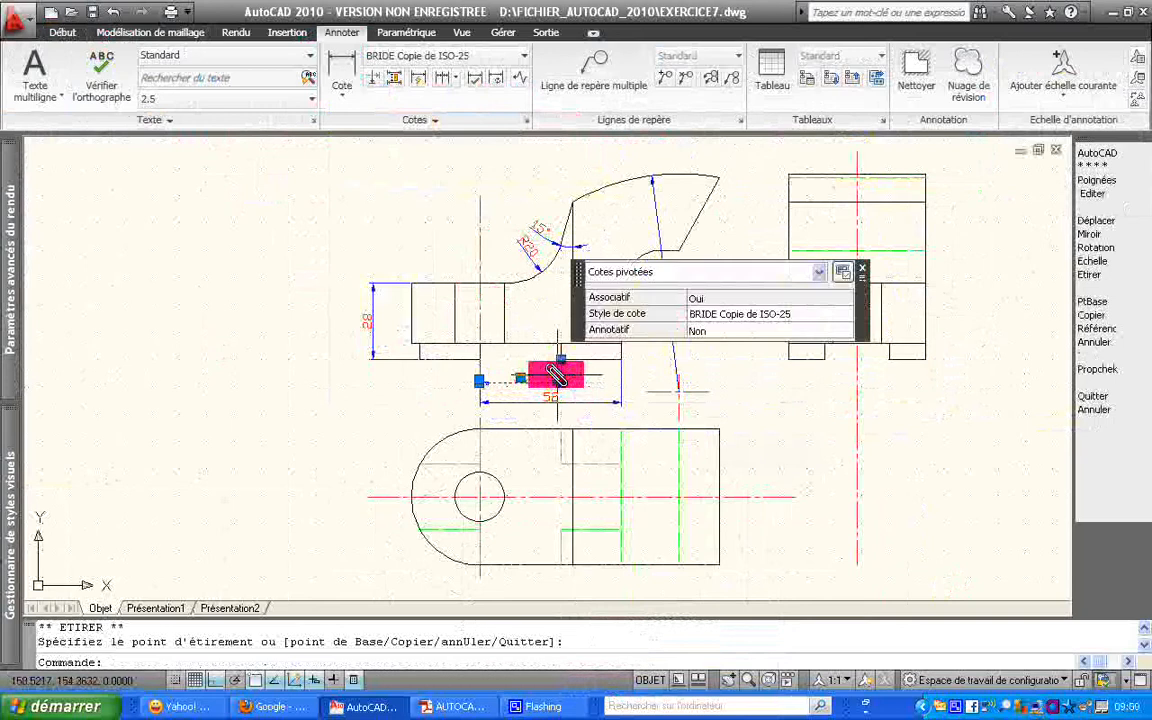
key(Escape)
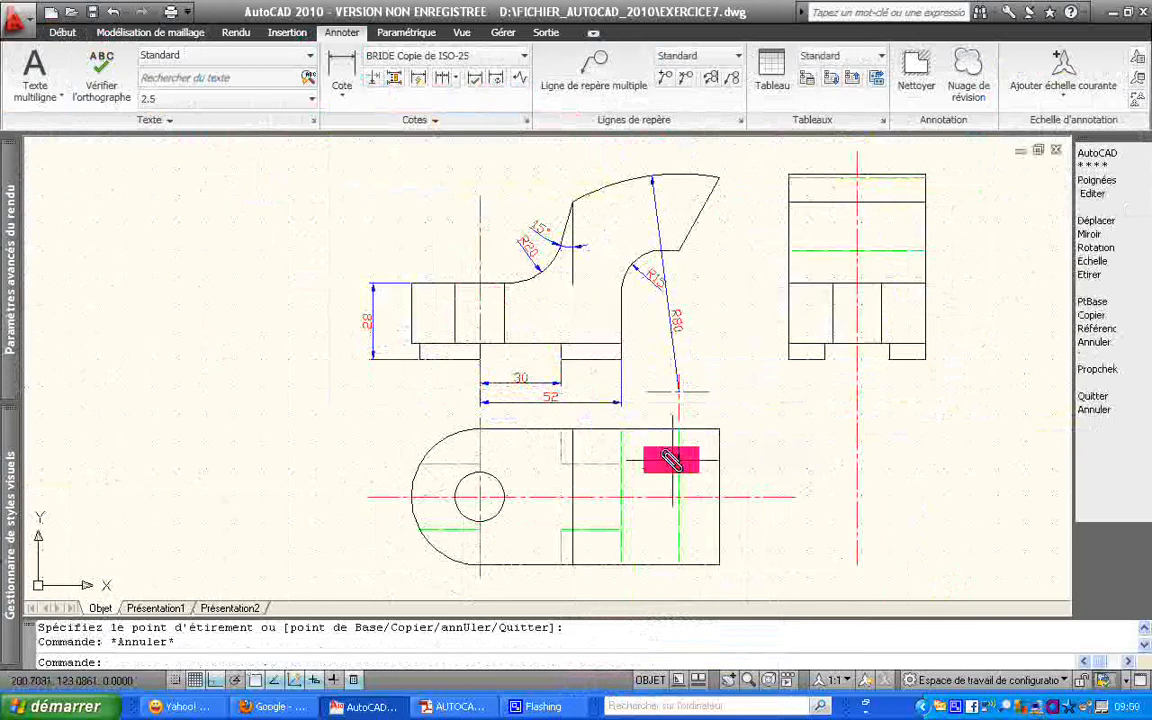
Try to move the shorter horizontal dimension's line further toward the right foot, and delete that dimension
text(z)
key(Return)
click(424, 429)
click(764, 193)
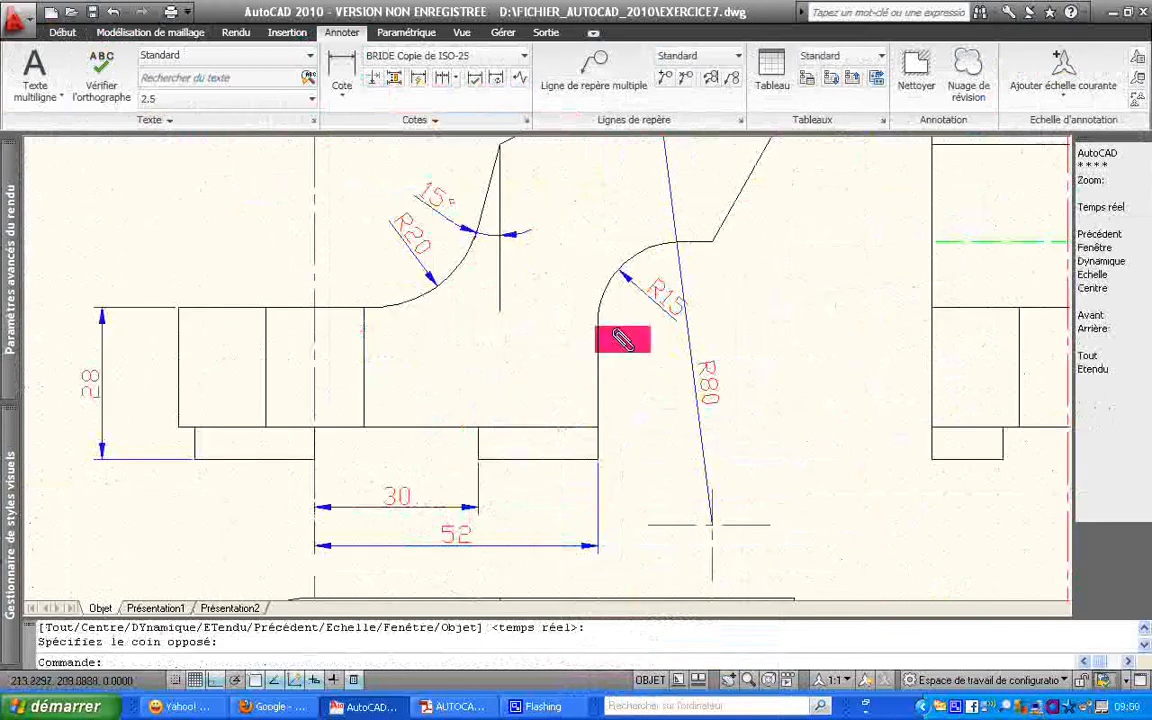
click(423, 507)
click(478, 508)
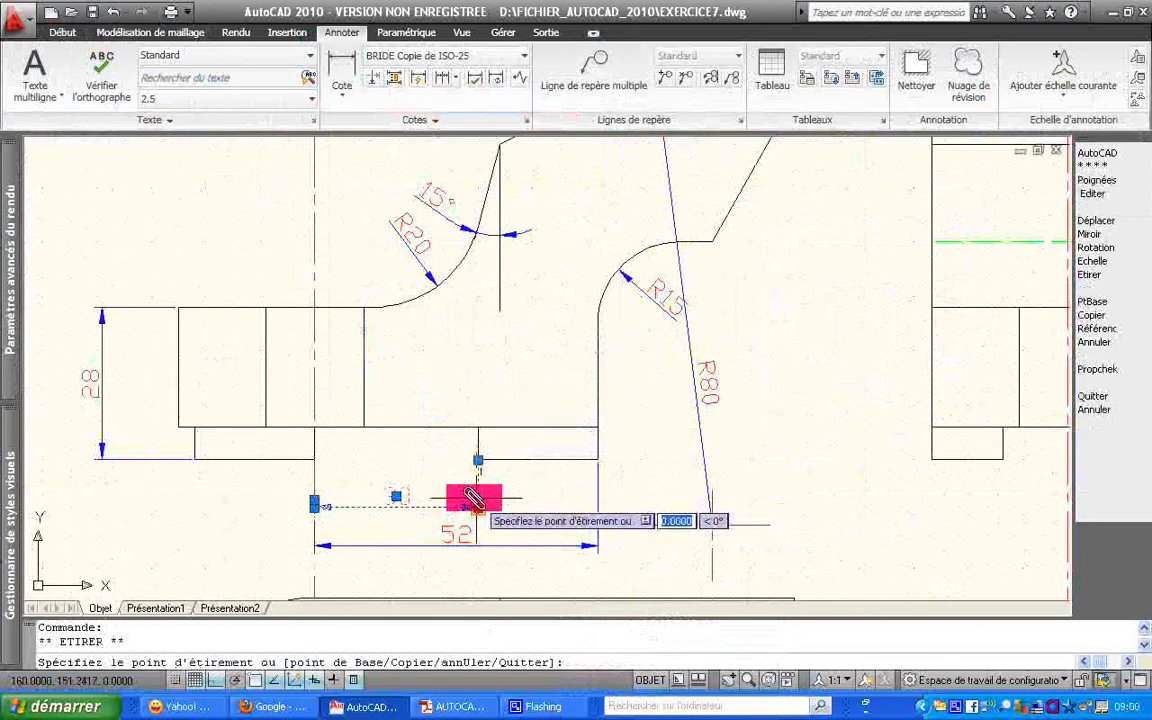
click(478, 500)
key(Escape)
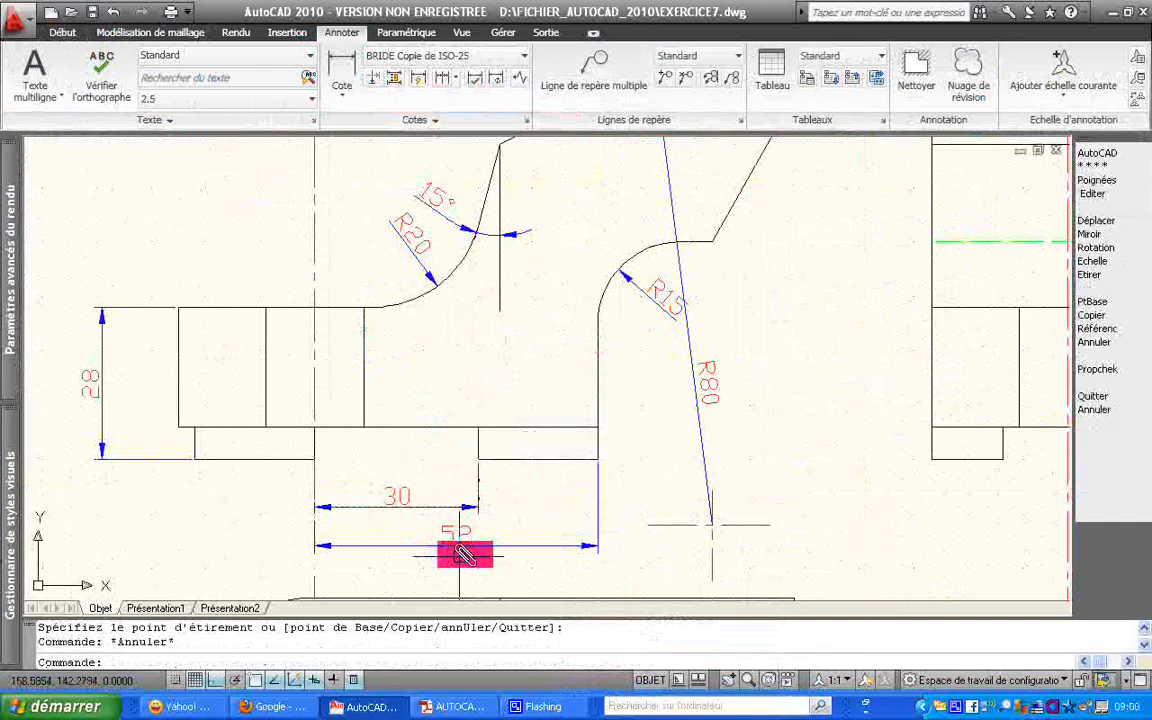
click(440, 508)
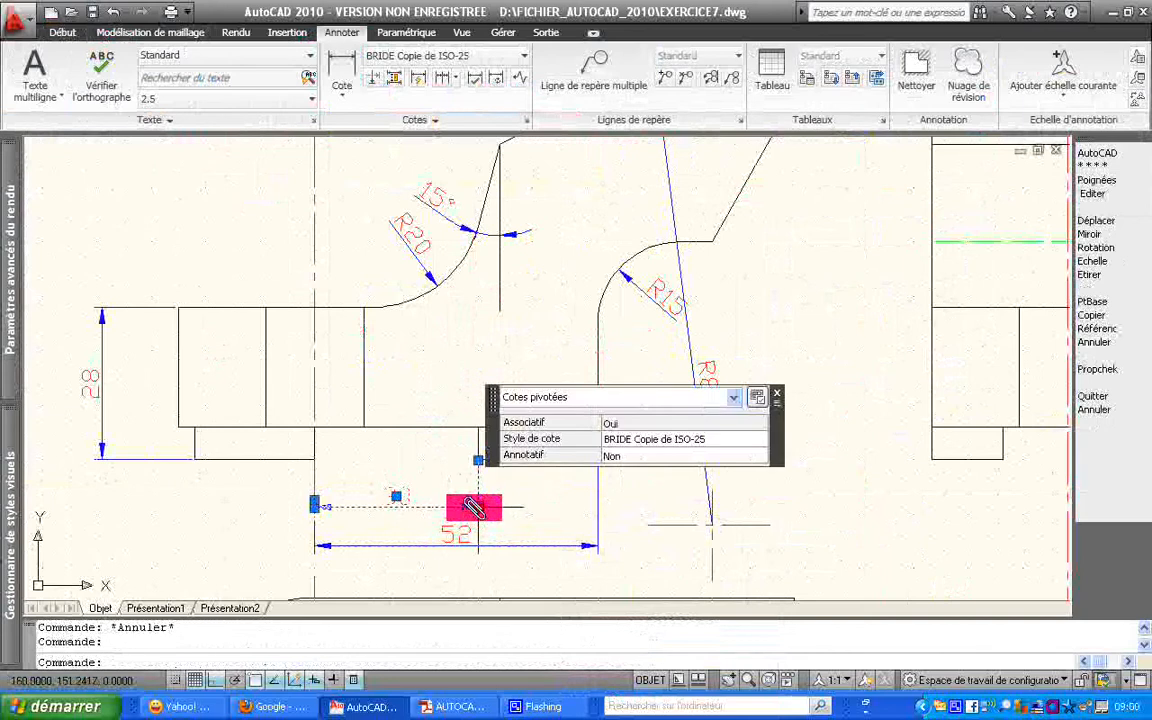
key(Delete)
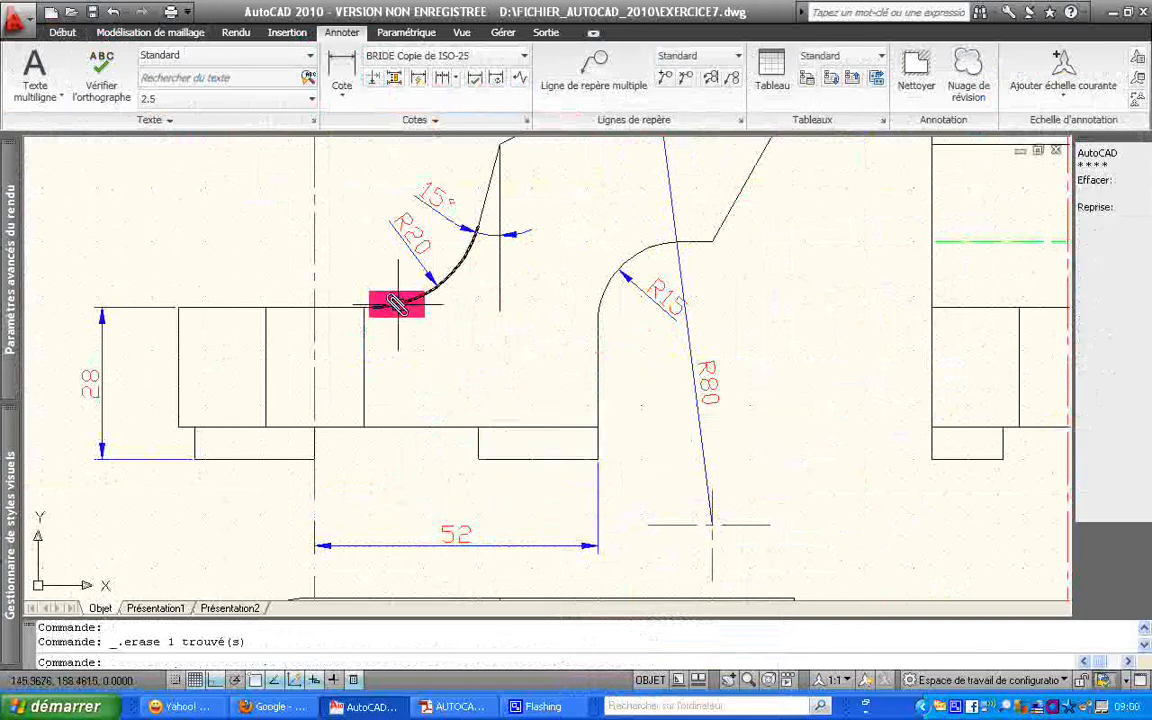
Add a horizontal linear dimension from the hole's axis to the right foot's bottom-left corner, placing it just below the feet
click(338, 86)
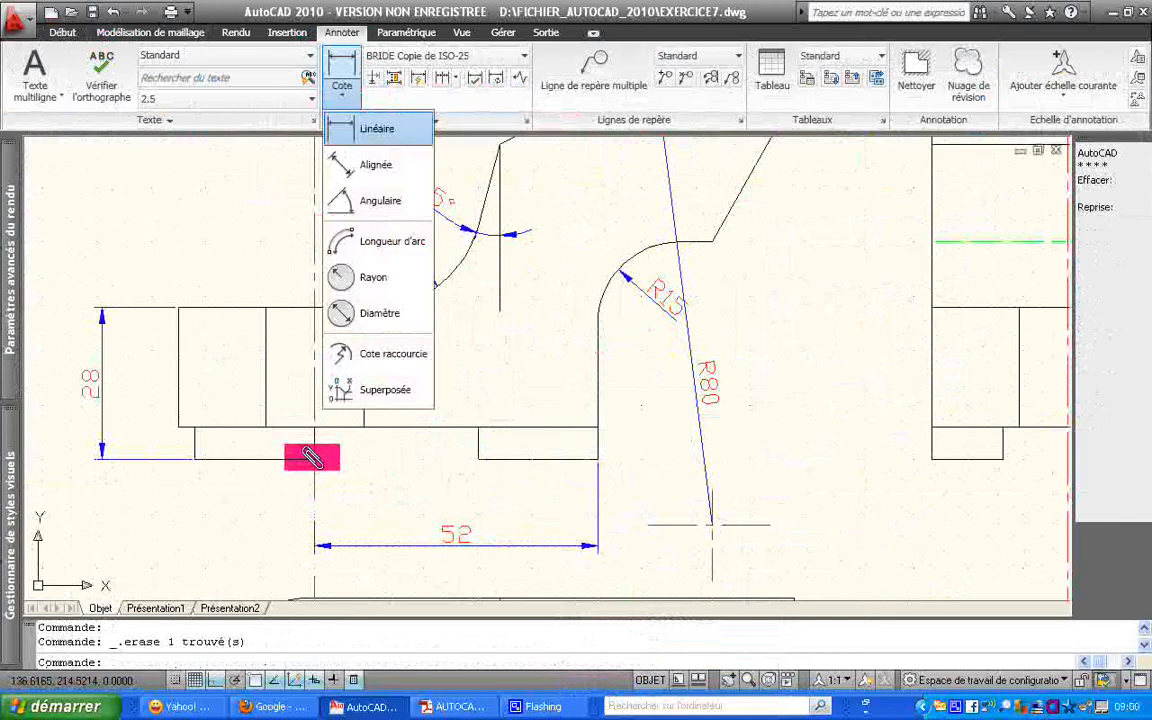
click(372, 126)
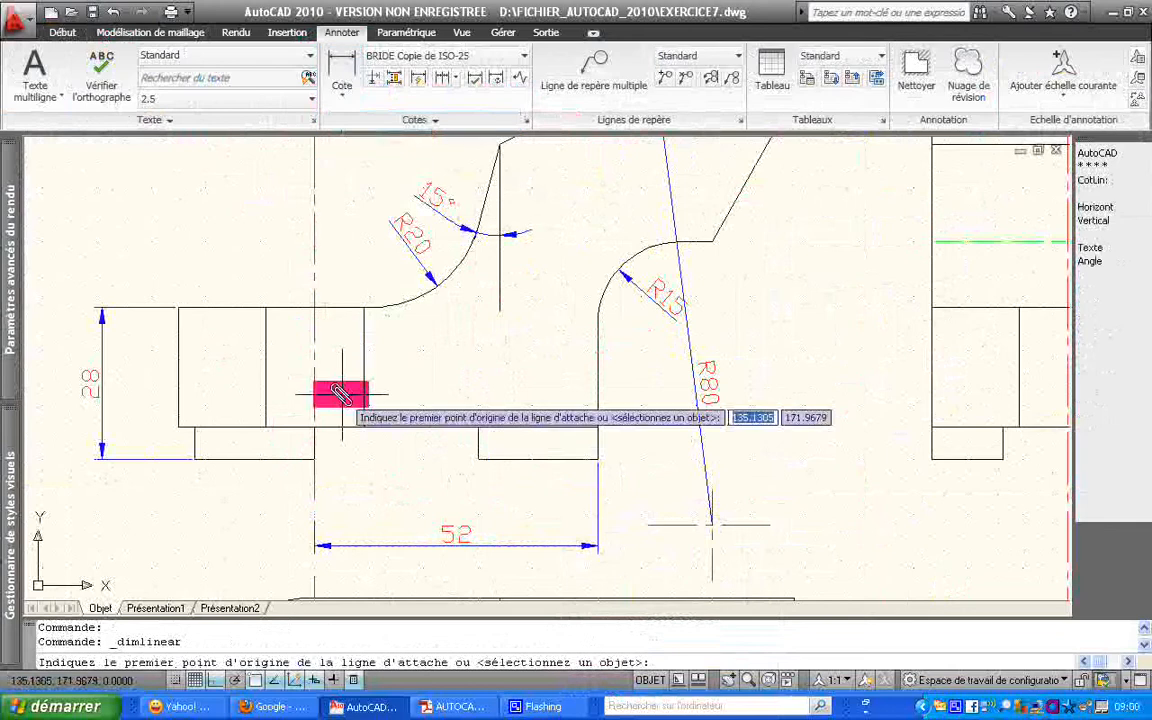
click(314, 460)
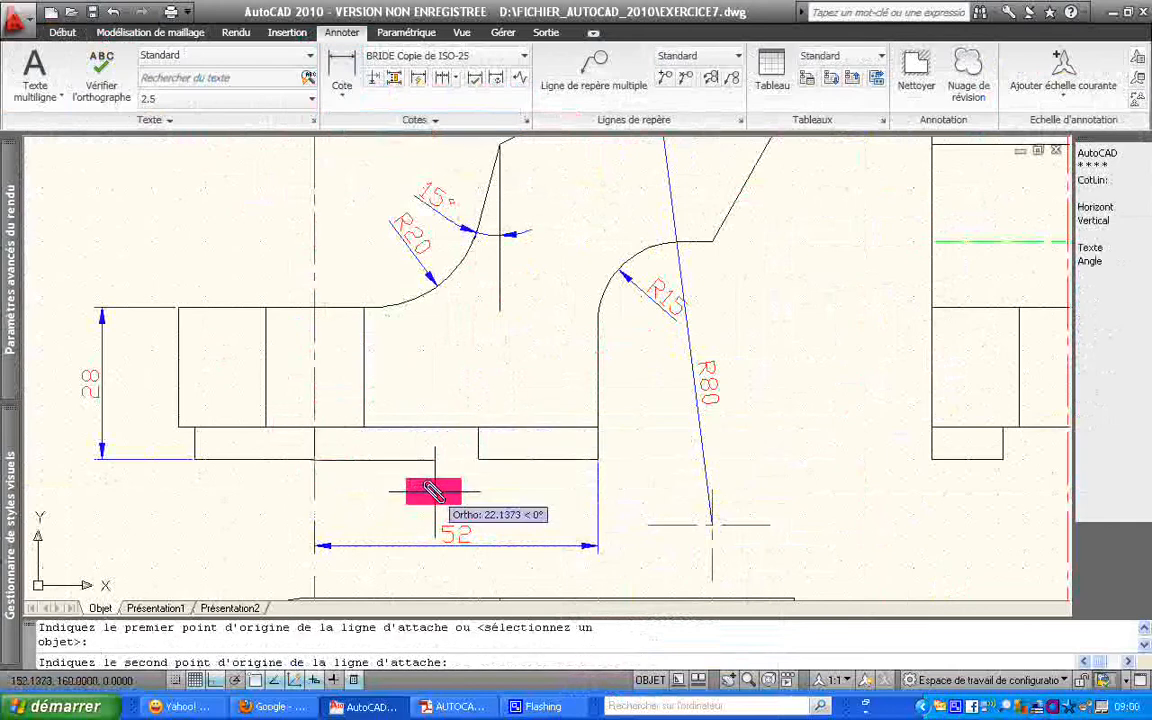
click(478, 459)
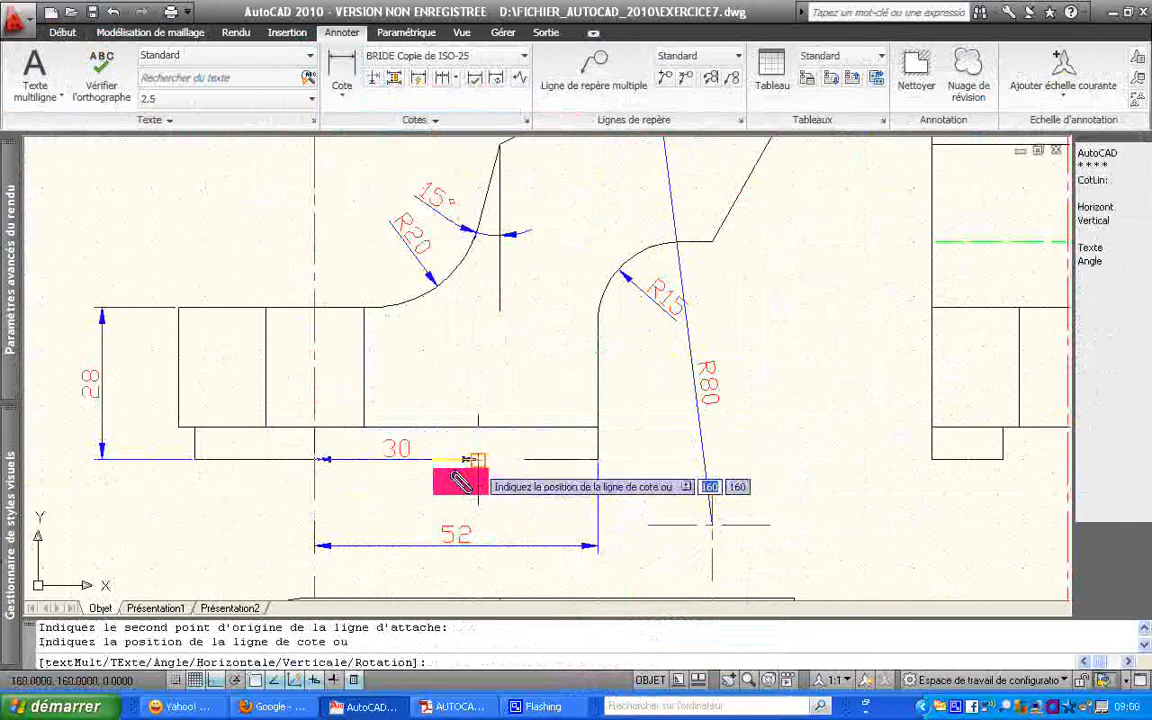
click(440, 481)
Replace the longer horizontal dimension with one from the hole's axis to the right foot's bottom-right corner, placed close below the shorter one
click(440, 545)
key(Delete)
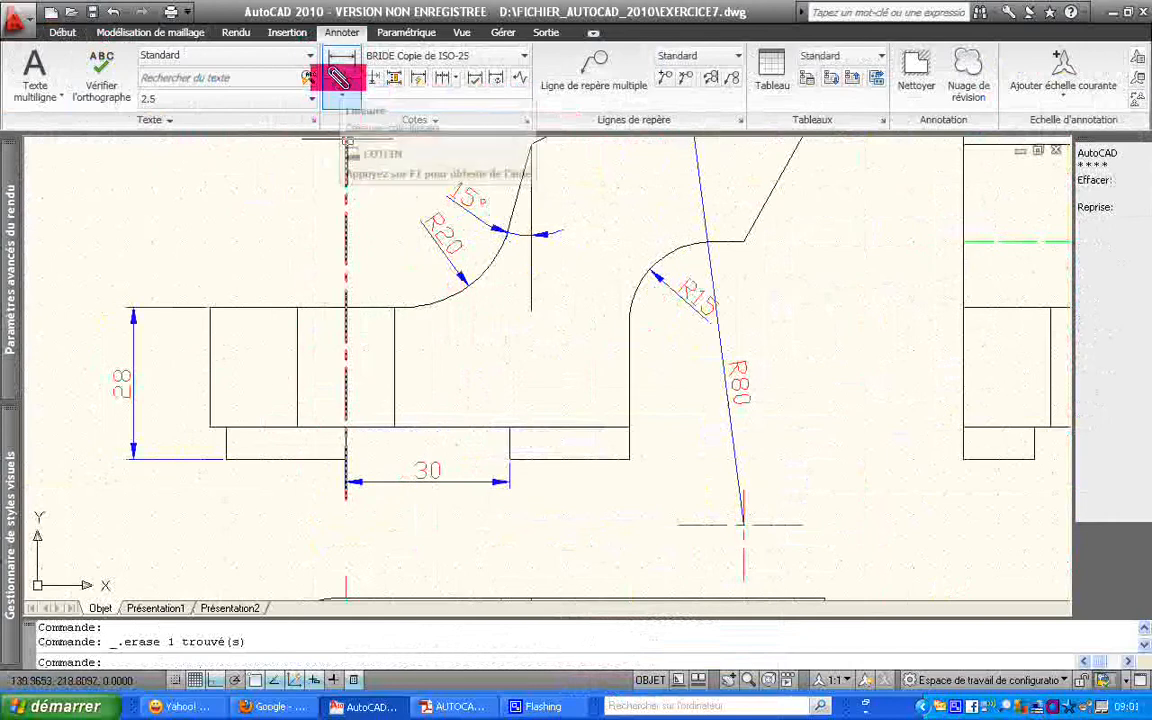
click(338, 70)
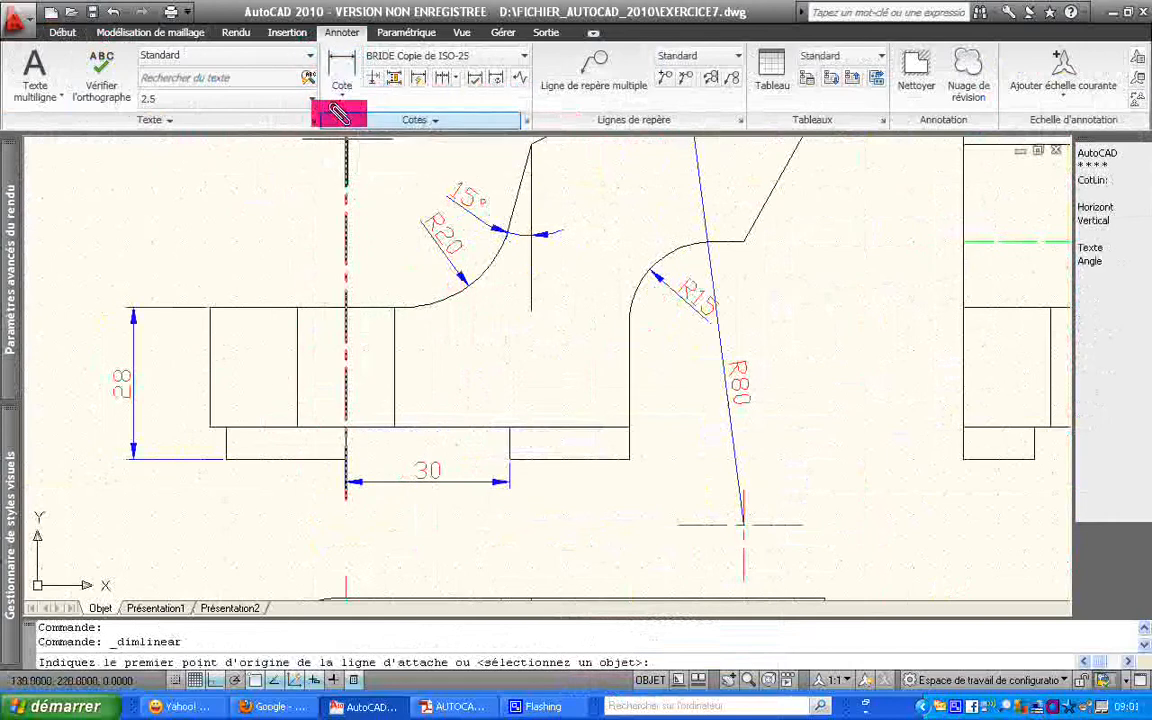
click(338, 97)
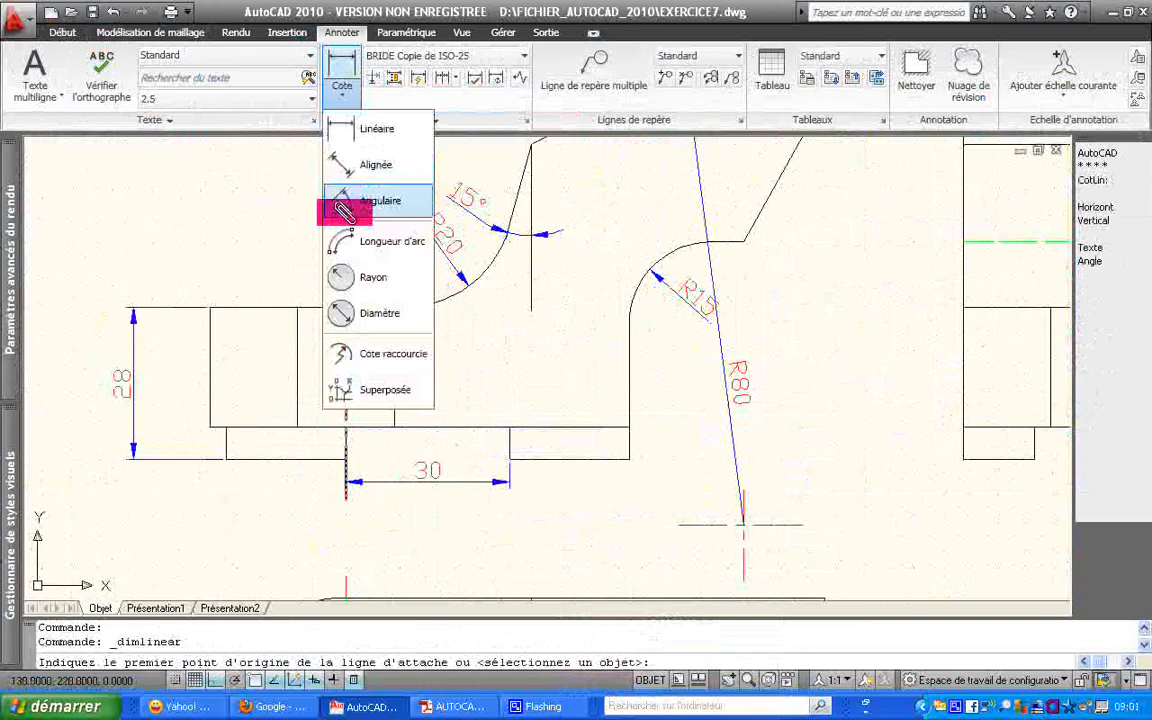
click(343, 128)
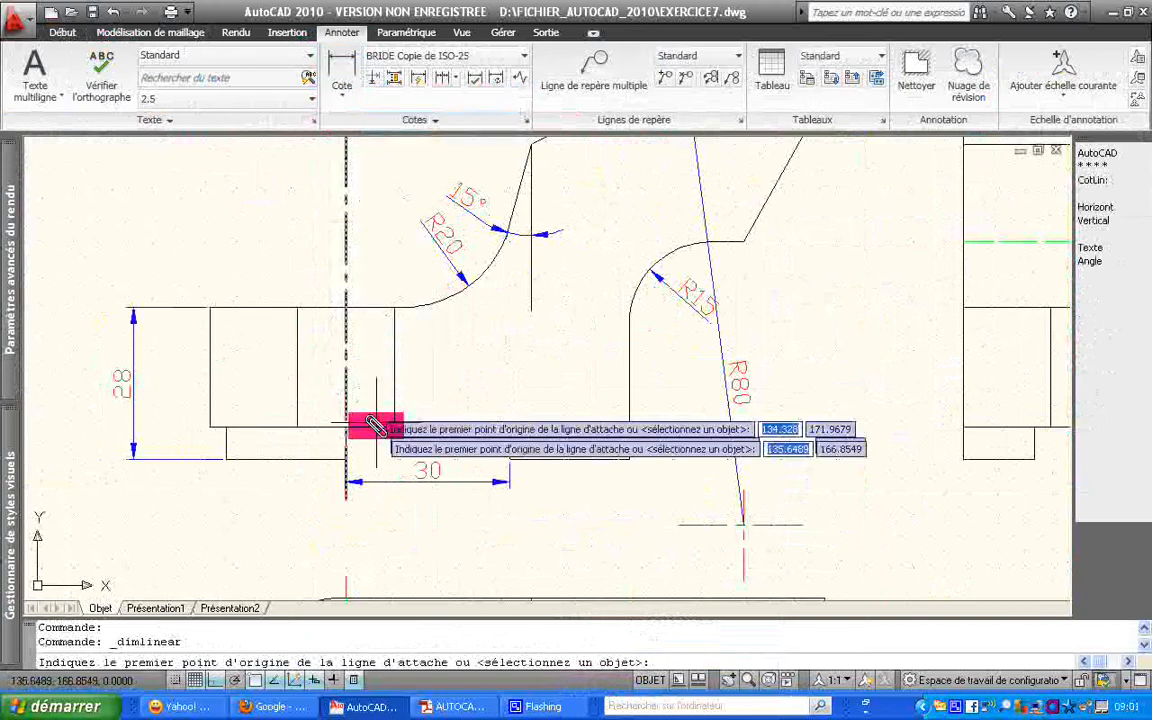
click(349, 497)
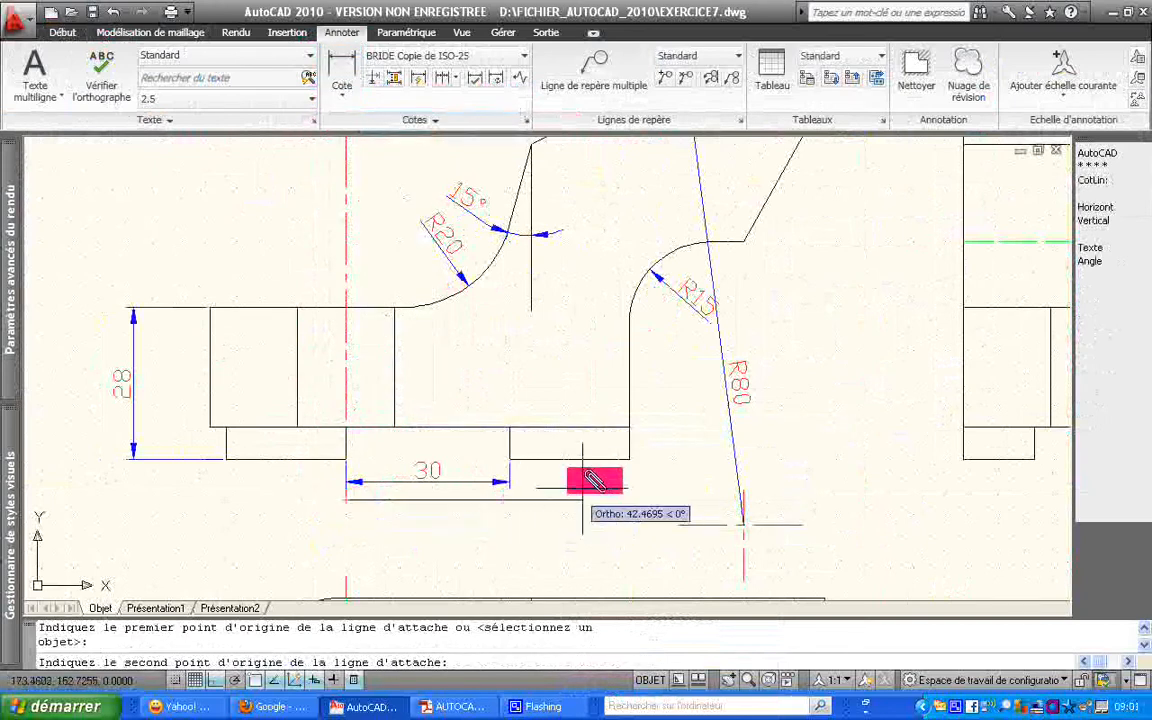
click(615, 463)
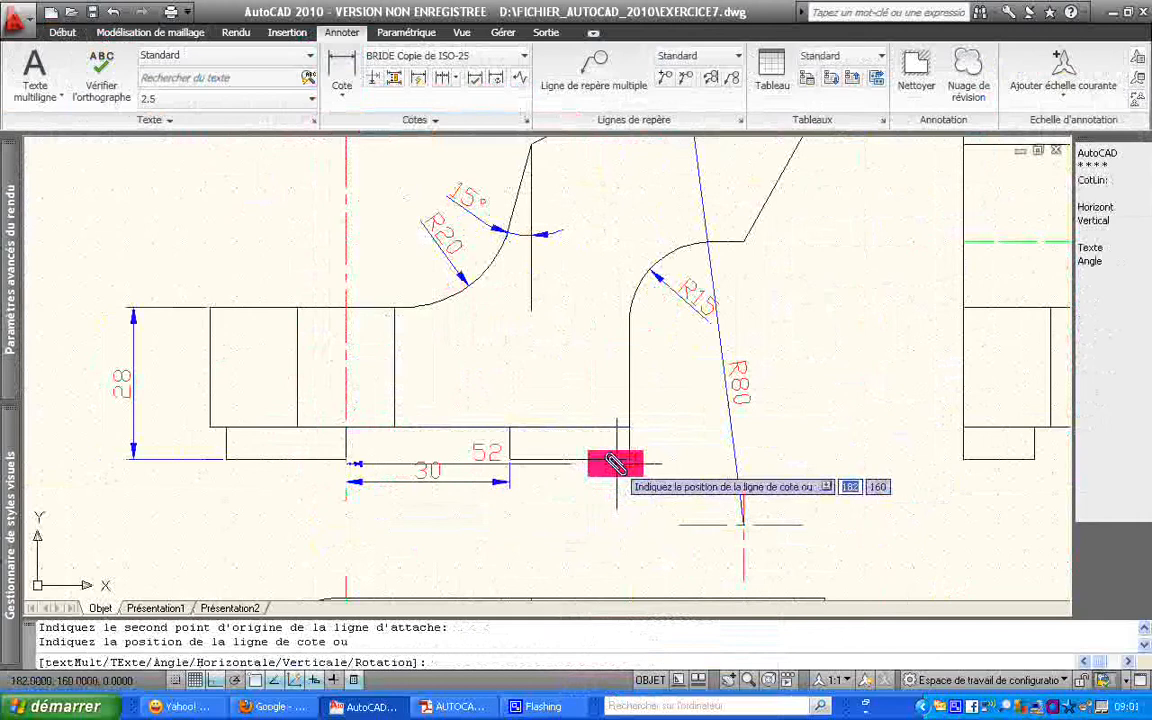
click(566, 511)
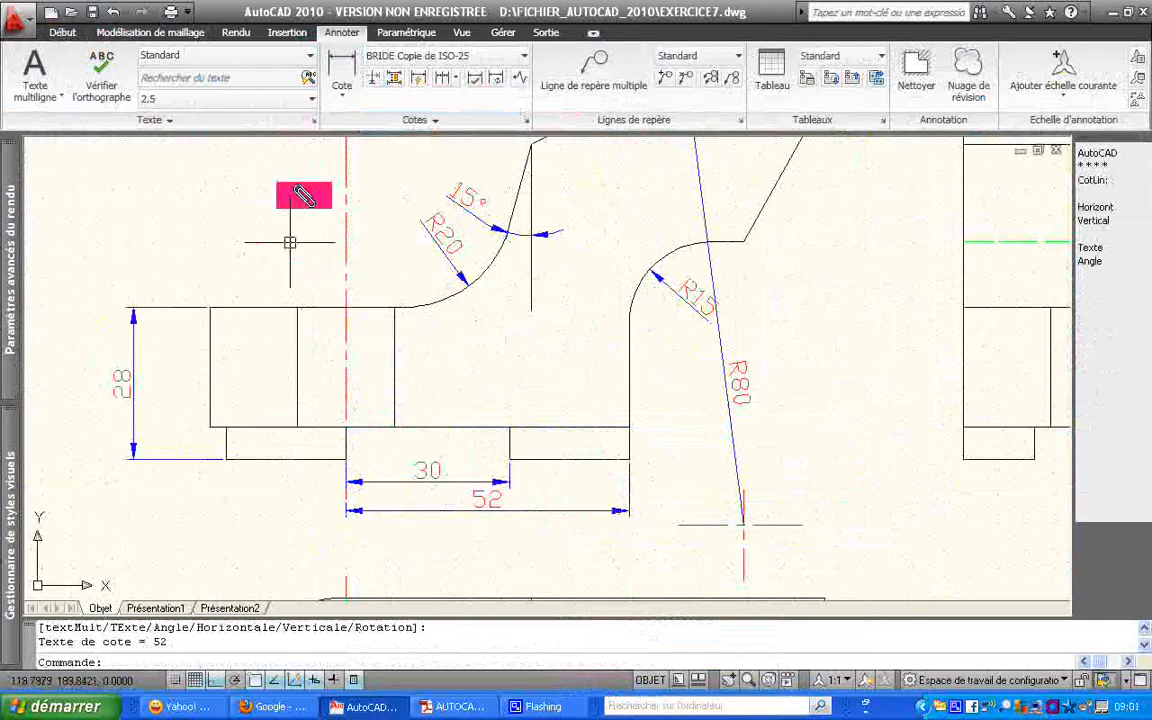
Add a horizontal linear dimension from the hole's axis to the lower end of the arm's slanted edge, placing it below the other two
click(341, 95)
click(347, 128)
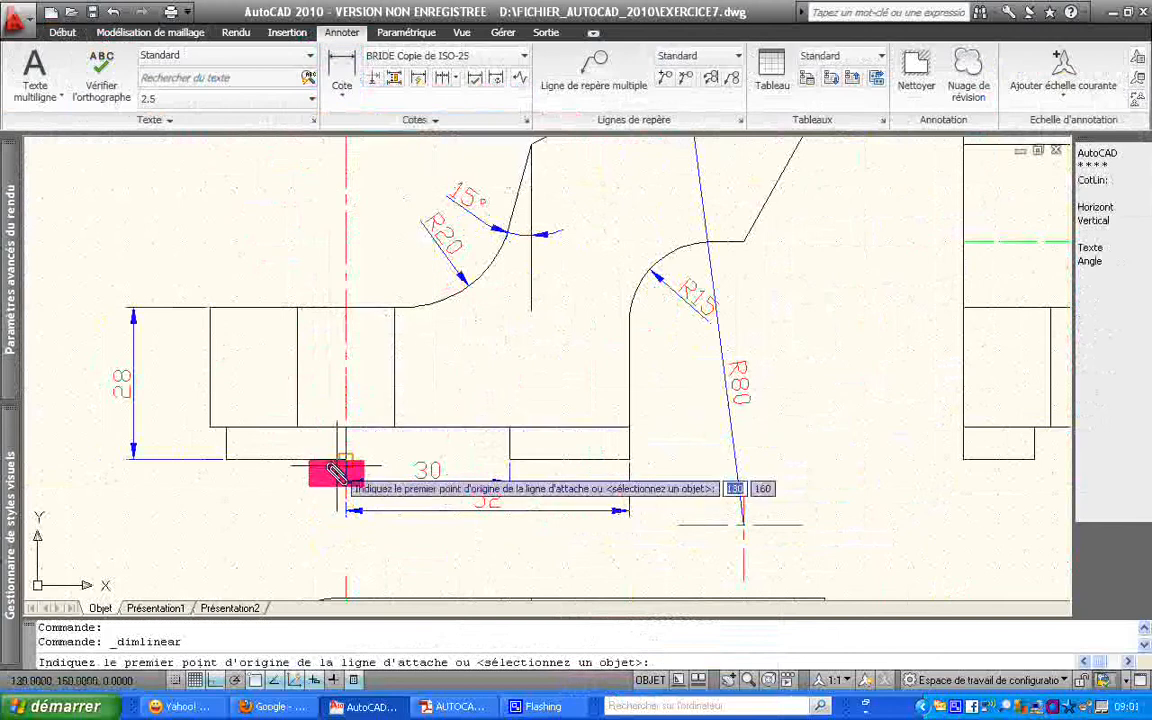
click(345, 510)
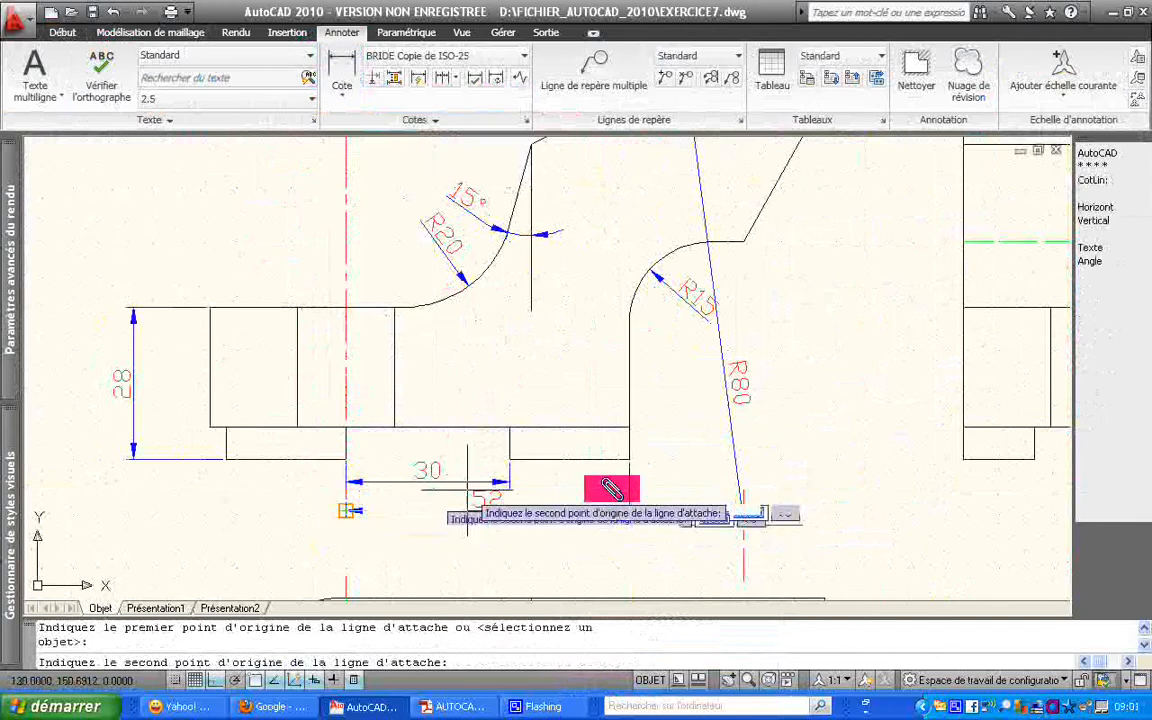
click(744, 243)
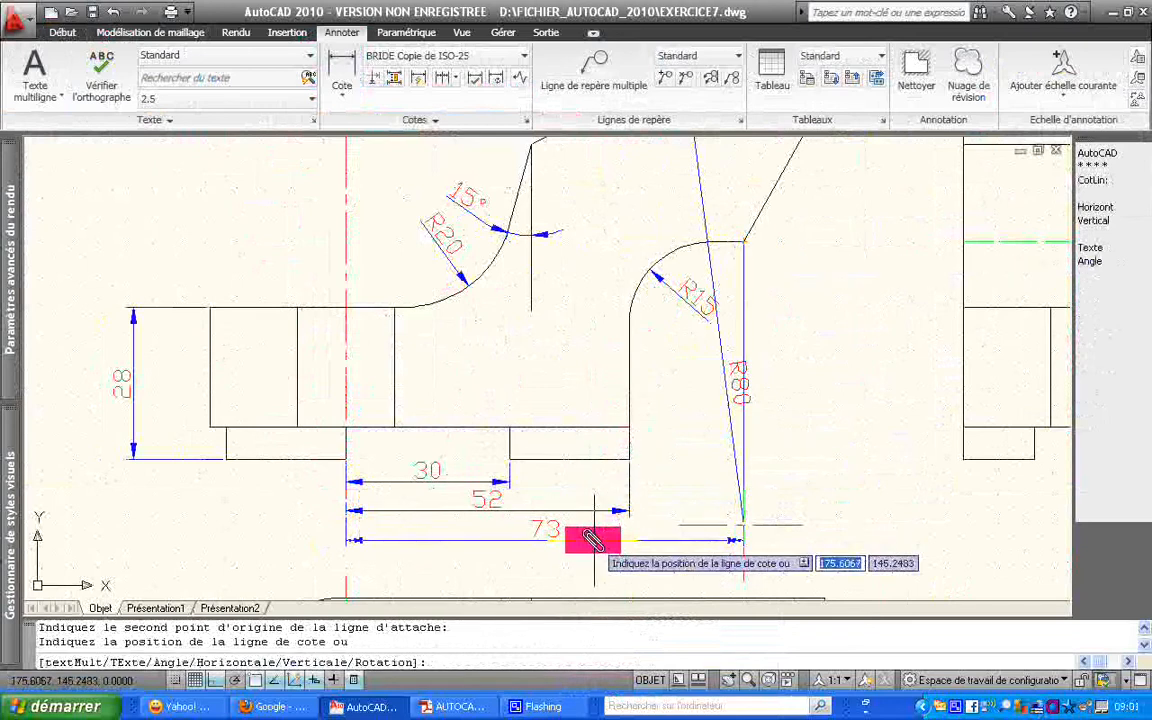
click(593, 540)
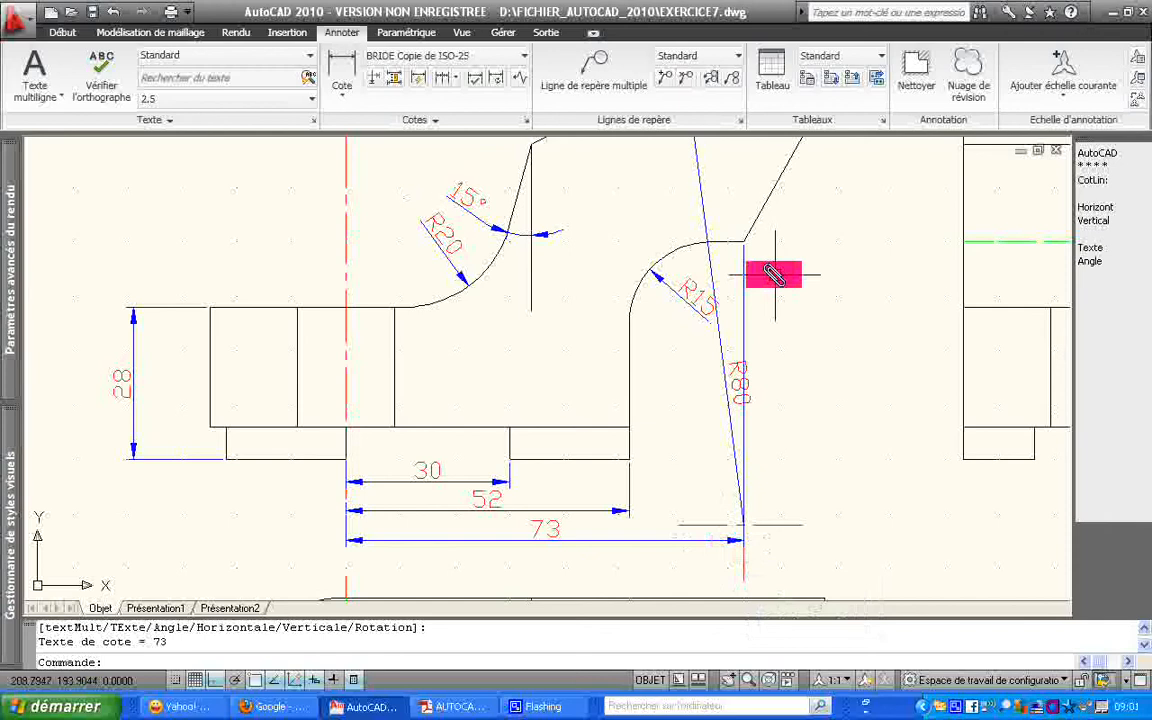
Add a horizontal linear dimension from the lowest dimension's right end to the arm's upper-right tip, aligning it with that dimension
text(z)
key(Return)
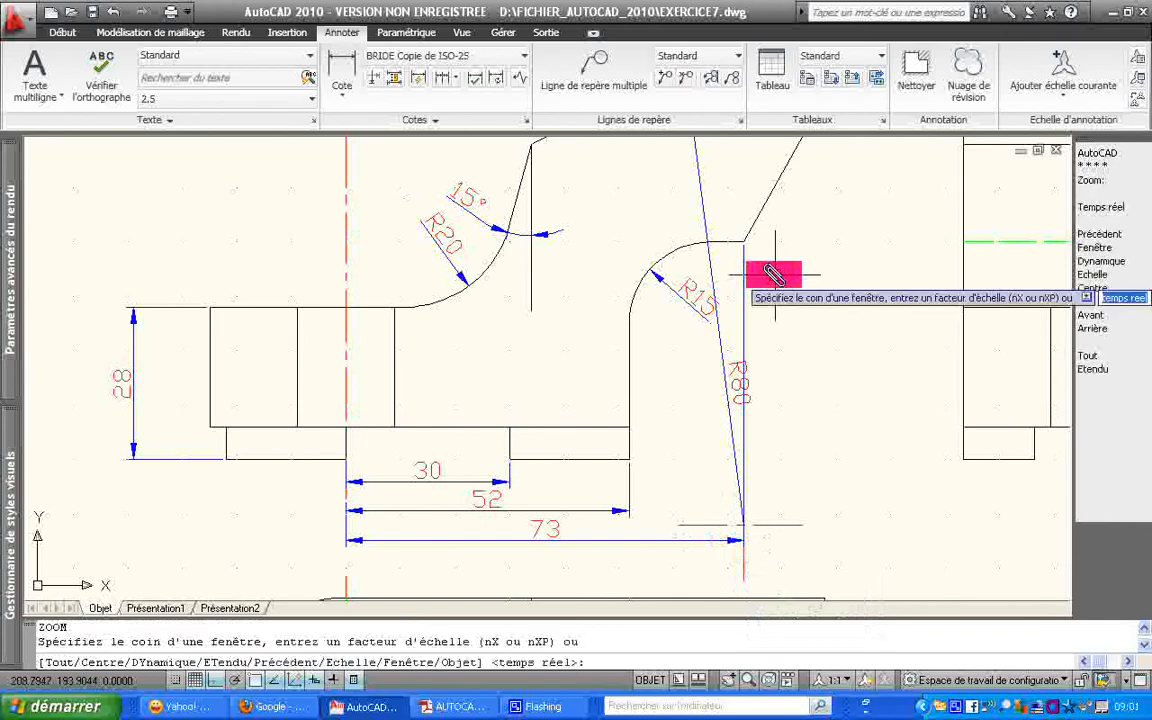
text(T)
key(Return)
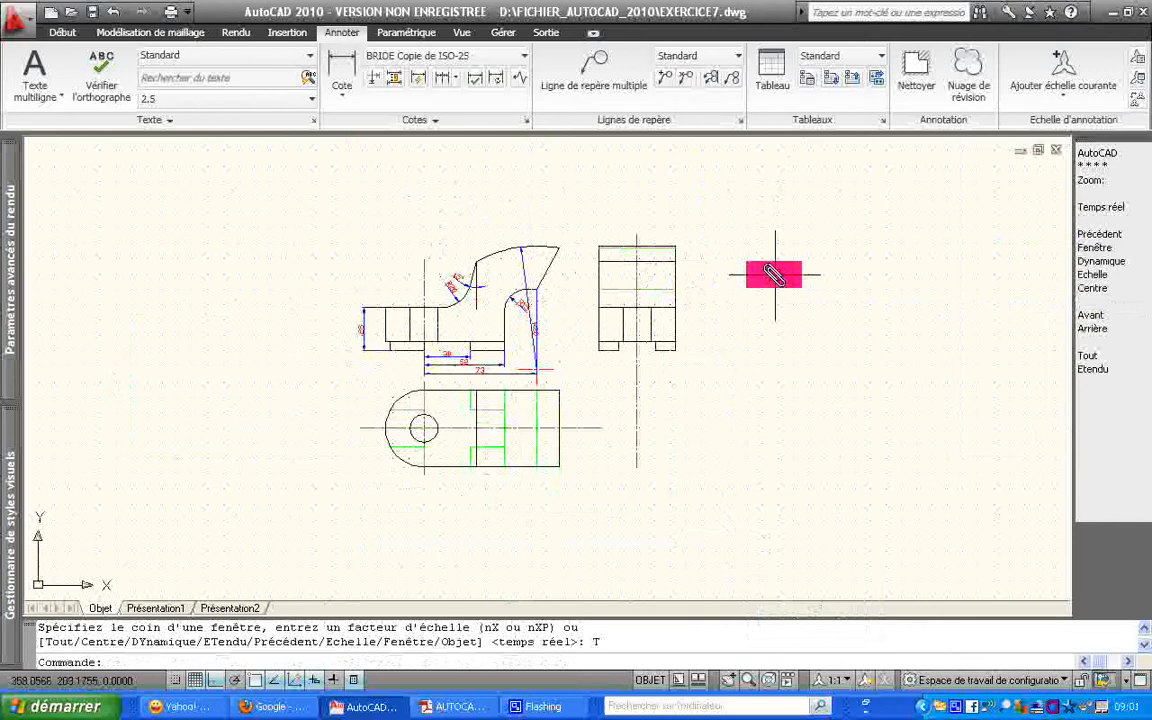
key(Return)
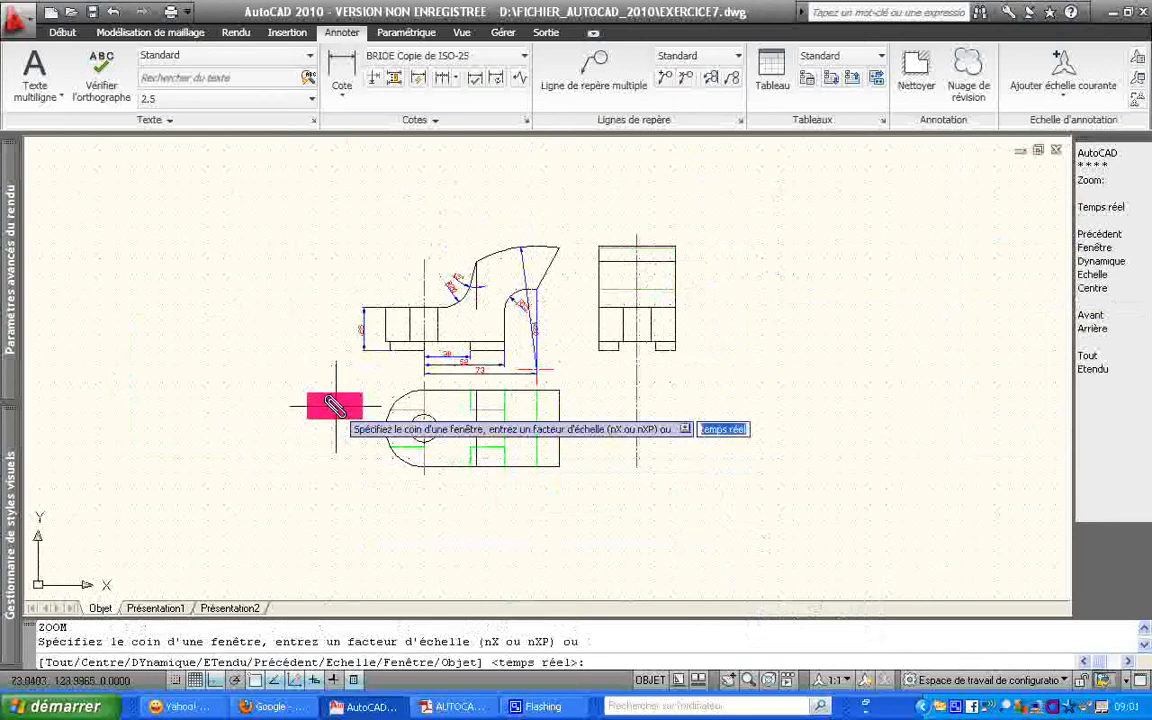
click(336, 405)
click(576, 219)
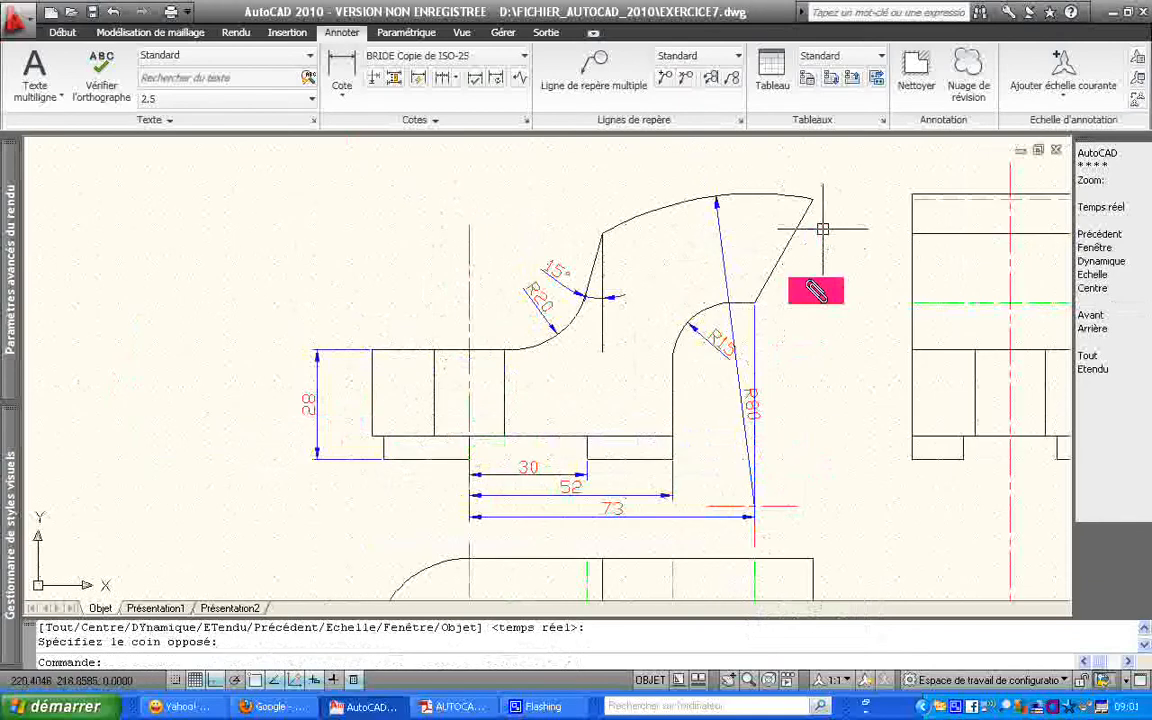
click(342, 88)
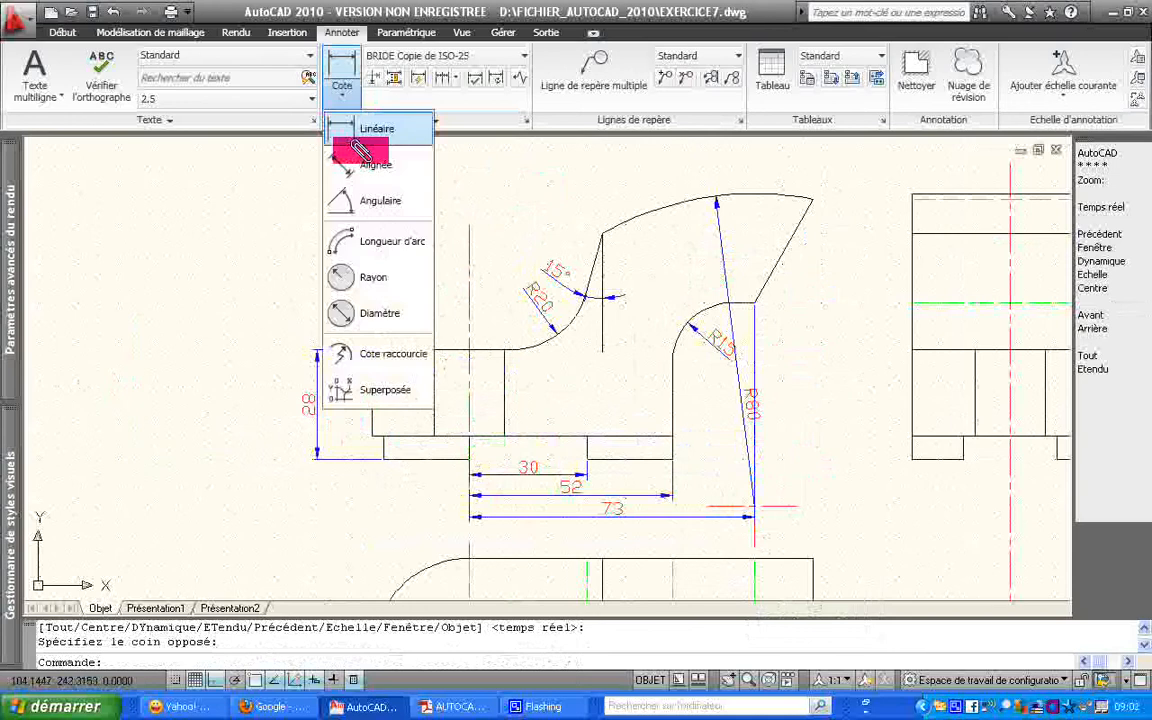
click(362, 133)
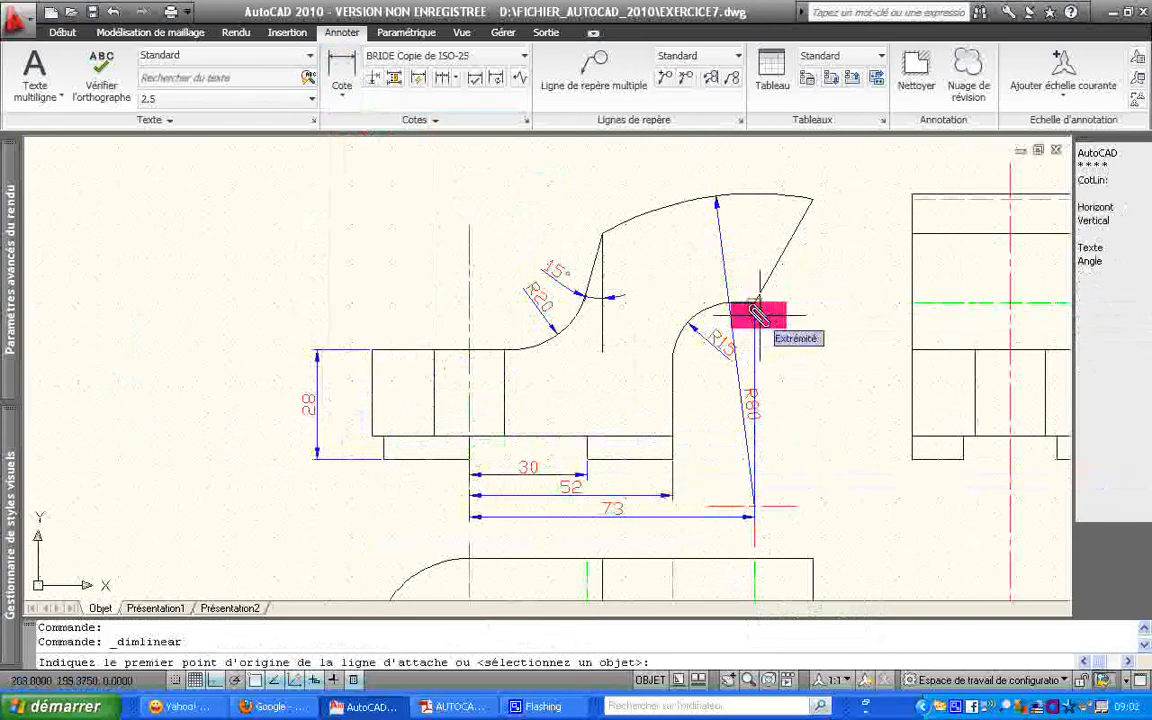
click(755, 514)
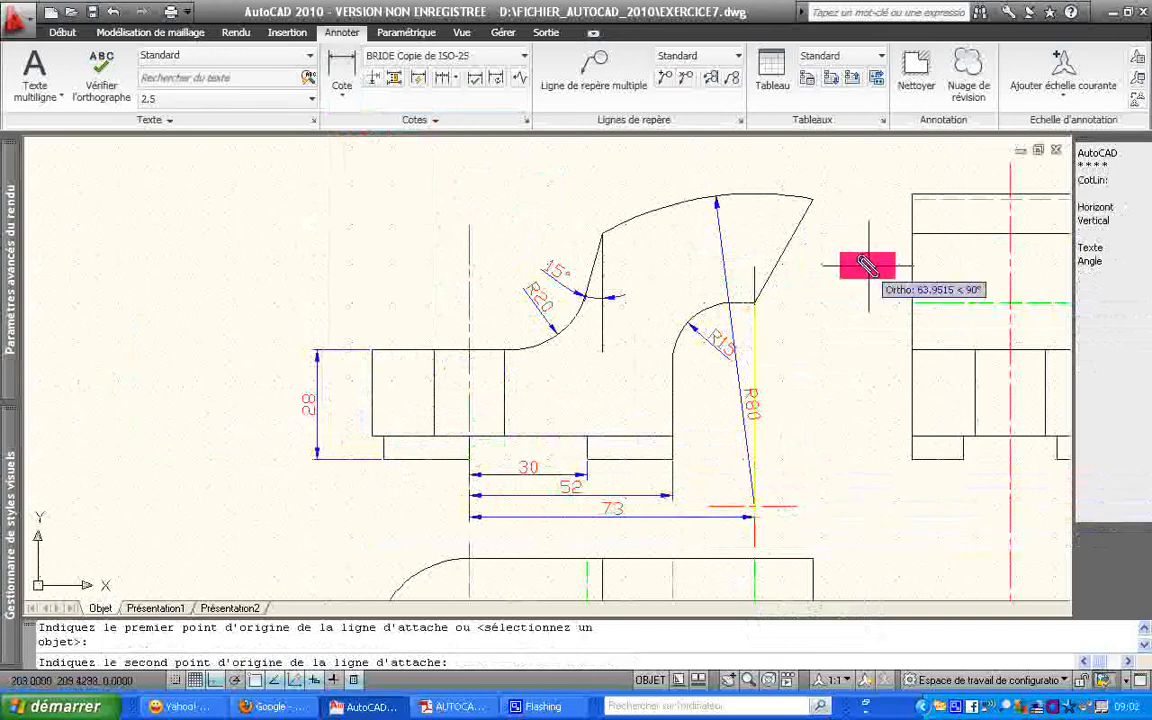
click(815, 203)
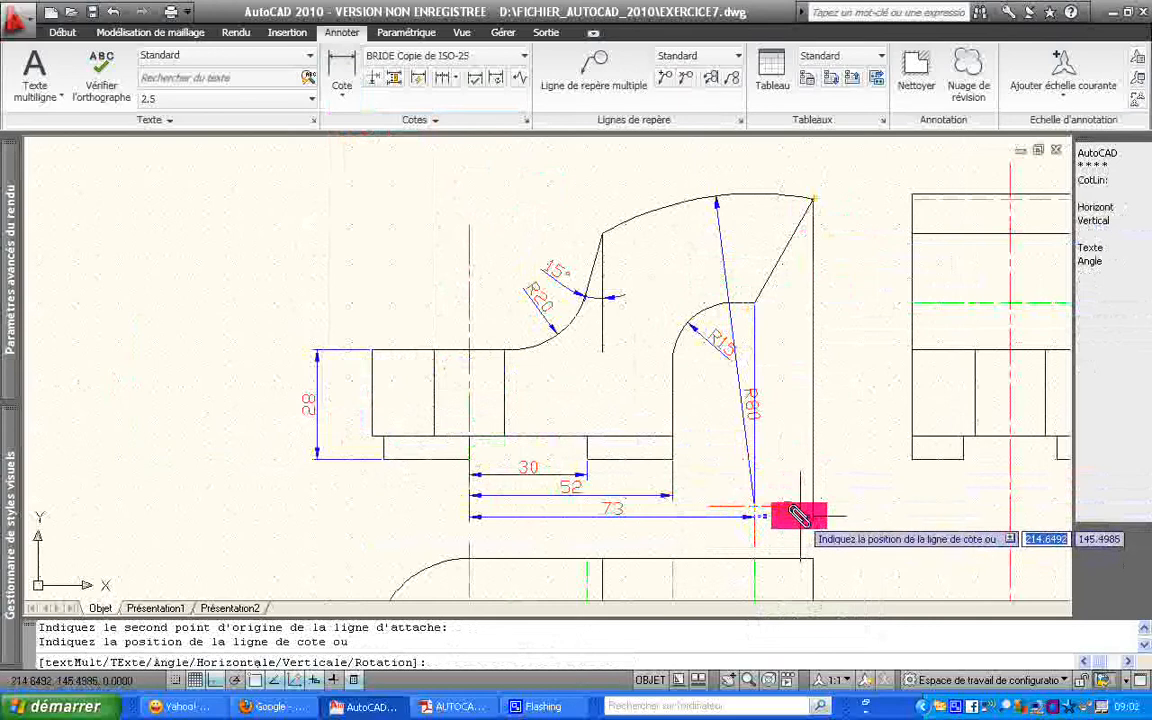
click(799, 516)
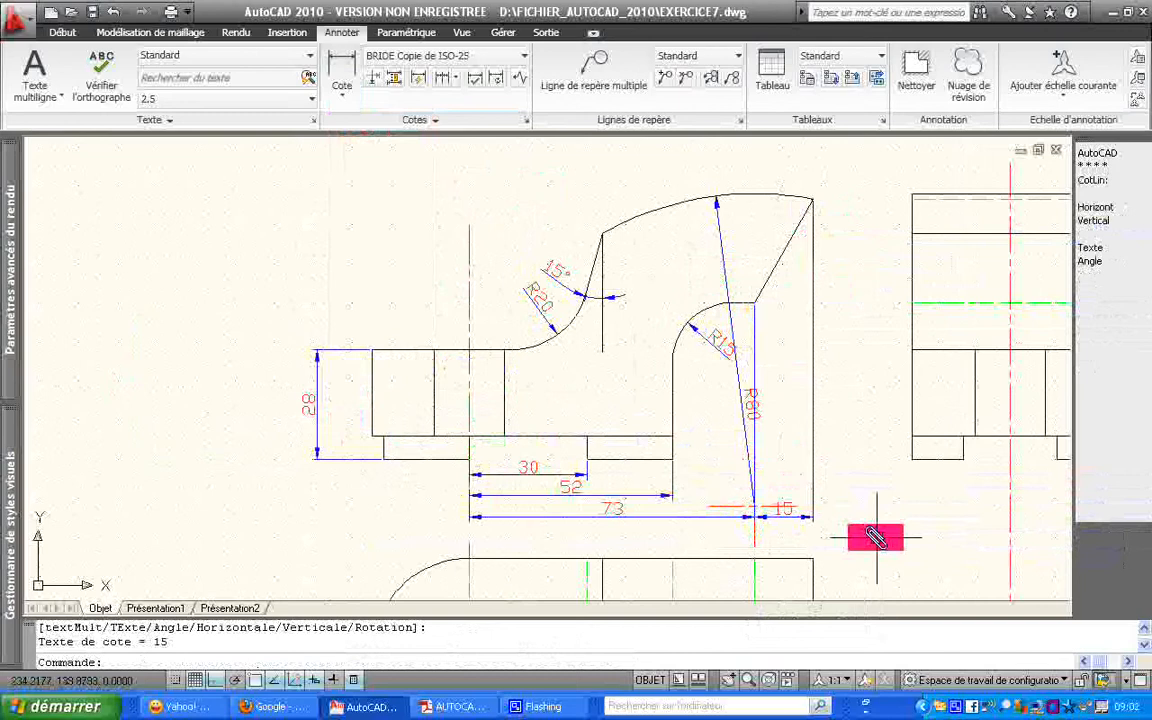
Break off the right end of the R80 arc's horizontal centre line where it crosses the new dimension's text
key(Return)
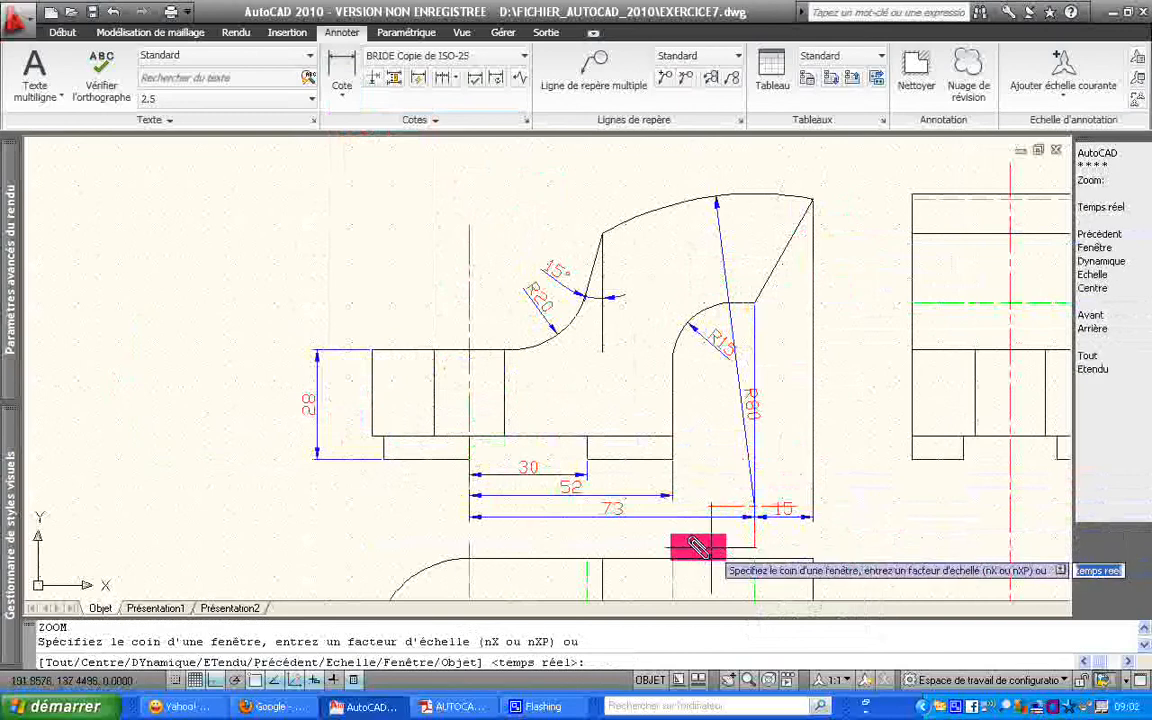
click(696, 545)
click(821, 459)
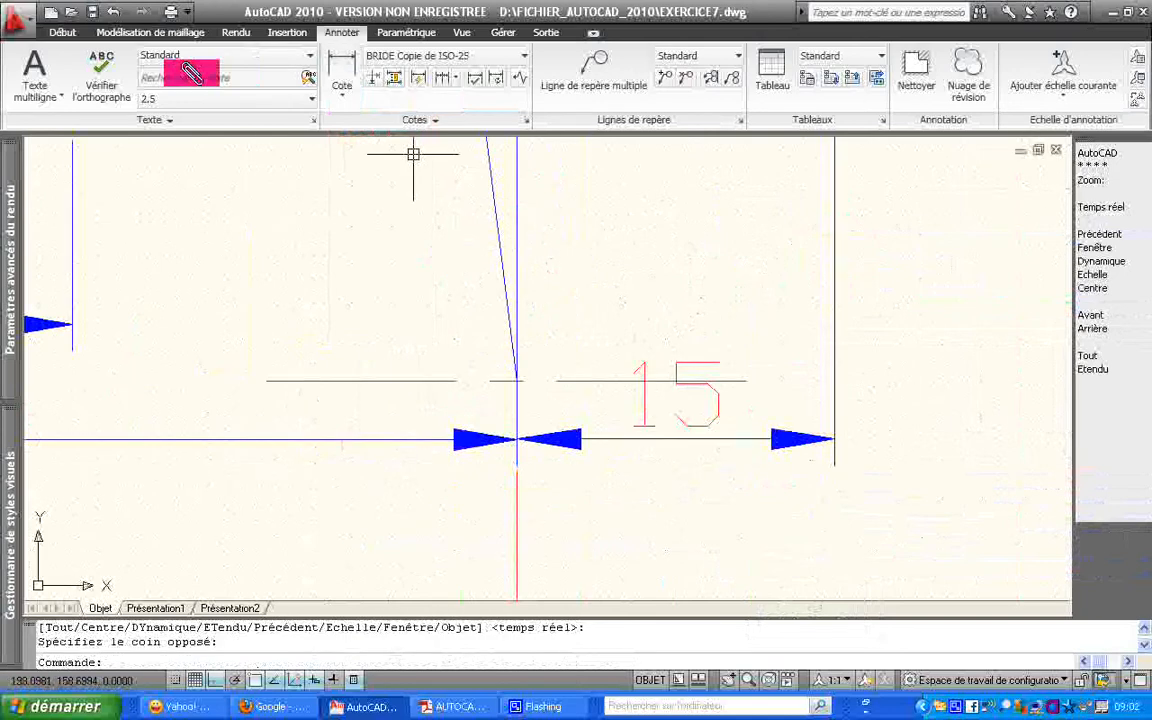
click(62, 32)
click(440, 121)
click(389, 145)
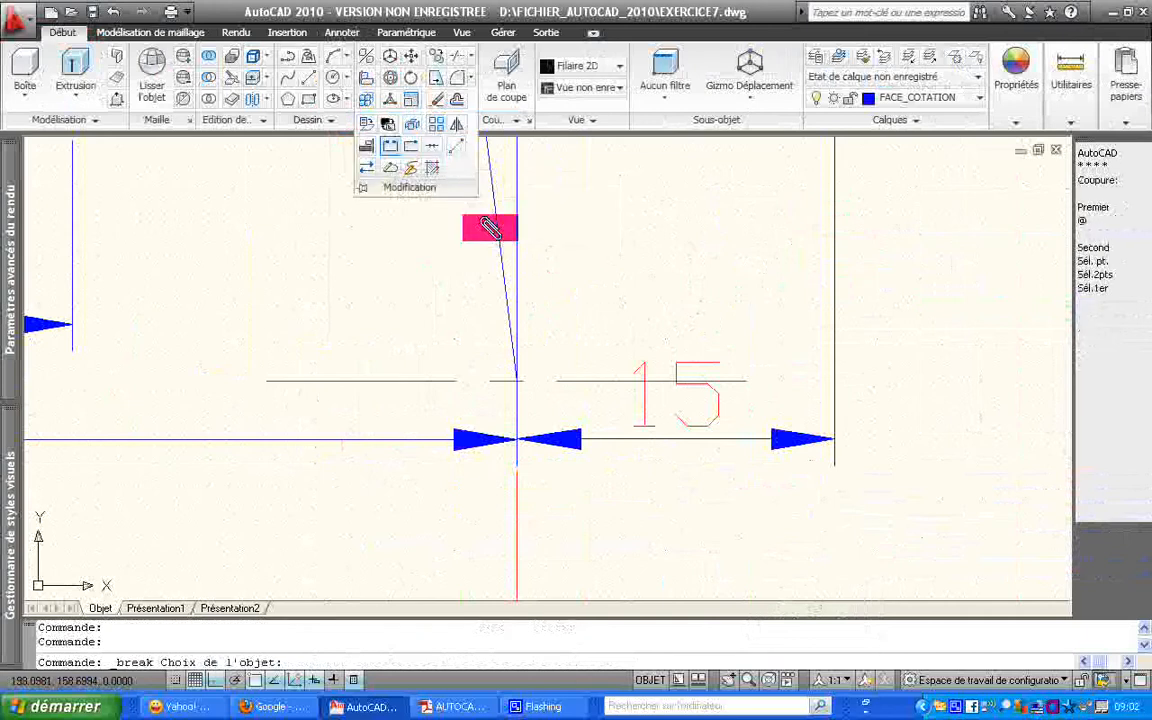
click(581, 380)
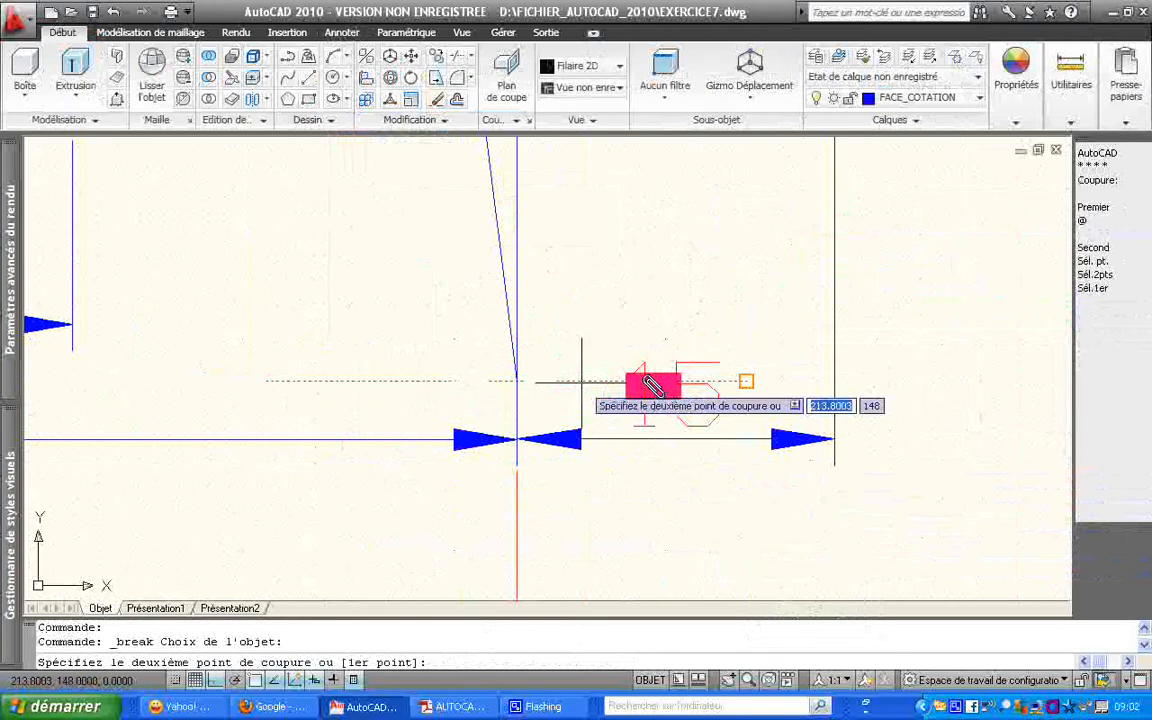
click(745, 384)
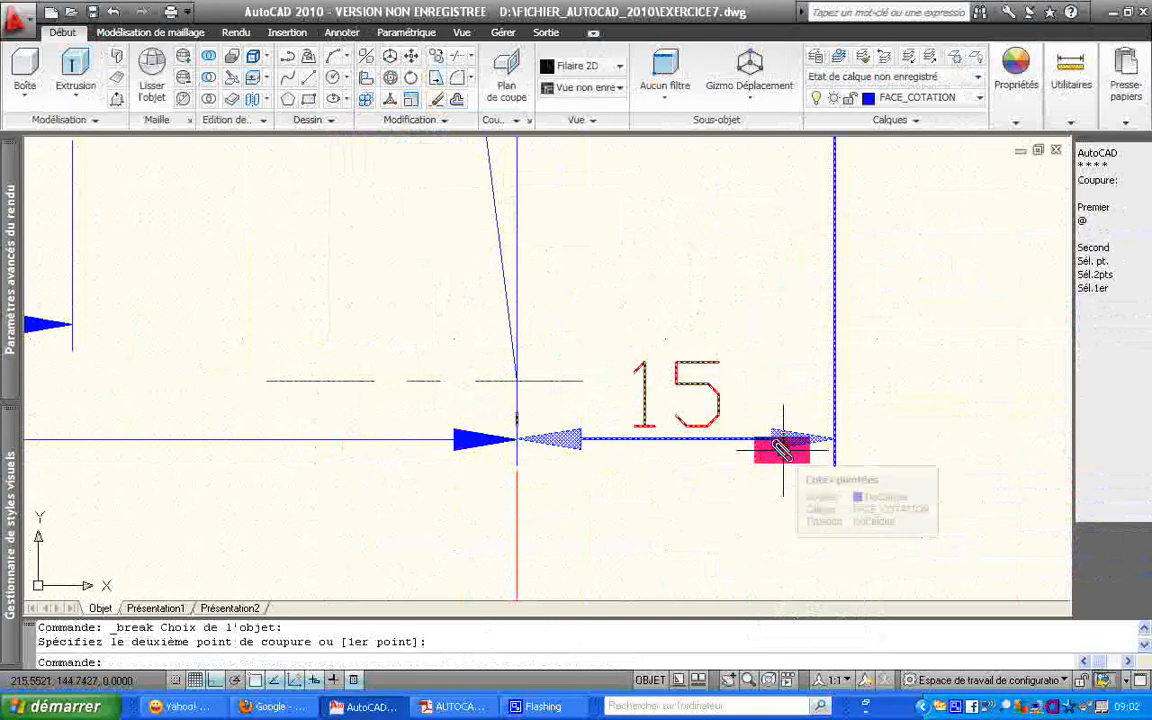
Break off the left end of the R80 arc's horizontal centre line to shorten it, and save the drawing
text(z)
key(Return)
text(p)
key(Return)
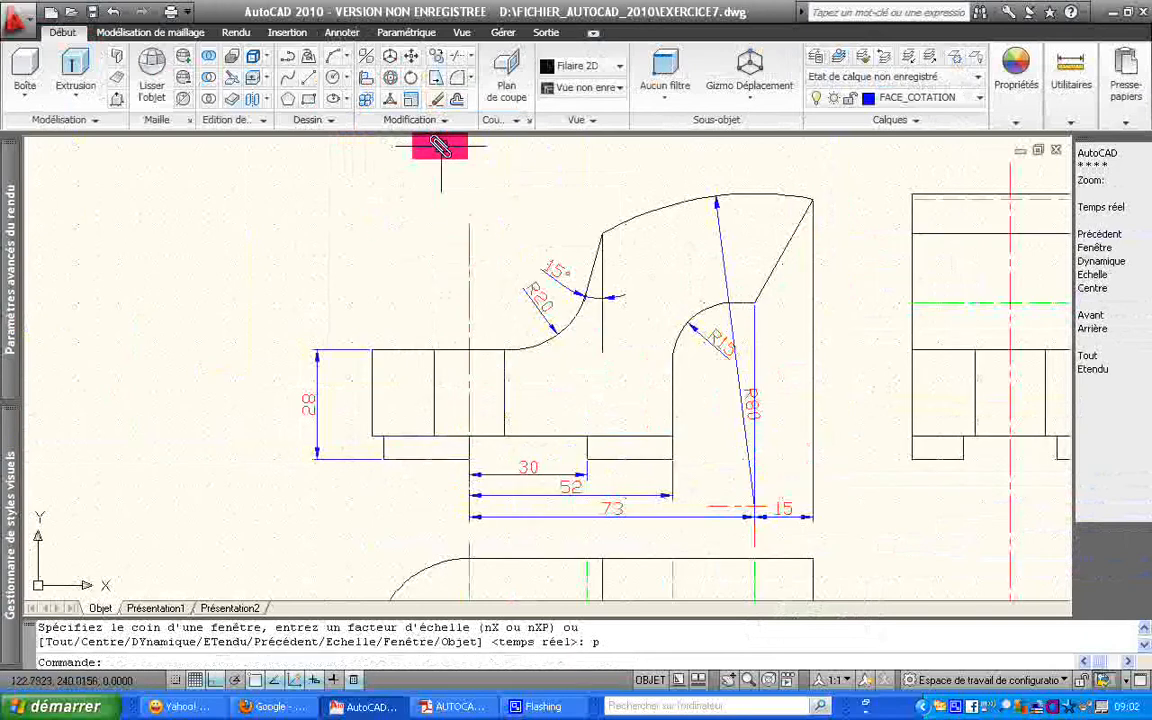
click(437, 124)
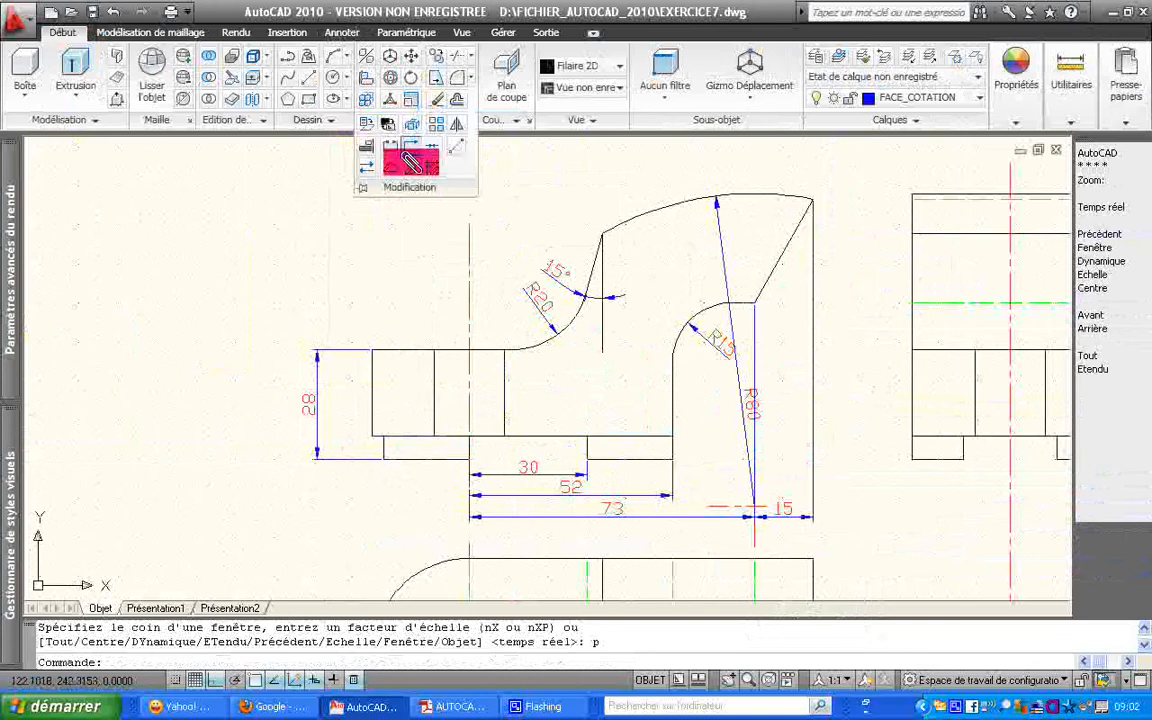
click(389, 148)
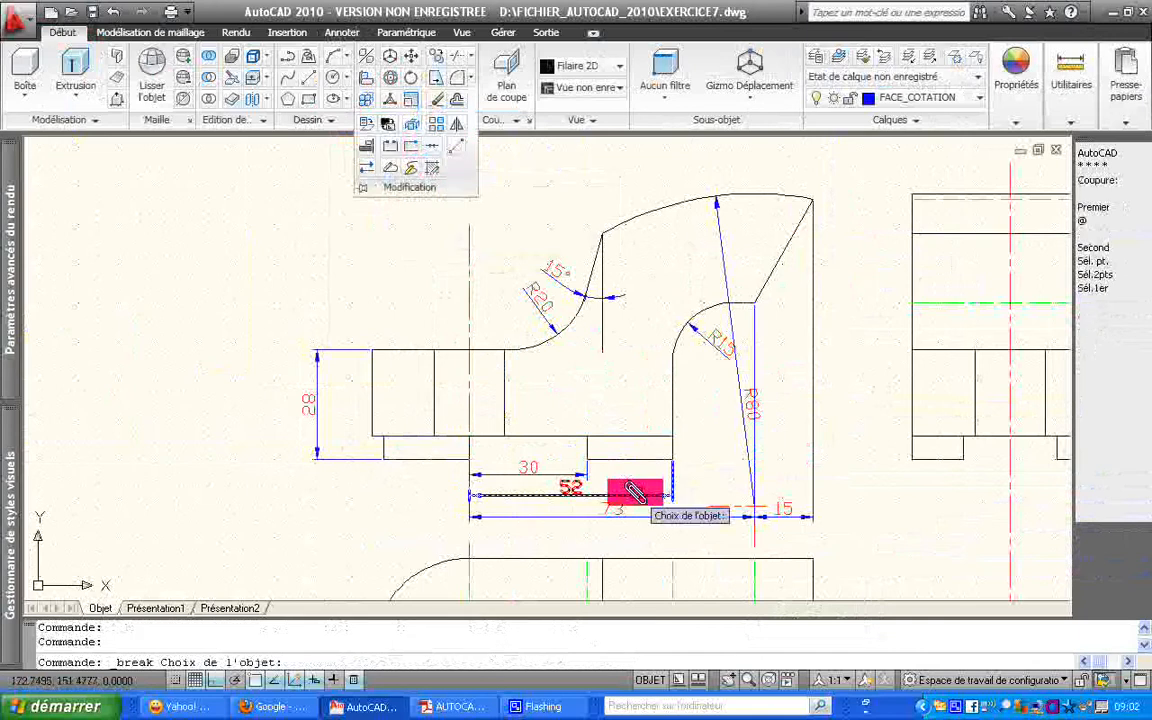
click(729, 505)
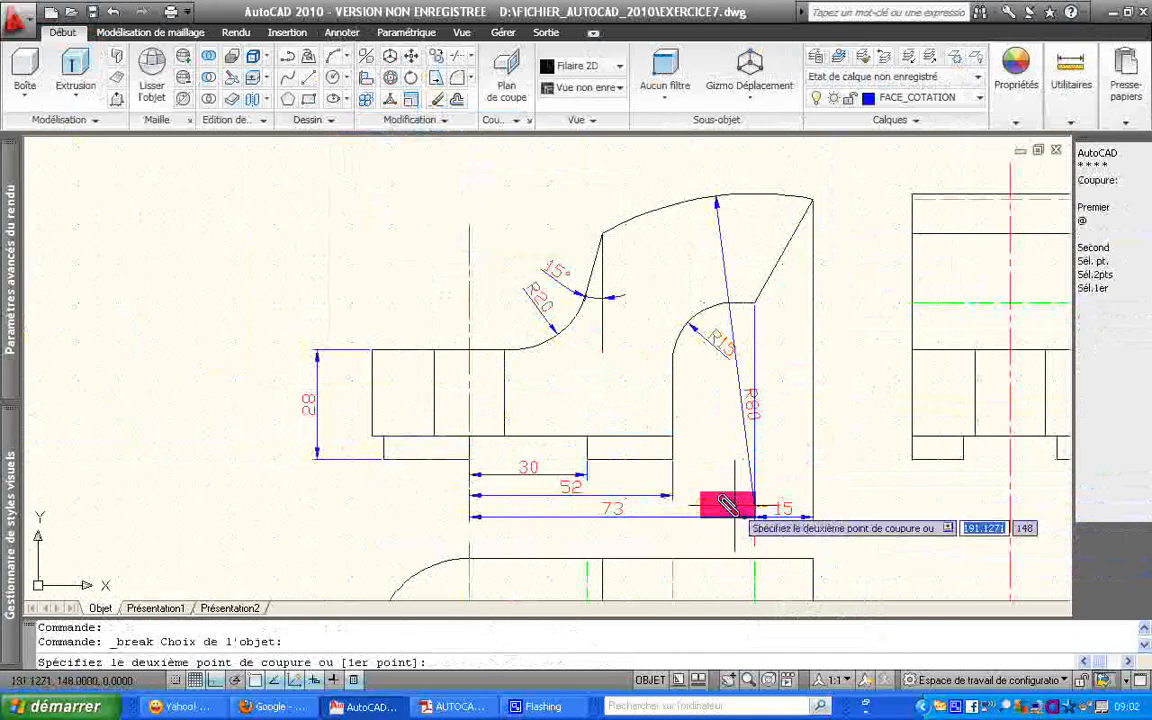
click(707, 506)
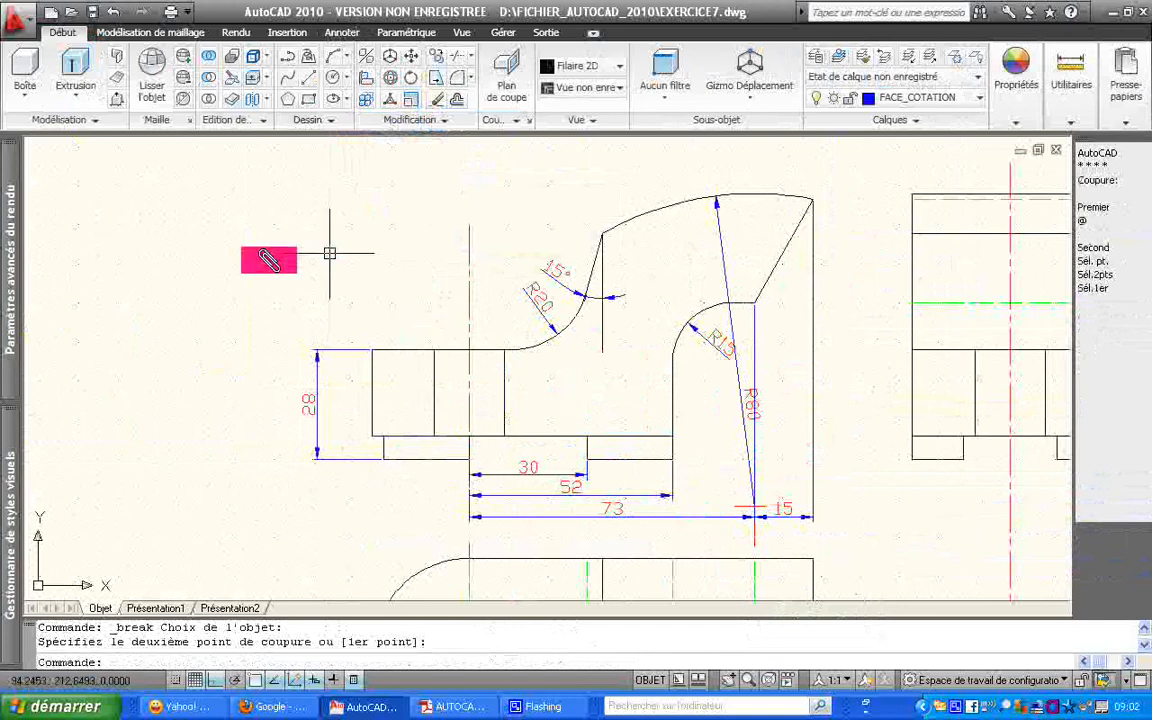
click(93, 12)
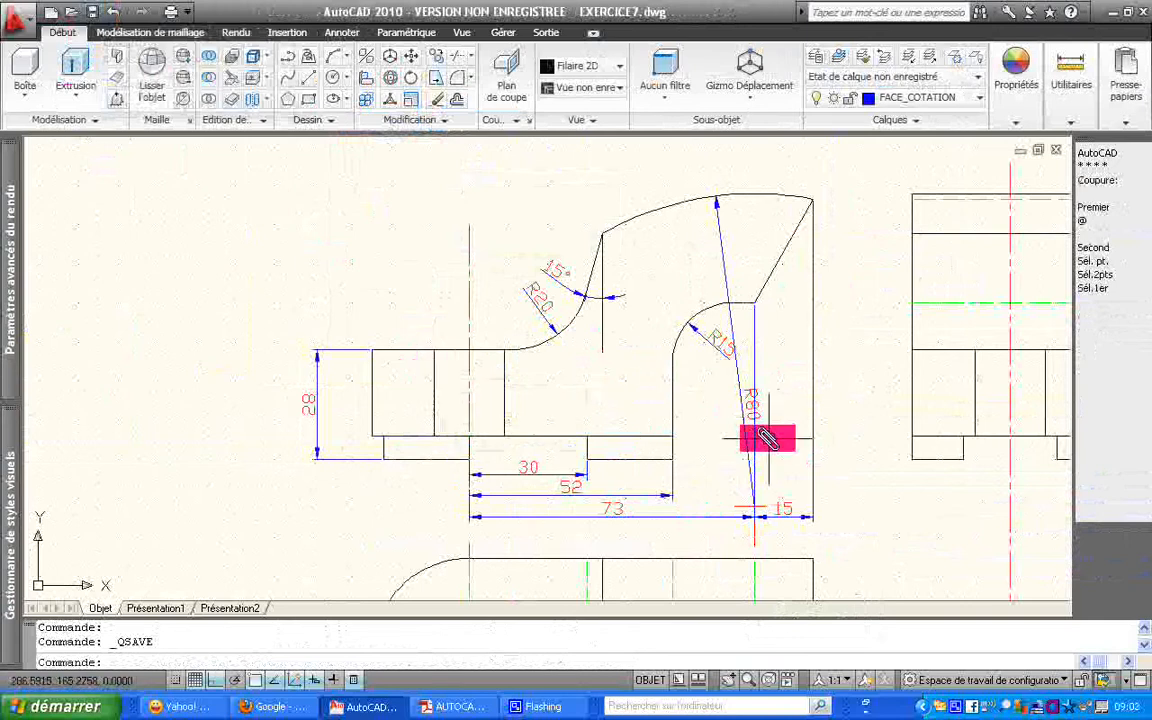
Move only the R80 dimension's text up along its dimension line, into the arm above the R15 arc
text(z)
key(Return)
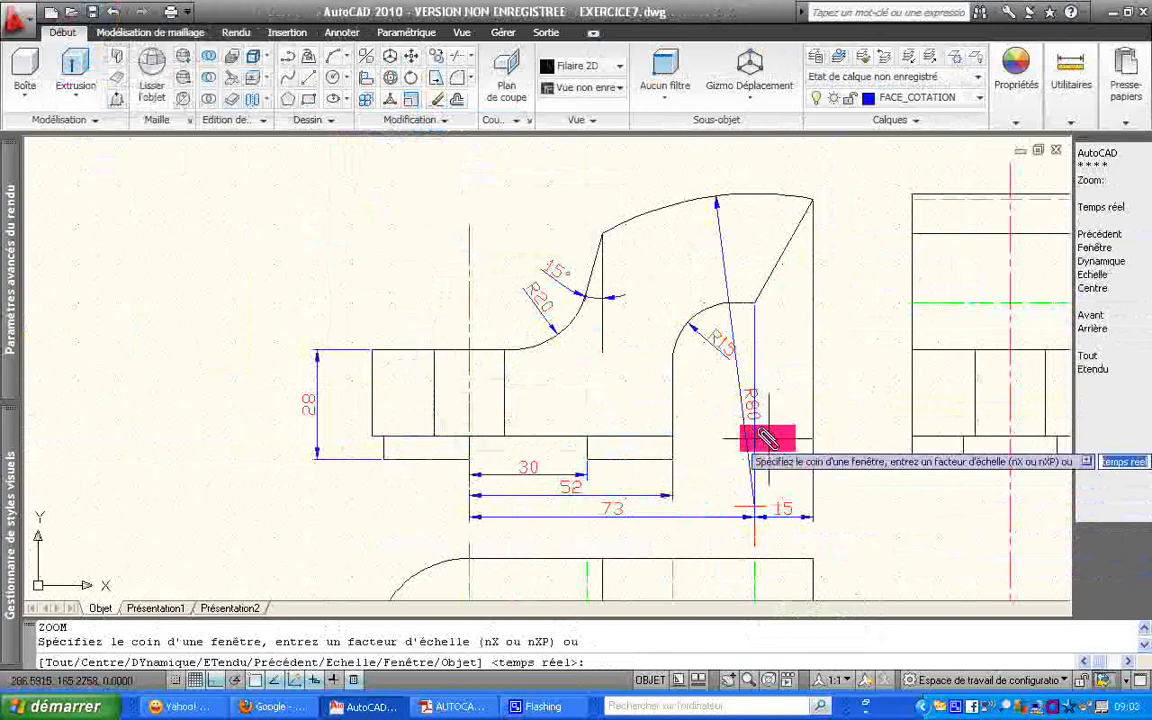
click(684, 460)
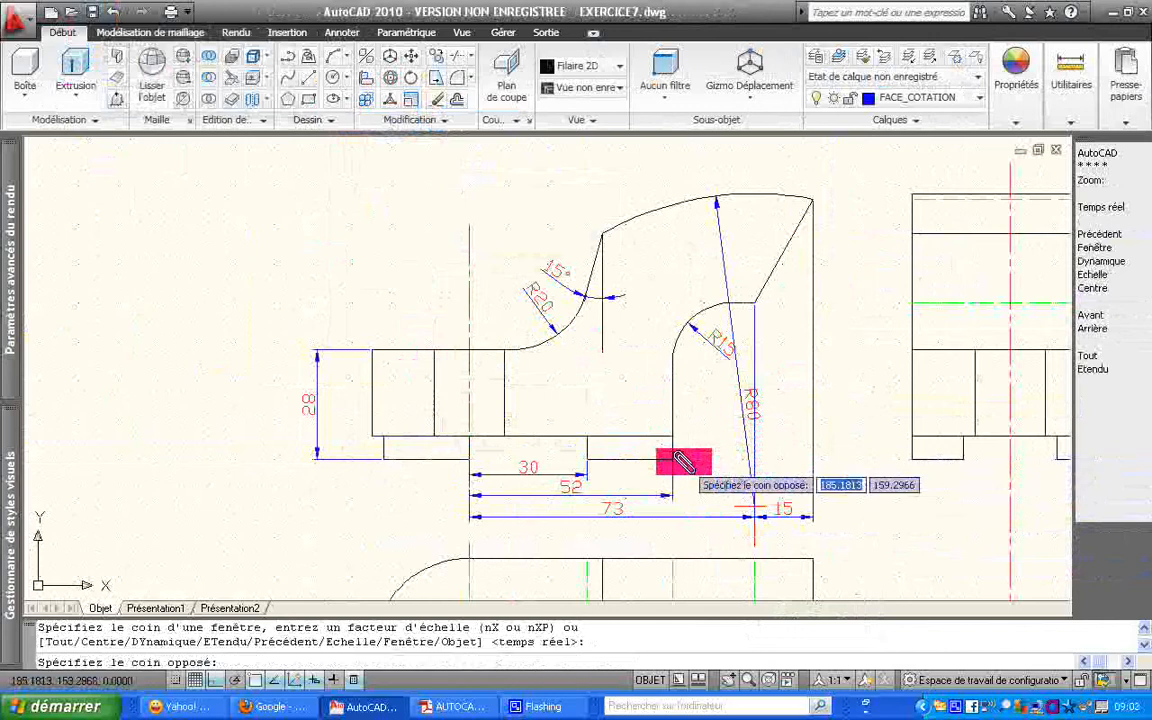
click(800, 172)
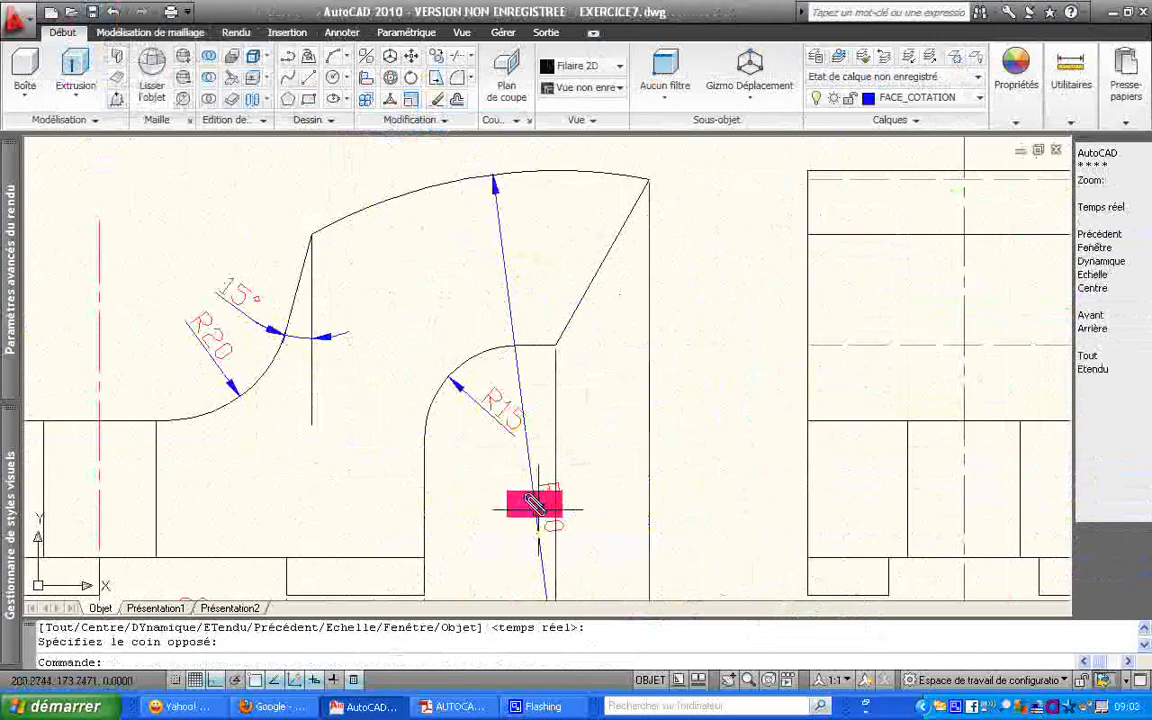
click(545, 503)
right_click(545, 503)
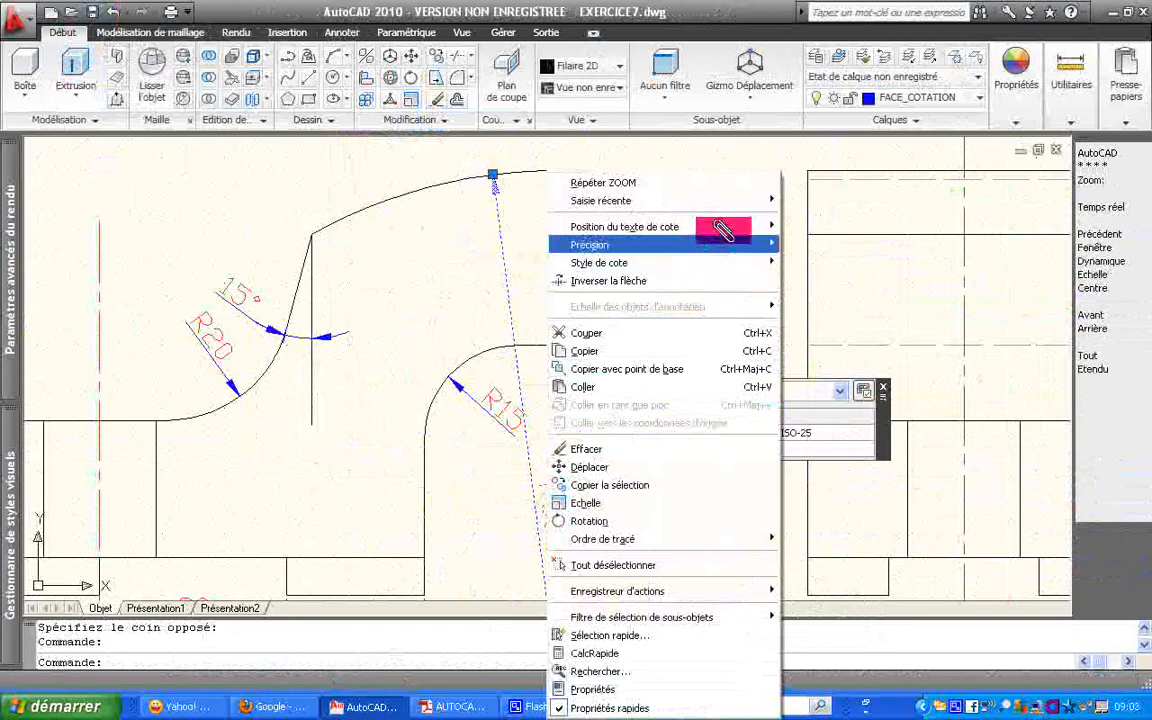
mouse_move(733, 226)
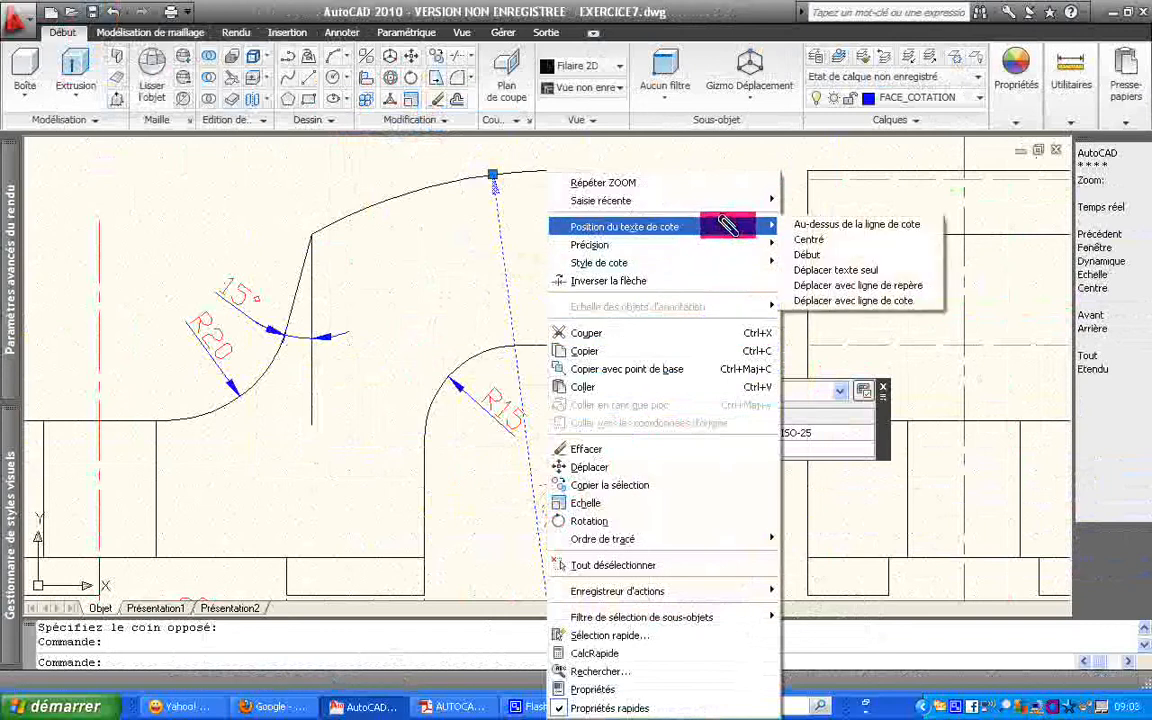
click(845, 268)
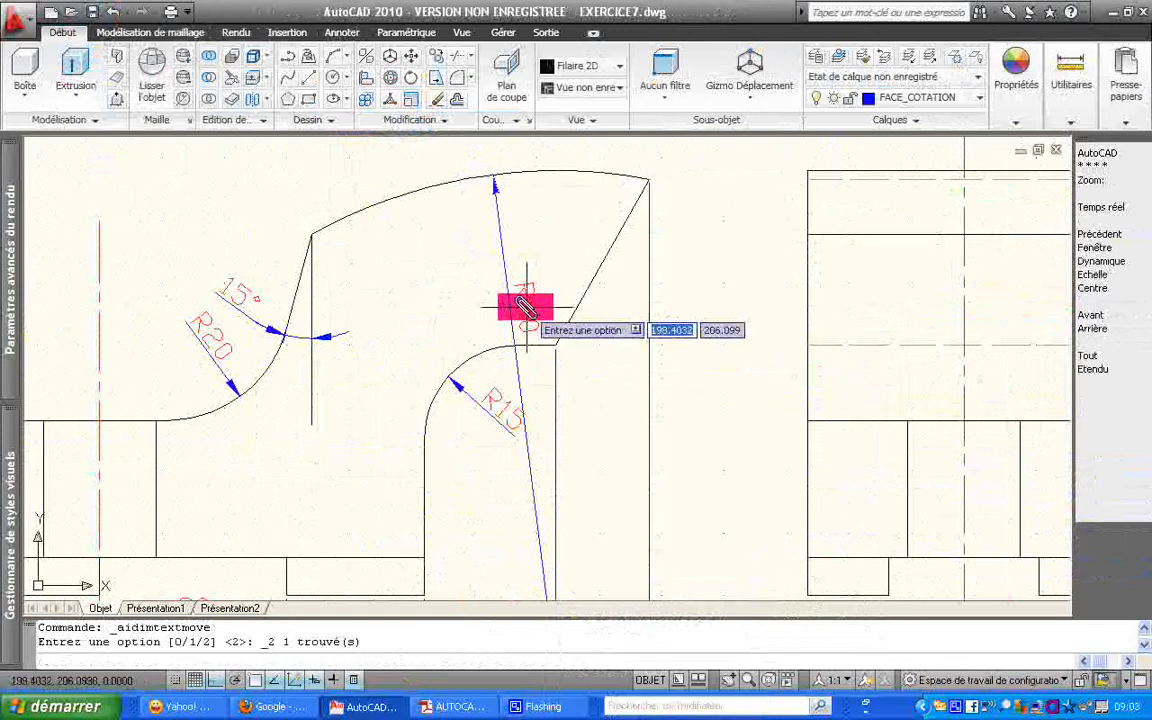
click(526, 304)
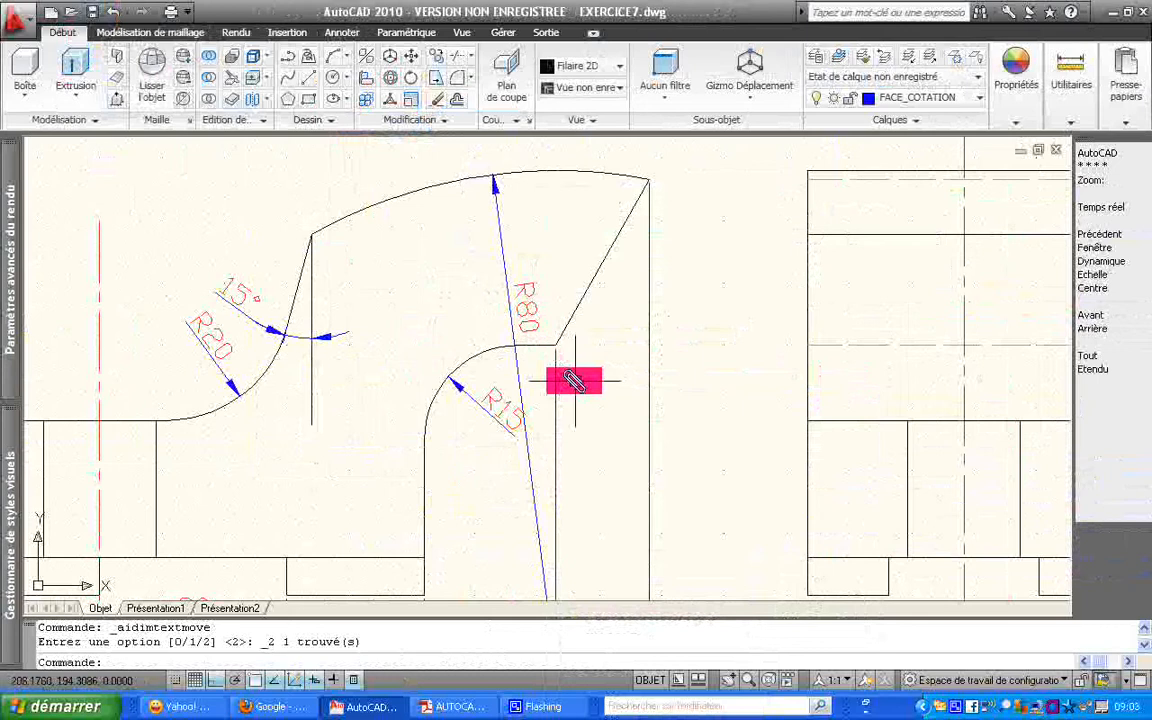
text(z)
key(Return)
text(p)
key(Return)
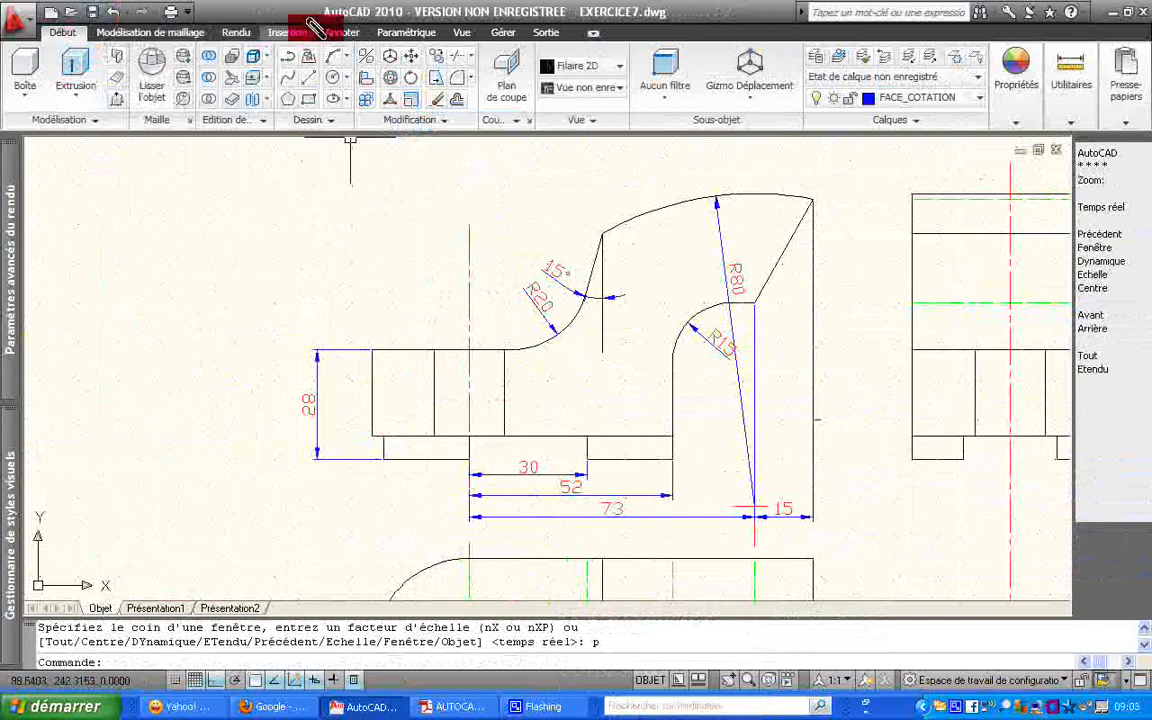
click(340, 32)
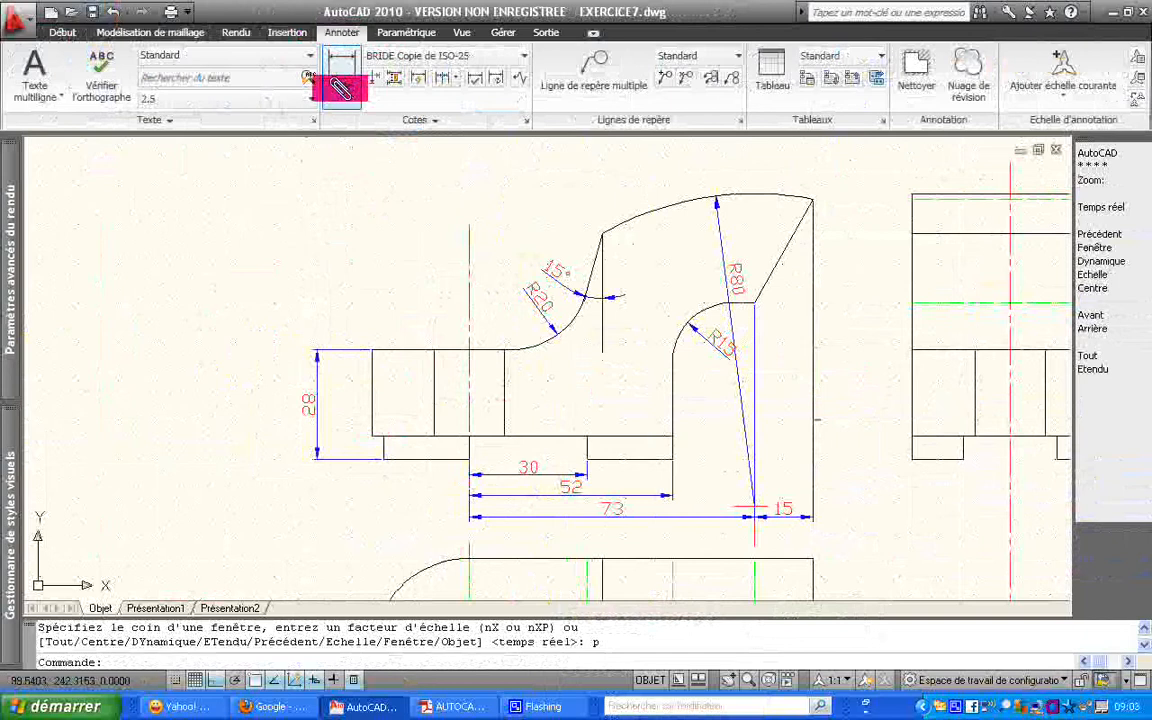
click(341, 88)
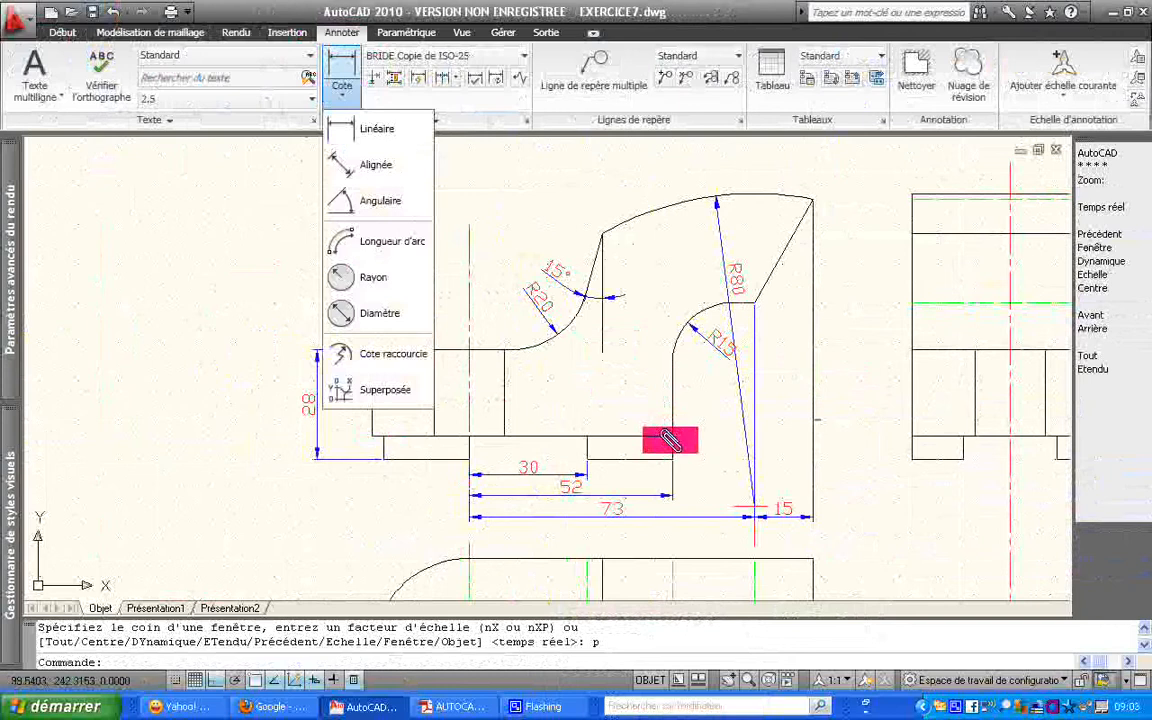
click(382, 128)
click(674, 433)
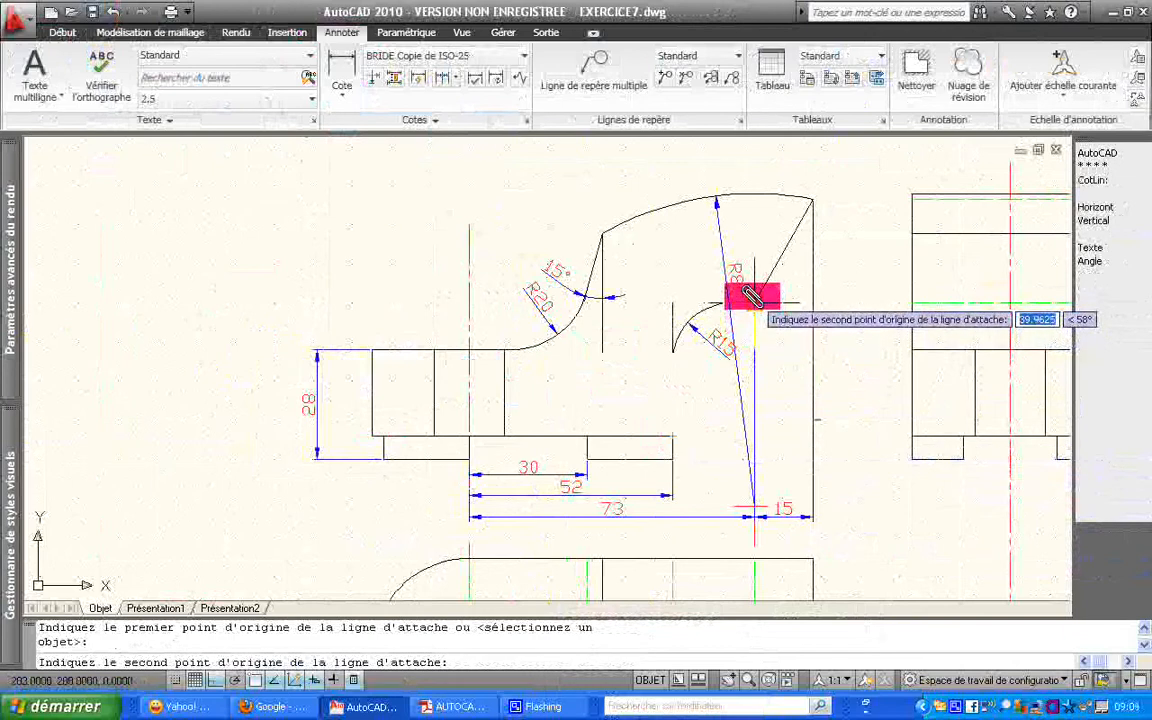
click(752, 296)
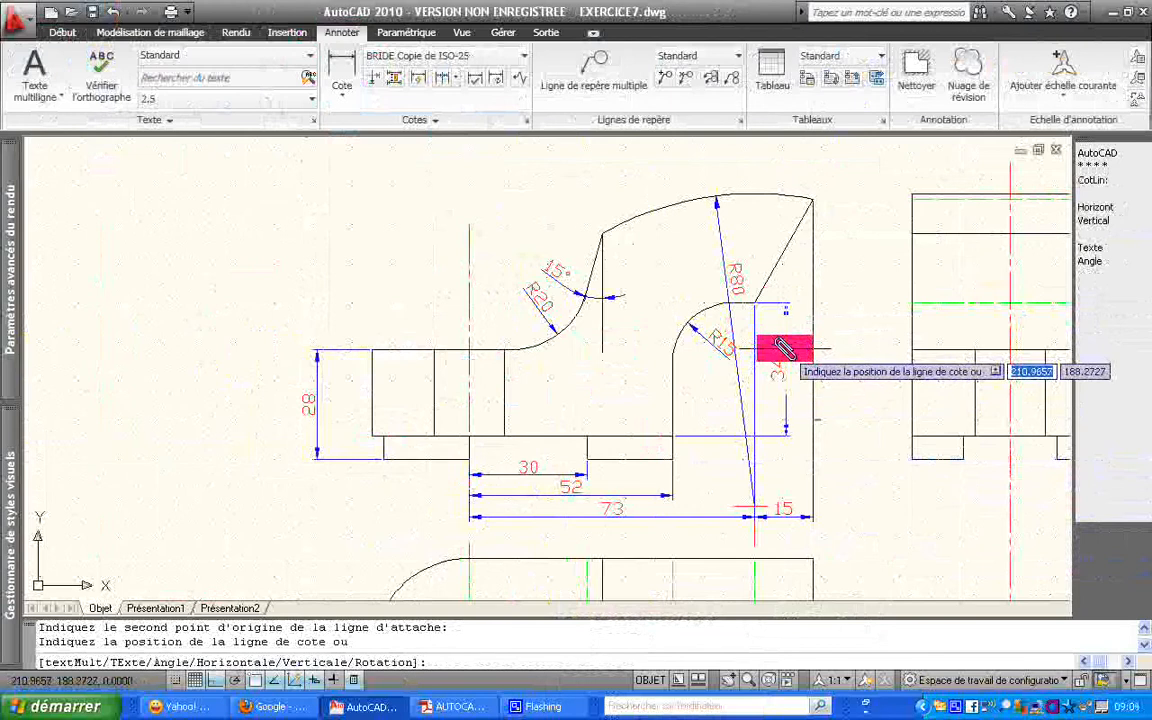
key(Escape)
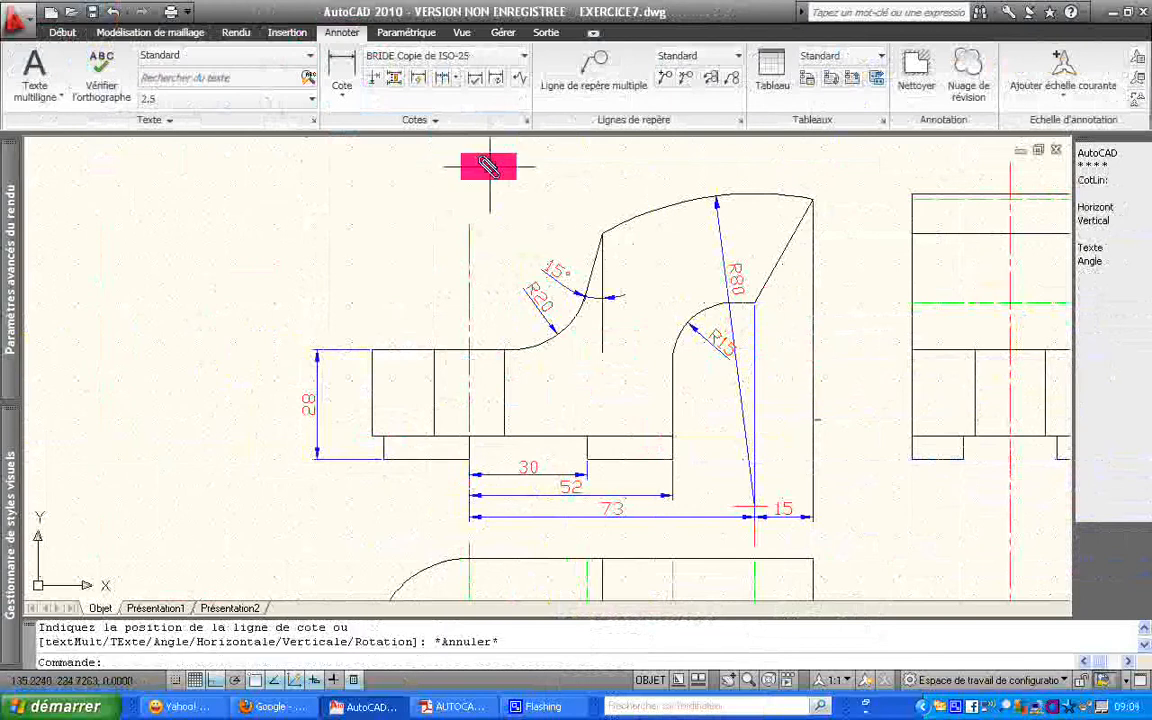
Add a vertical linear dimension from the base's lower-right corner to the lower end of the arm's slanted edge, placing it just right of that edge
click(340, 88)
click(340, 100)
click(342, 123)
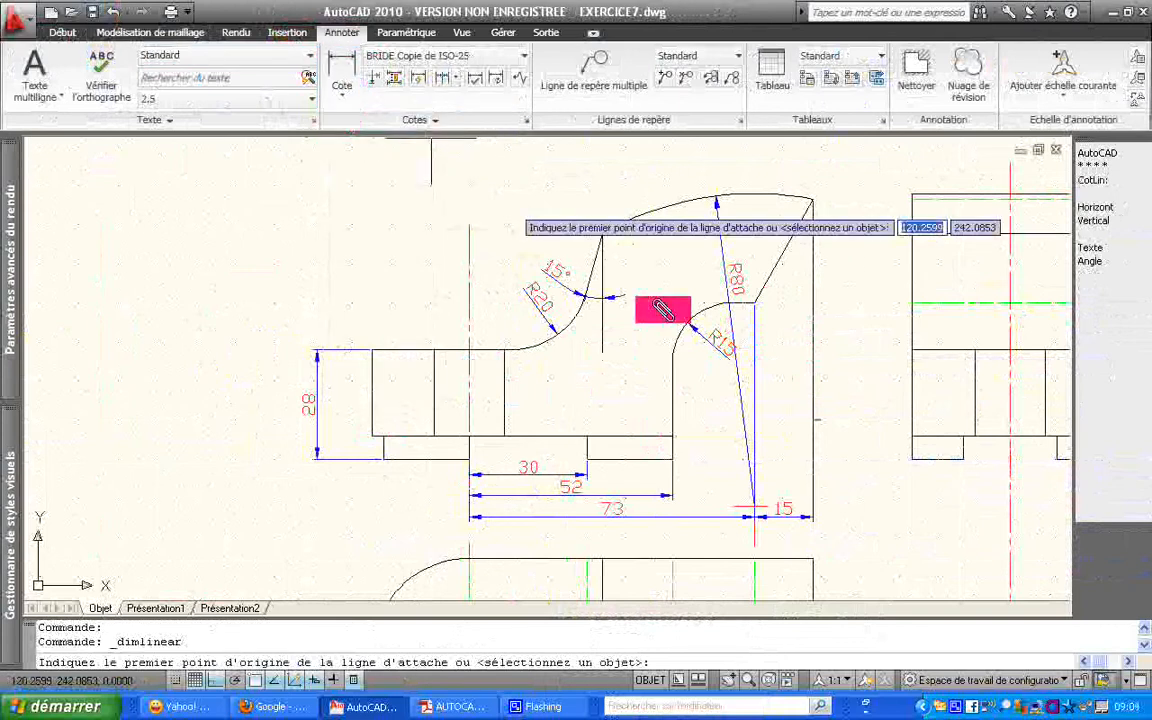
click(676, 455)
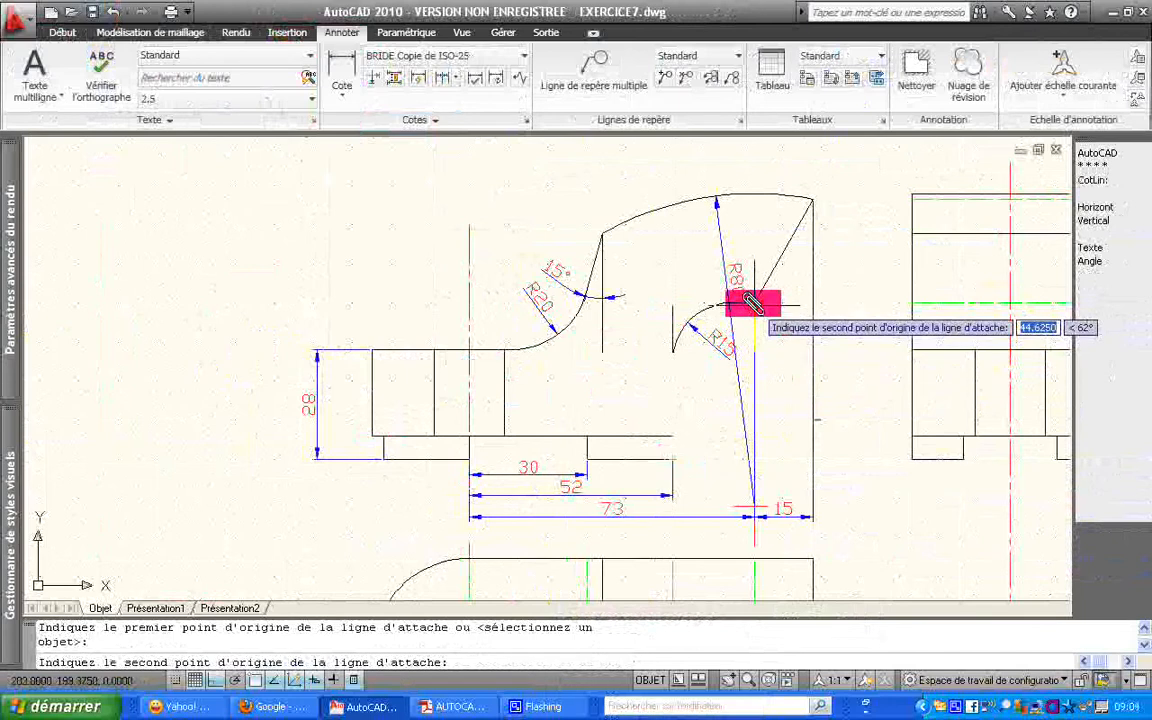
click(752, 297)
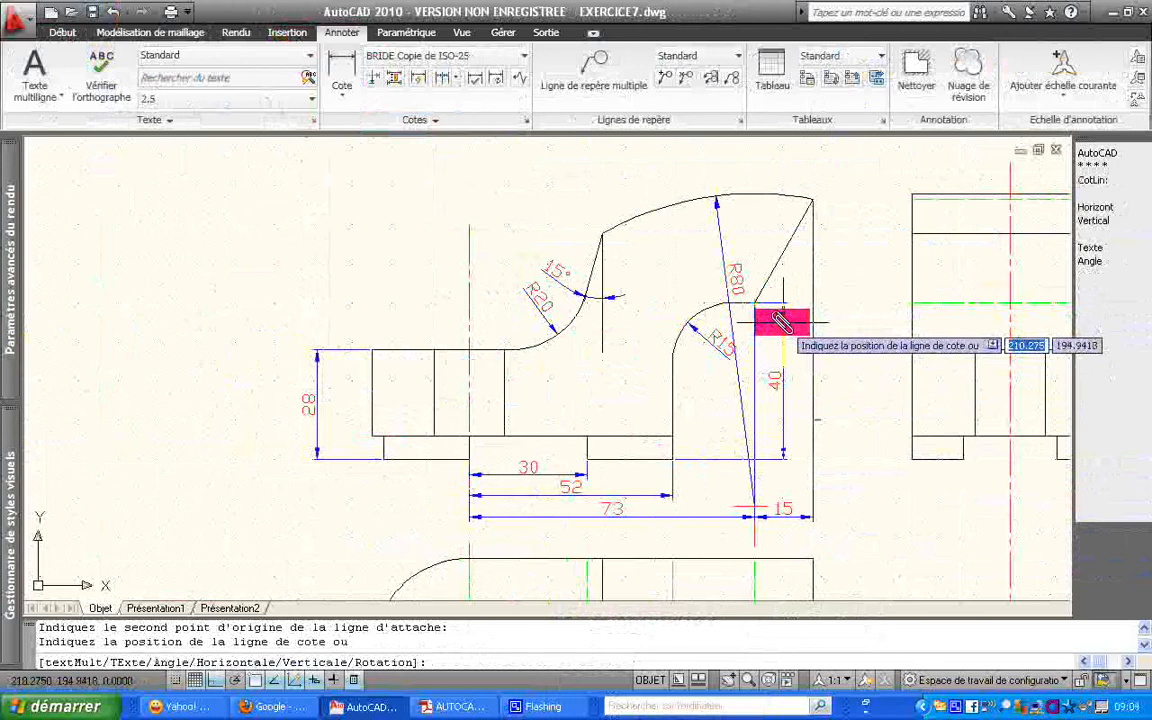
click(782, 321)
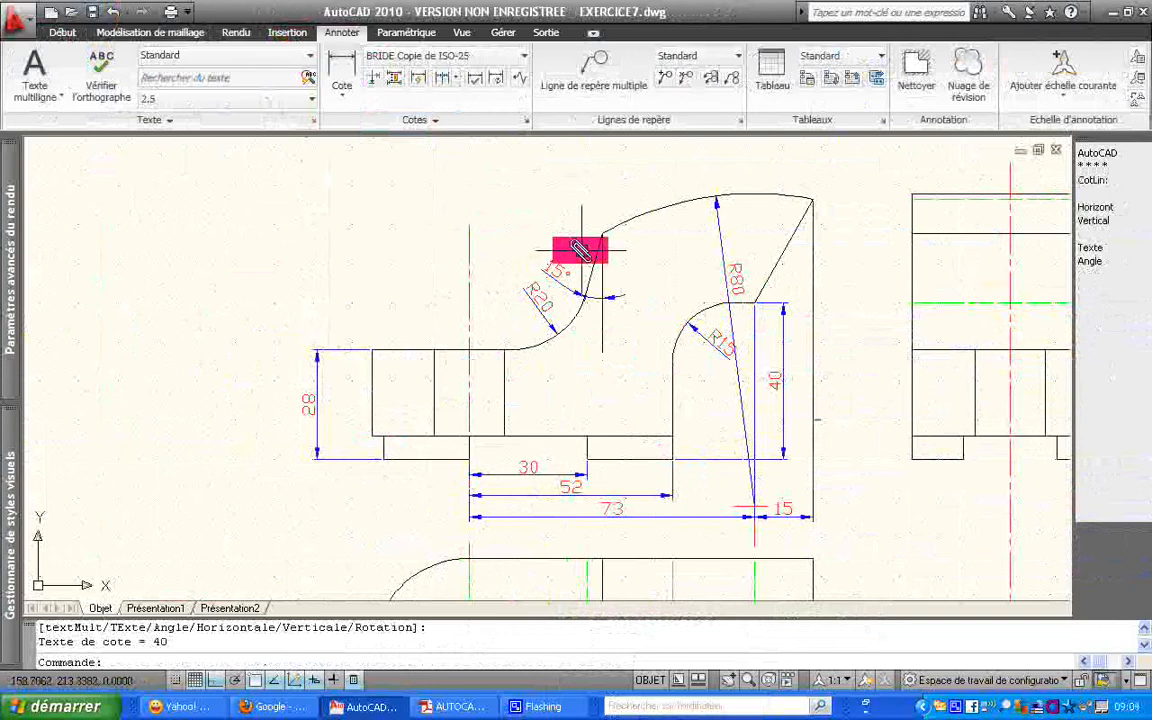
click(335, 95)
click(345, 128)
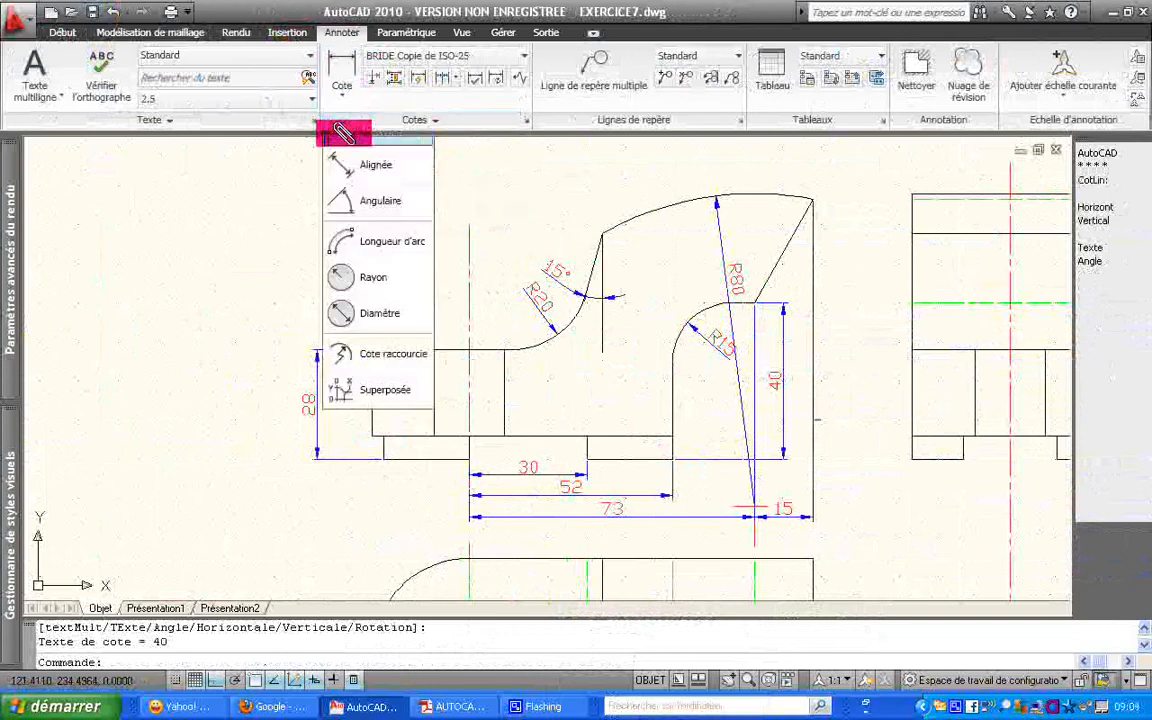
click(658, 458)
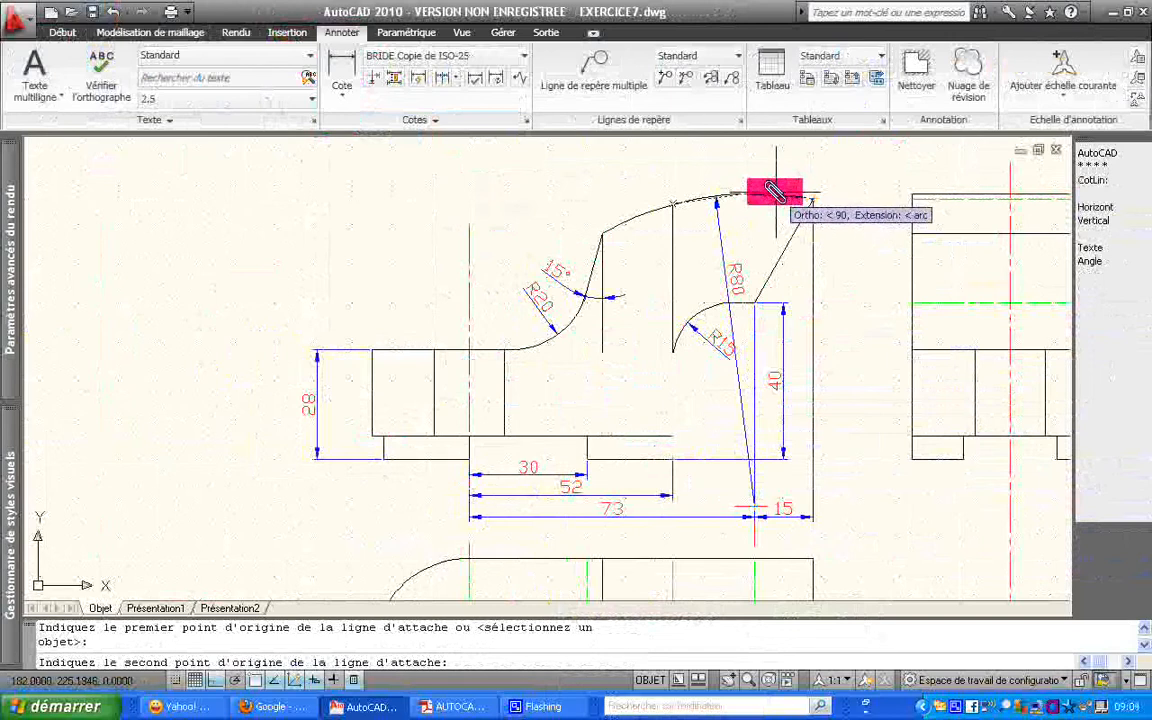
key(Escape)
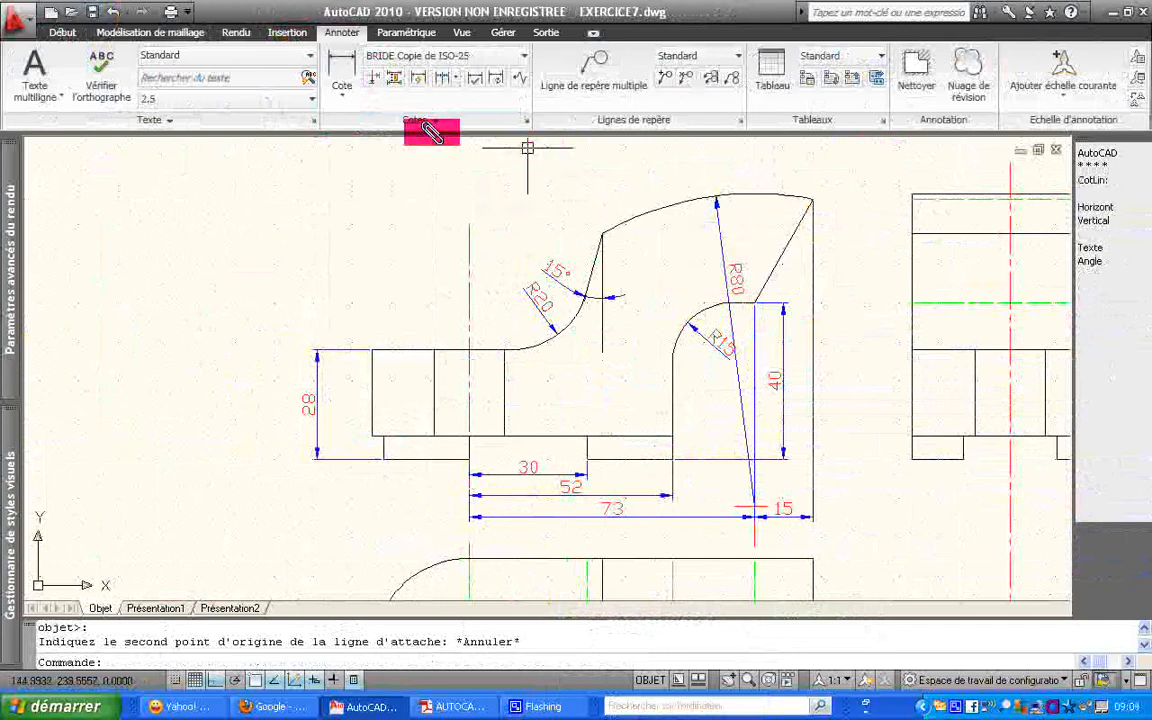
Make FACE_CONTOUR the current layer
click(62, 32)
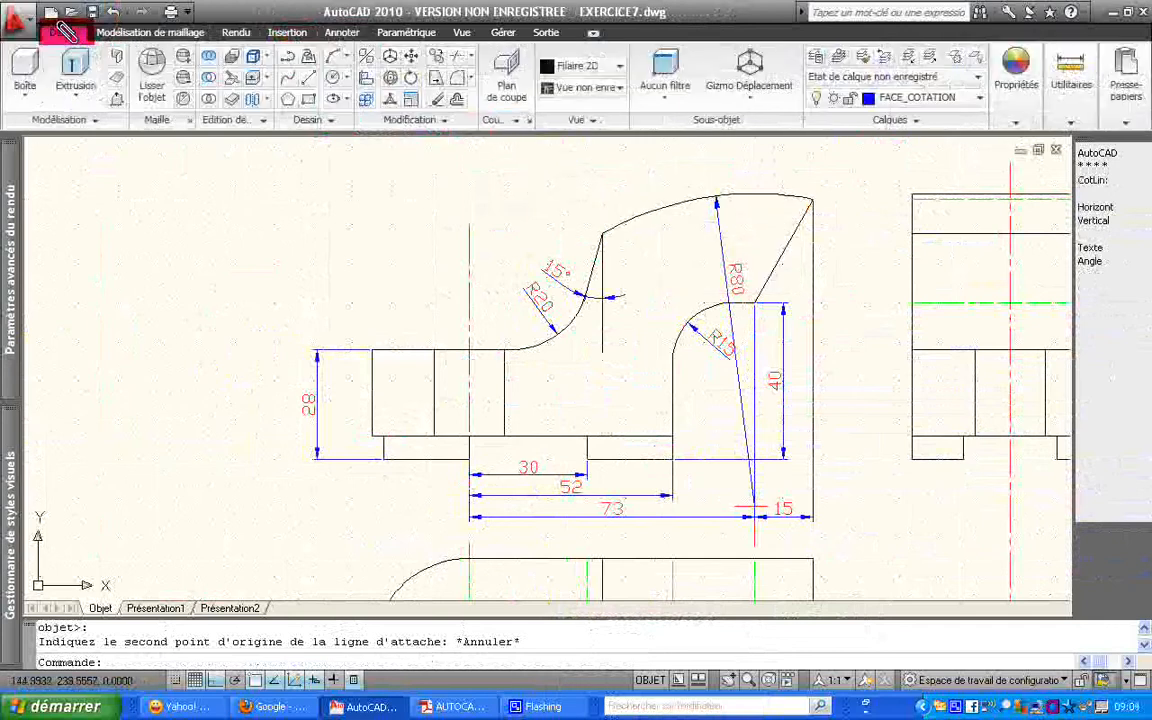
click(975, 98)
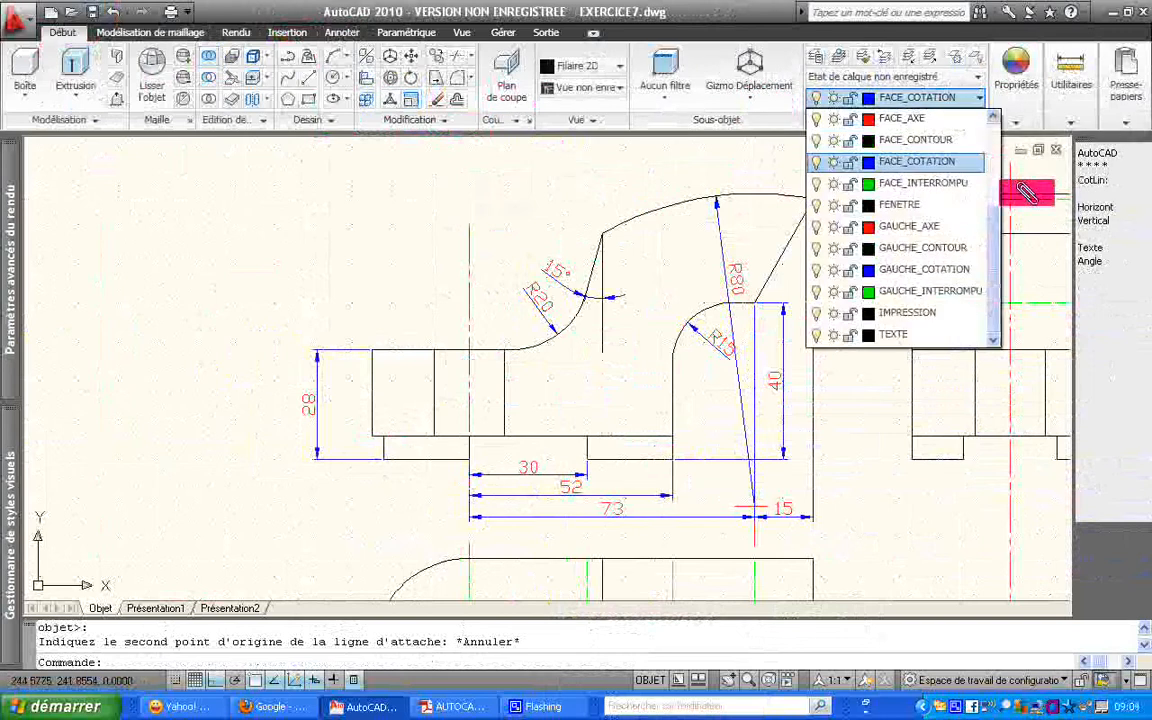
drag(990, 233, 990, 150)
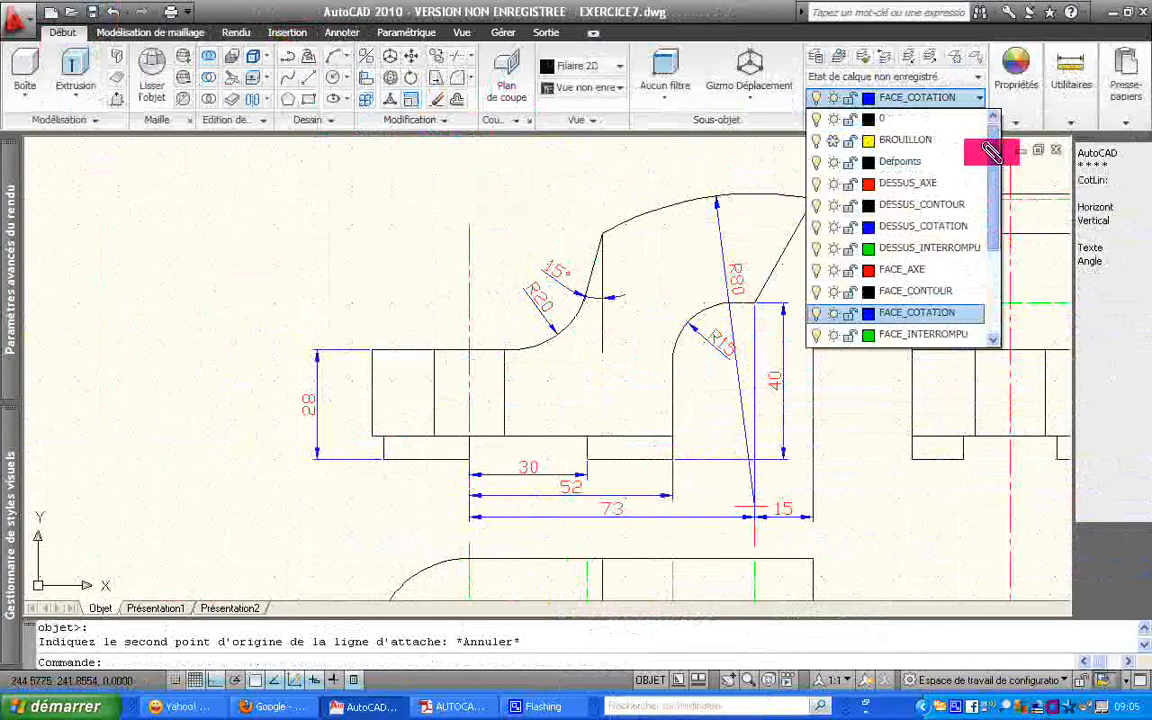
click(935, 291)
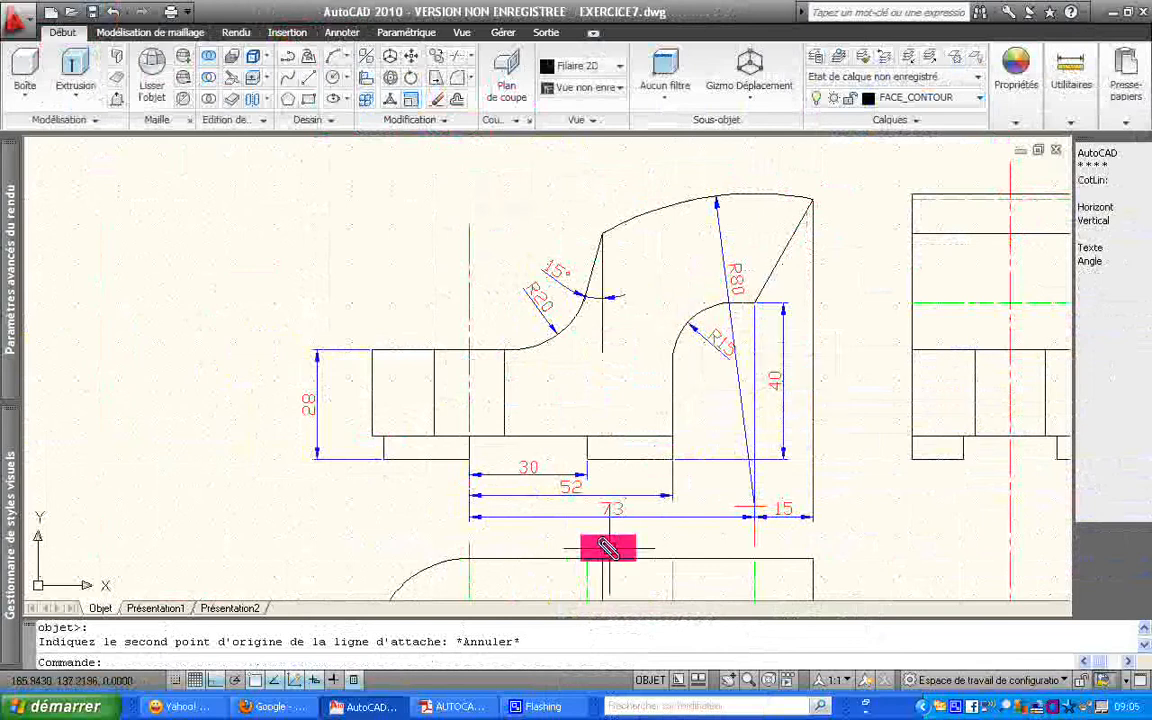
Offset the bottom edge of the base's right foot upward by 68
click(458, 100)
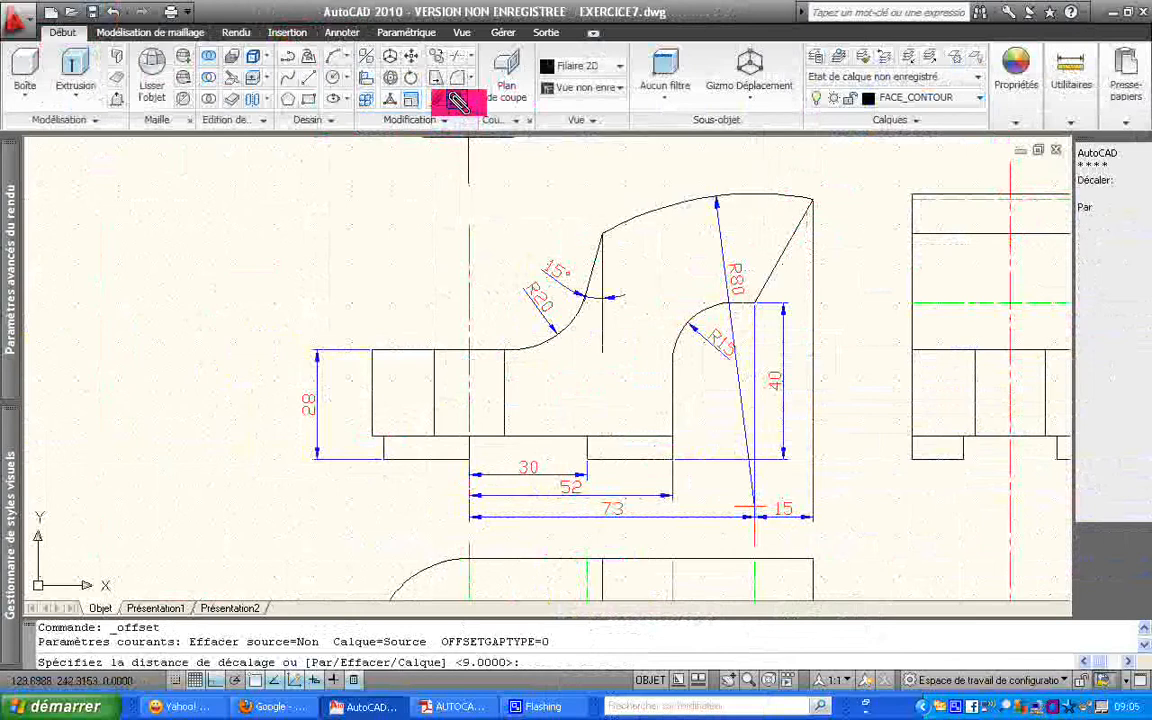
text(68)
key(Return)
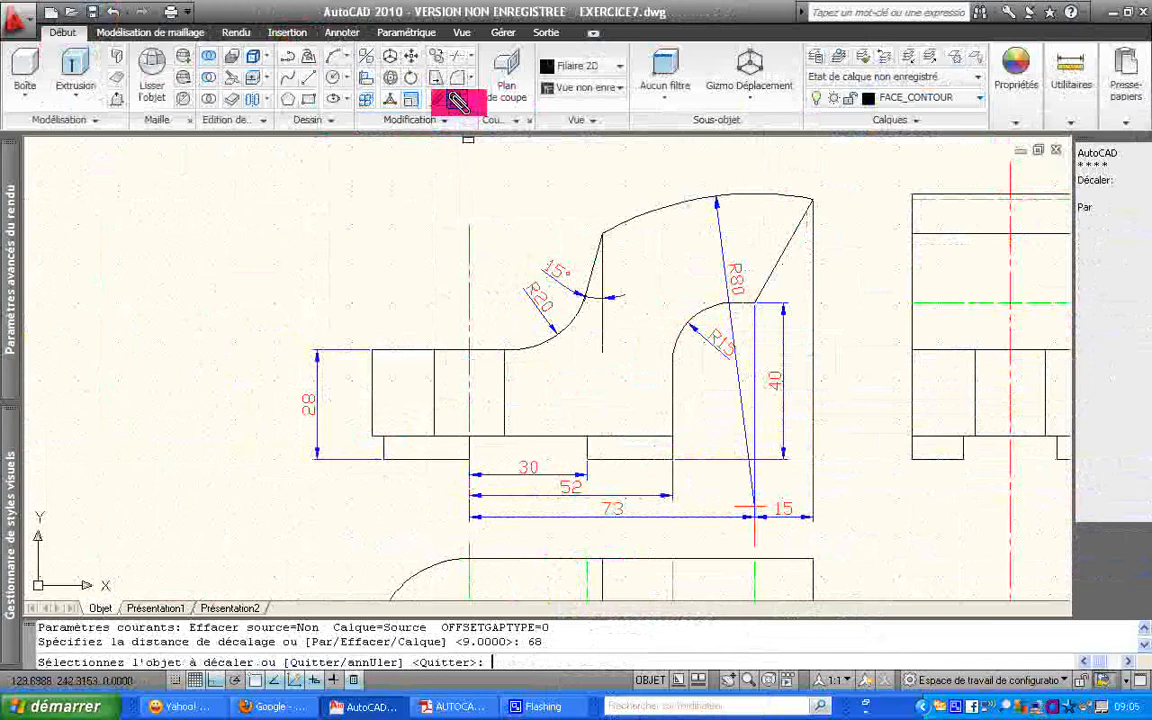
click(606, 461)
click(581, 207)
key(Escape)
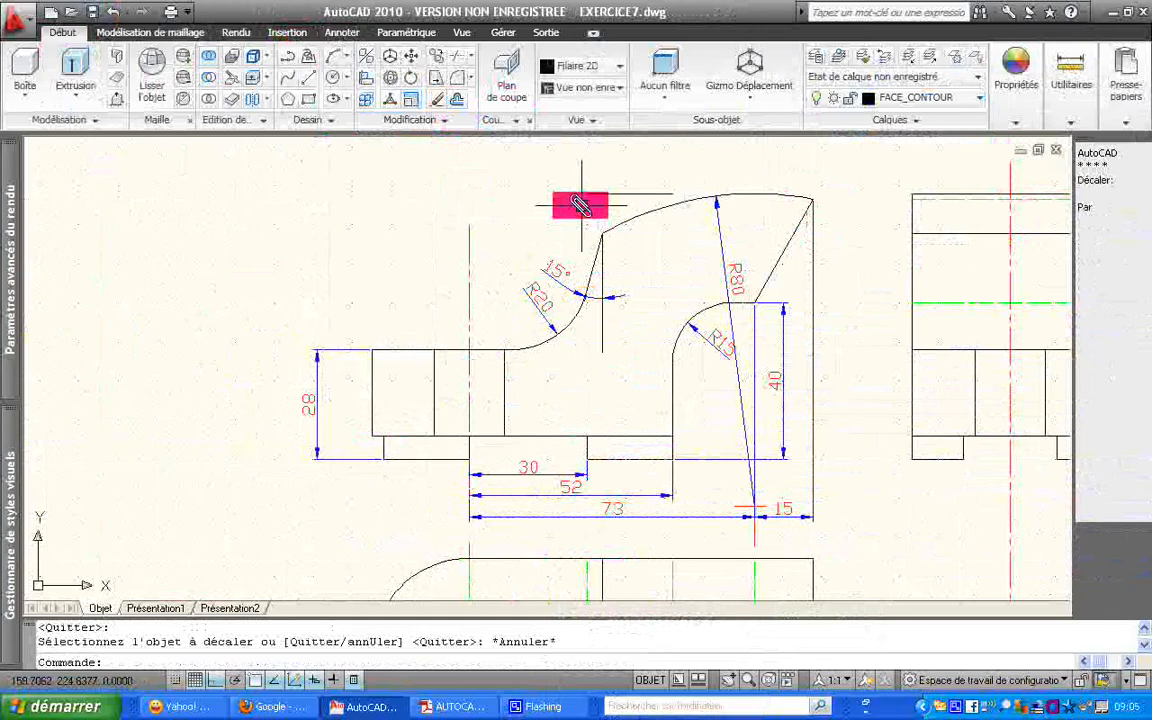
Try to stretch the offset line's right end to the arm's upper-right tip, and undo the stretch
click(597, 192)
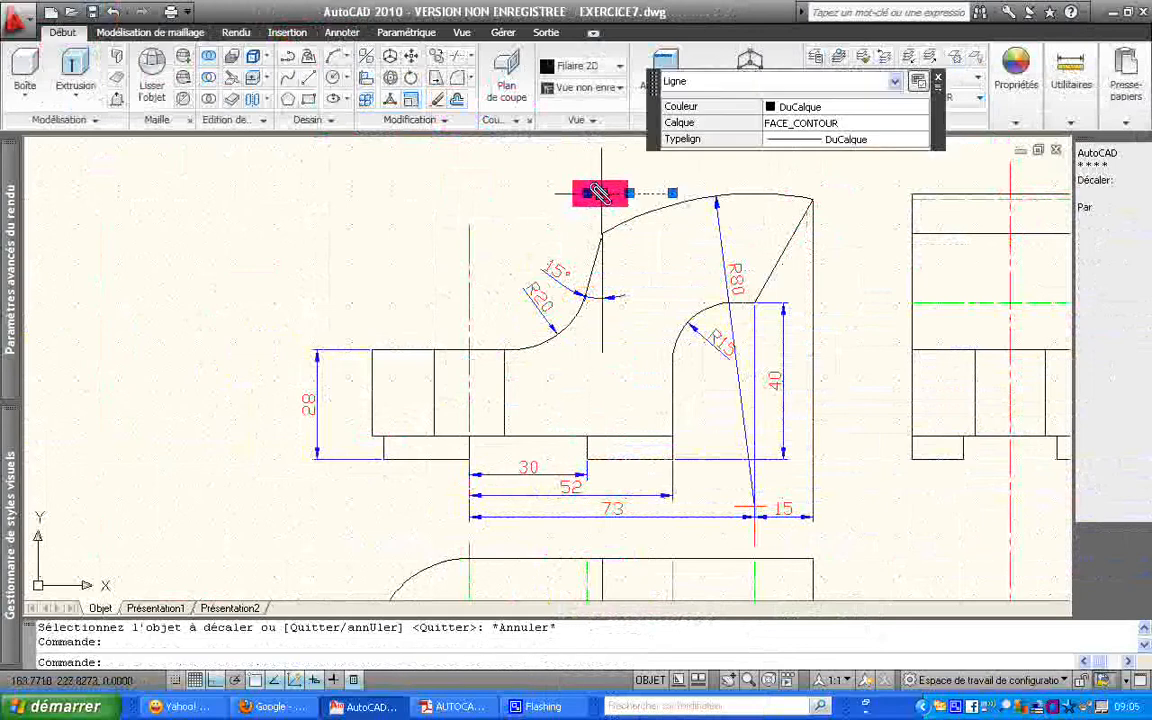
click(690, 197)
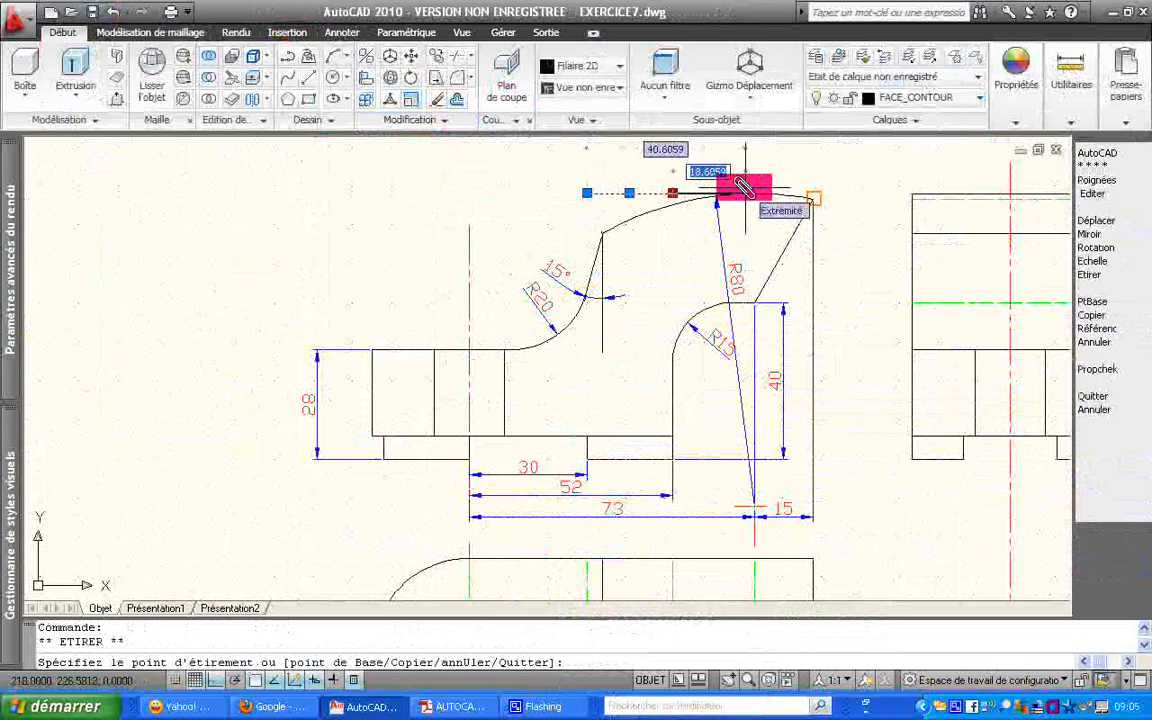
click(814, 194)
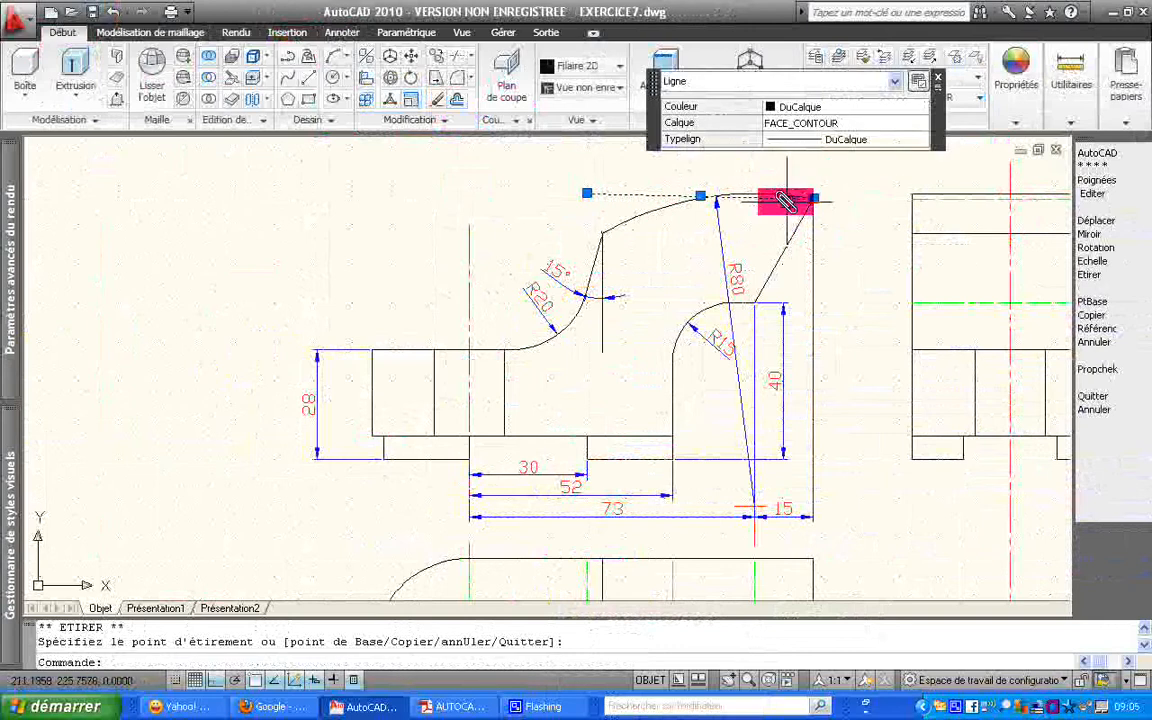
key(ctrl+z)
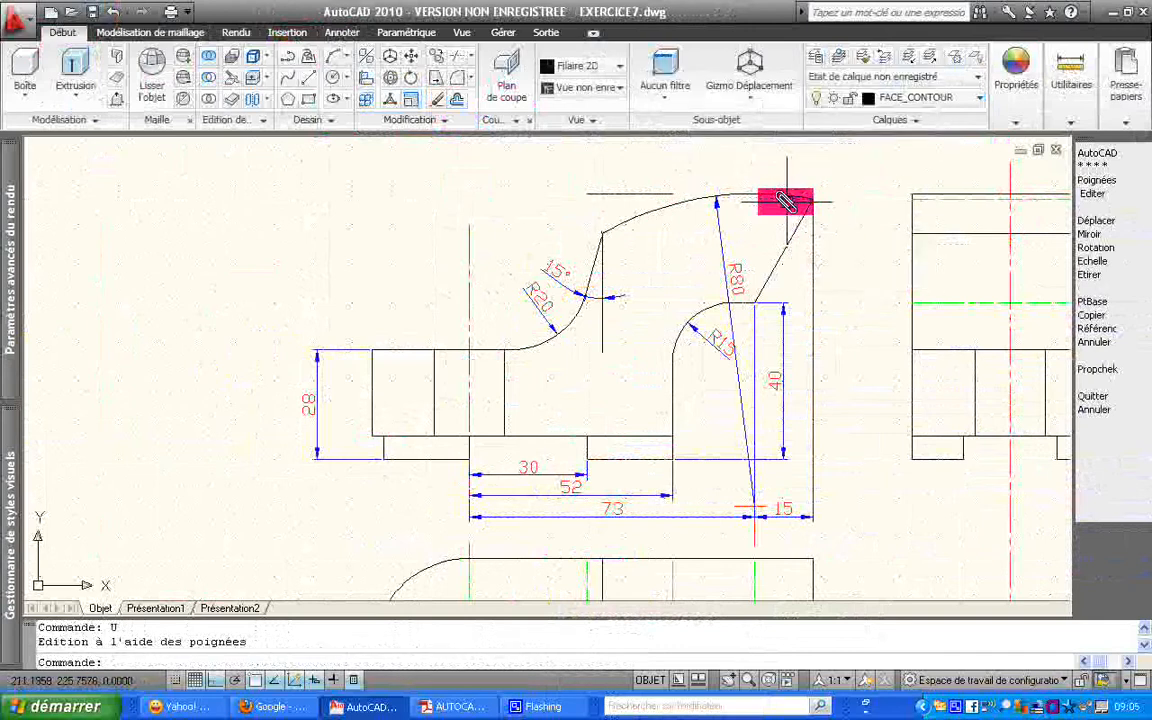
Stretch the offset line's right end horizontally by about 39 with ortho on, just past the arm's upper-right tip
click(630, 194)
click(672, 193)
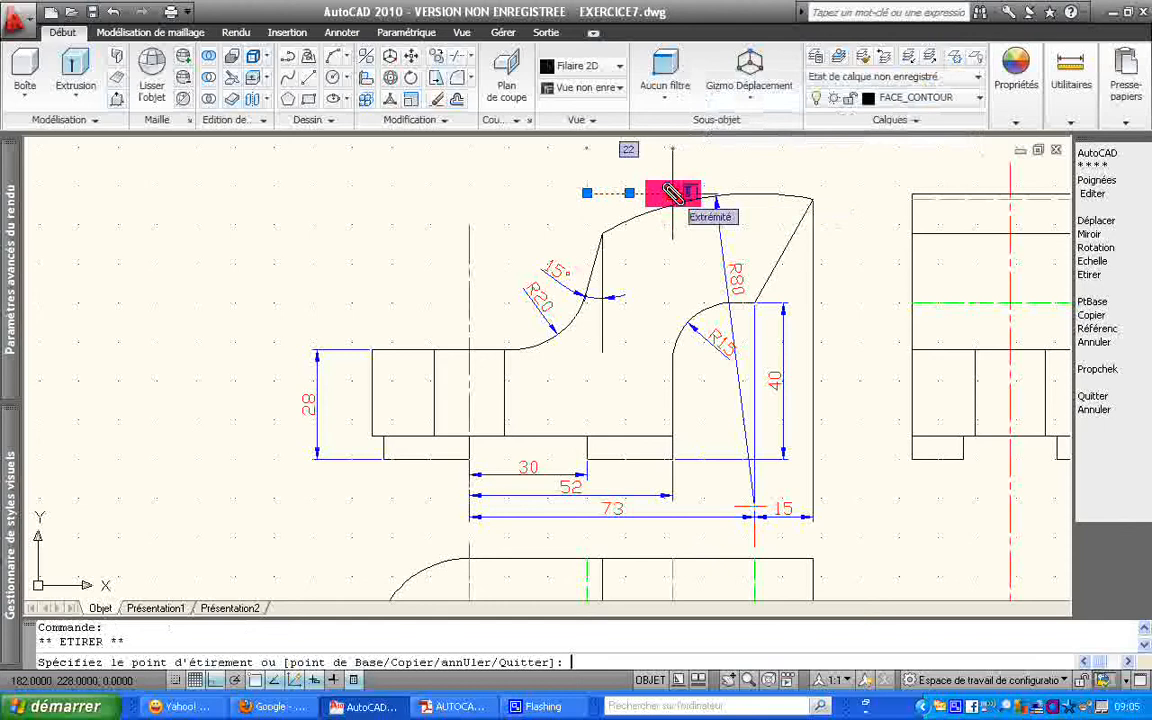
key(F8)
key(F8)
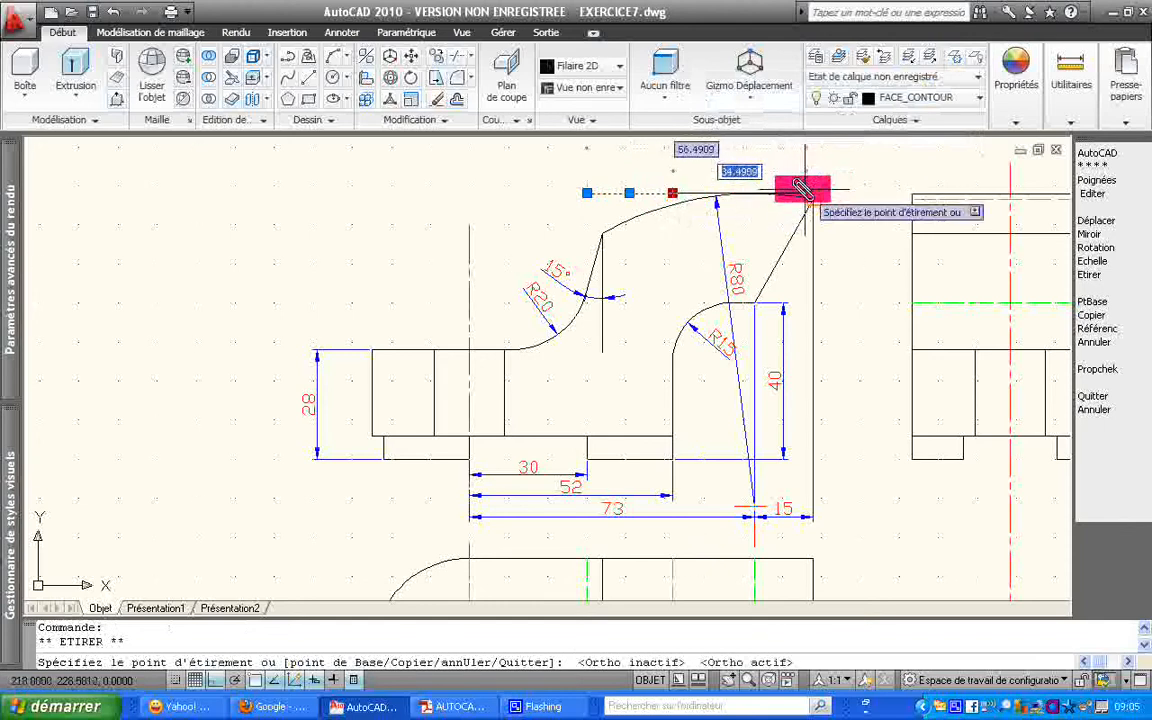
click(825, 176)
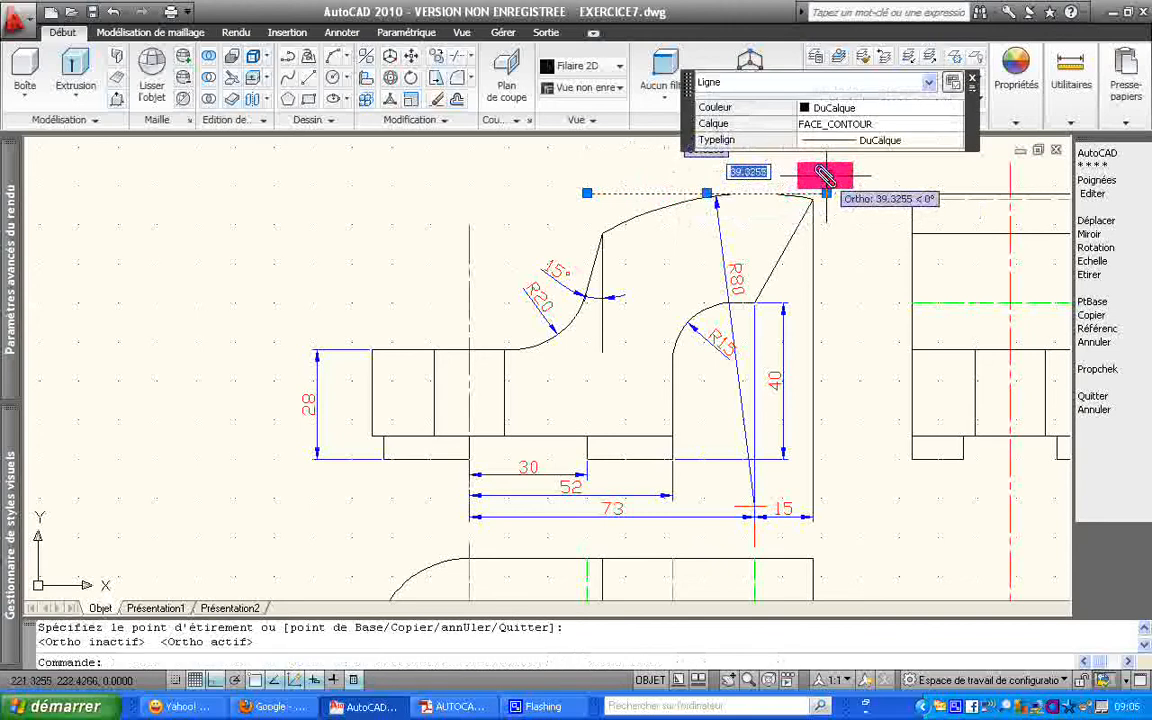
key(Escape)
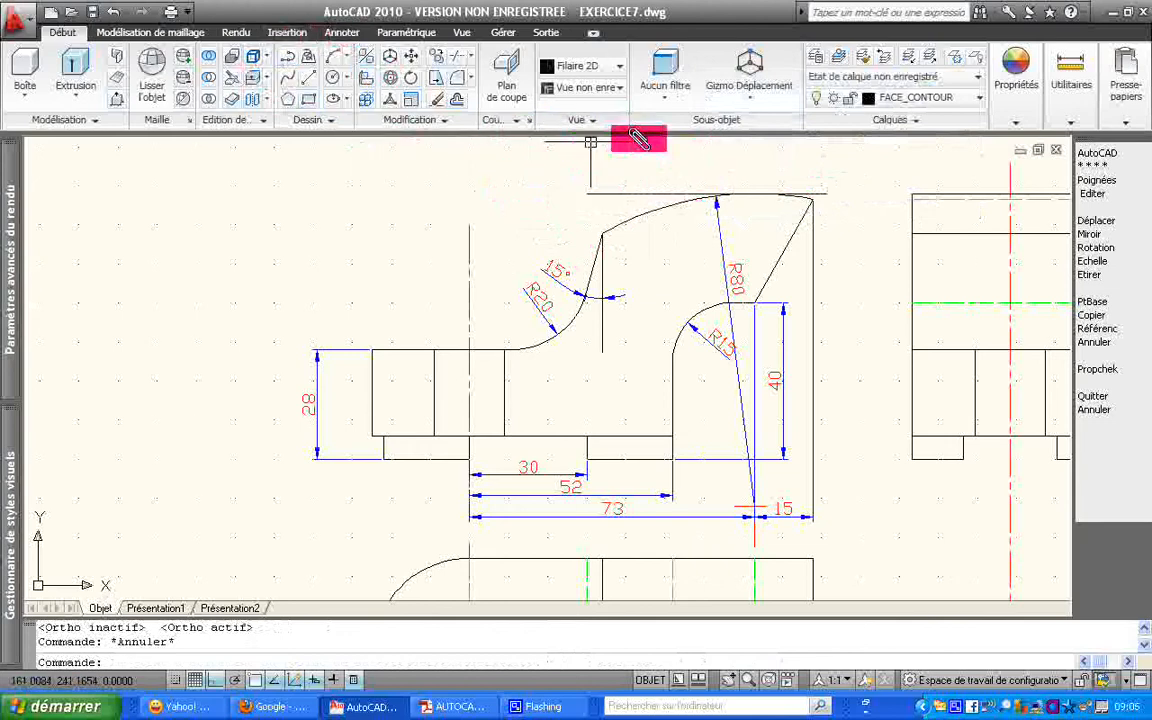
On the FACE_COTATION layer, dimension the front view's overall height from the right foot's bottom to the helper line, and erase that line
click(975, 100)
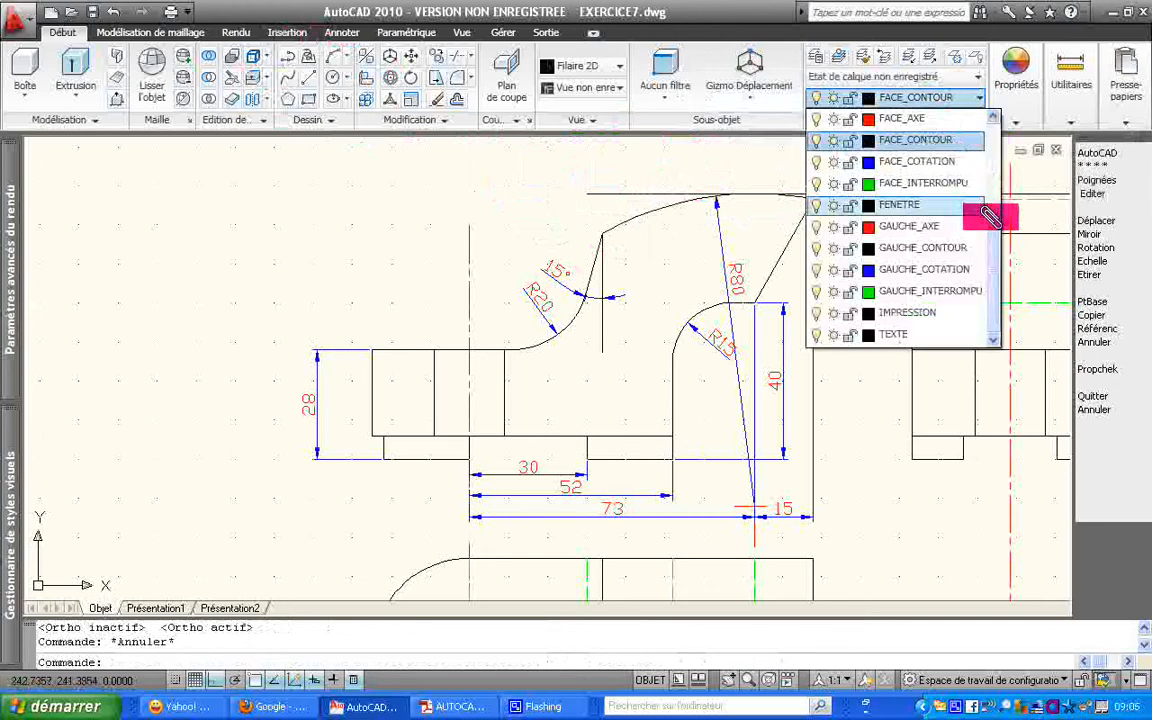
click(953, 161)
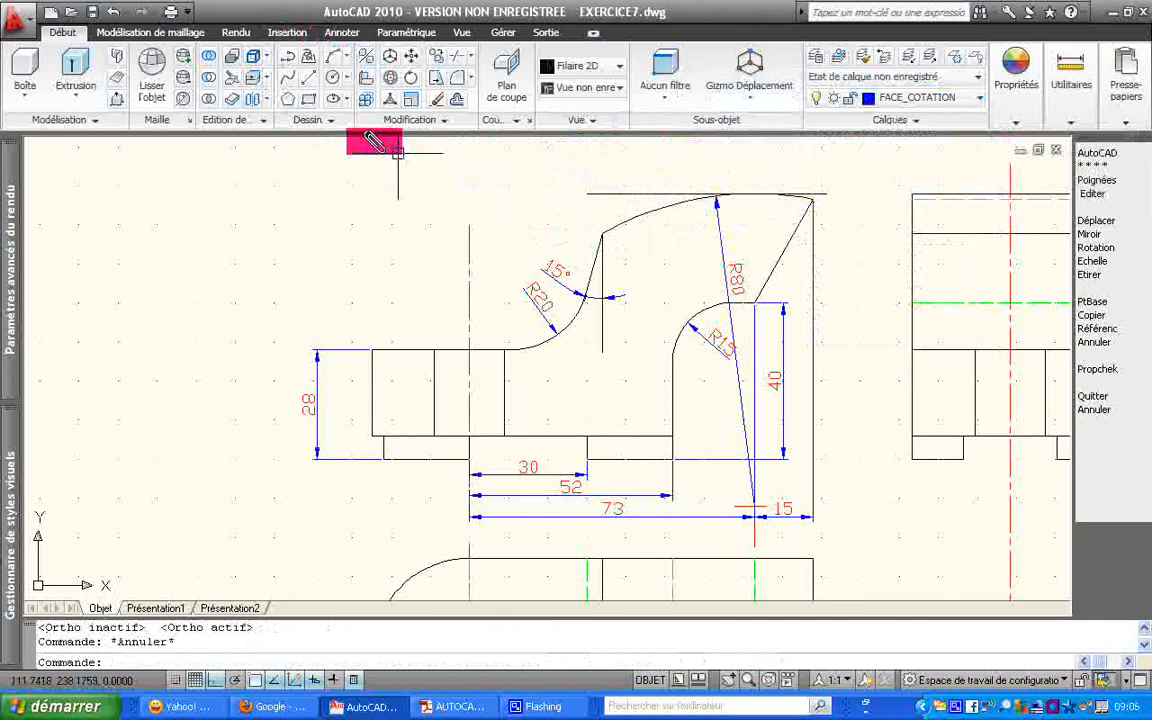
click(340, 31)
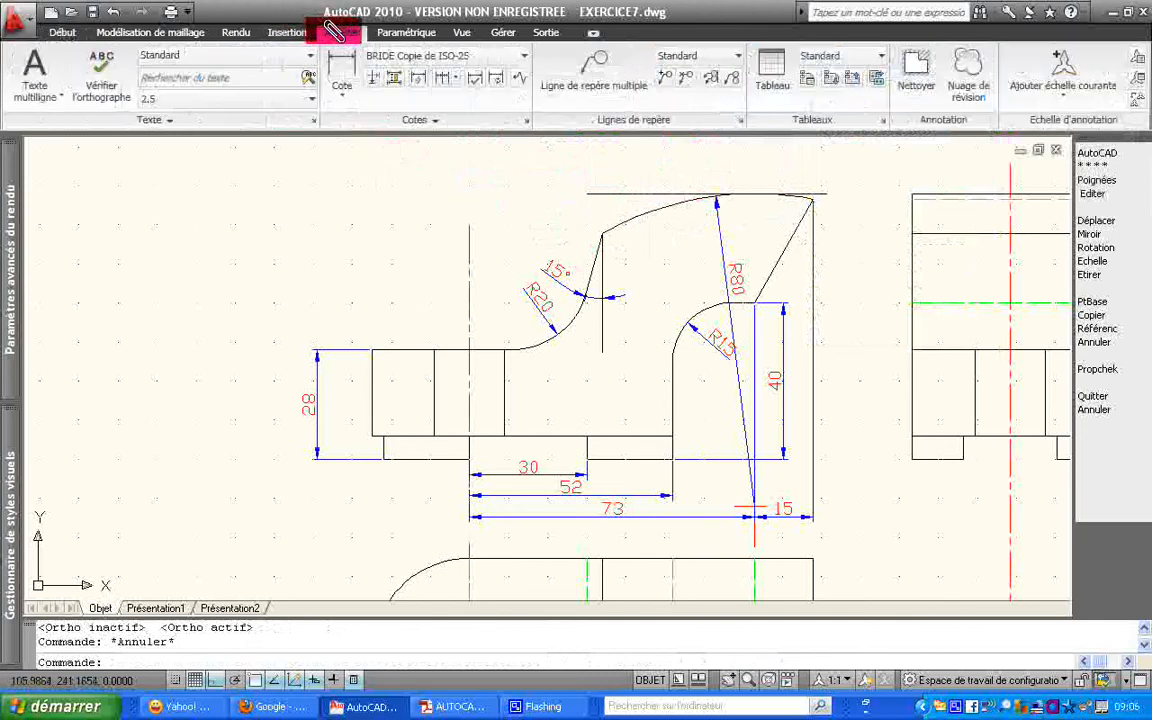
click(341, 88)
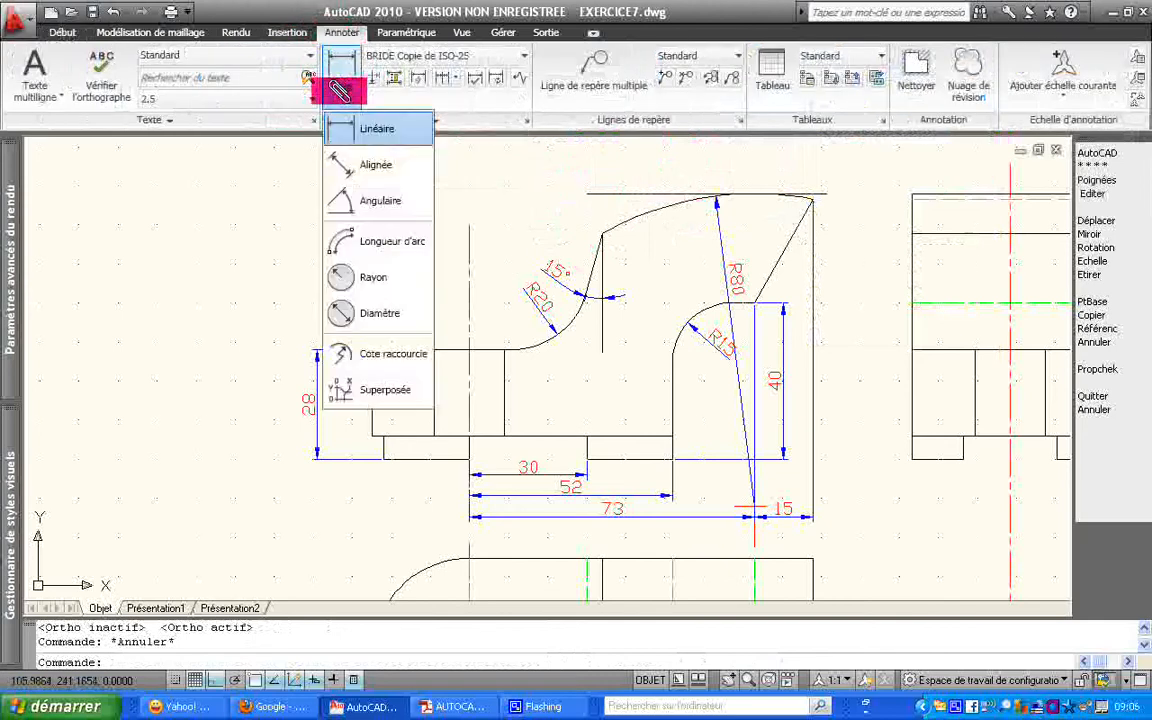
click(361, 129)
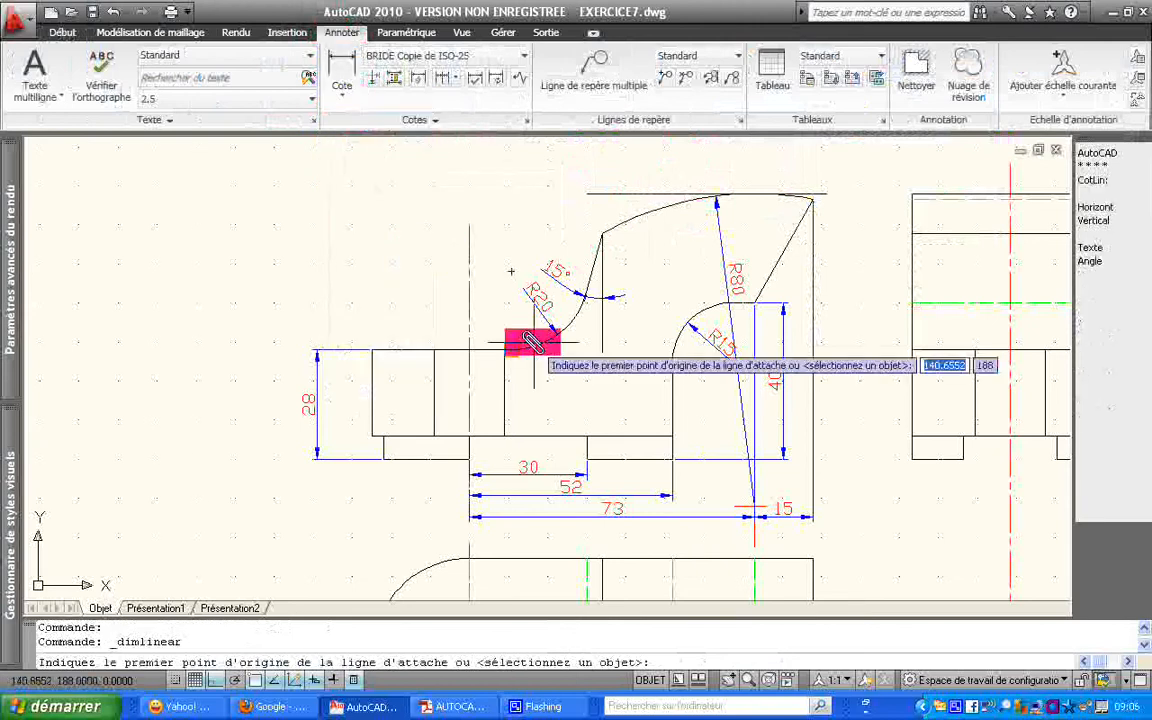
click(668, 455)
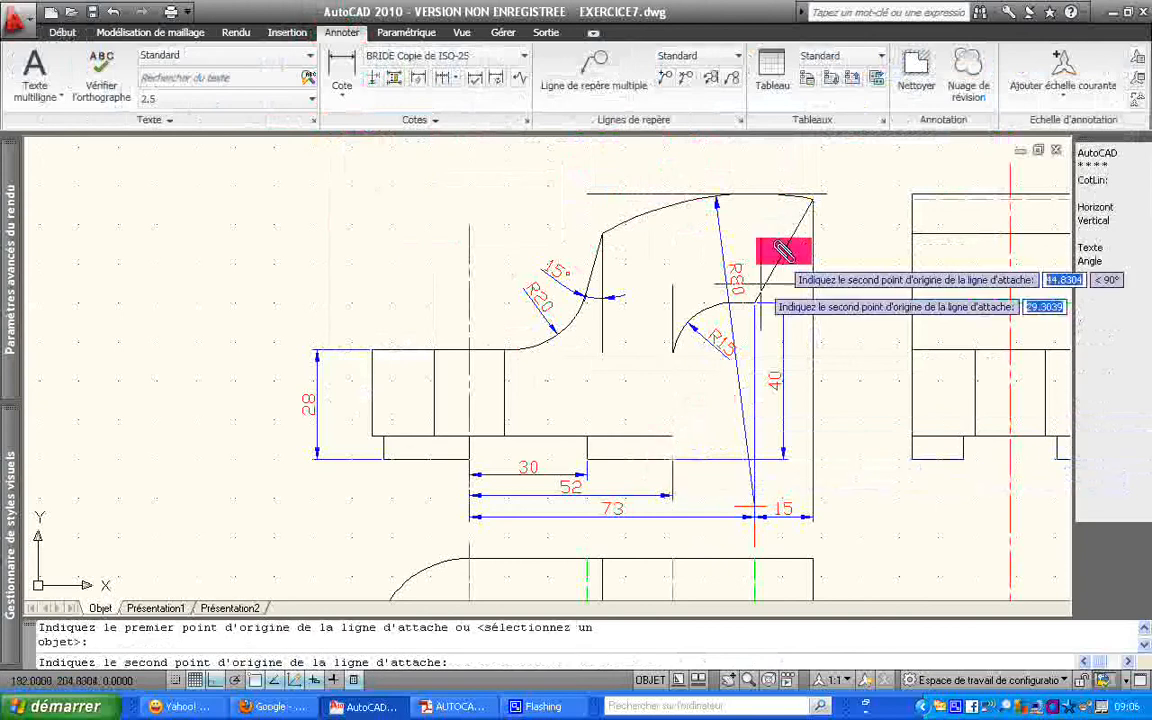
click(775, 197)
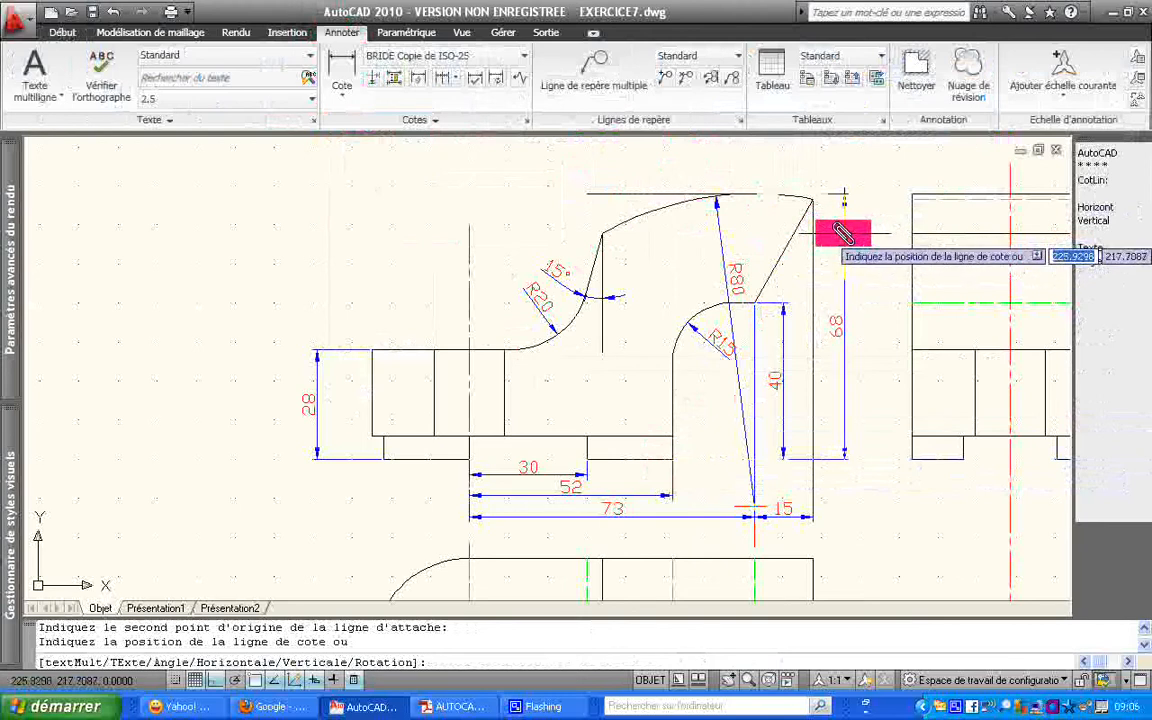
click(840, 233)
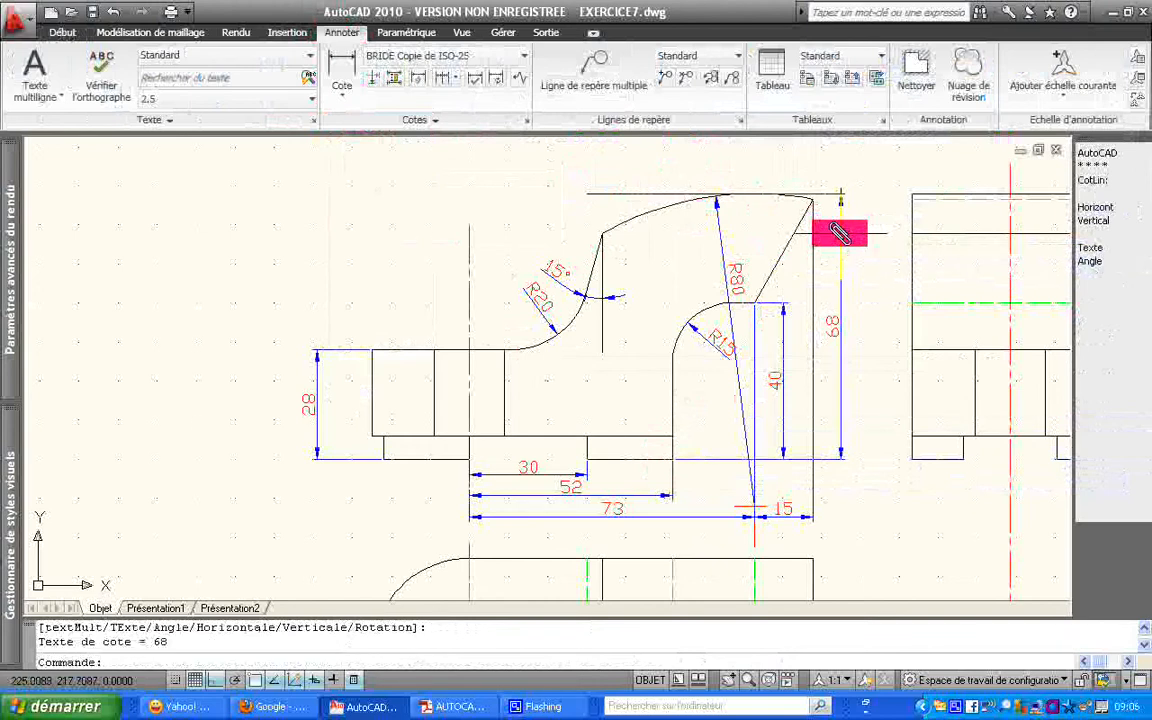
click(675, 193)
key(Delete)
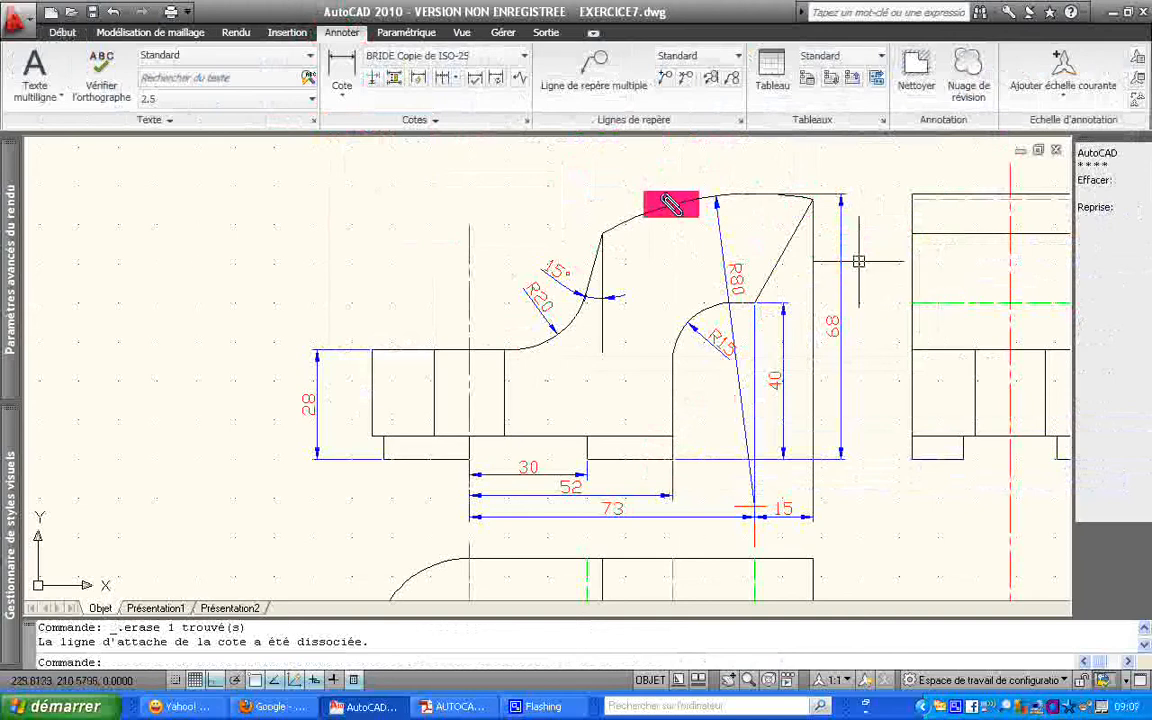
Add a horizontal linear dimension above the front view between the arm's upper-right tip and its upper-left corner
click(343, 92)
click(362, 121)
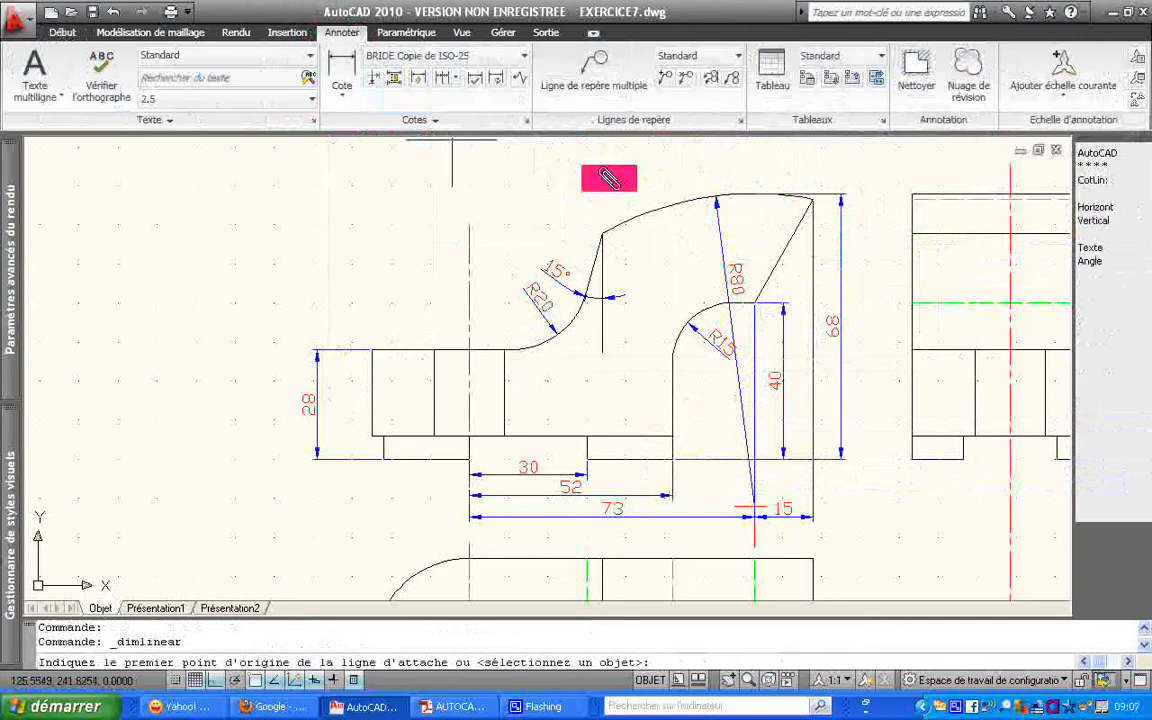
click(806, 202)
click(599, 233)
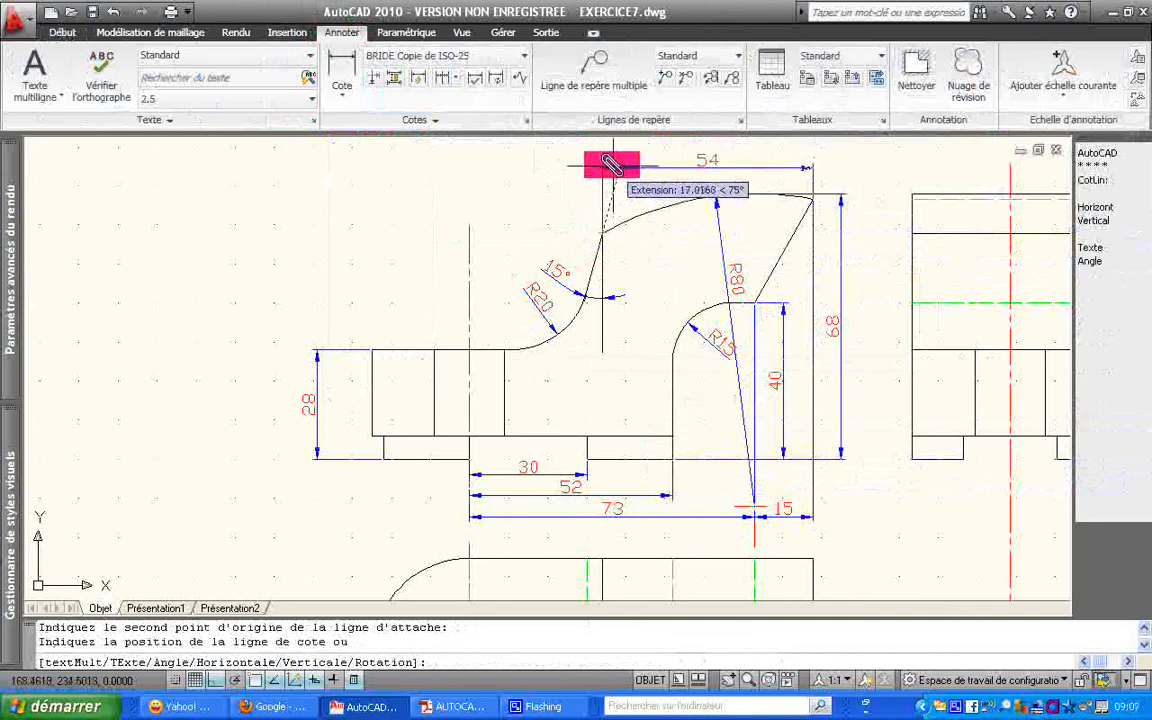
click(611, 170)
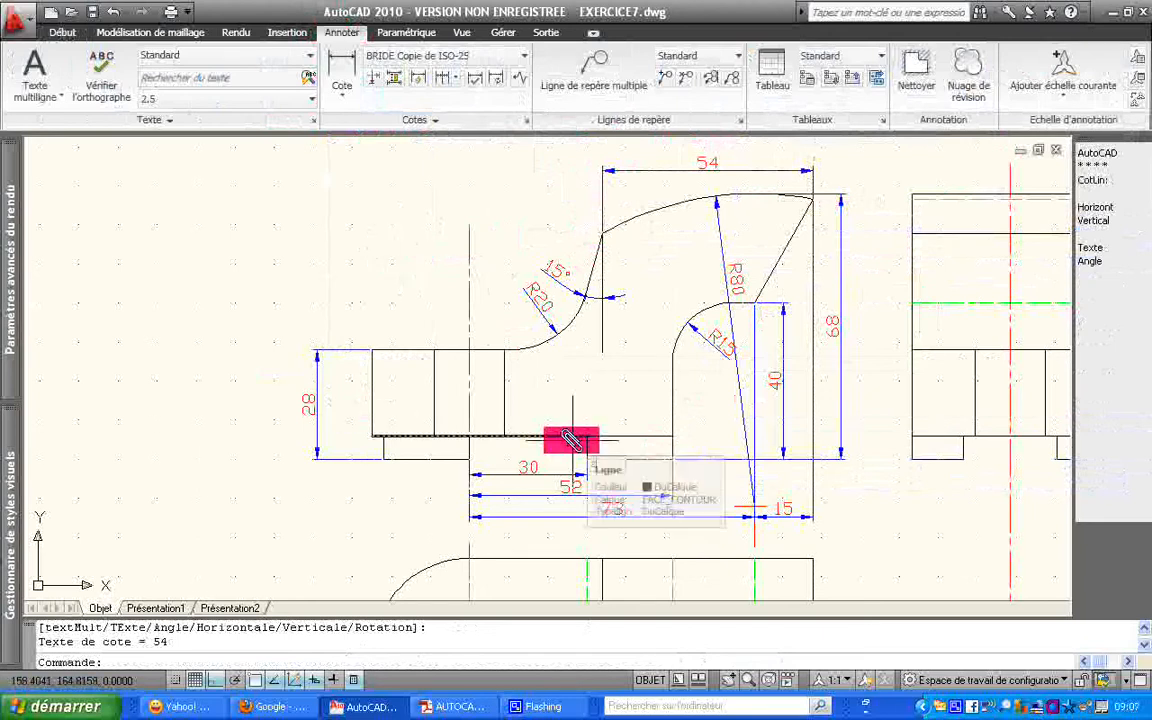
Break off the lower part of the side view's vertical axis line, leaving it ending slightly below the view
text(z)
key(Return)
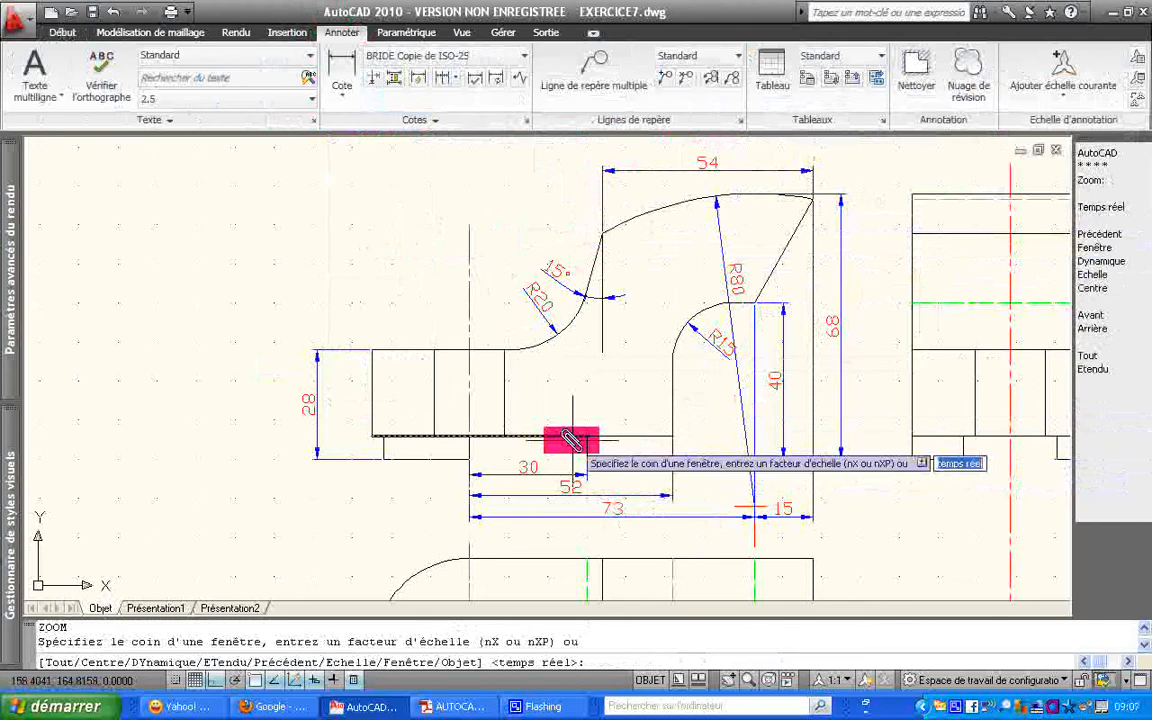
key(Return)
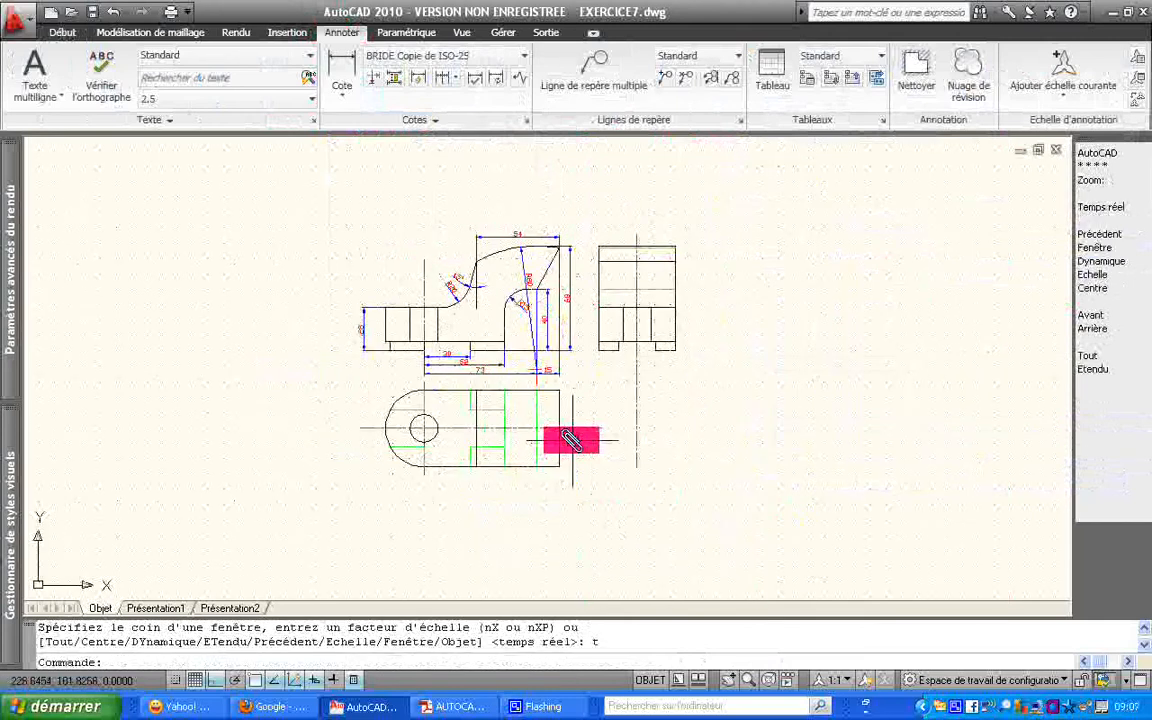
key(Return)
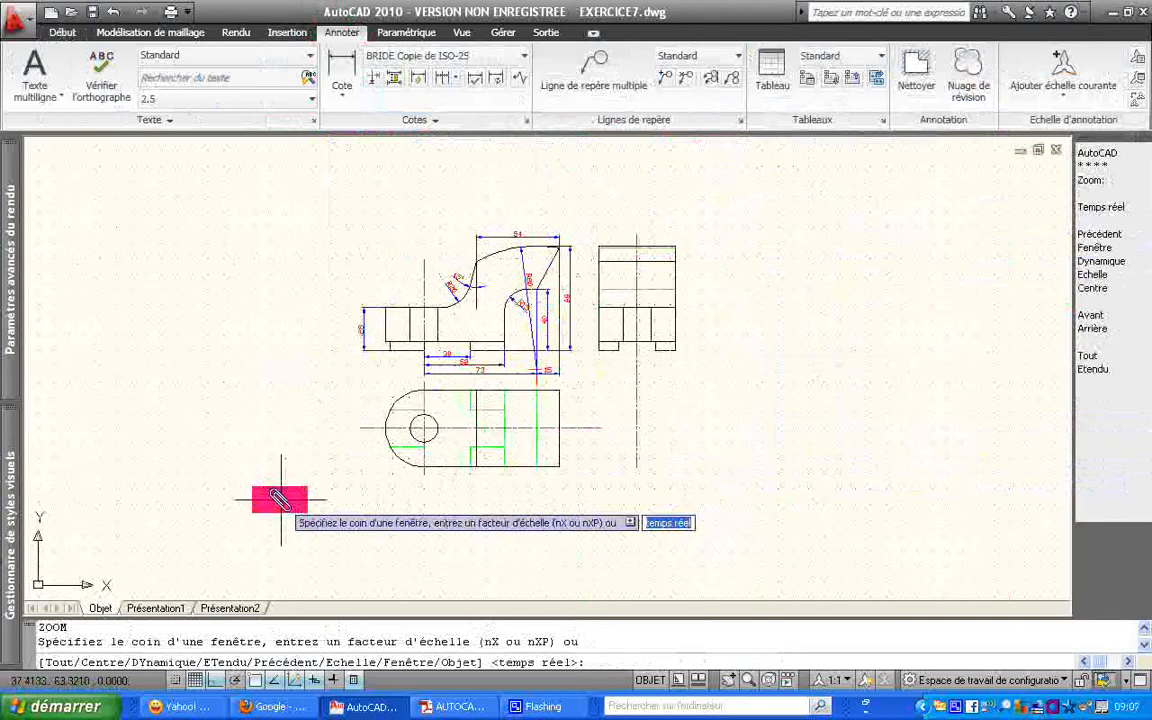
click(314, 488)
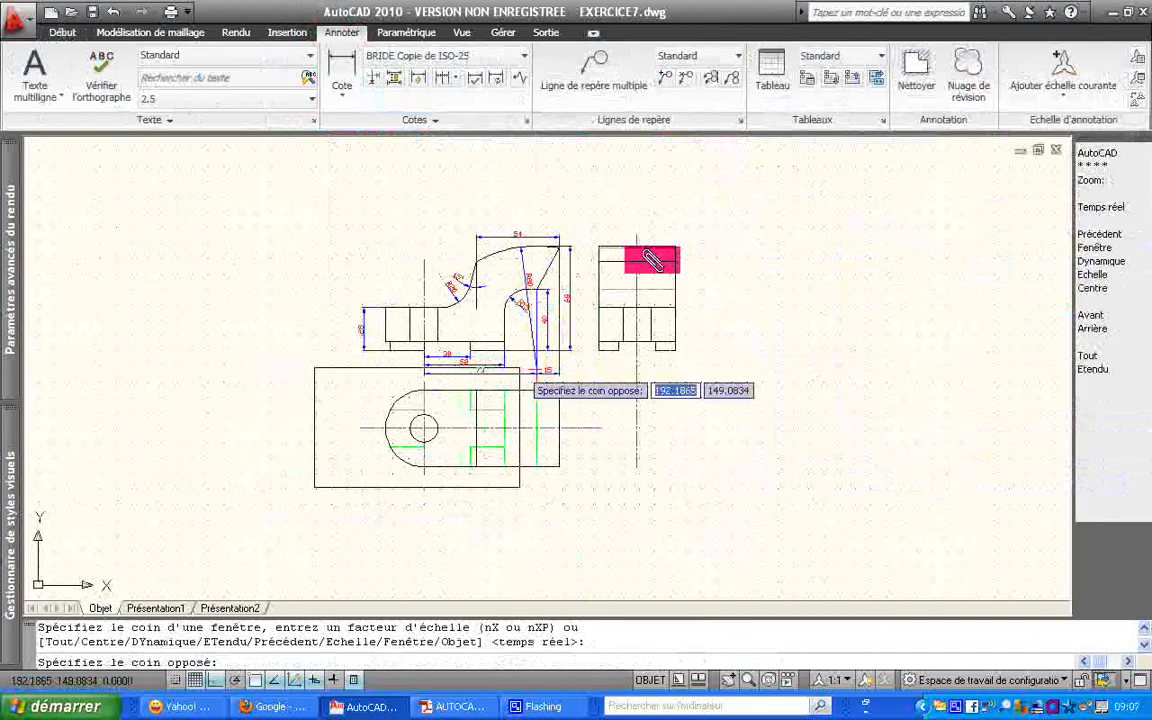
click(703, 224)
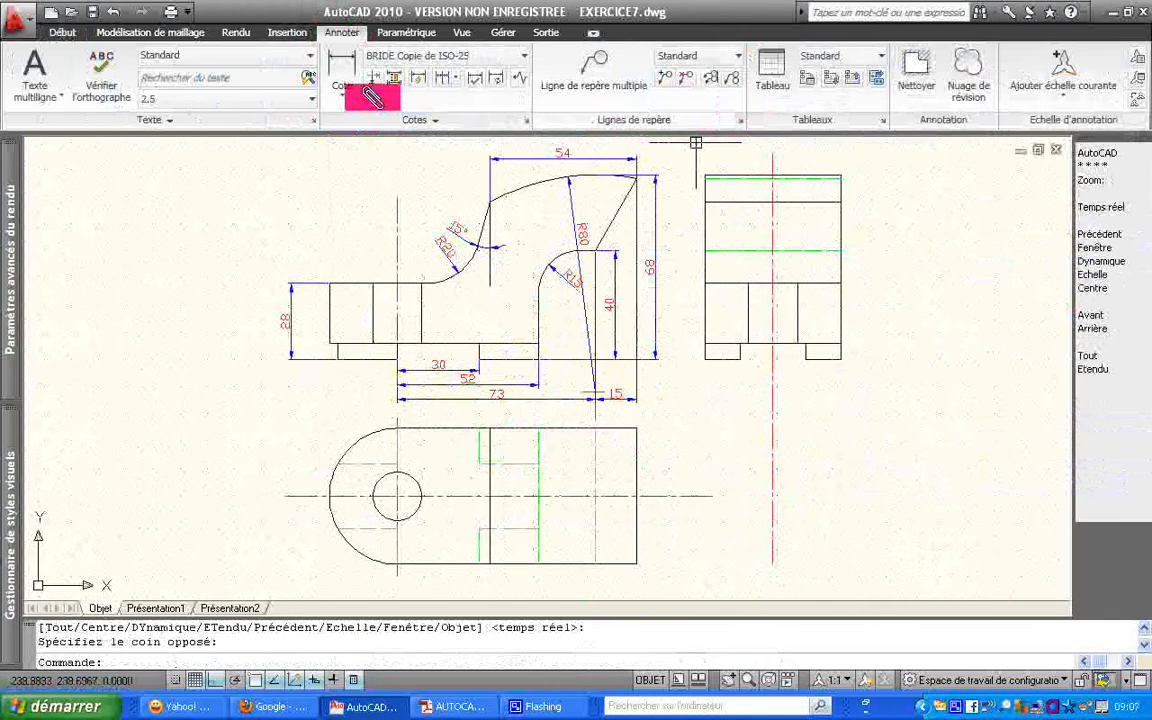
click(64, 30)
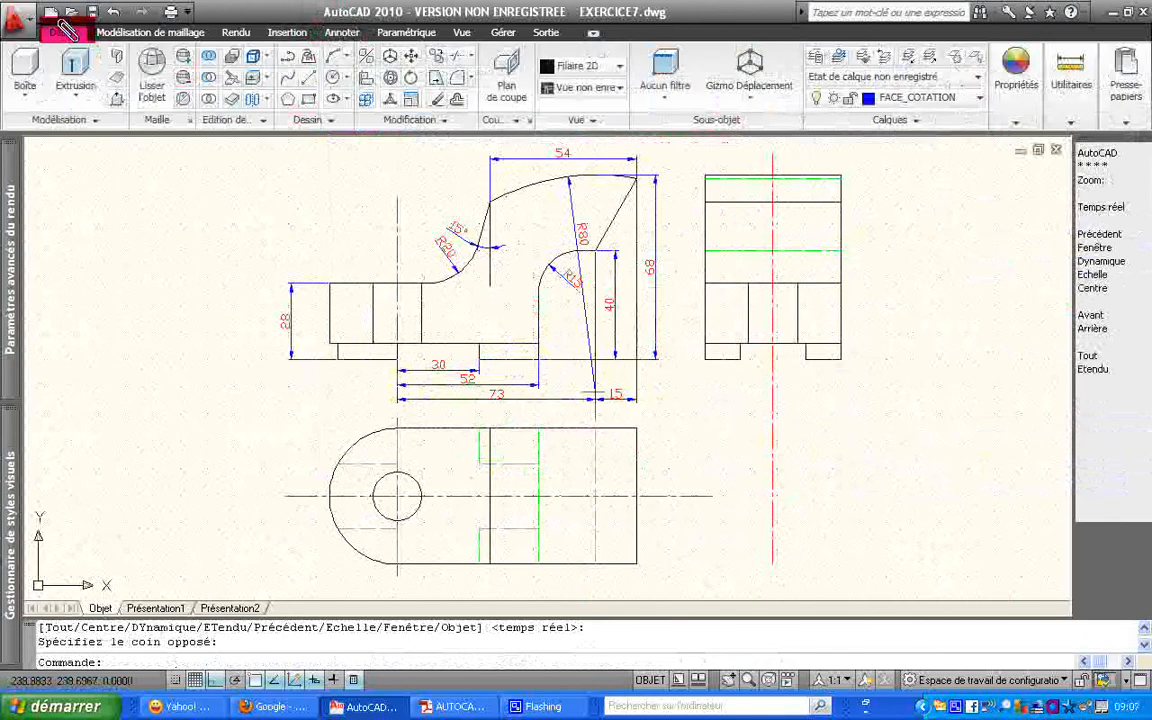
click(420, 121)
click(396, 150)
click(766, 395)
click(771, 560)
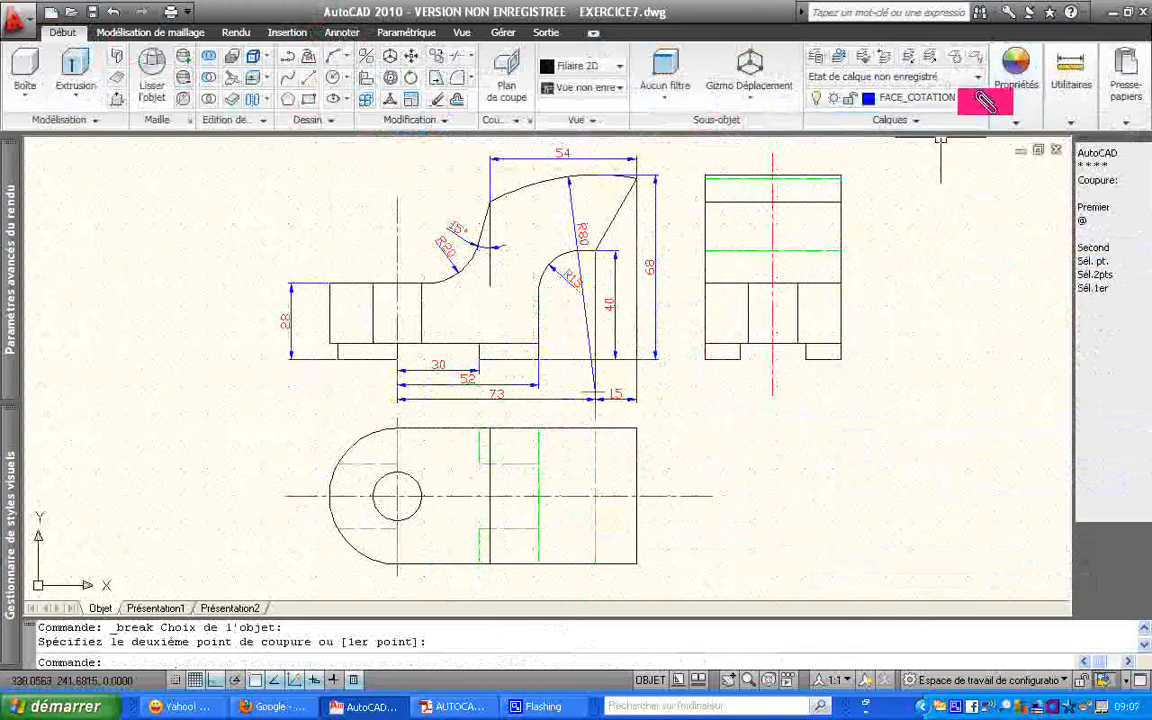
Make DESSUS_COTATION the current layer and dimension the top view's hole diameter, placing the text outside the upper left of the rounded end
click(974, 97)
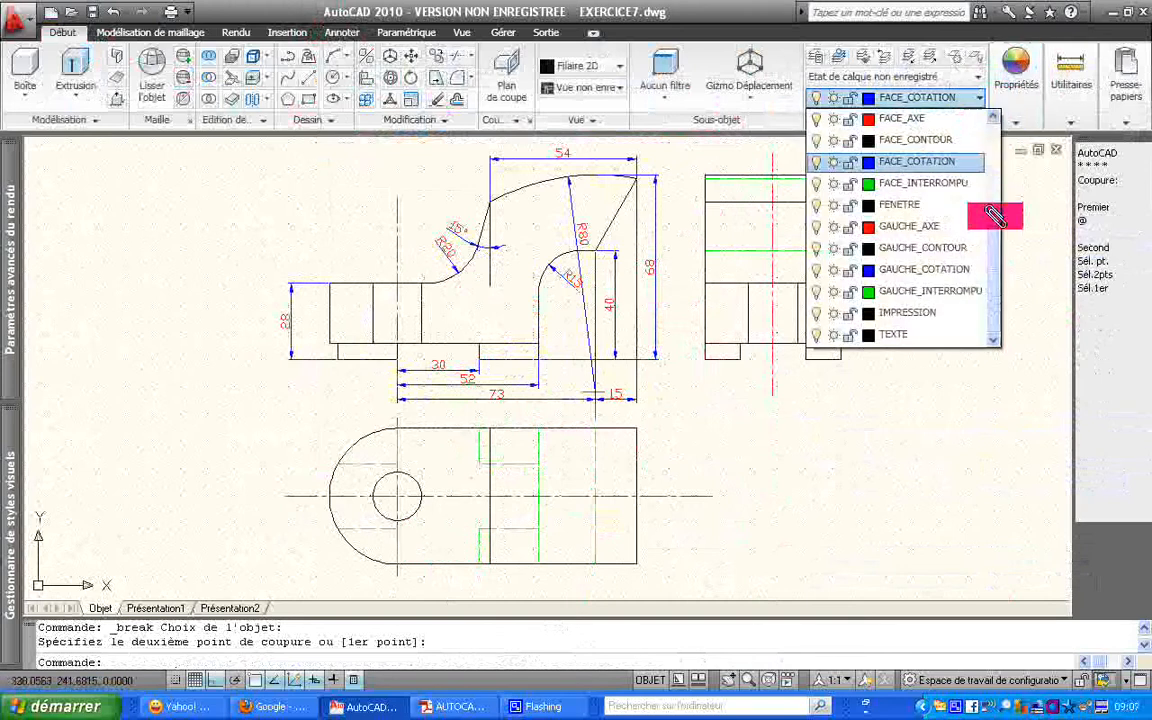
drag(995, 221, 993, 165)
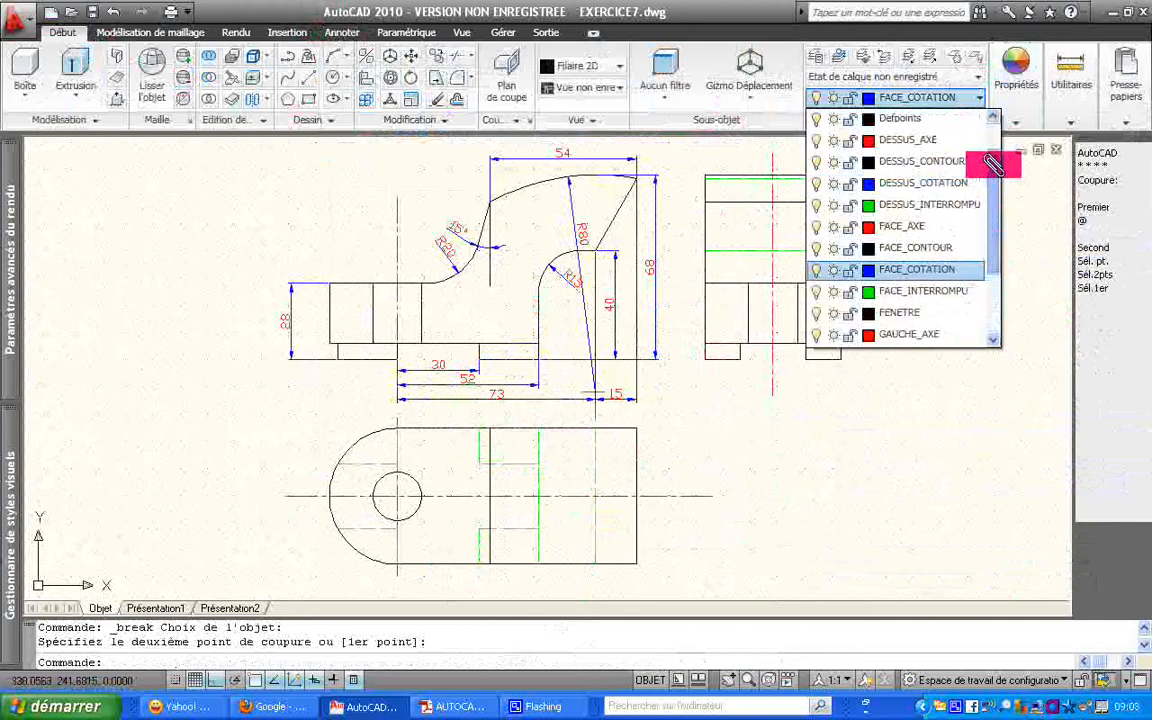
click(920, 183)
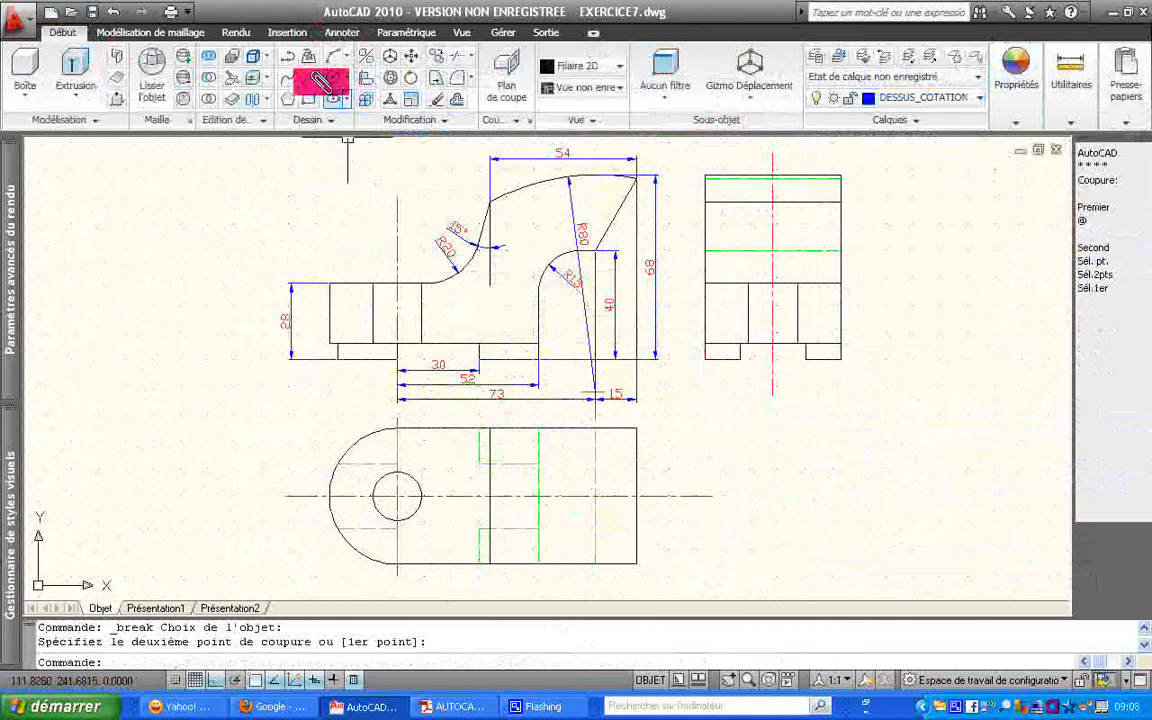
click(343, 33)
click(345, 93)
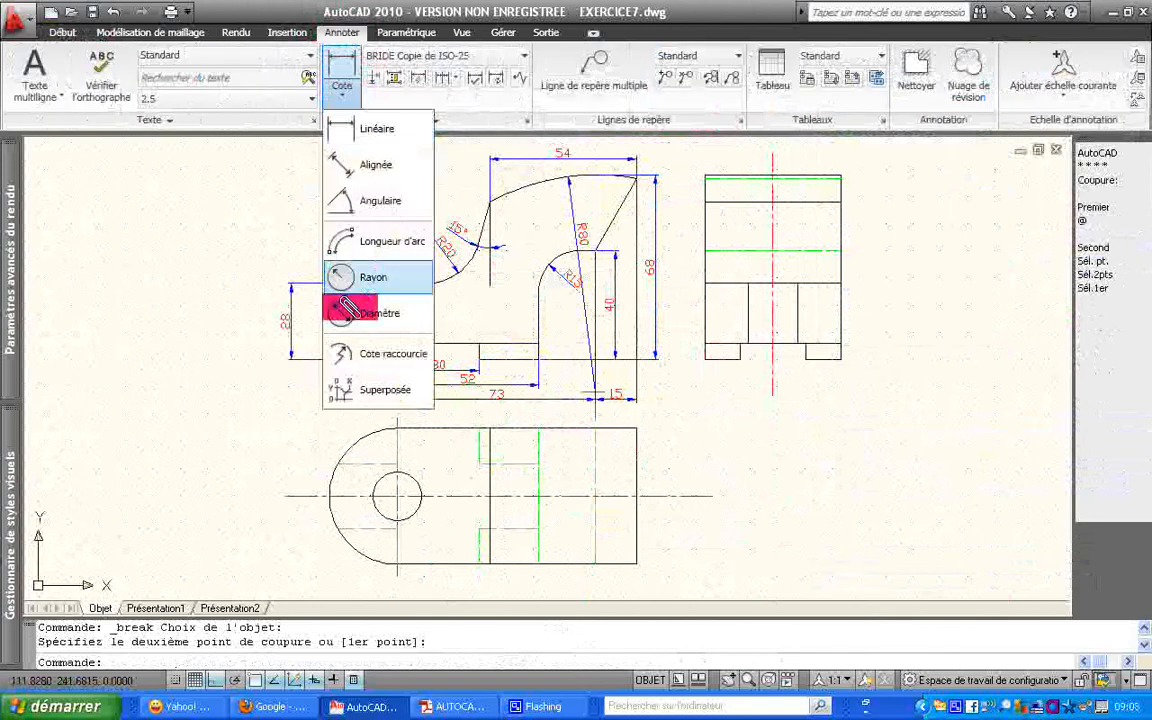
click(345, 314)
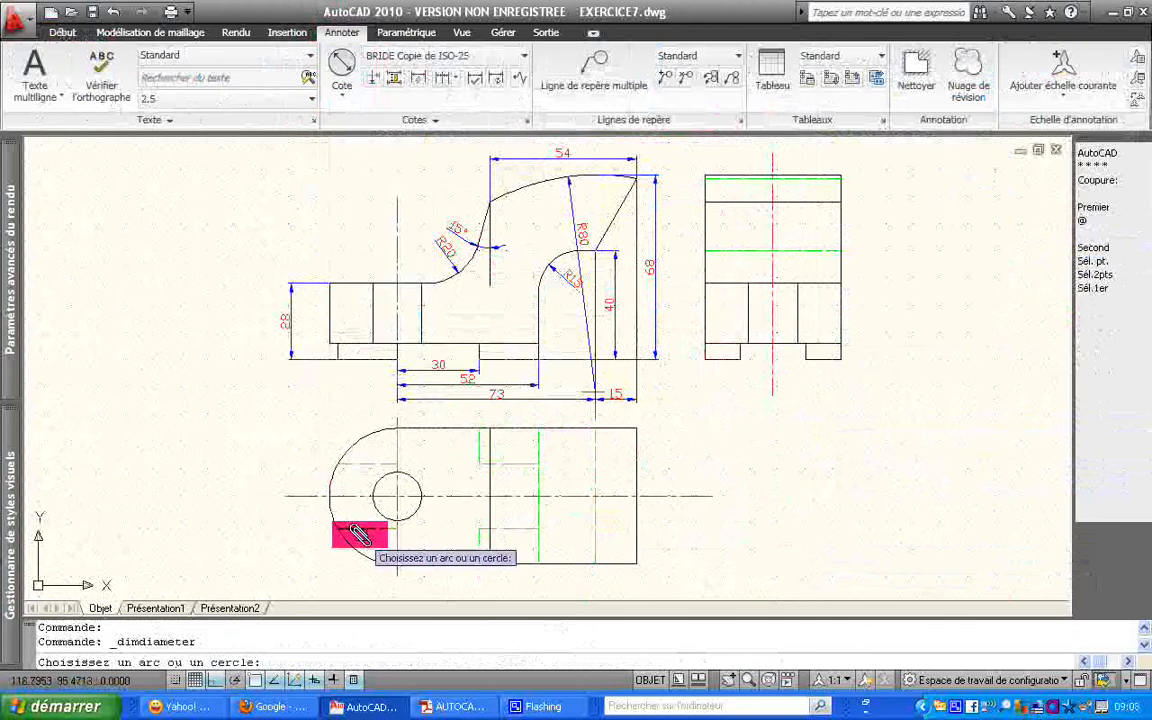
click(375, 480)
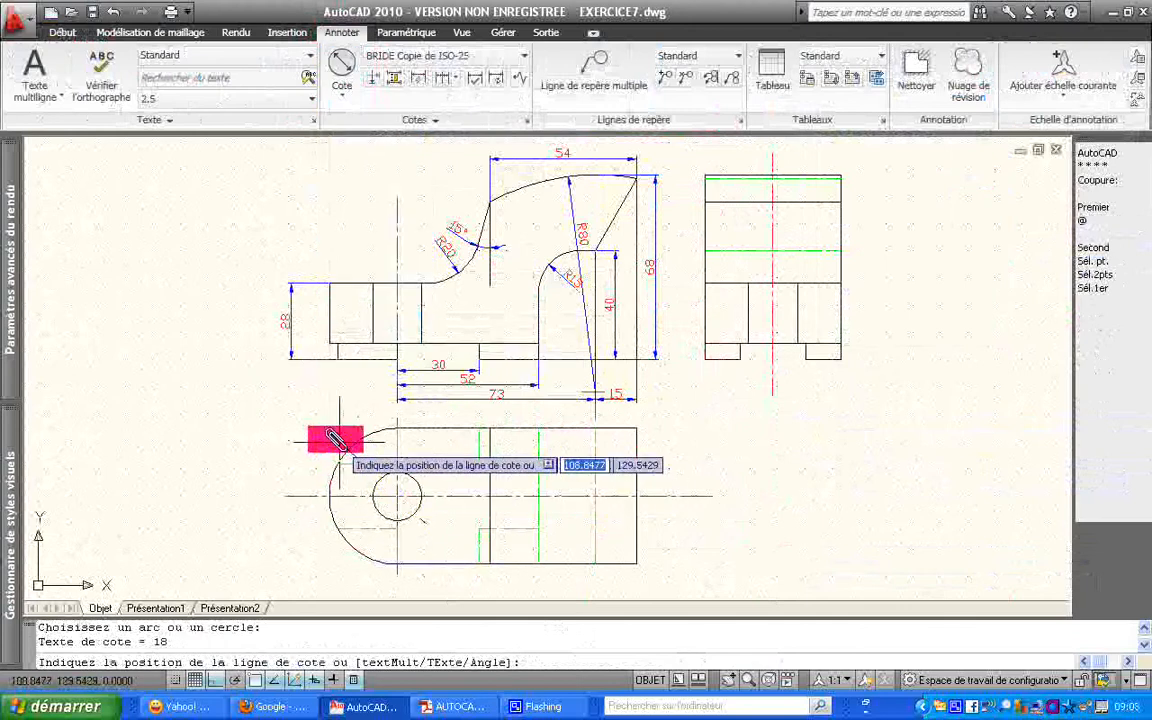
click(330, 434)
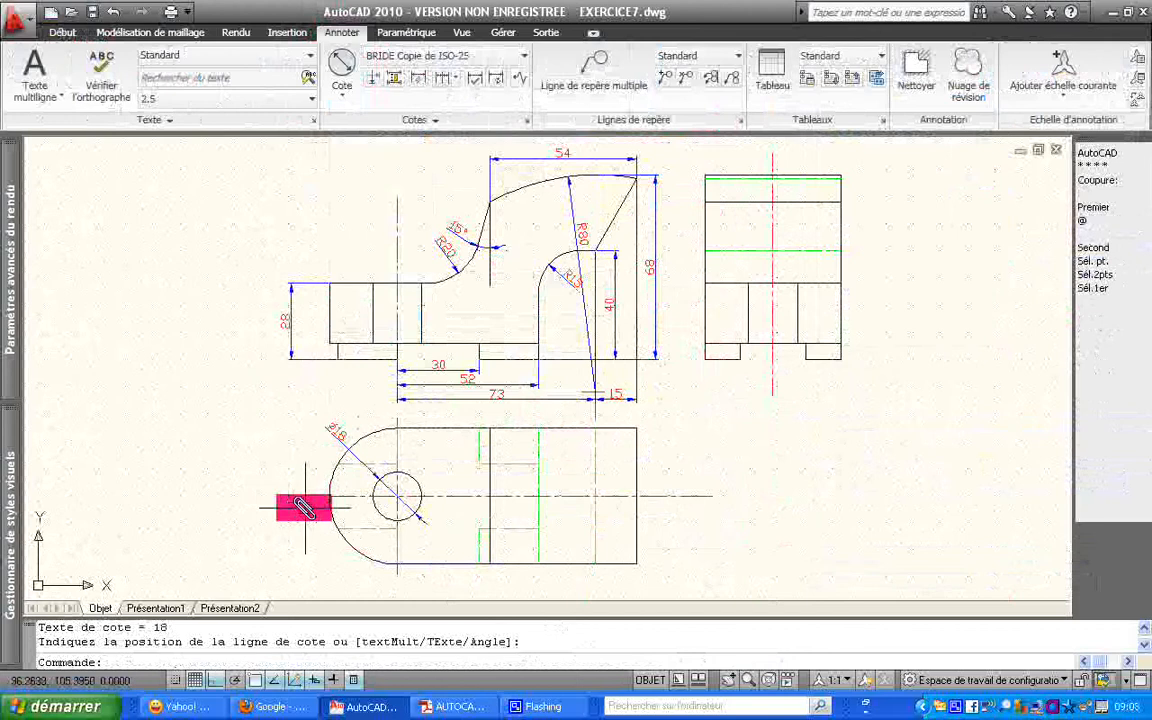
Dimension the radius of the top view's rounded end, placing the text outside to the left of the arc
click(345, 97)
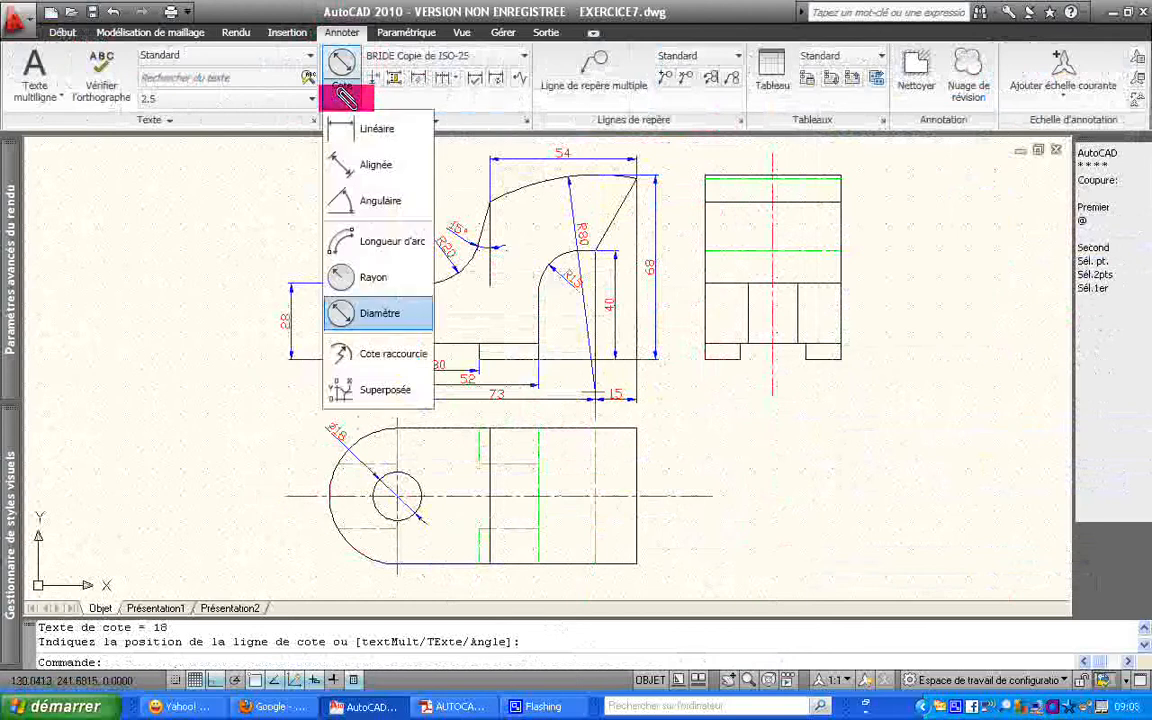
click(352, 274)
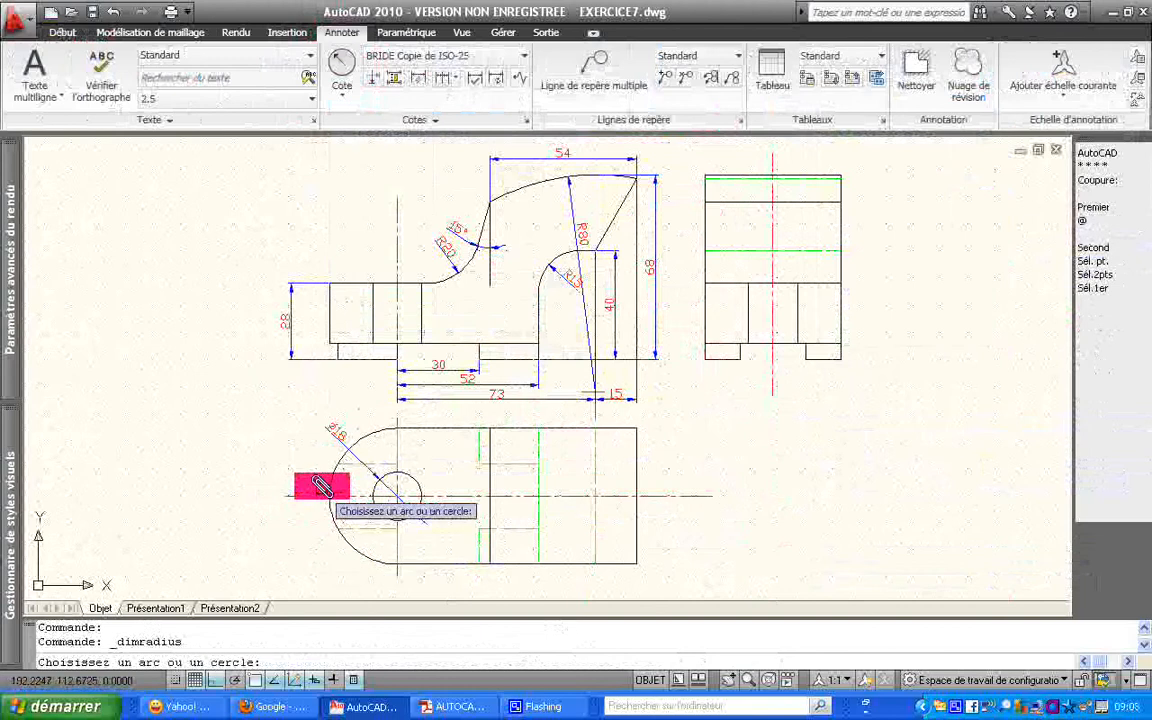
click(330, 483)
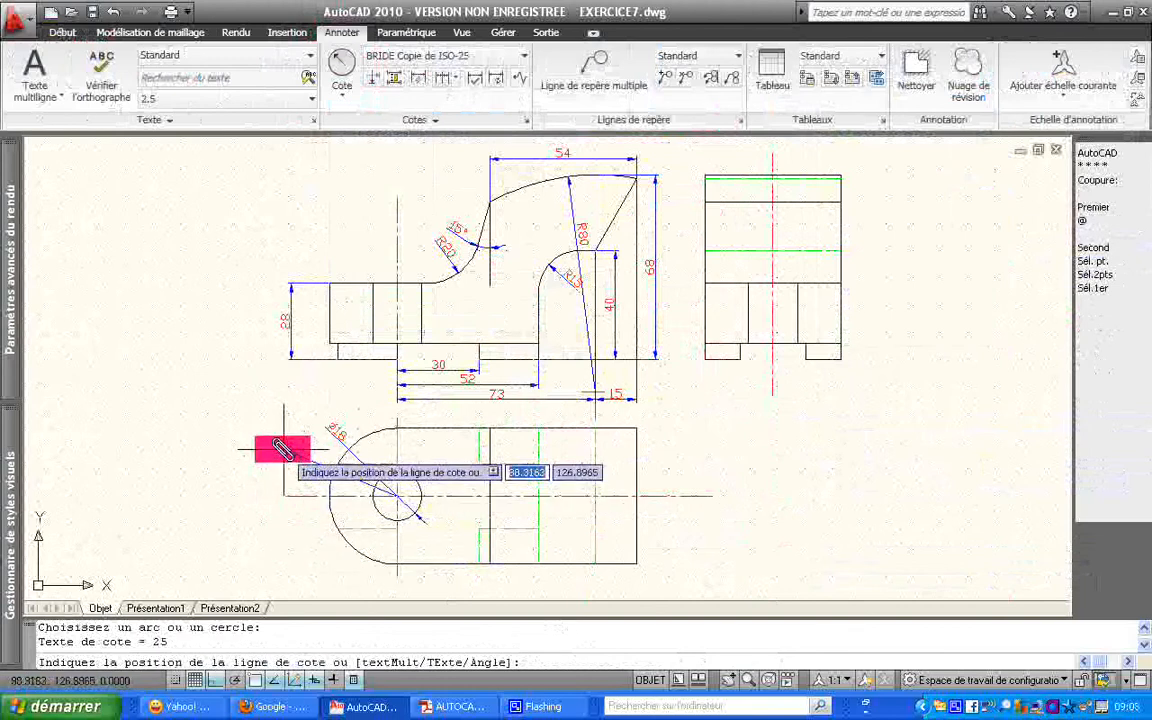
click(270, 461)
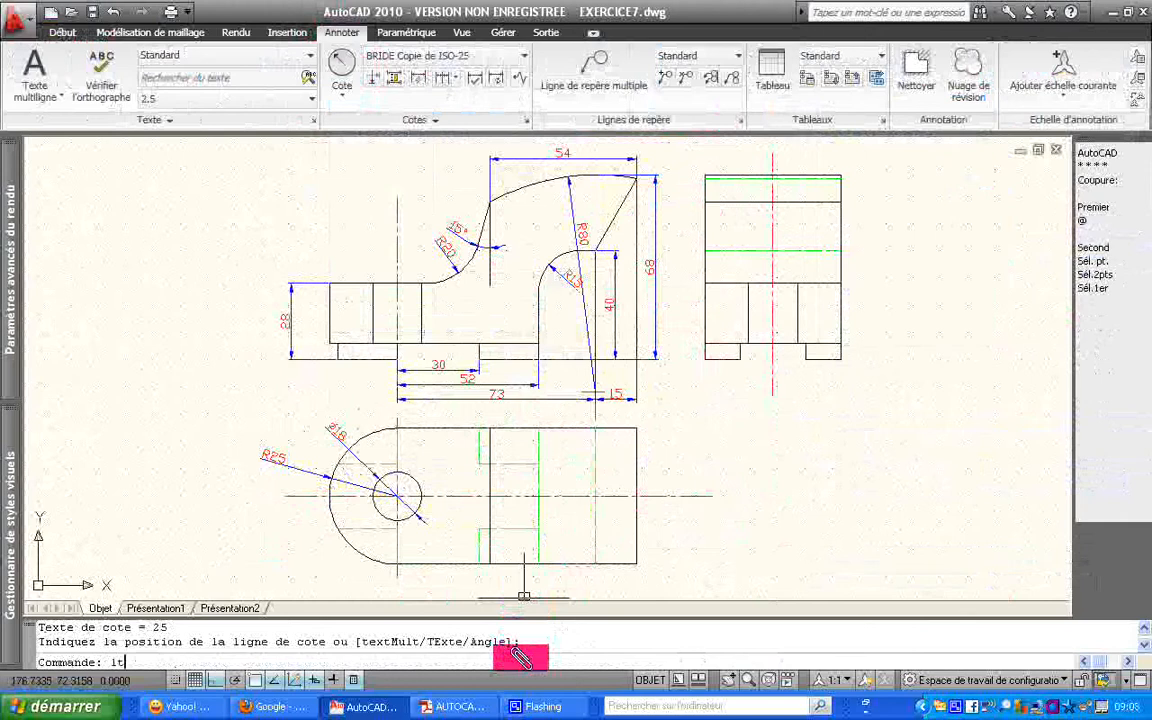
Set the global linetype scale (LTSCALE) to 0.25 and regenerate the drawing
key(Return)
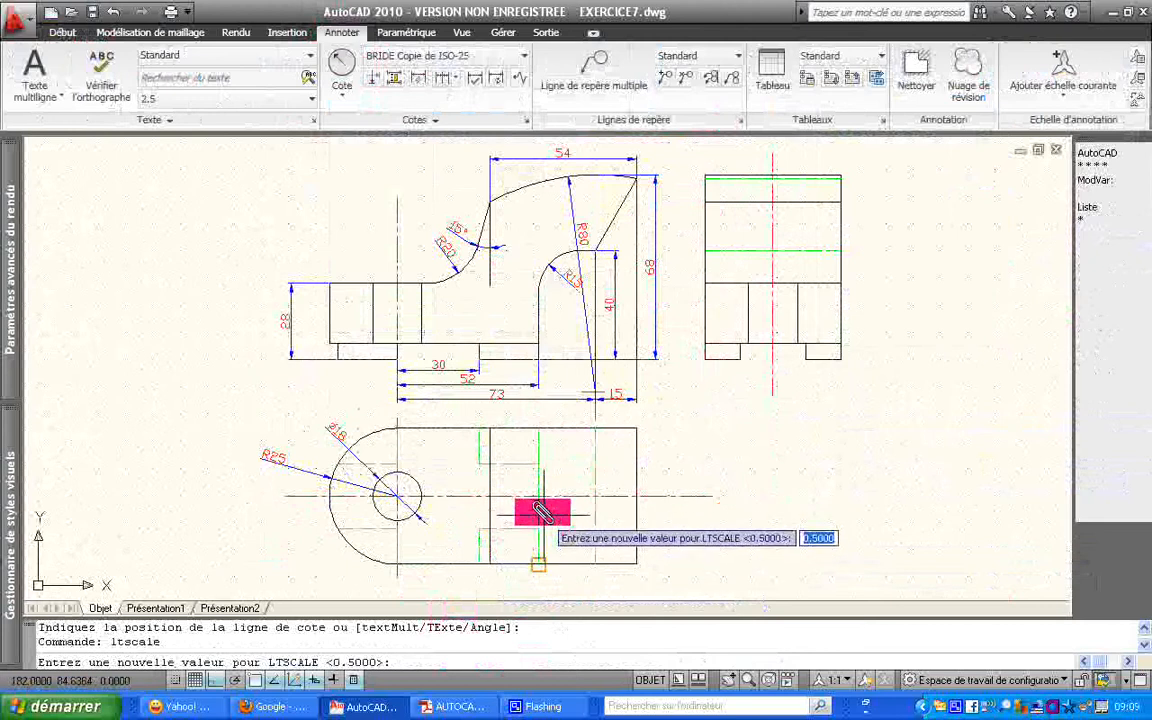
key(Escape)
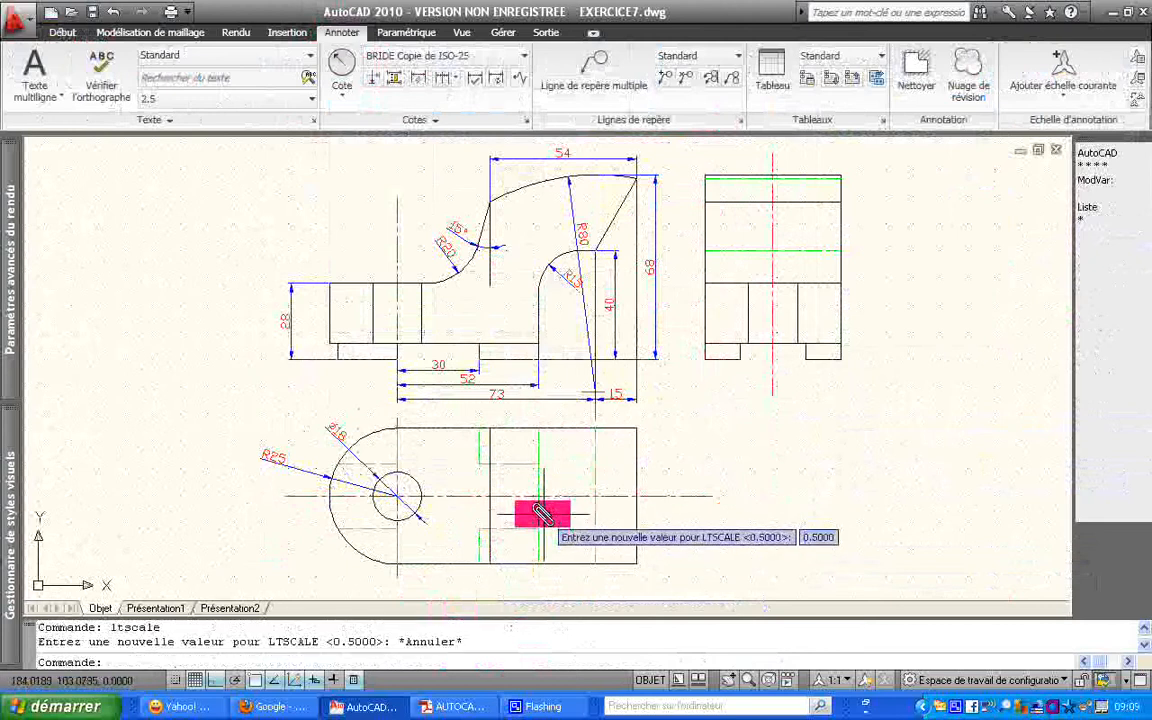
click(320, 583)
click(622, 408)
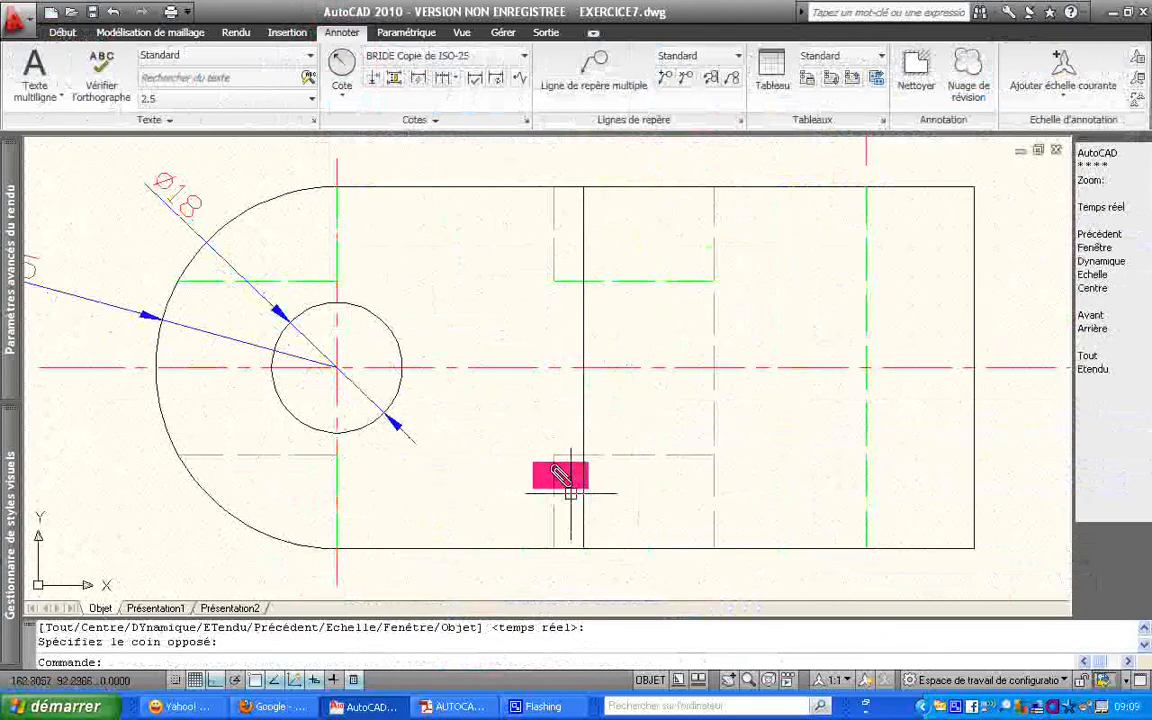
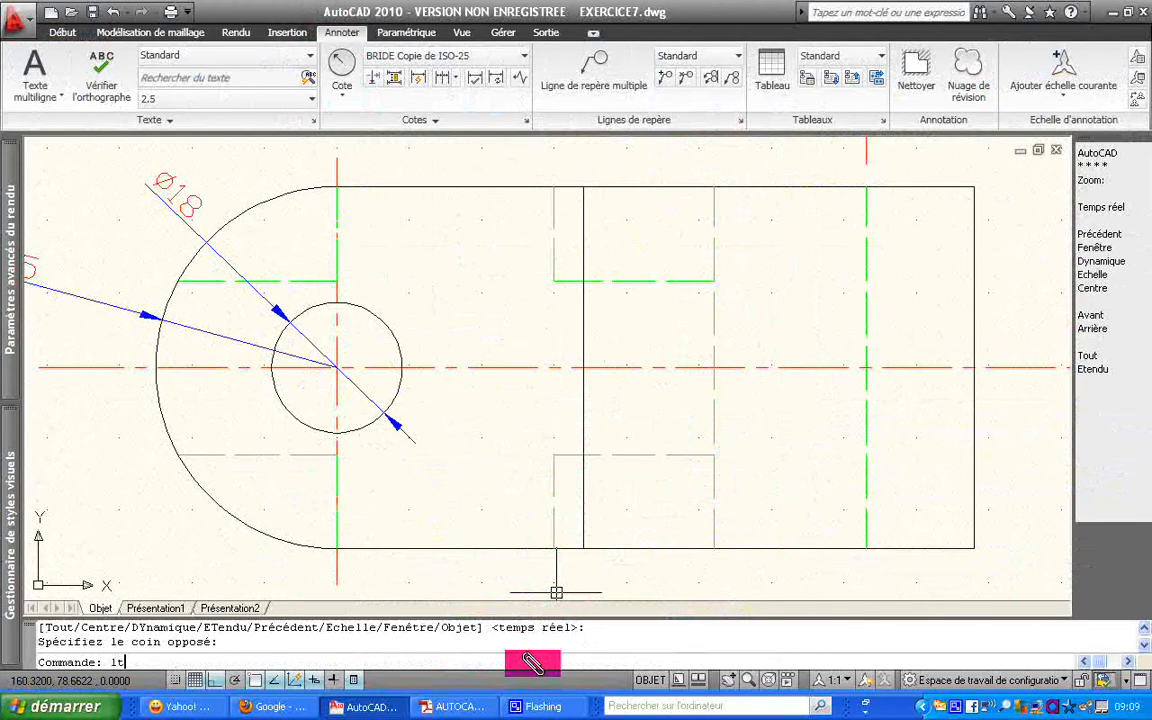
text(cale)
key(Return)
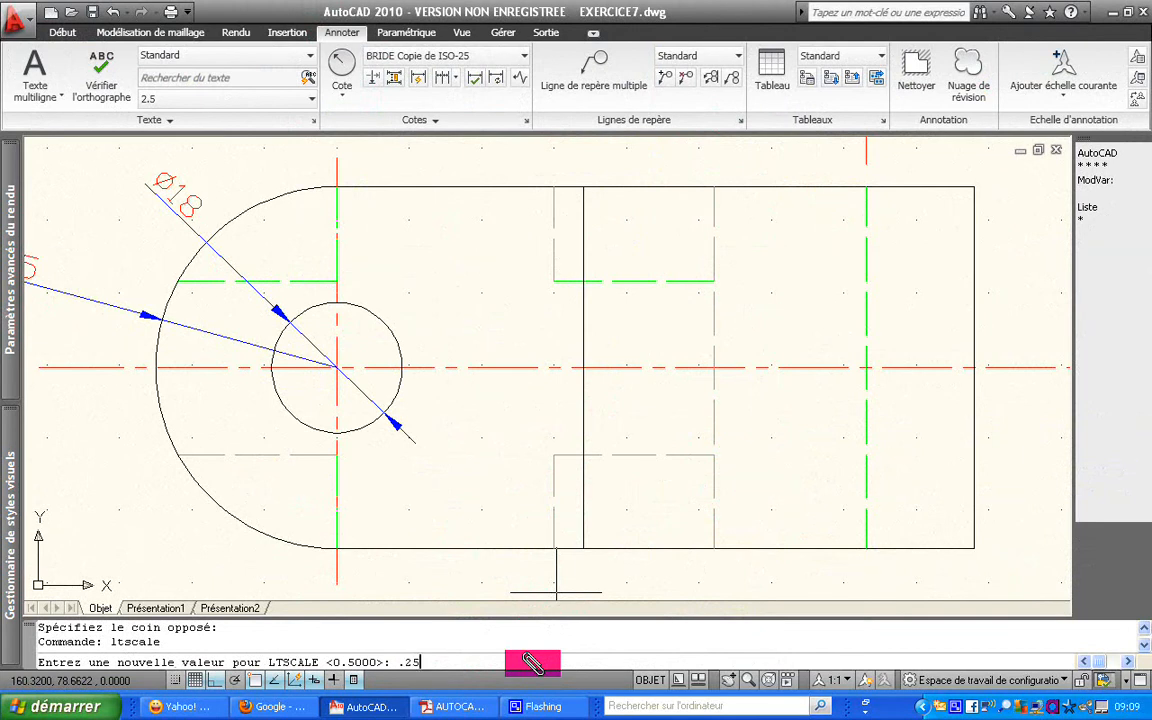
key(Return)
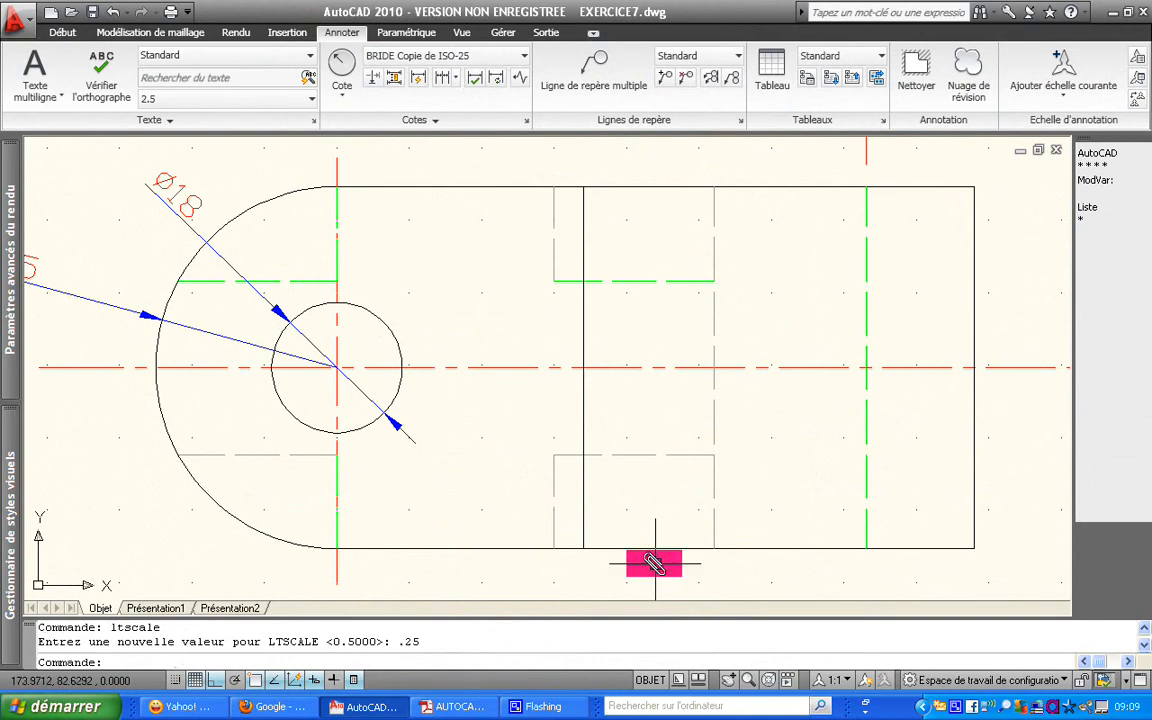
click(1100, 153)
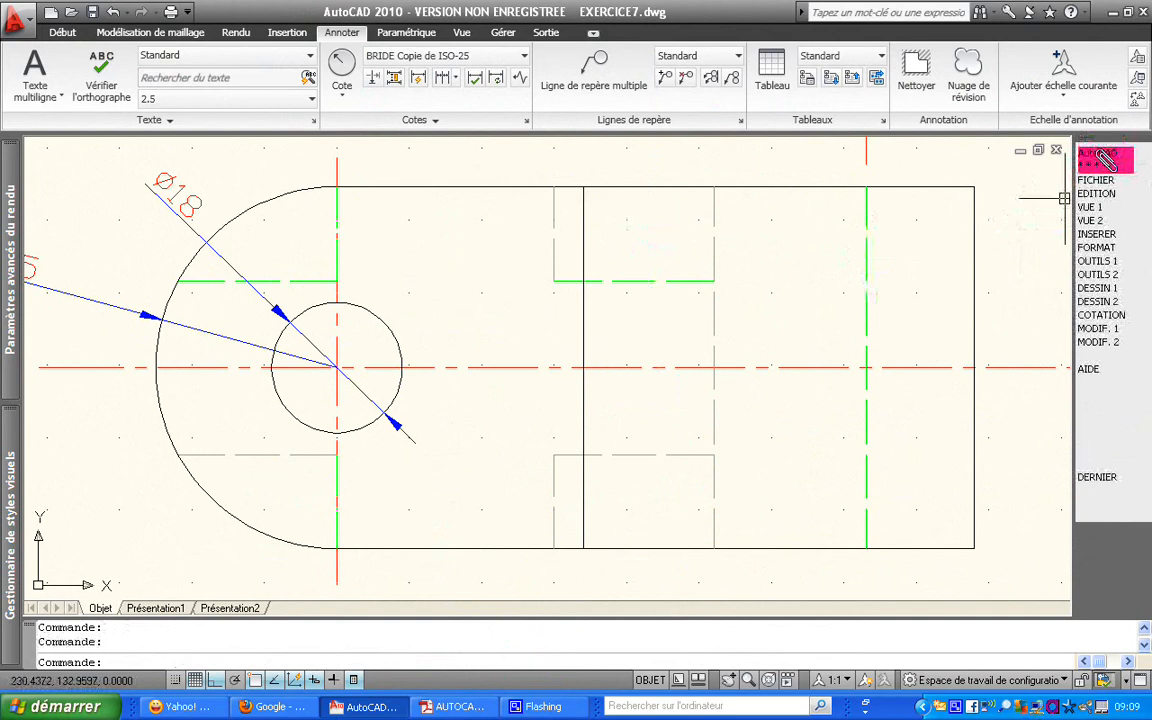
click(1108, 206)
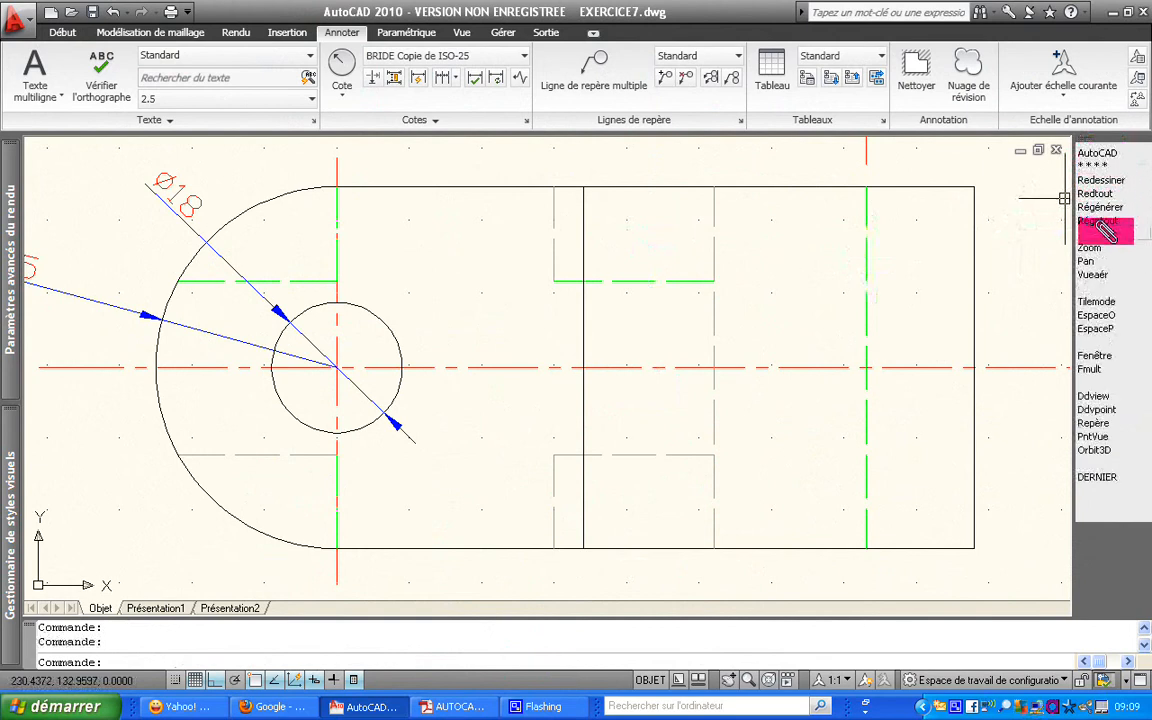
click(1105, 206)
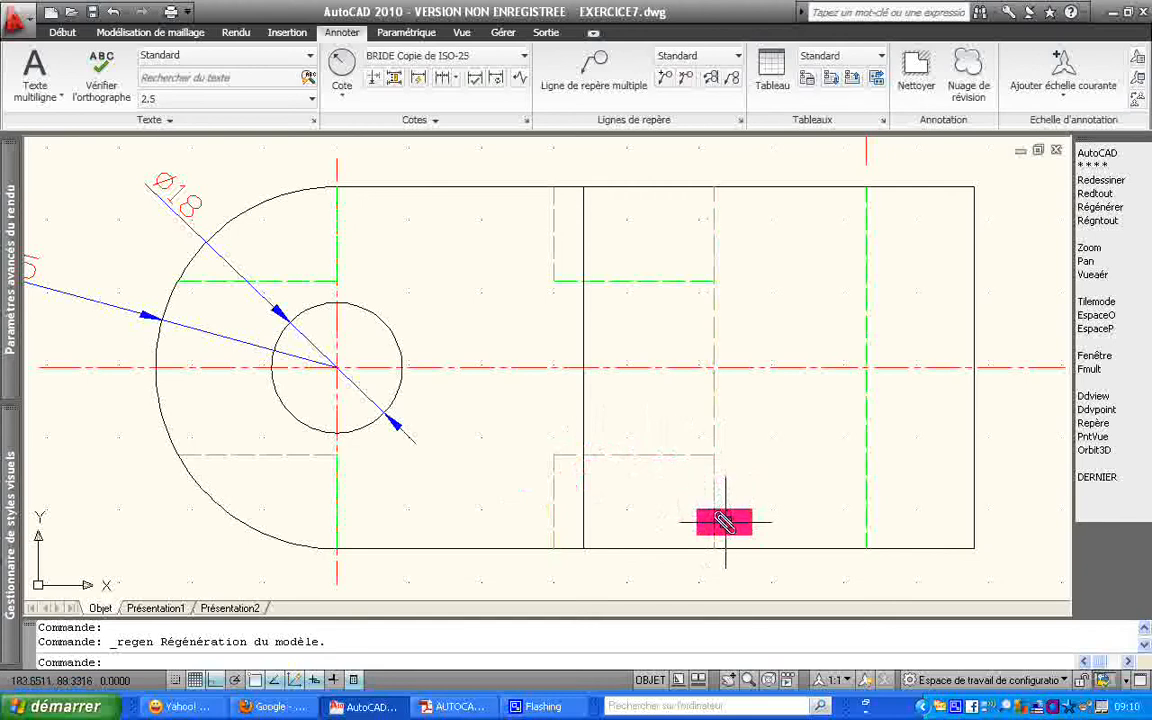
Add a vertical linear dimension between the two right corners of the top view, placing it just outside the right edge
text(z)
key(Return)
text(t)
key(Return)
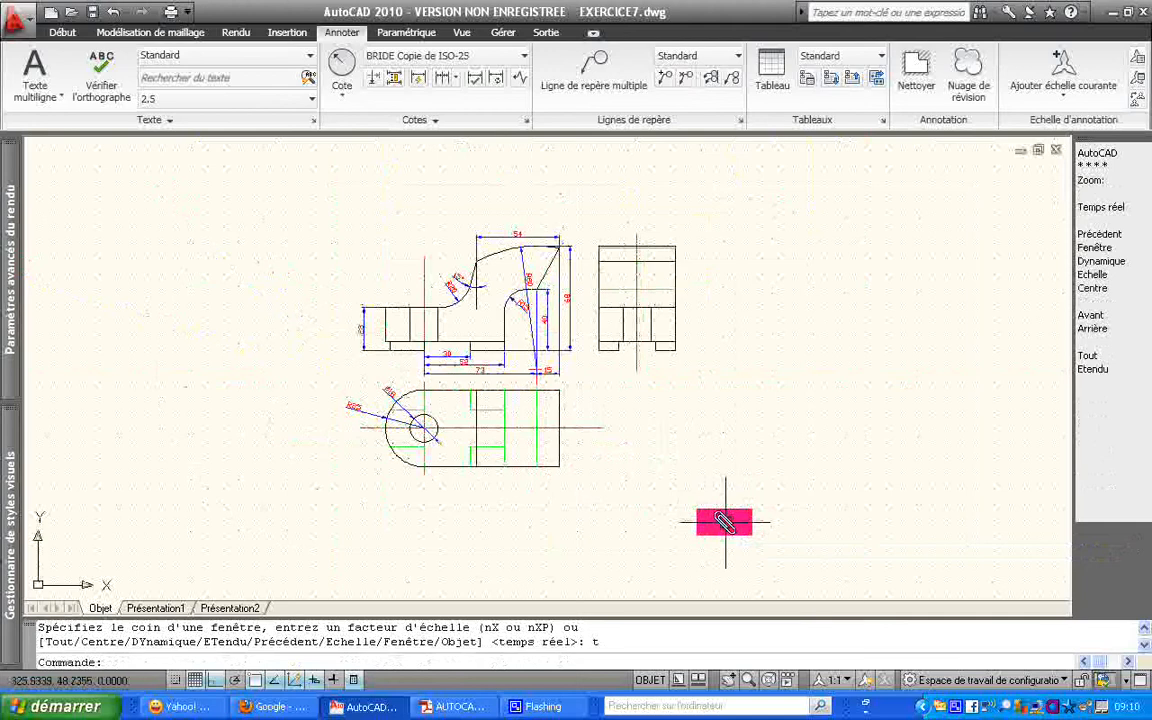
text(z)
key(Return)
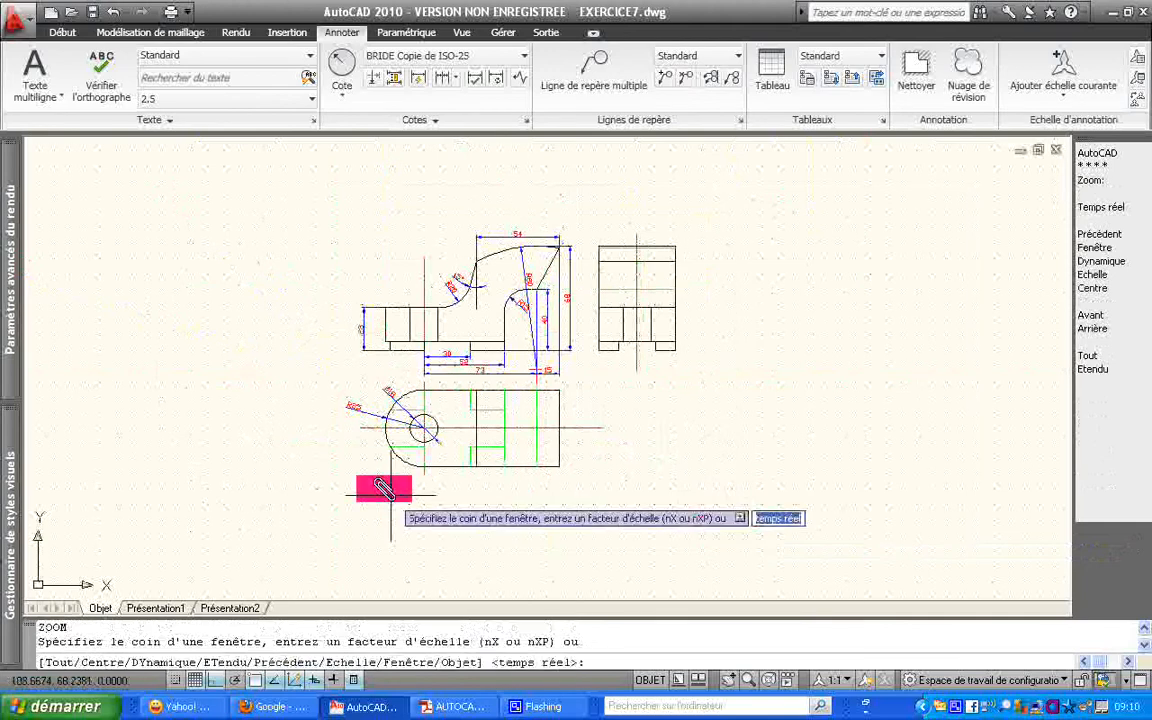
click(354, 487)
click(590, 372)
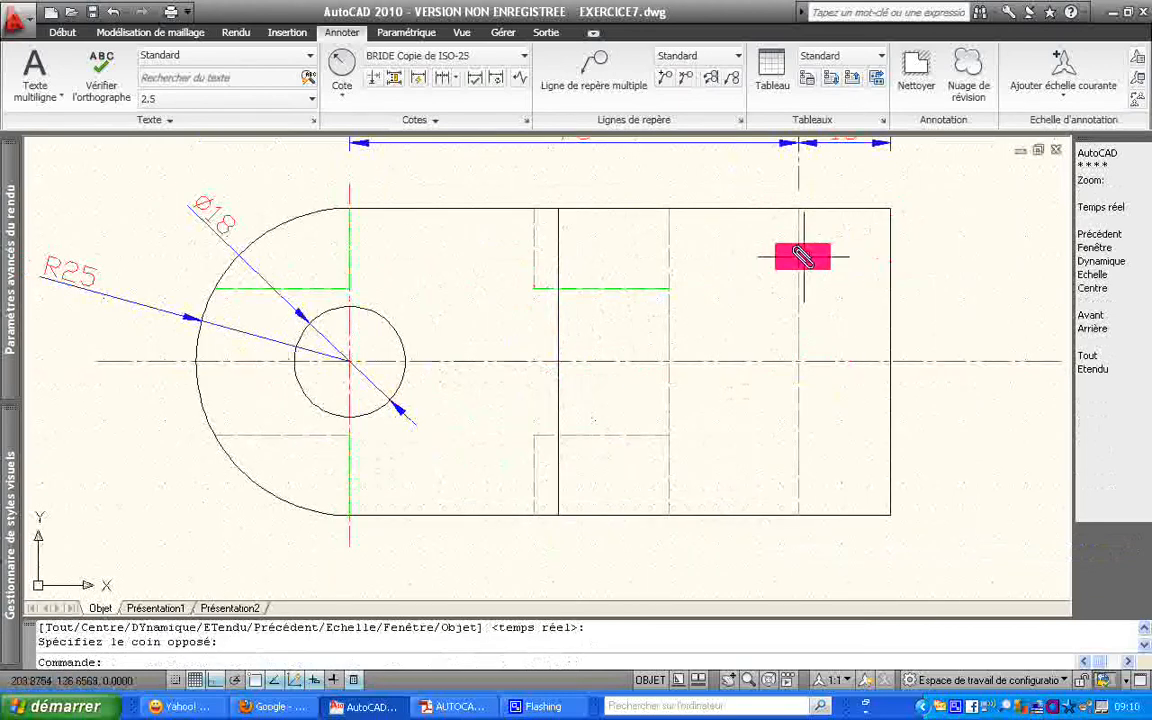
click(343, 88)
click(375, 127)
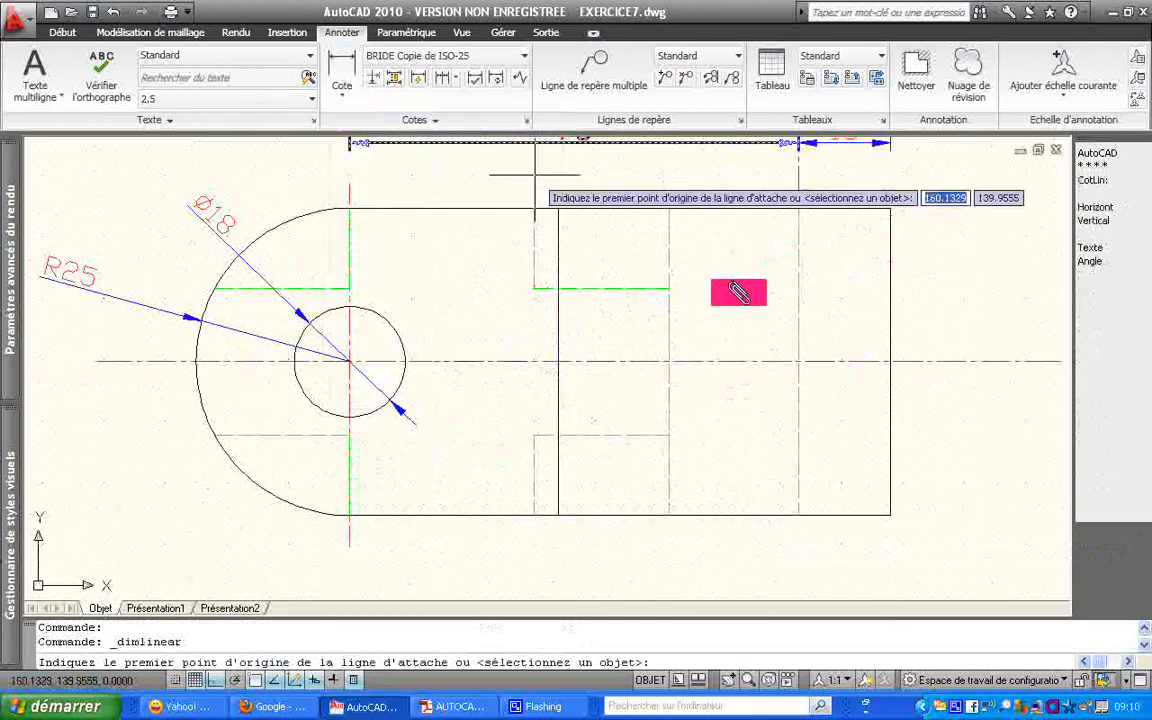
click(892, 209)
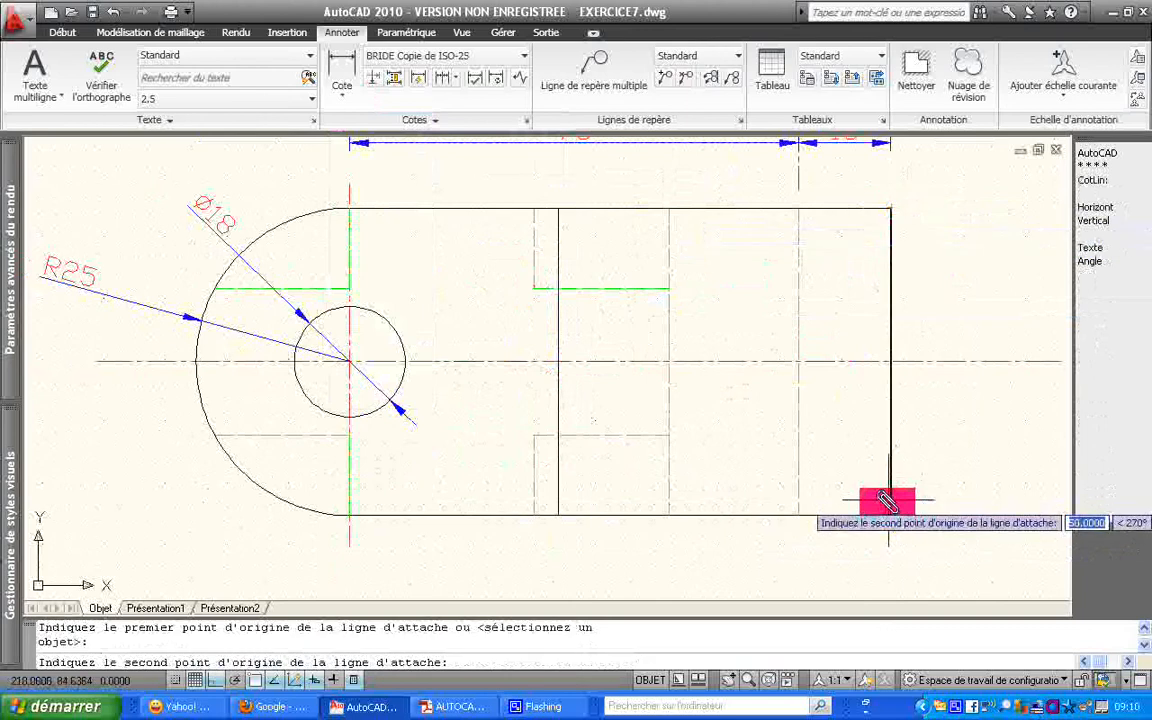
click(890, 513)
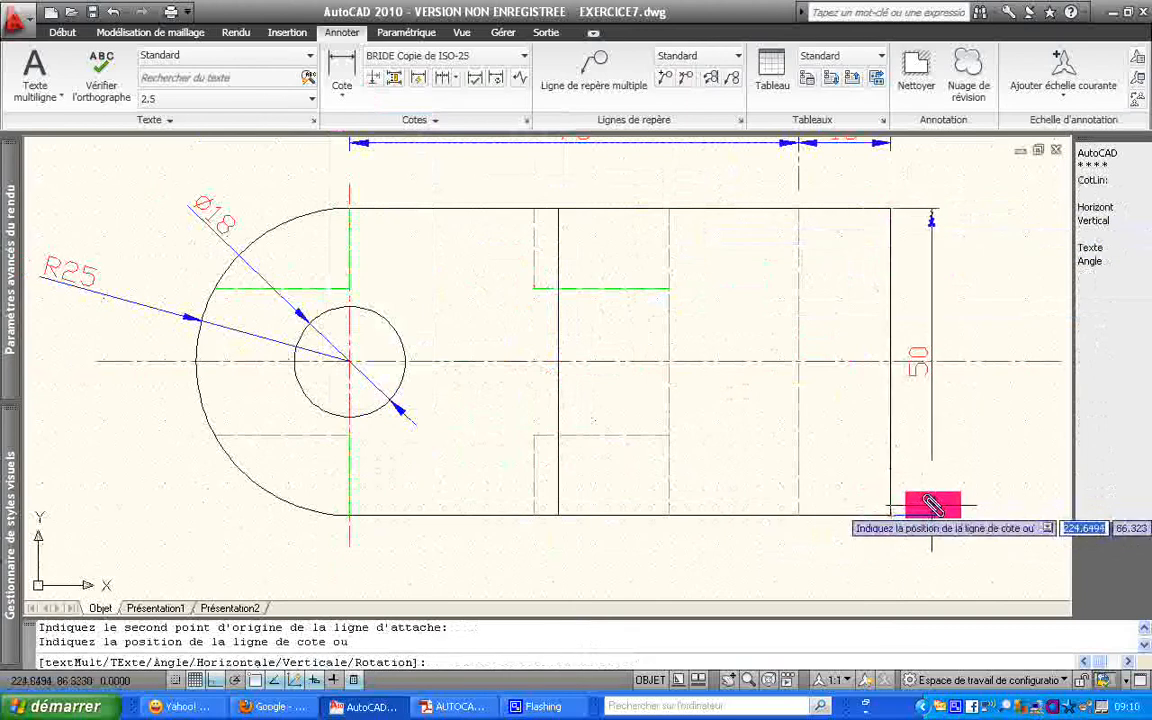
click(933, 506)
Break off the right end of the top view's horizontal axis line just beyond the view's right edge, and save the drawing
text(z)
key(Return)
text(t)
key(Return)
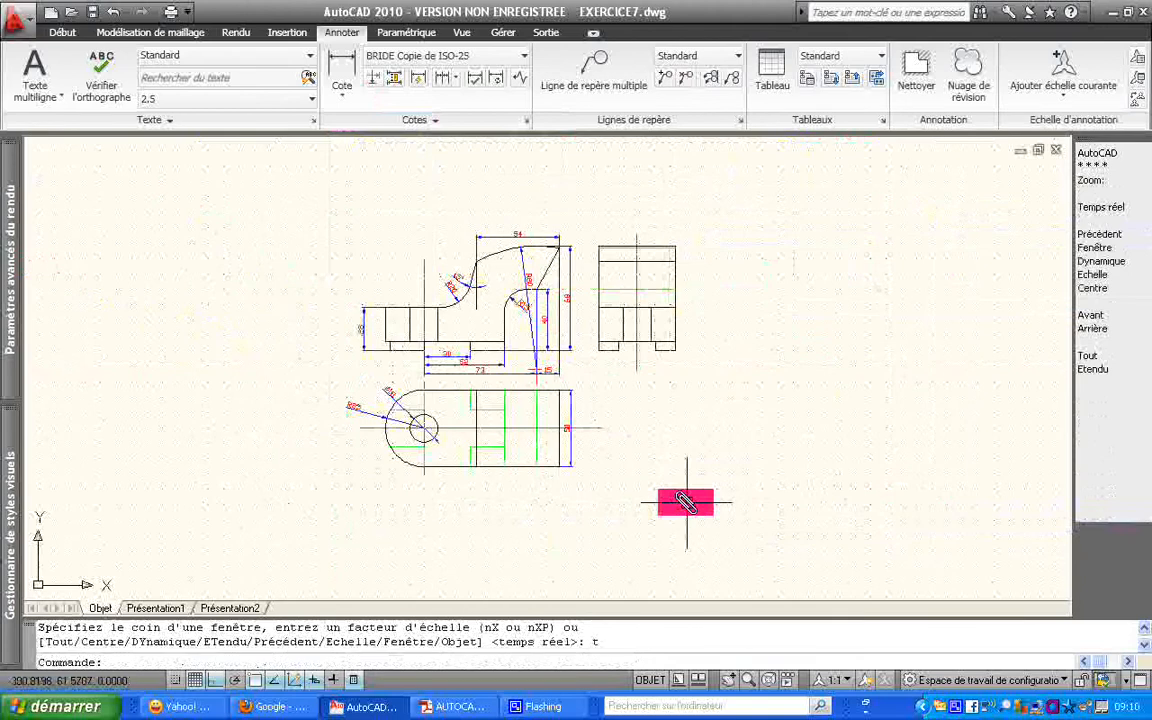
key(Return)
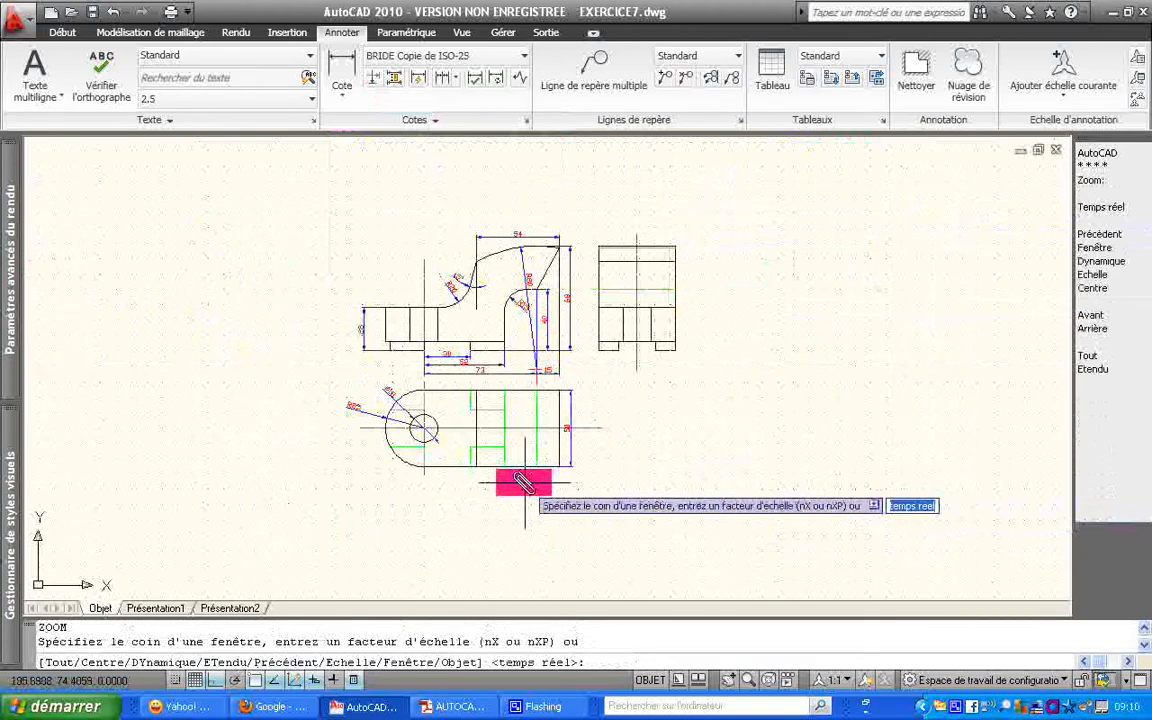
click(524, 482)
click(612, 370)
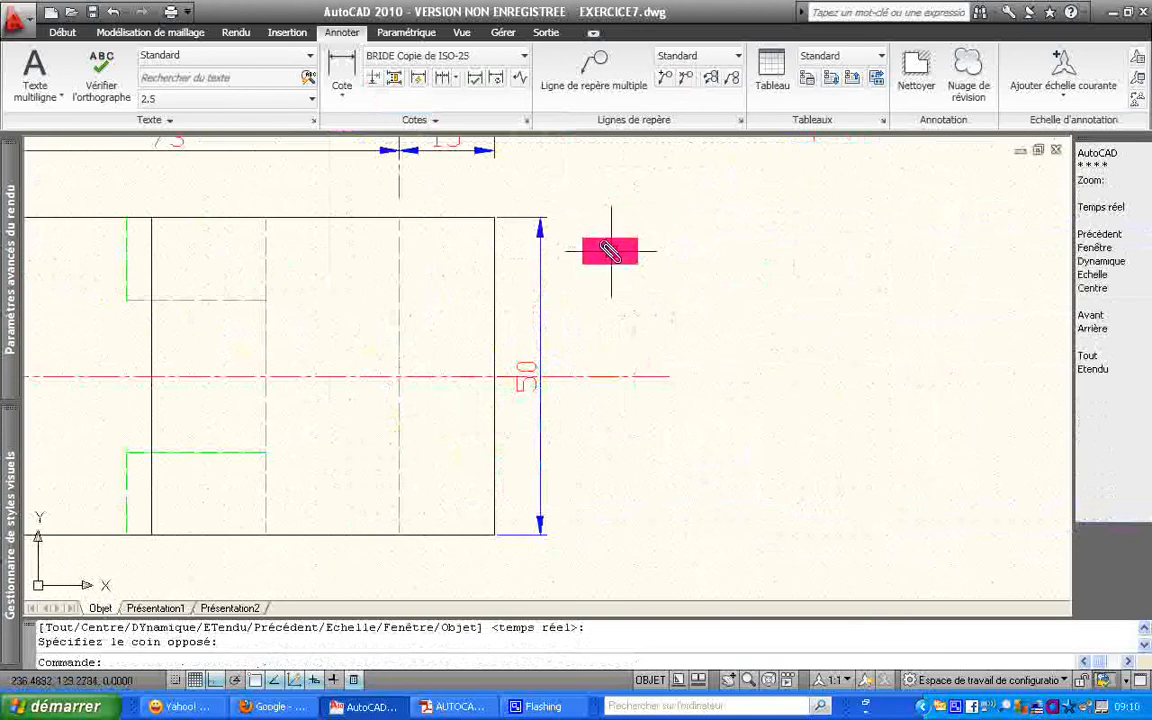
click(233, 30)
click(62, 32)
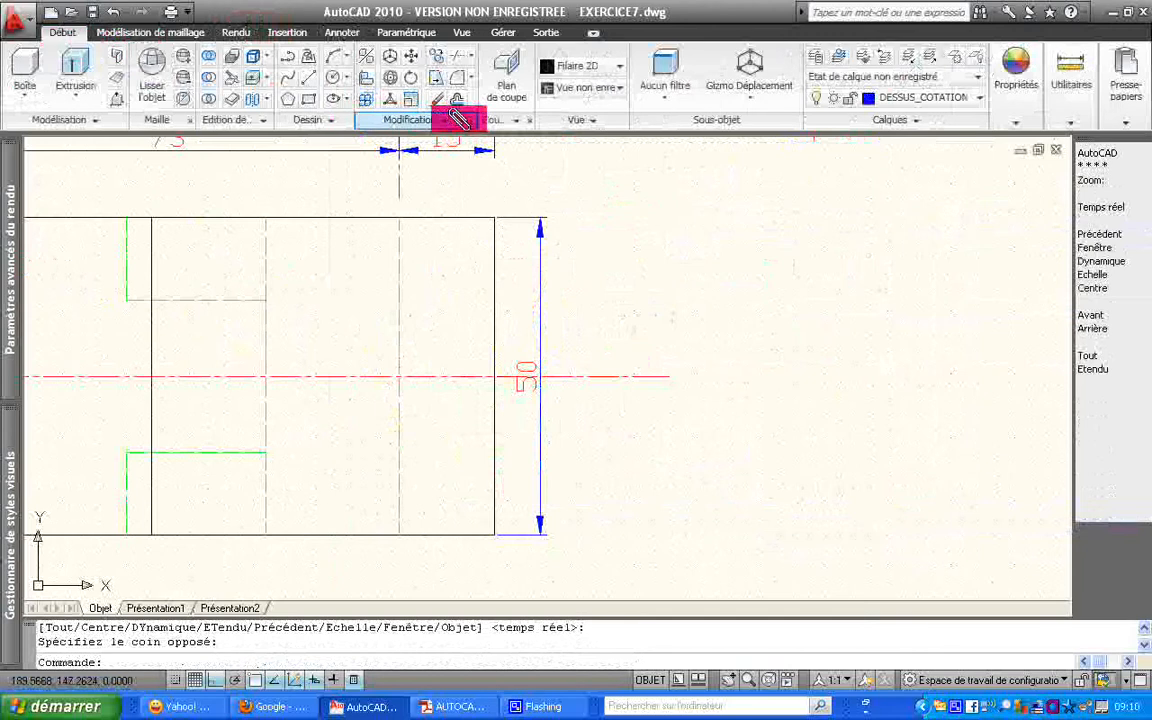
click(516, 378)
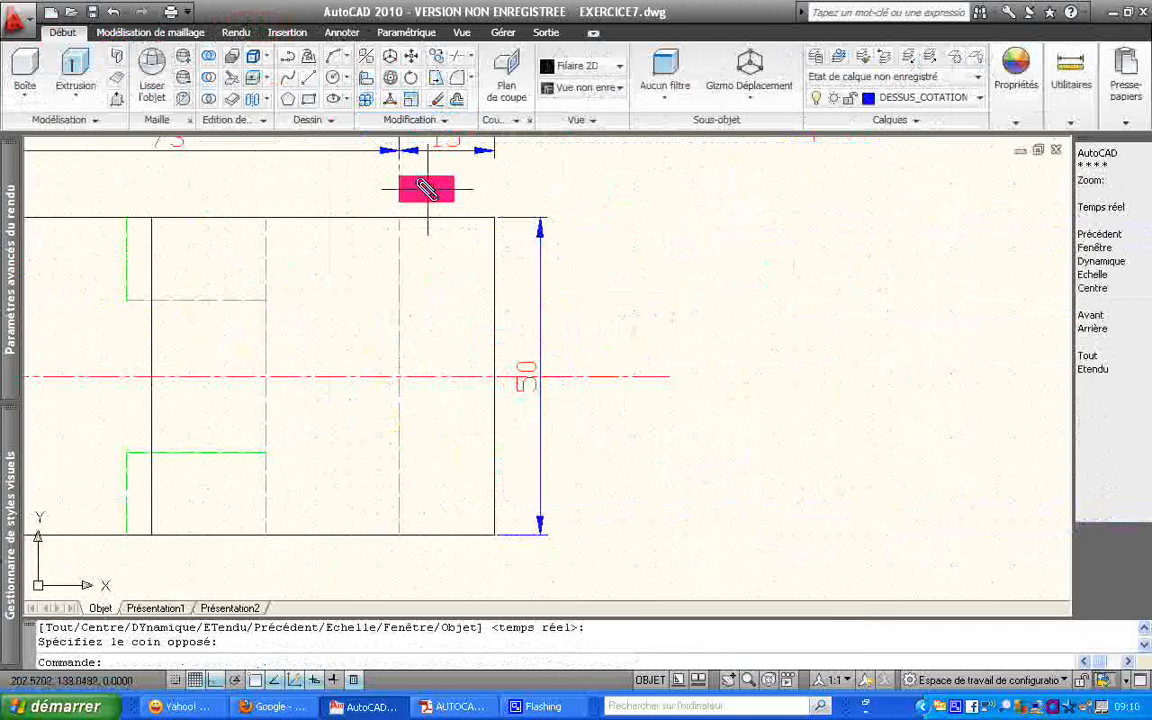
click(438, 122)
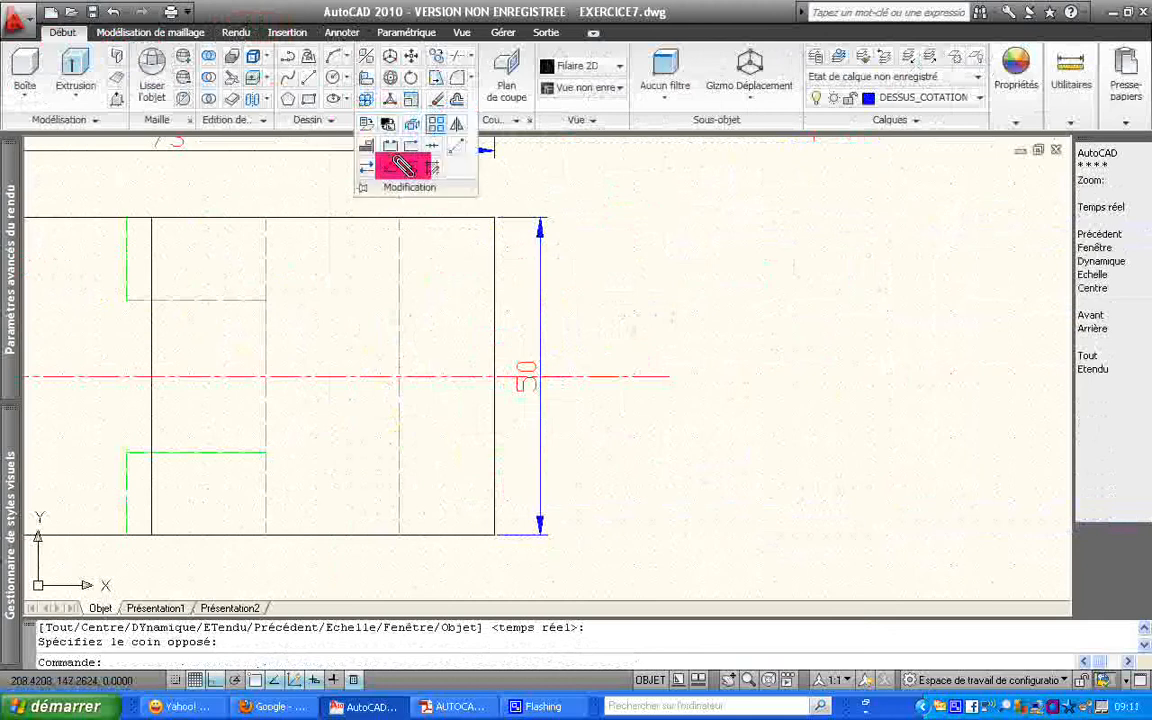
click(381, 150)
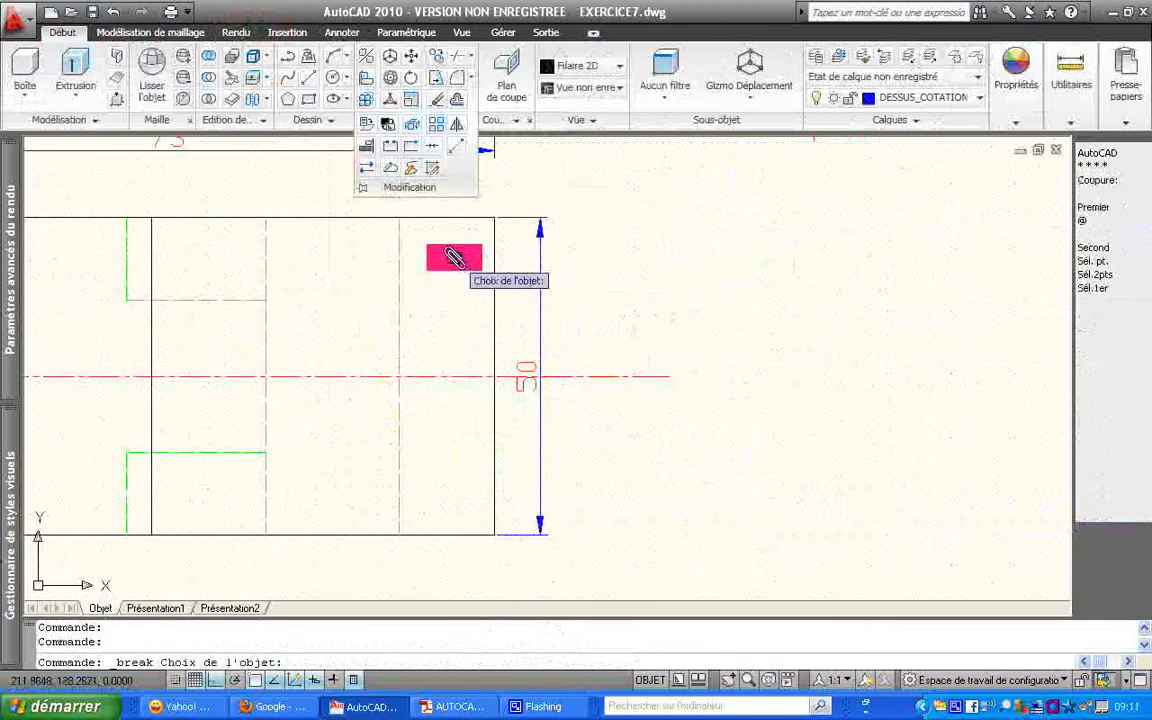
click(510, 373)
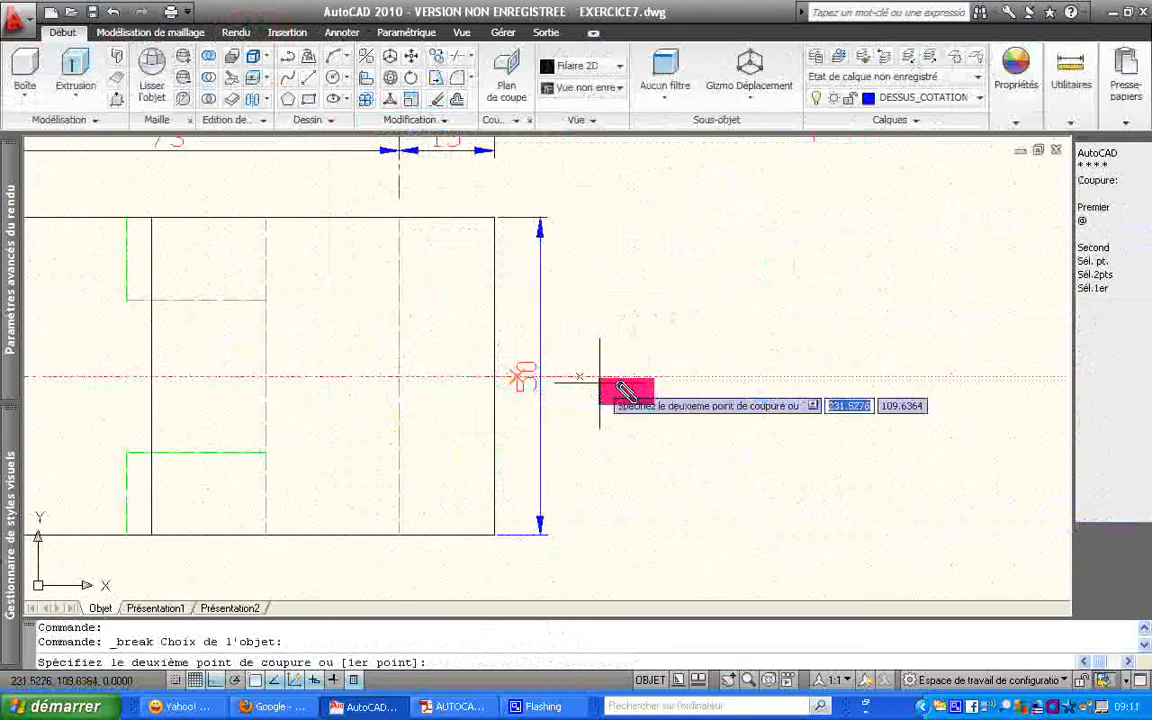
click(671, 381)
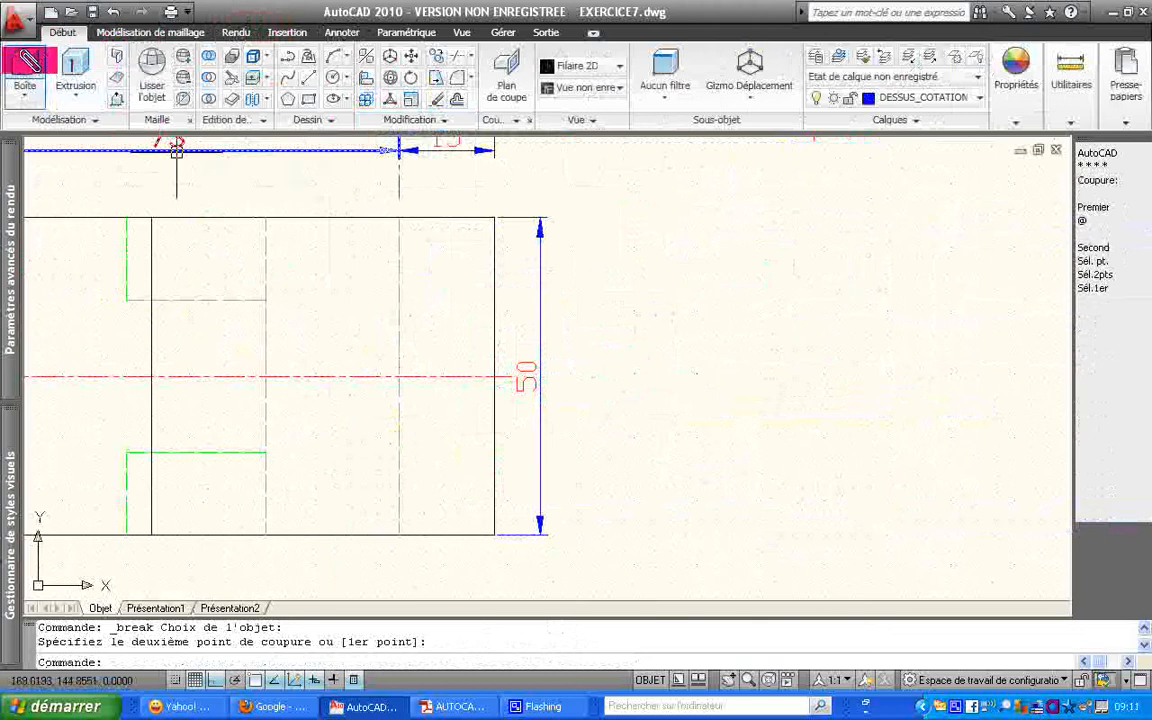
click(90, 12)
Make GAUCHE_COTATION the current layer for dimensioning the side view
text(z)
key(Return)
text(t)
key(Return)
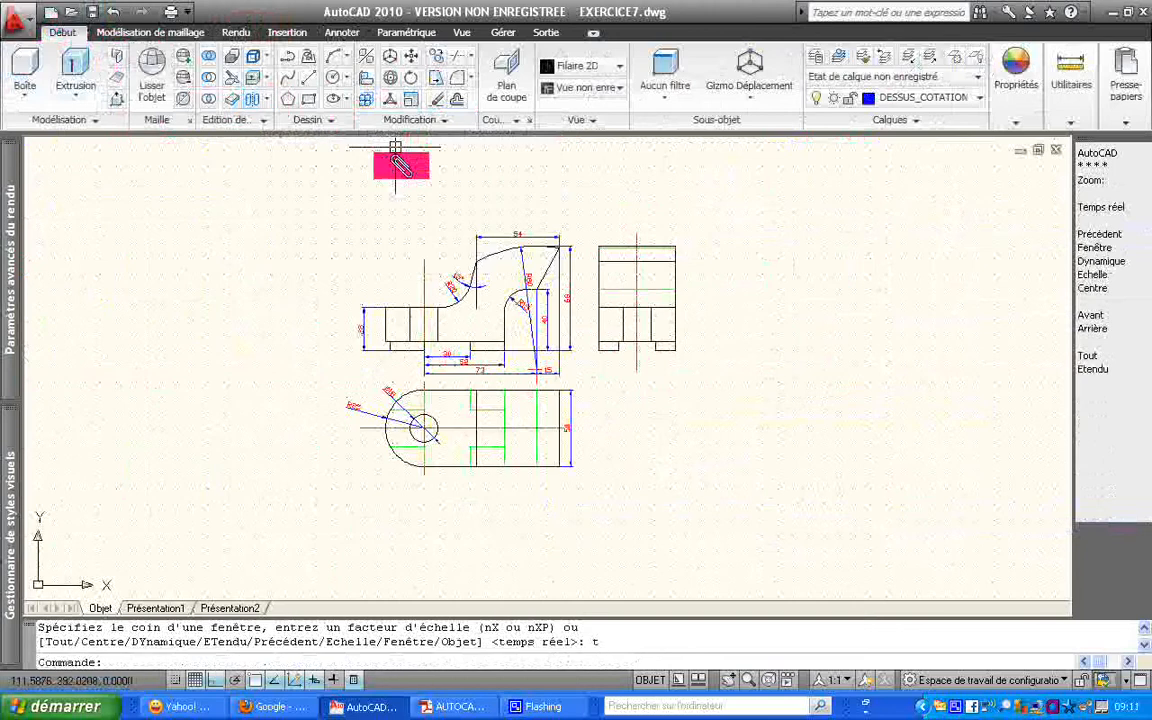
key(Return)
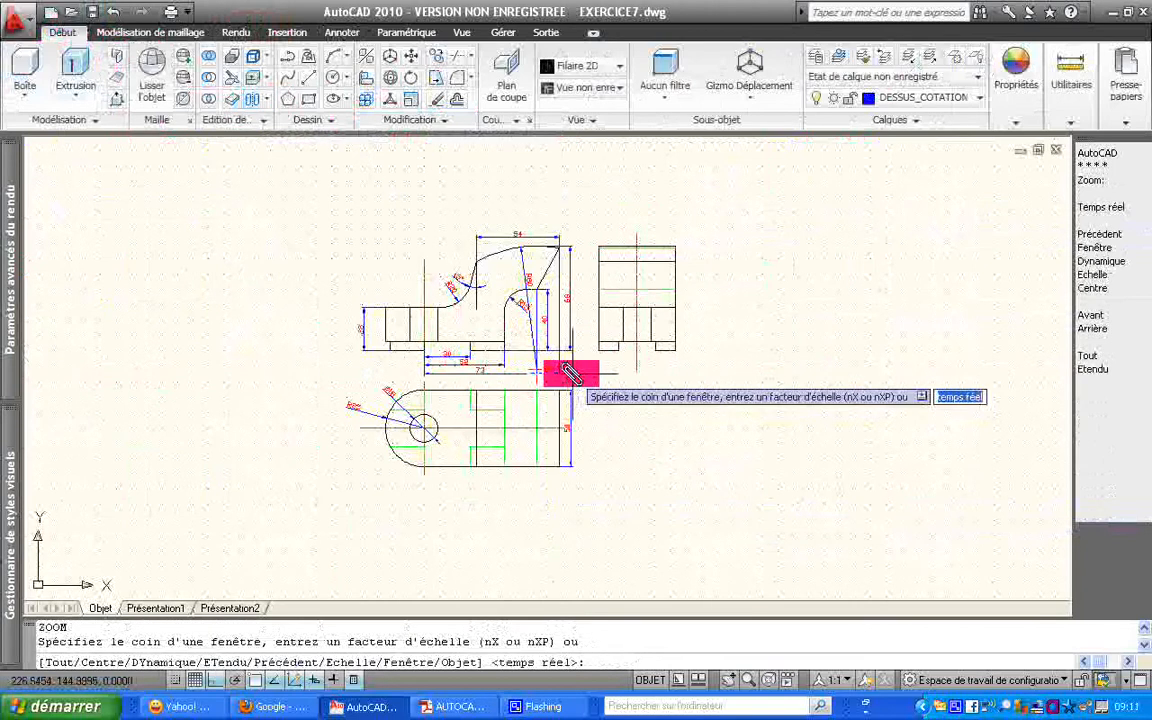
click(568, 372)
click(741, 218)
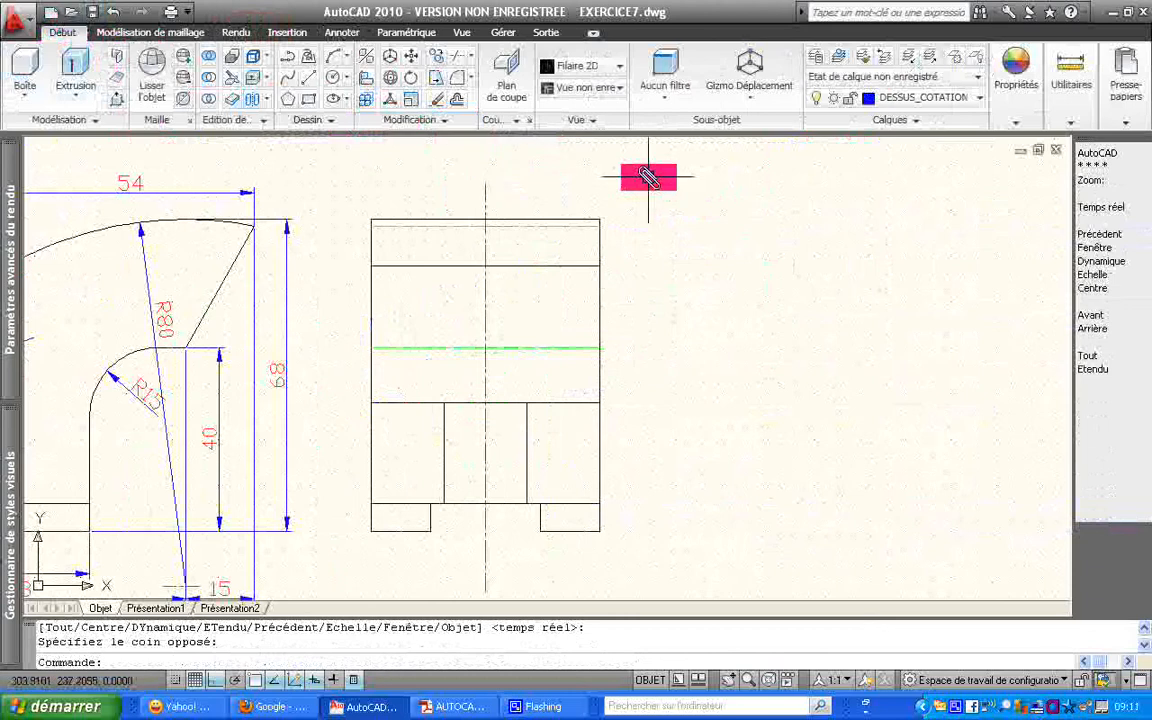
click(975, 100)
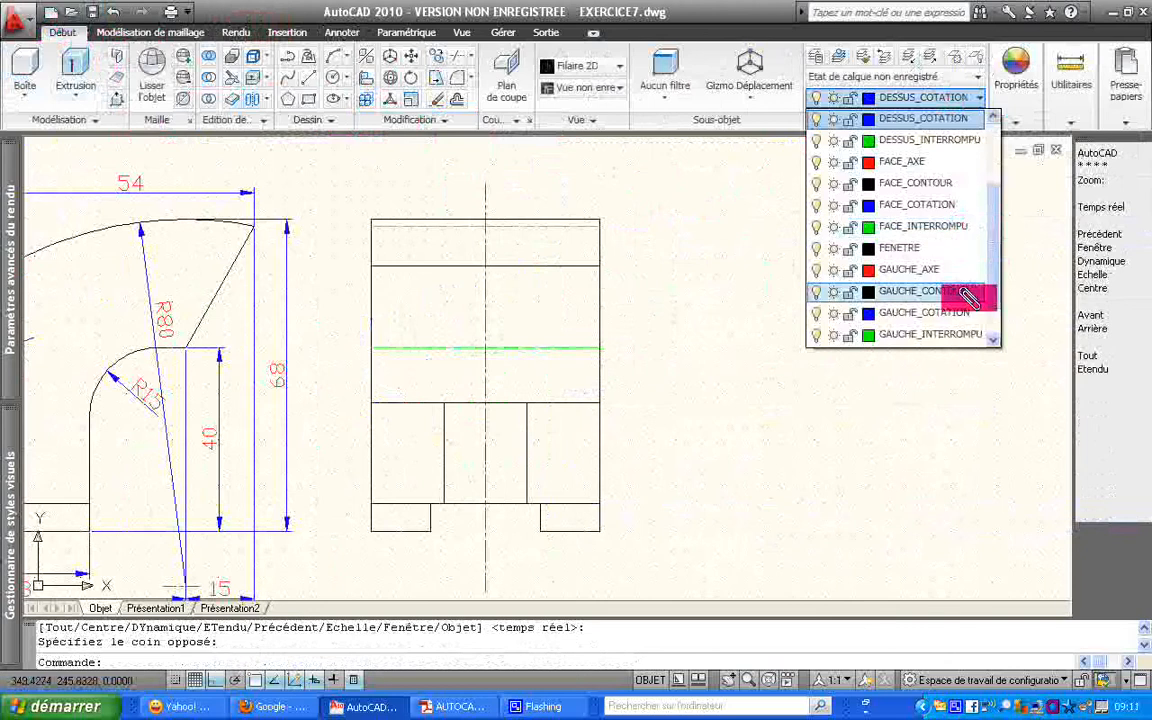
click(920, 312)
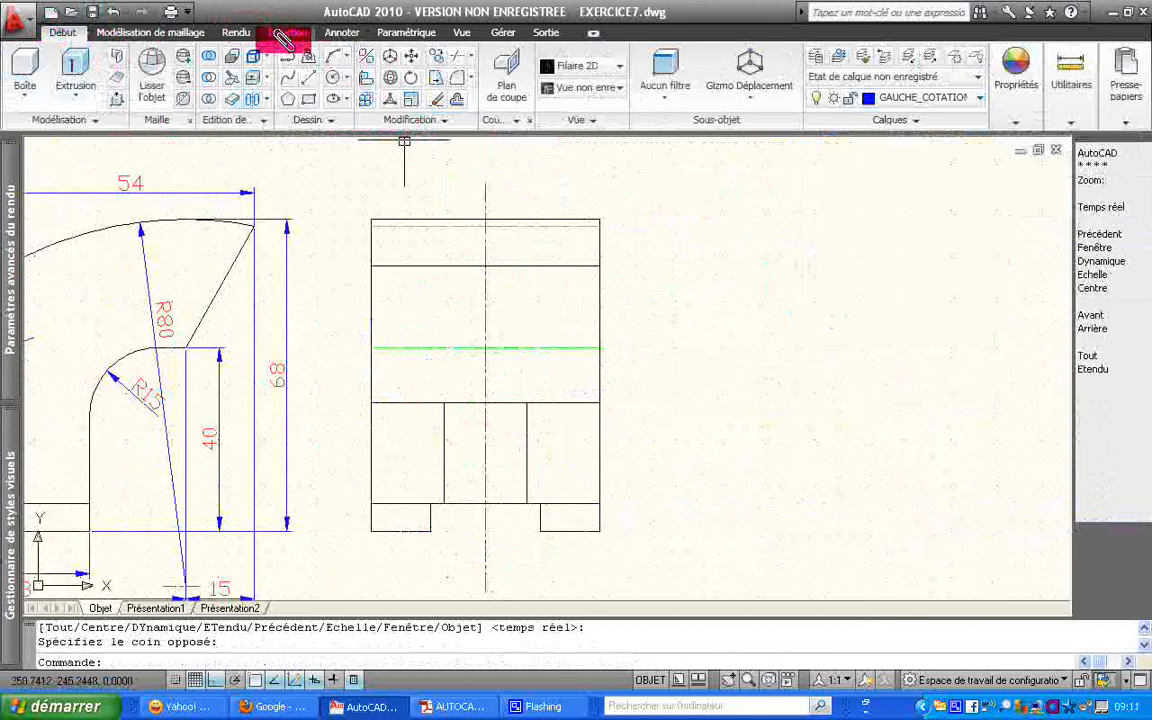
Add a horizontal linear dimension across the bottom slot of the side view, placing it below the view
click(340, 32)
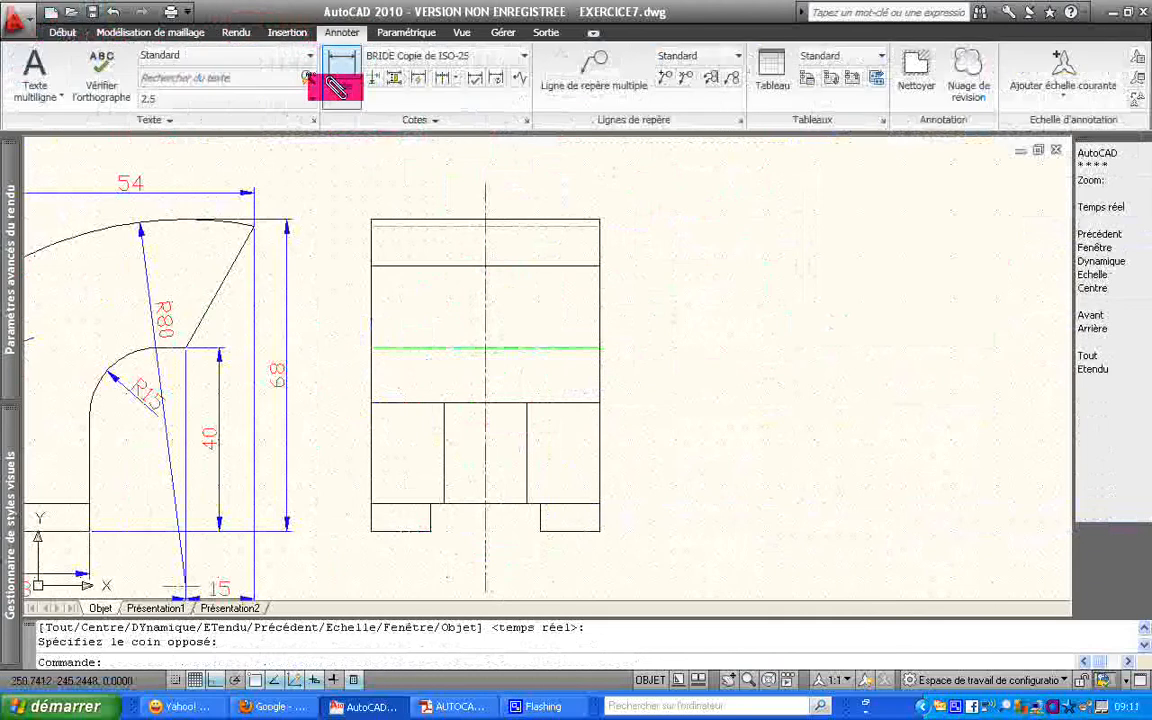
click(338, 95)
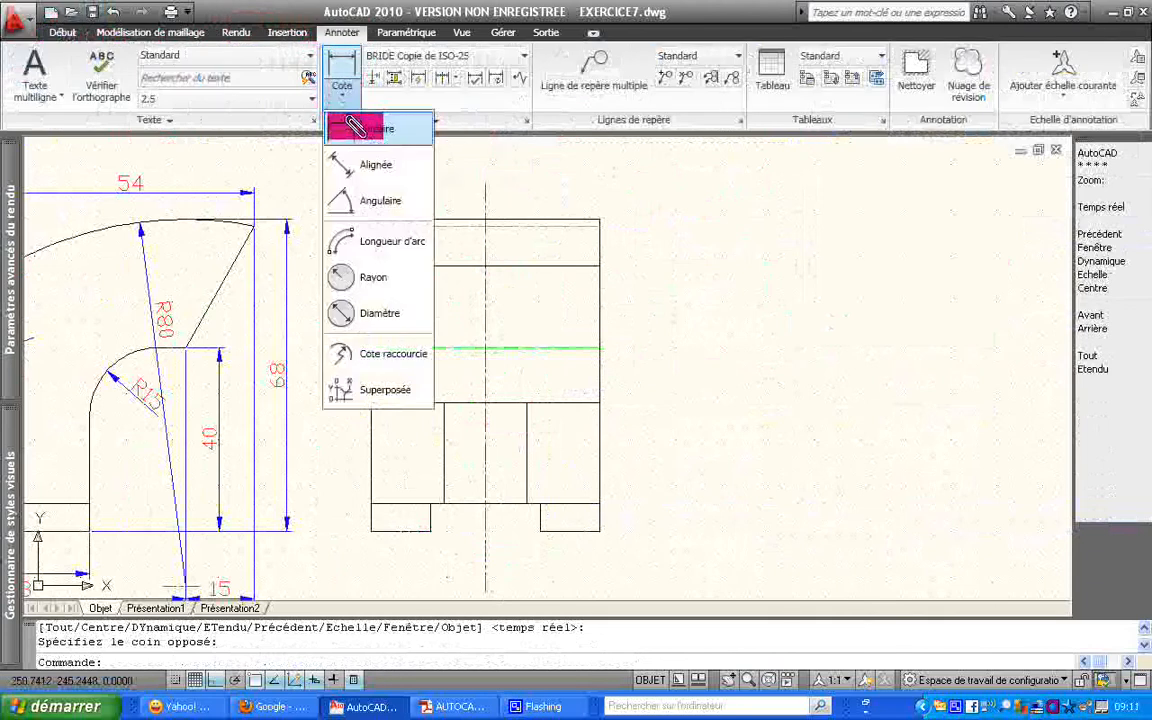
click(372, 121)
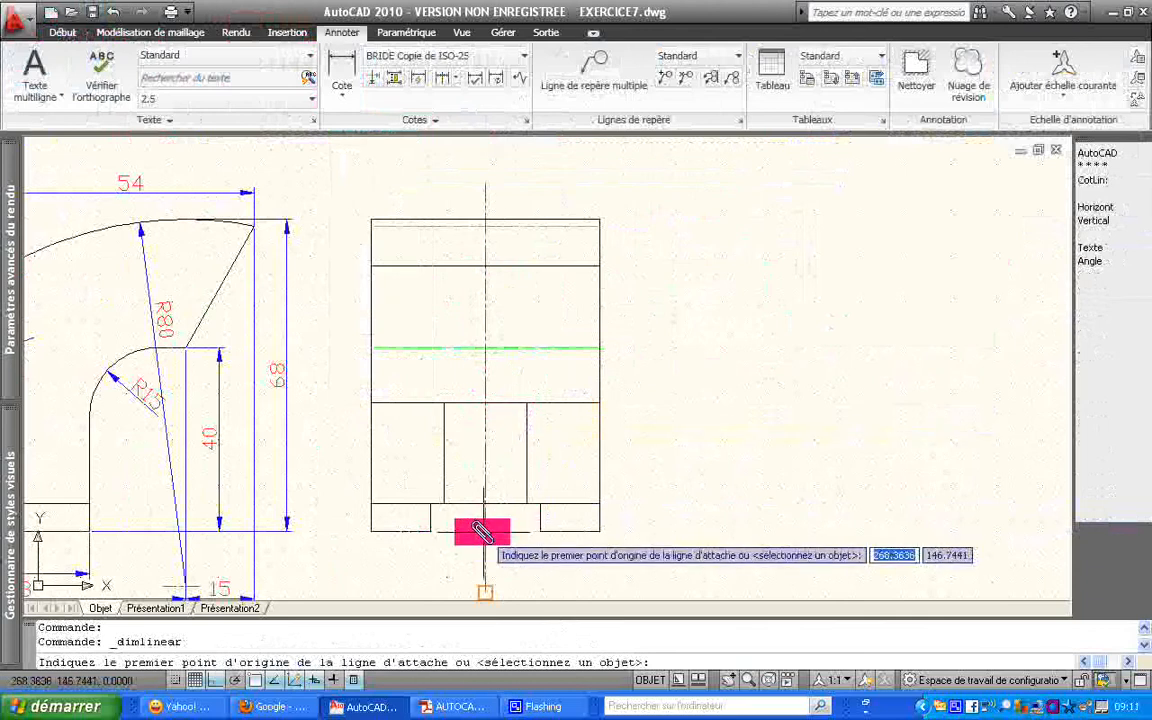
click(441, 516)
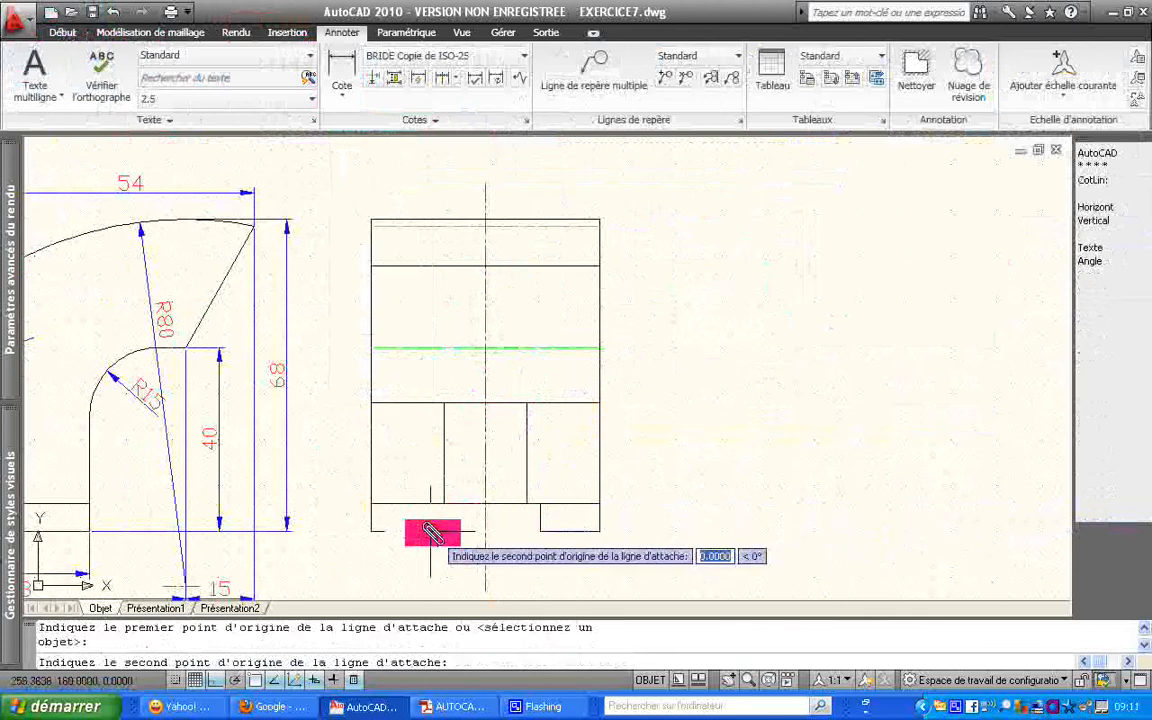
click(536, 531)
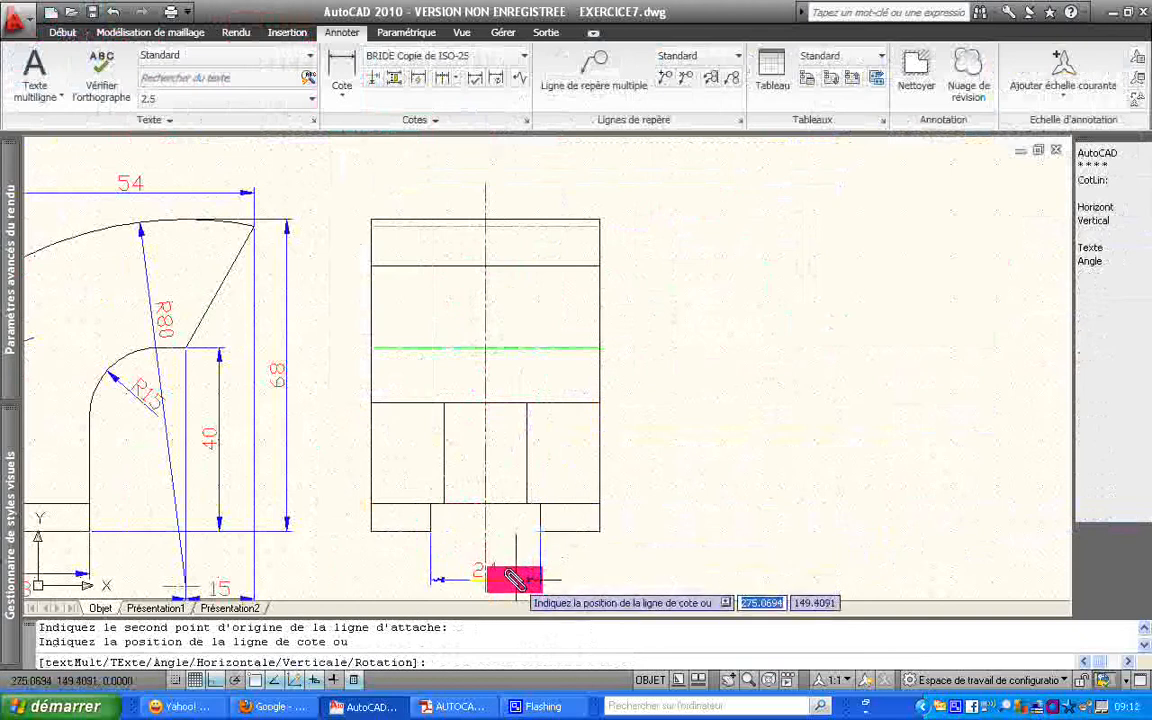
click(514, 580)
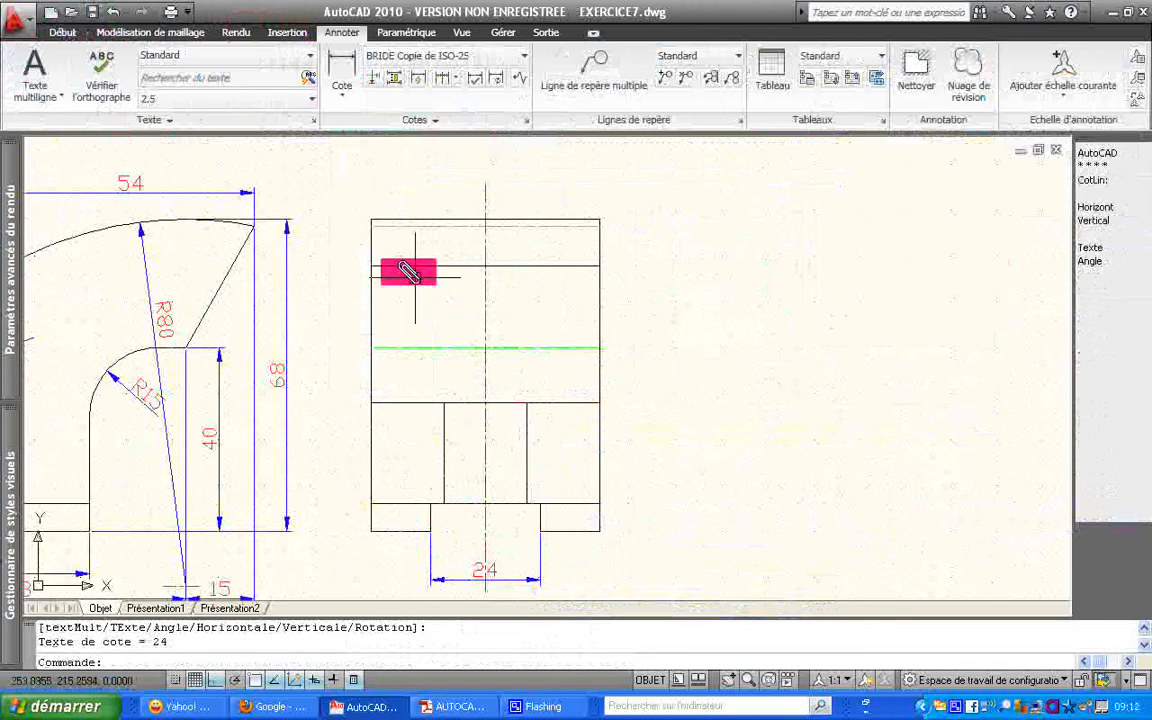
Add a vertical linear dimension for the depth of the side view's bottom slot, placing it inside the slot
key(Return)
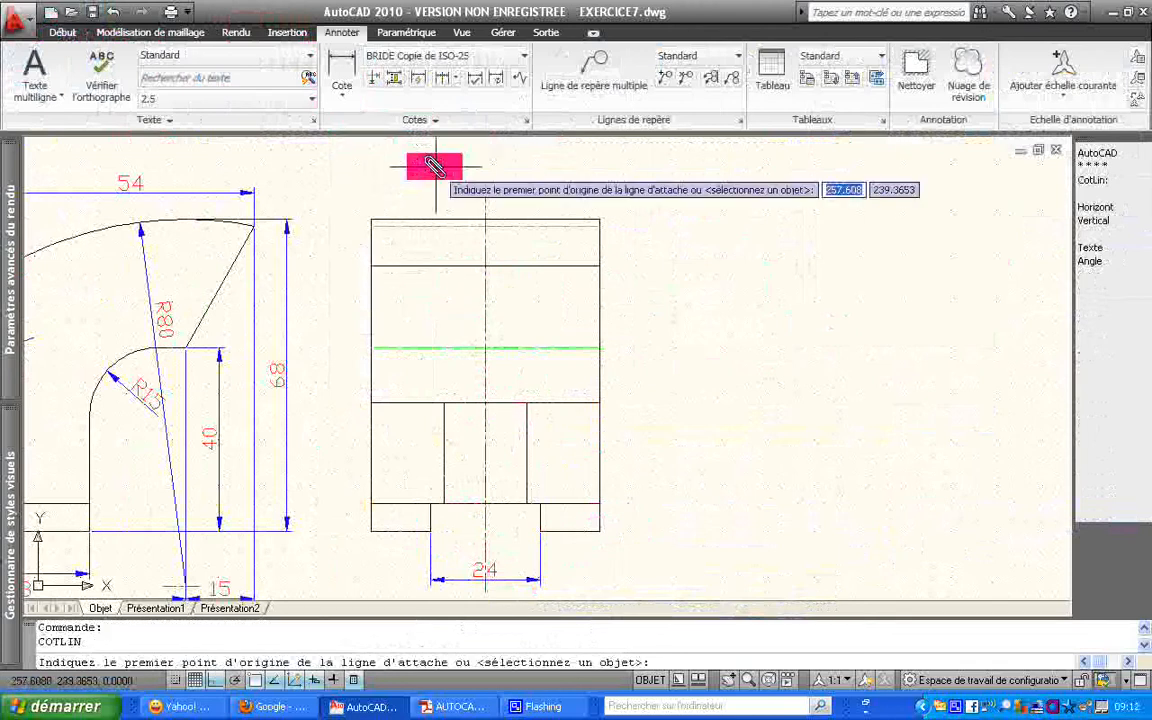
click(430, 526)
click(440, 505)
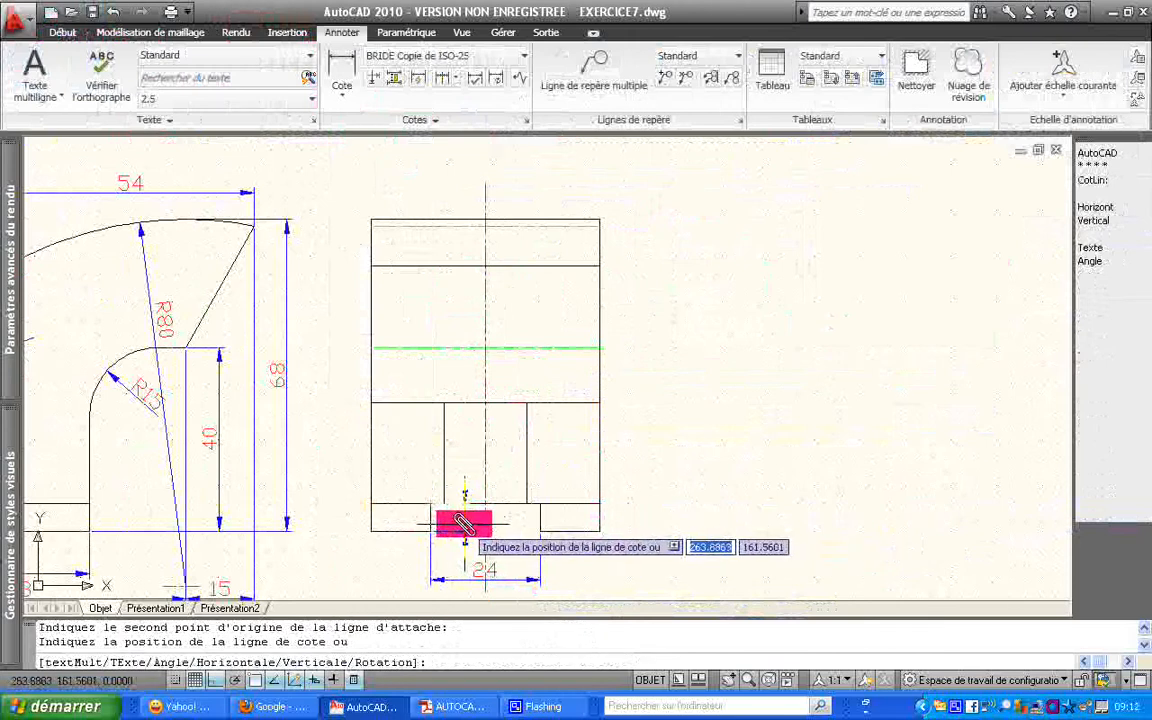
click(466, 523)
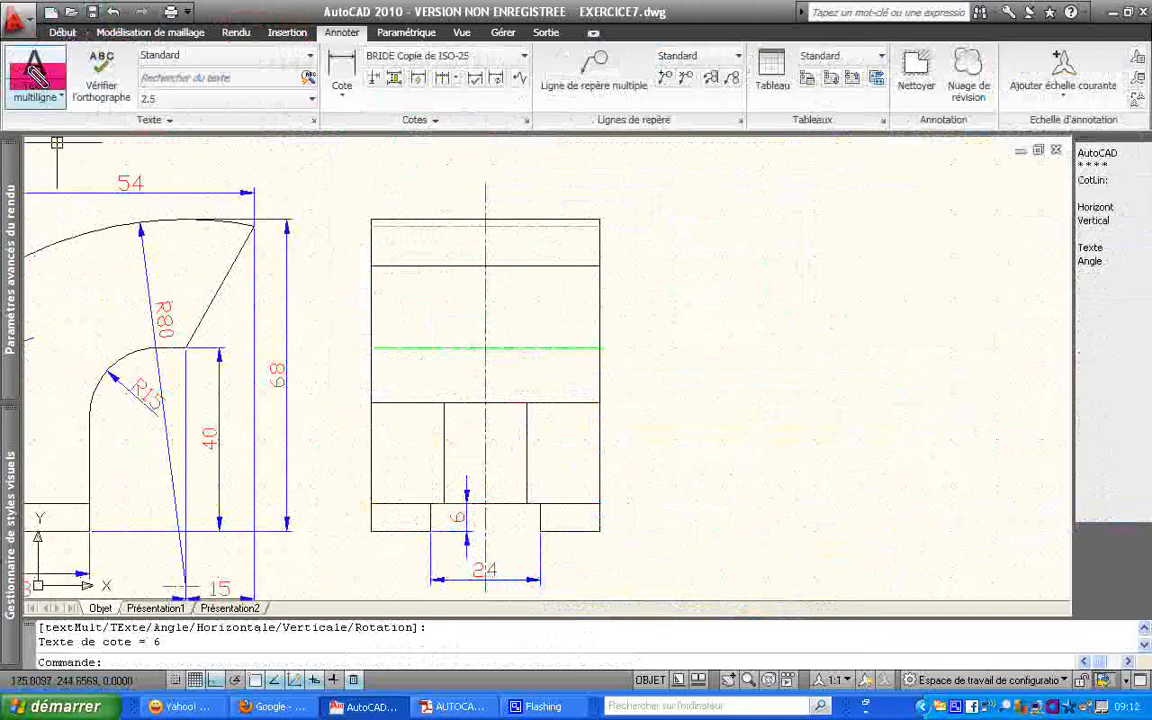
Break off the lower end of the side view's vertical axis line just below the view, clear of the slot width dimension
click(57, 32)
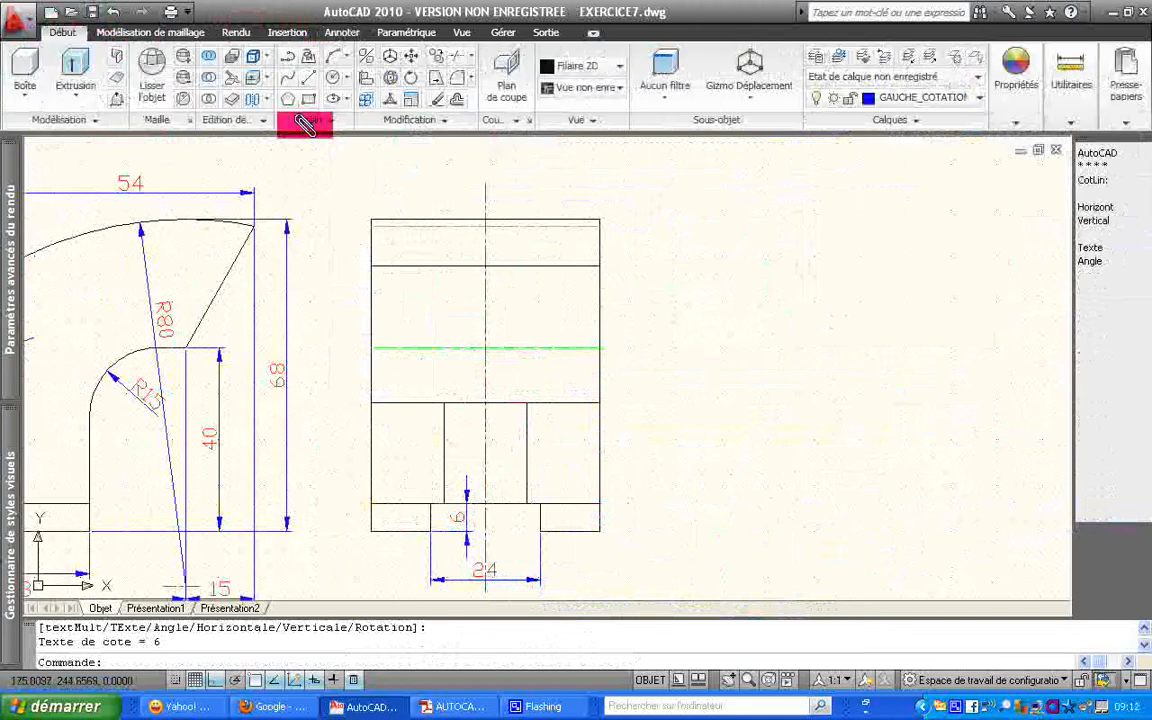
click(322, 119)
click(427, 120)
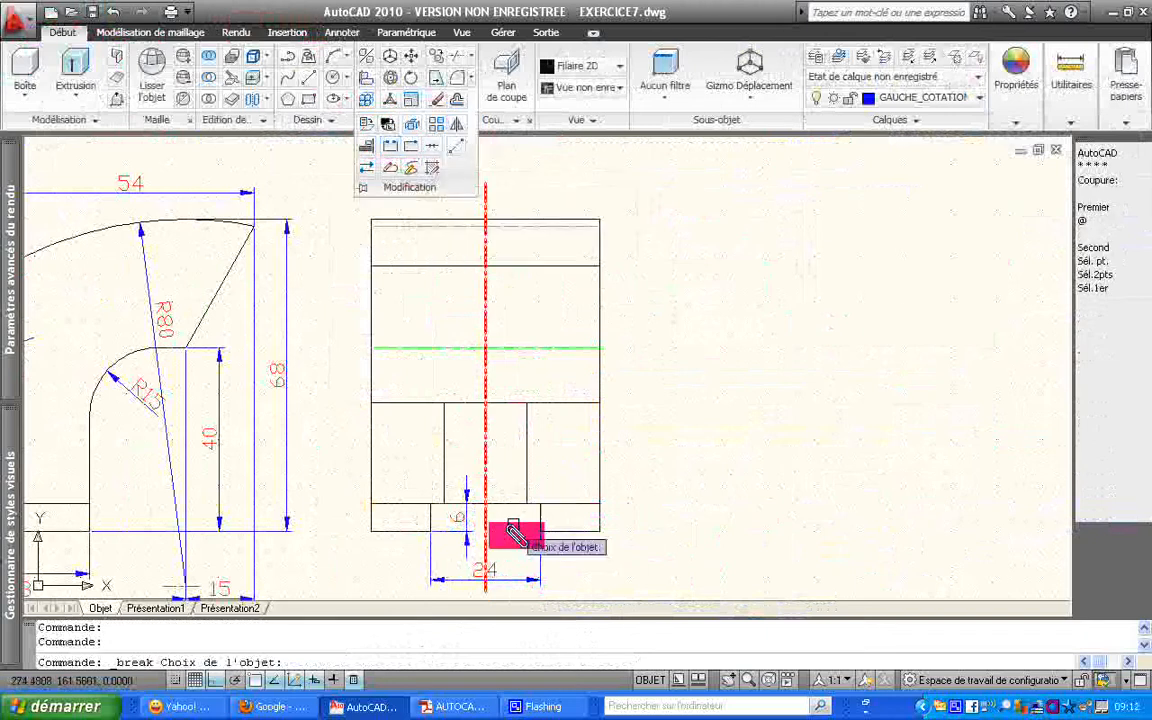
click(485, 546)
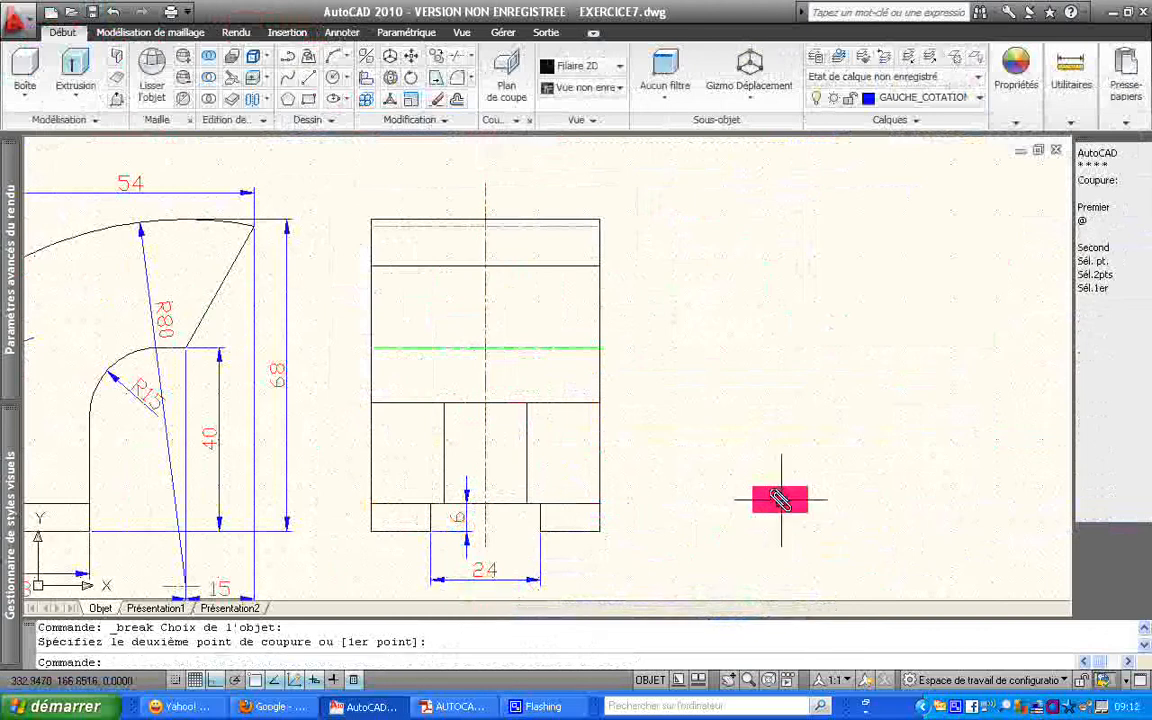
Review the three dimensioned views together and save the drawing
text(z)
key(Return)
text(t)
key(Return)
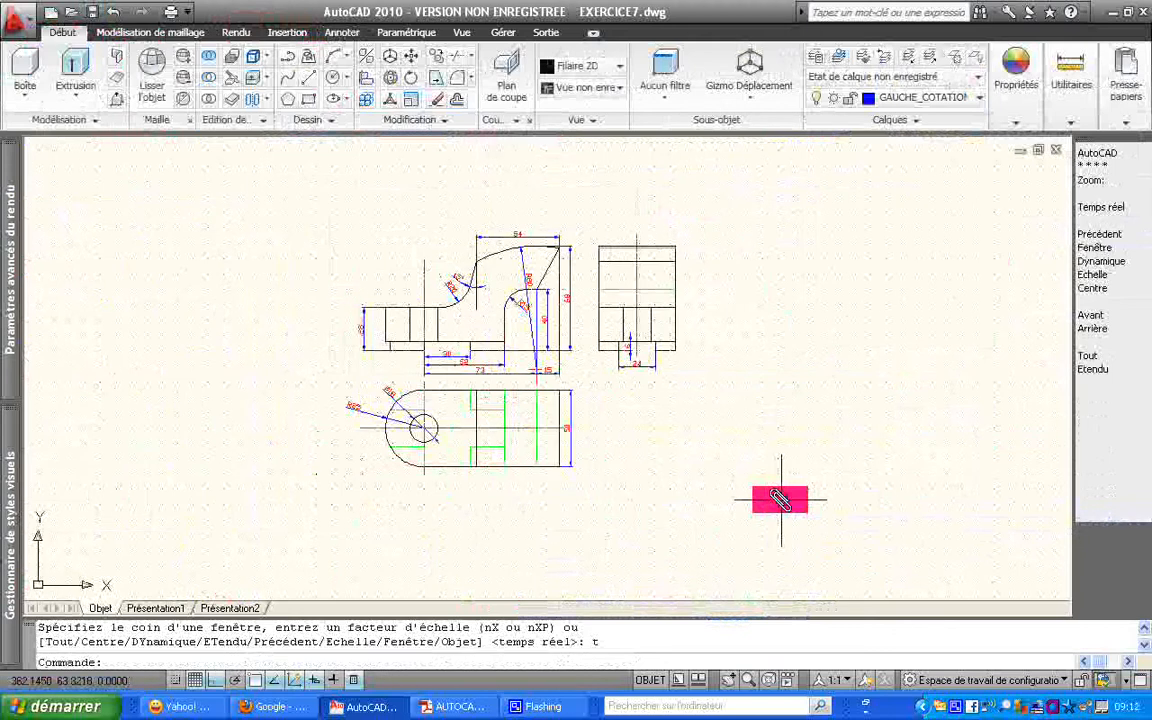
text(z)
key(Return)
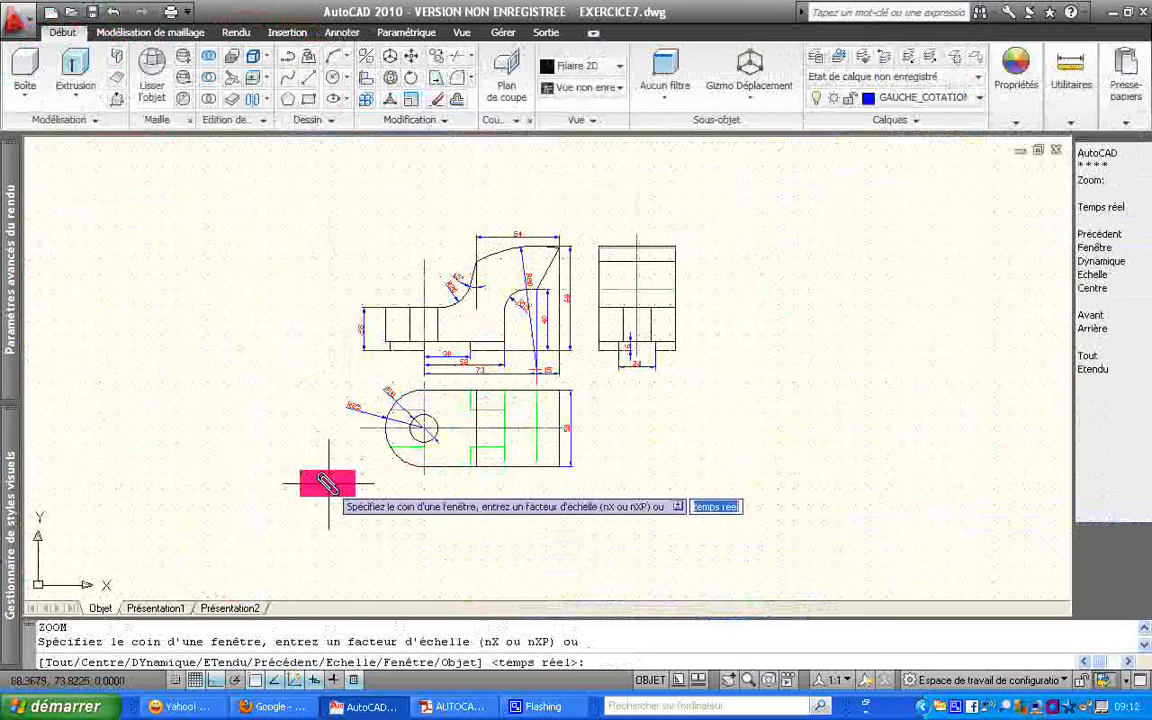
click(328, 484)
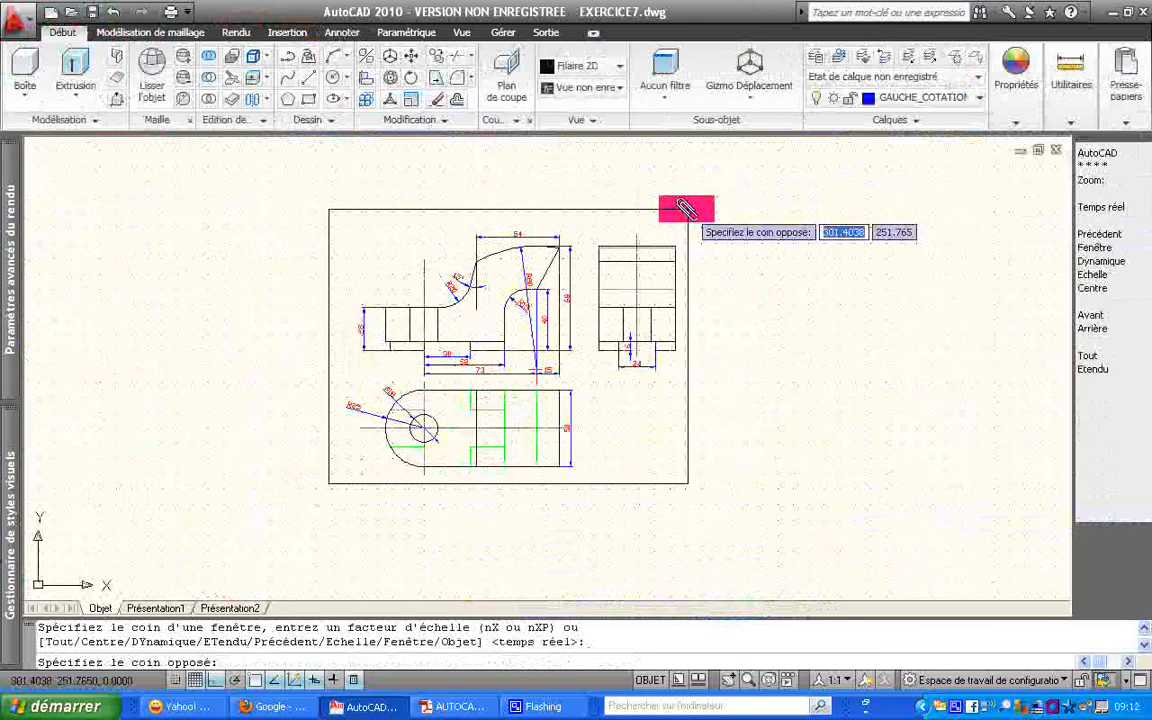
click(686, 208)
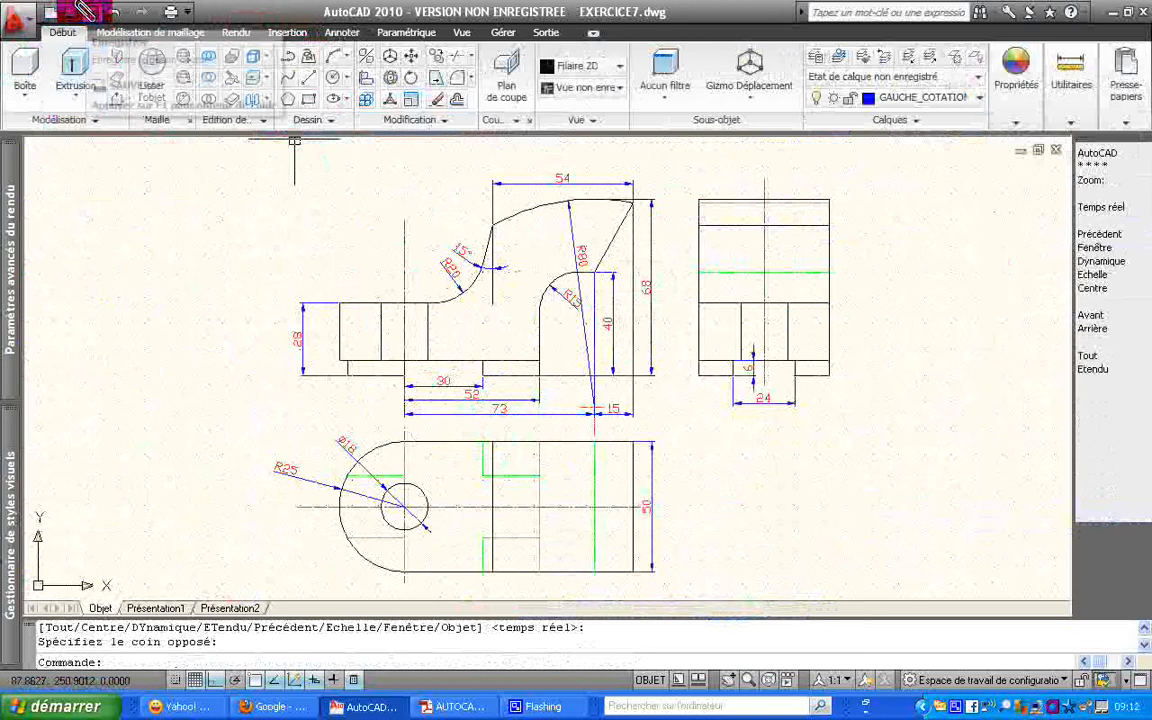
click(82, 9)
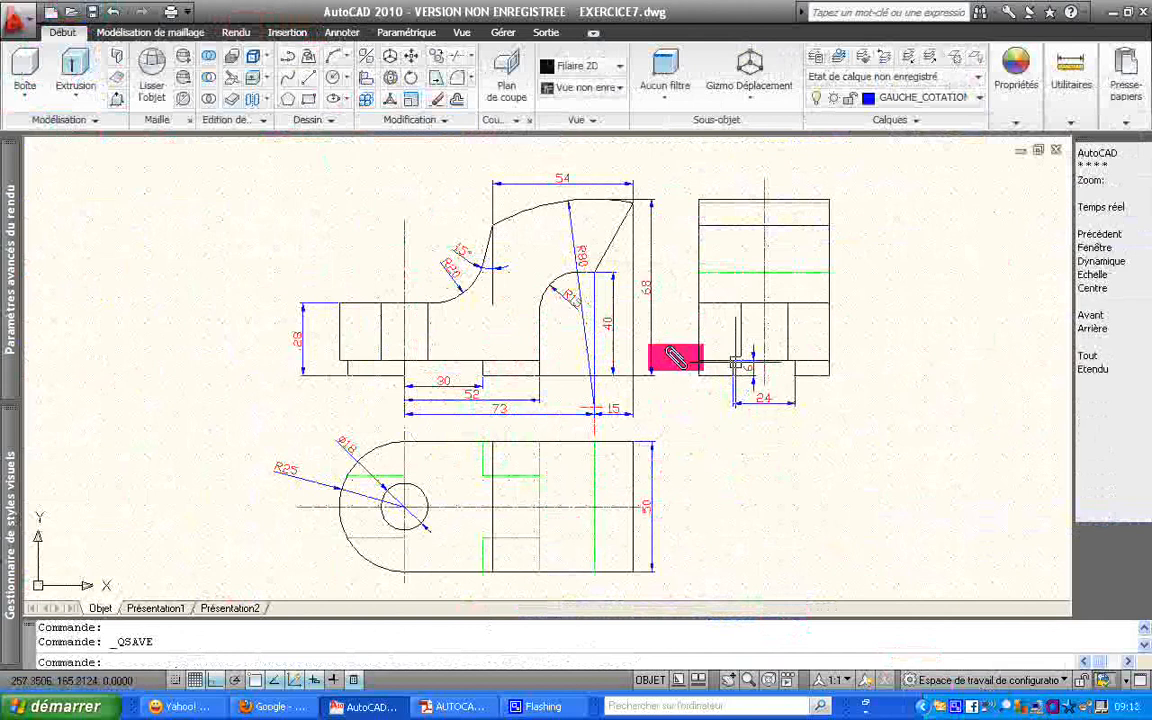
mouse_move(630, 347)
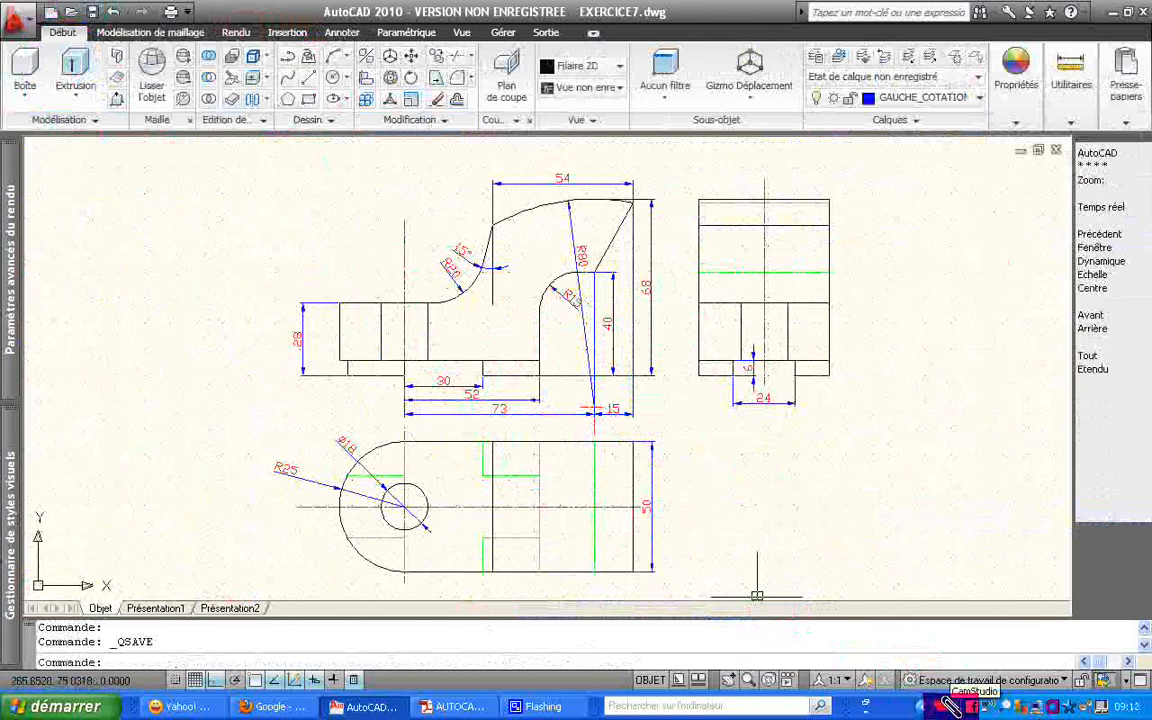
click(950, 706)
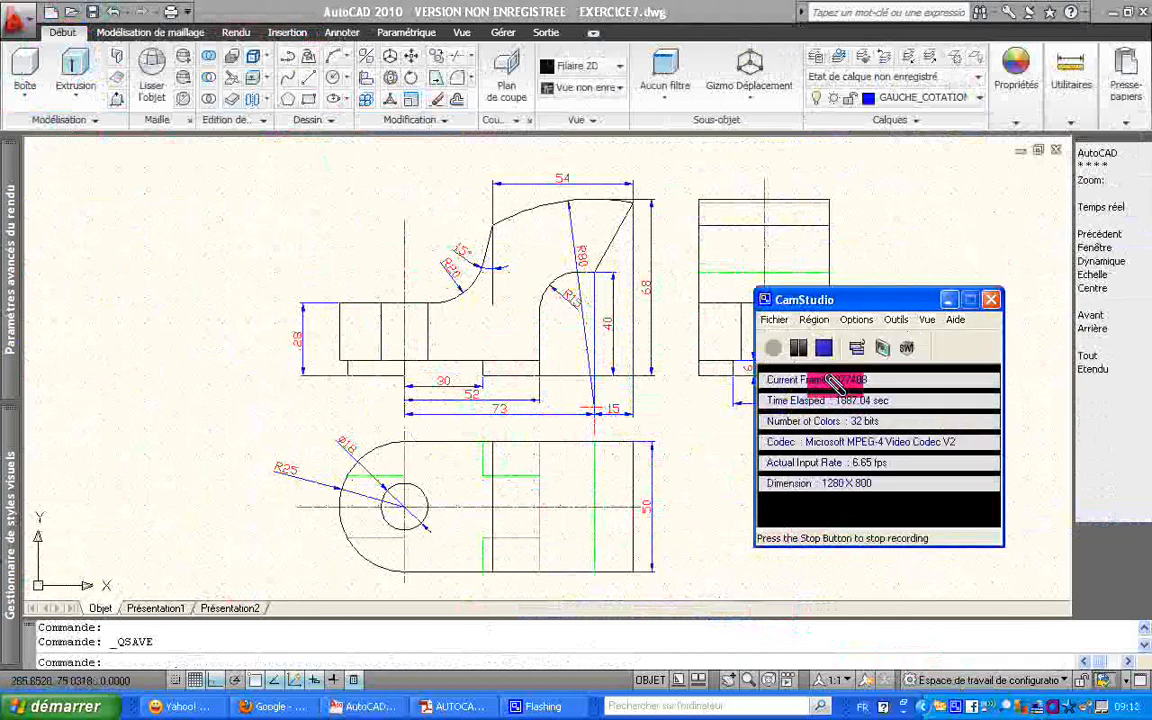